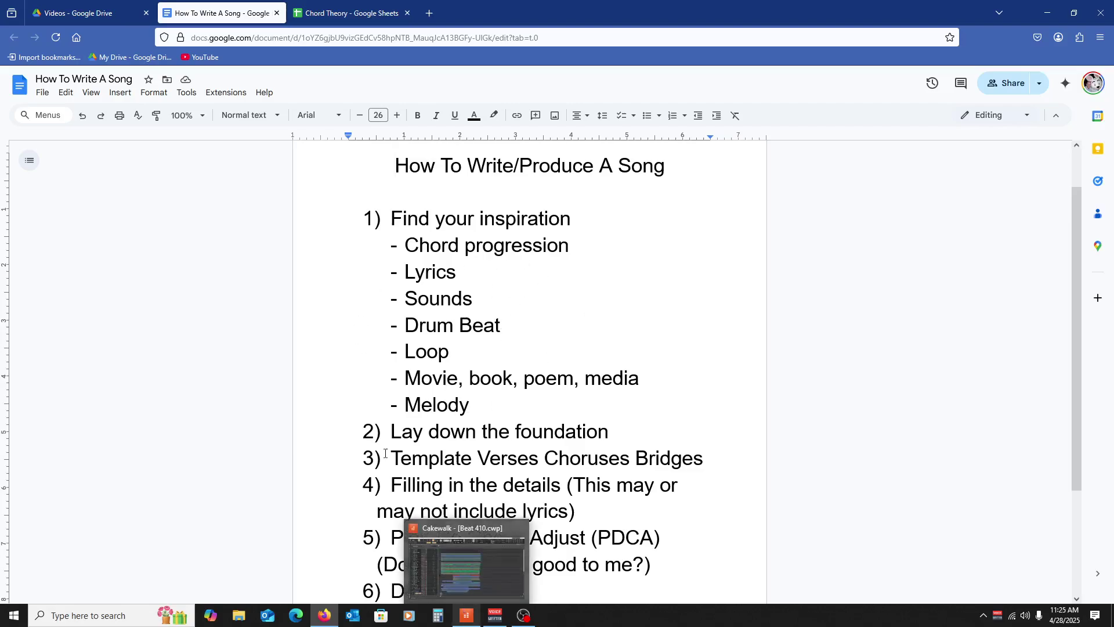
Step: Switch to the Beat 410 project in Cakewalk to view it, and bring up the Chord Theory spreadsheet in the browser
click(464, 609)
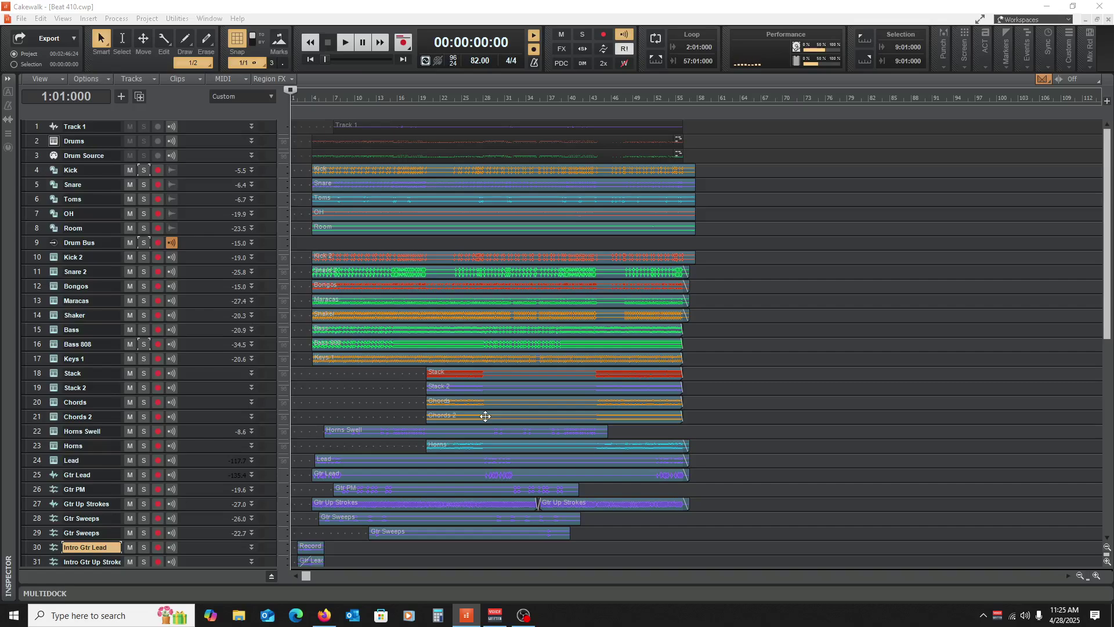
click(325, 616)
click(351, 12)
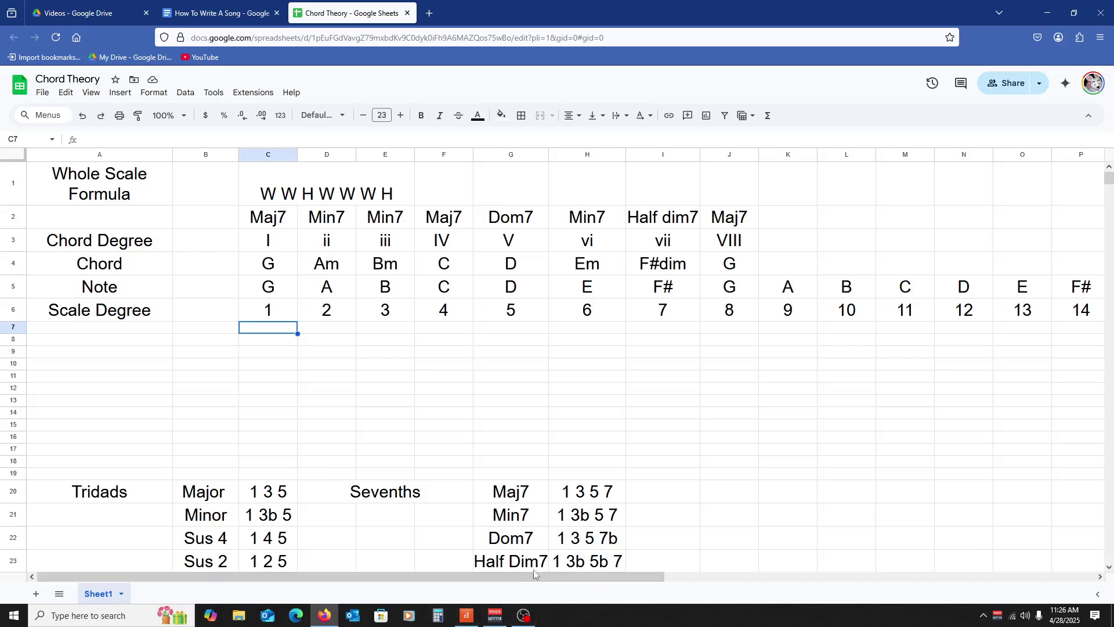
Step: Return to Cakewalk and look over the Beat 410 tracks from Track 1 to the Ad Libs, with the playhead at the song's start
click(467, 615)
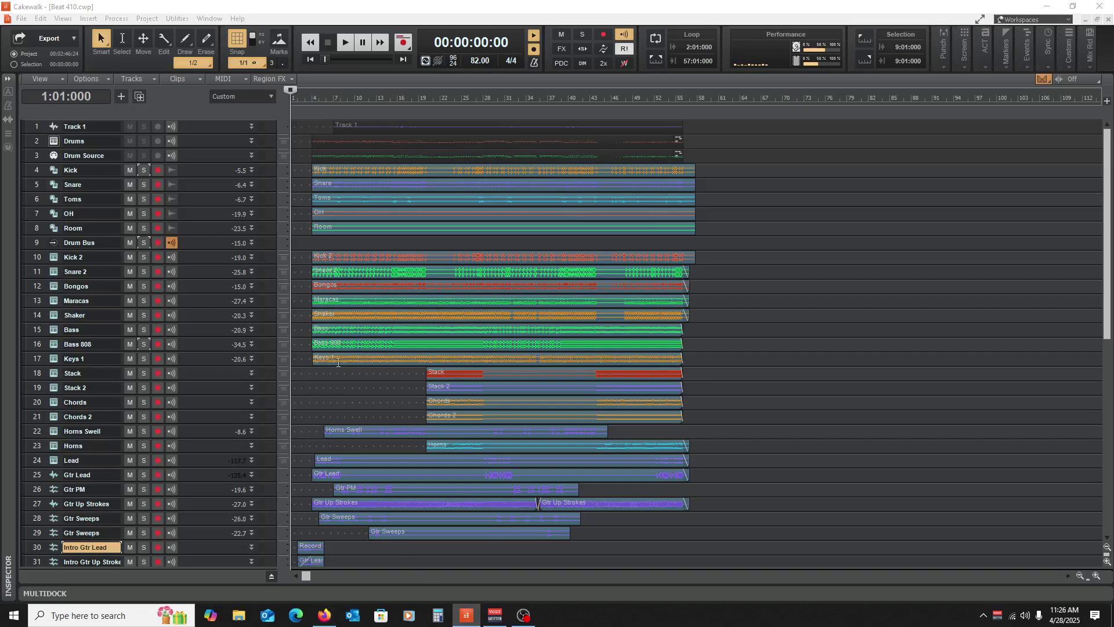
scroll(378, 423, down, 5)
scroll(757, 212, up, 4)
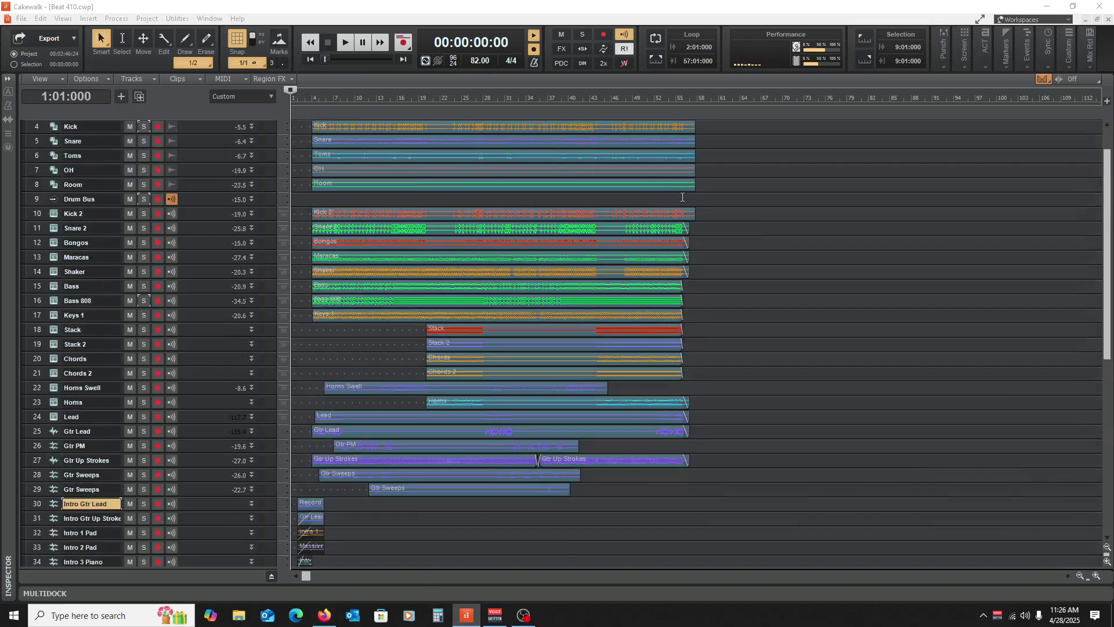
click(680, 195)
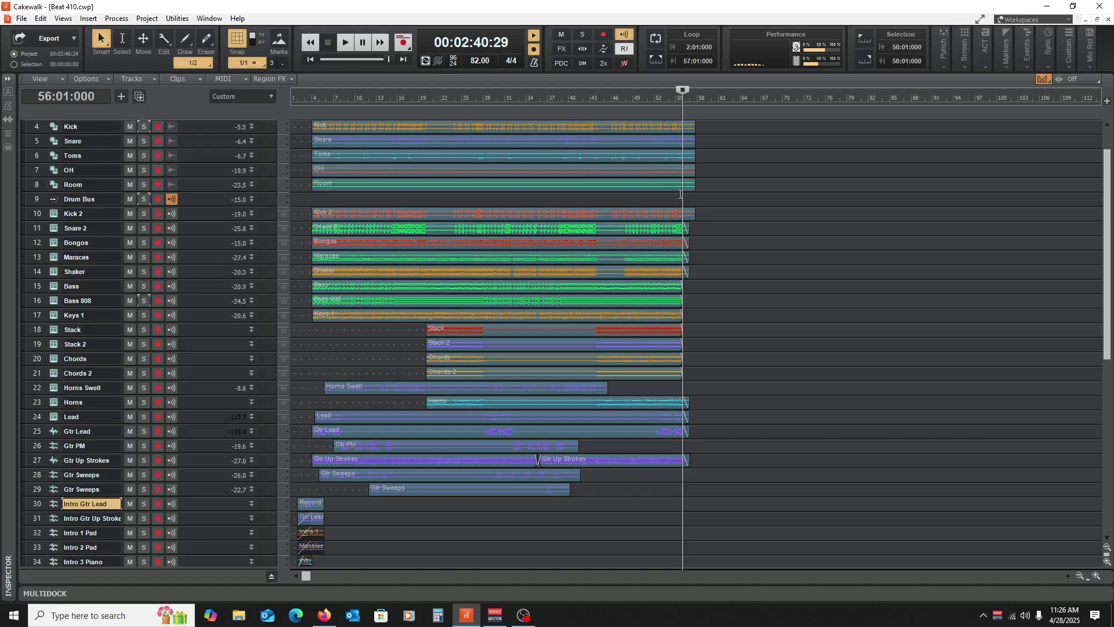
key(w)
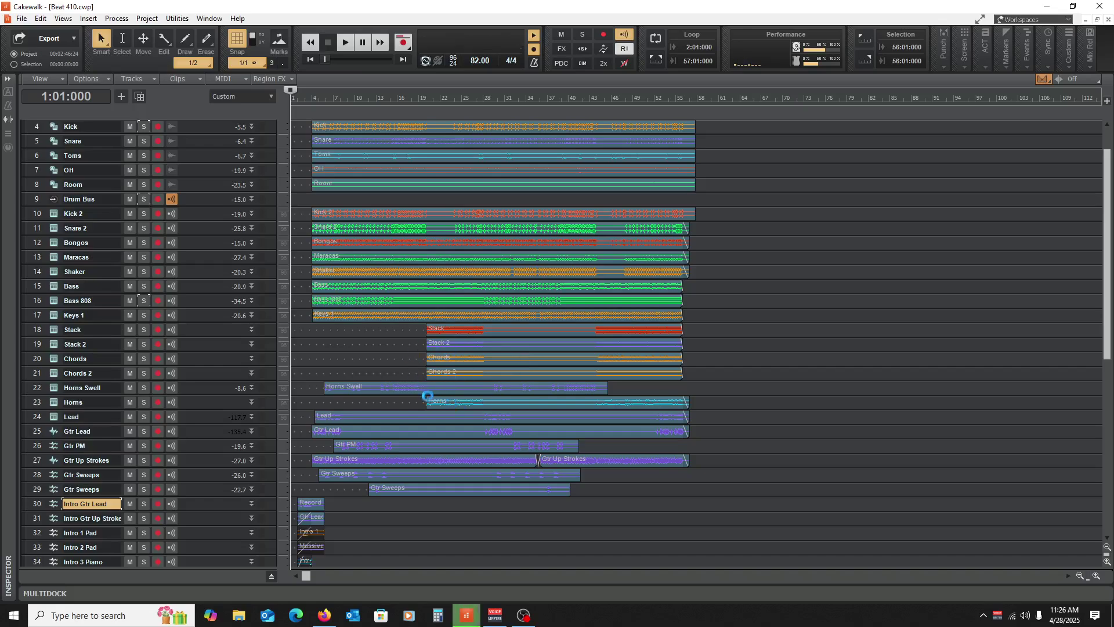
scroll(388, 426, up, 1)
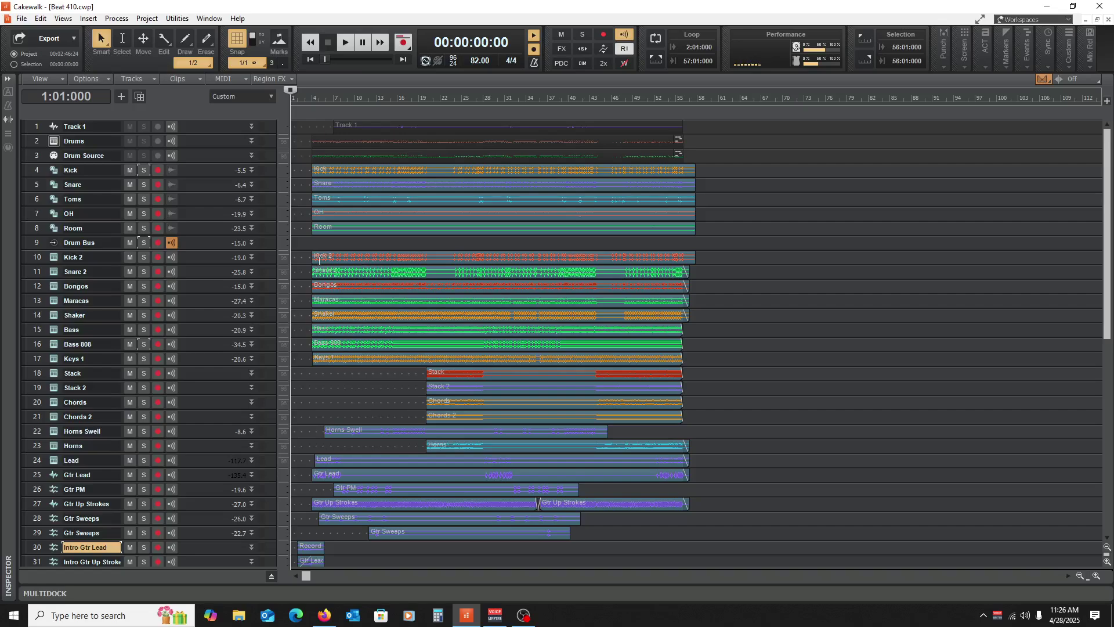
scroll(393, 256, down, 6)
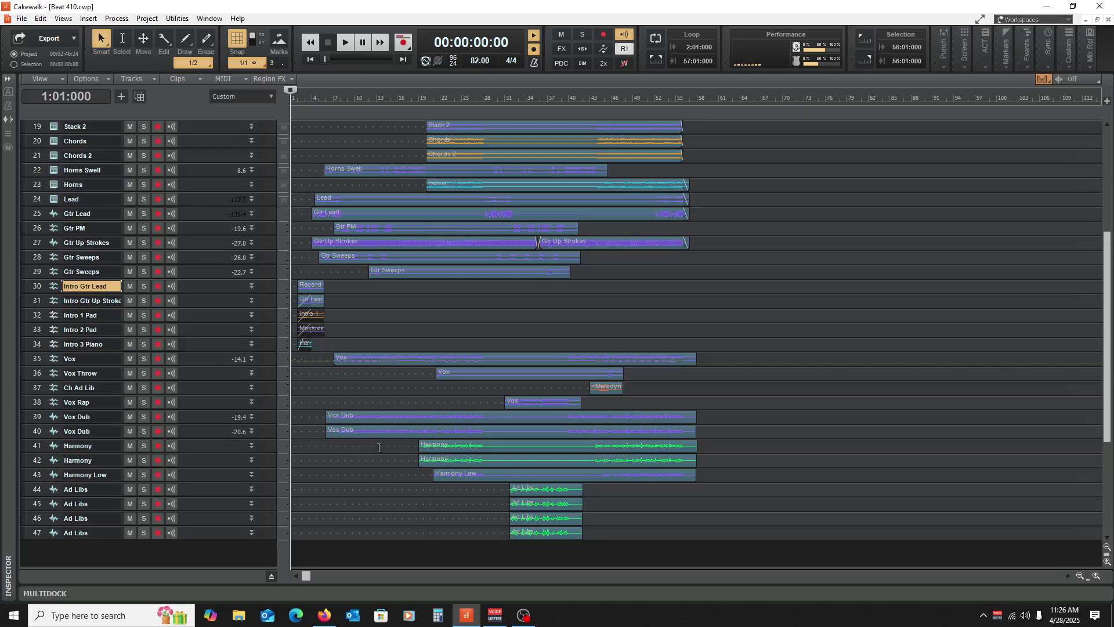
scroll(379, 448, up, 6)
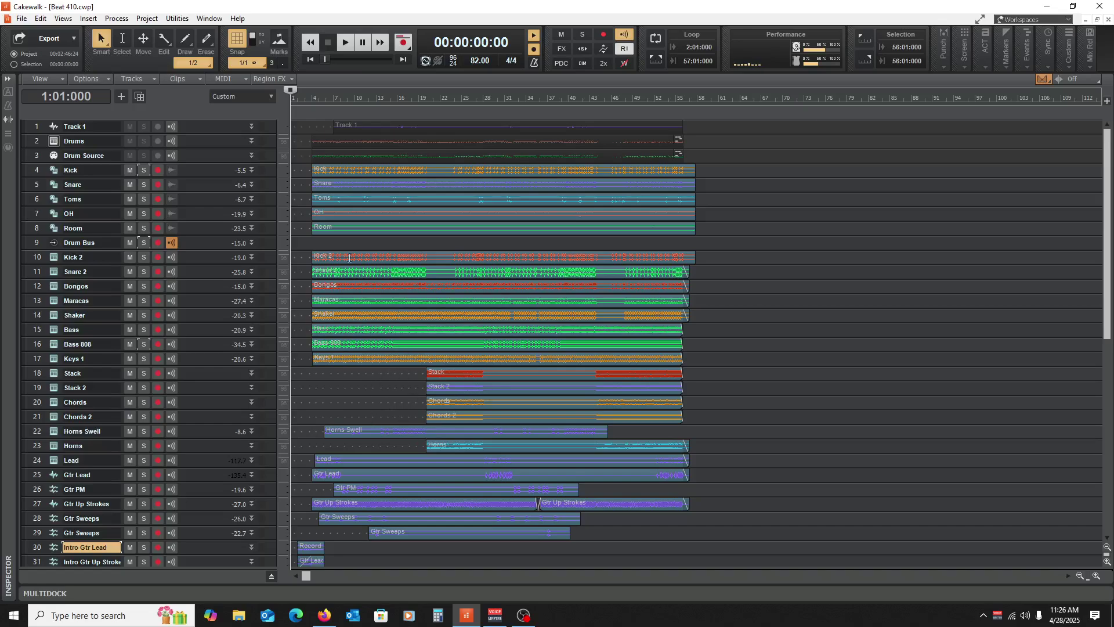
click(298, 371)
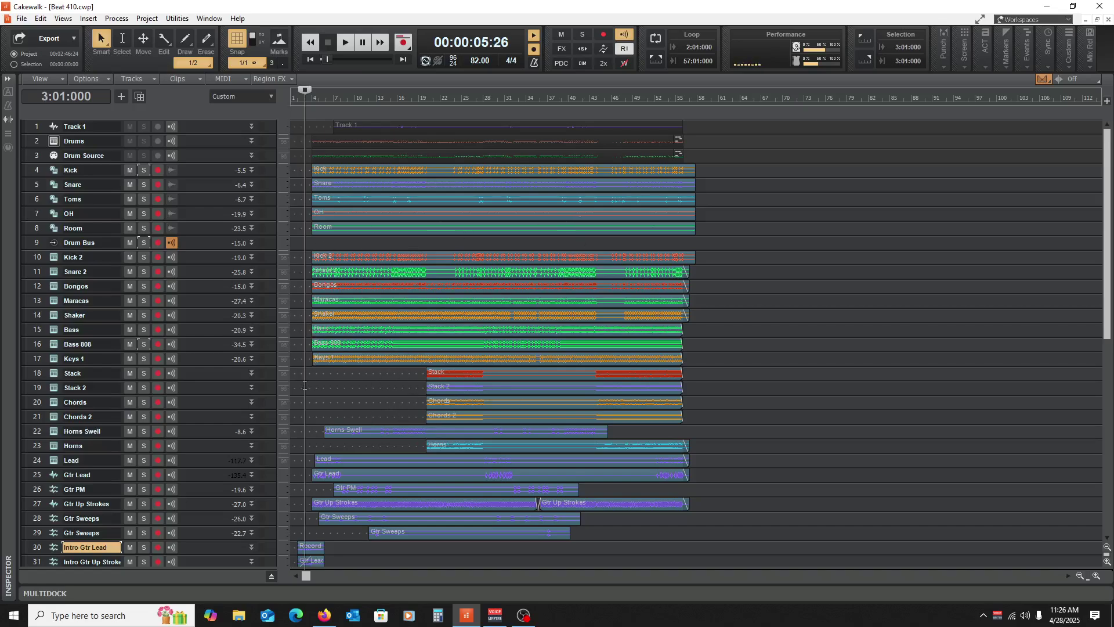
scroll(361, 398, down, 9)
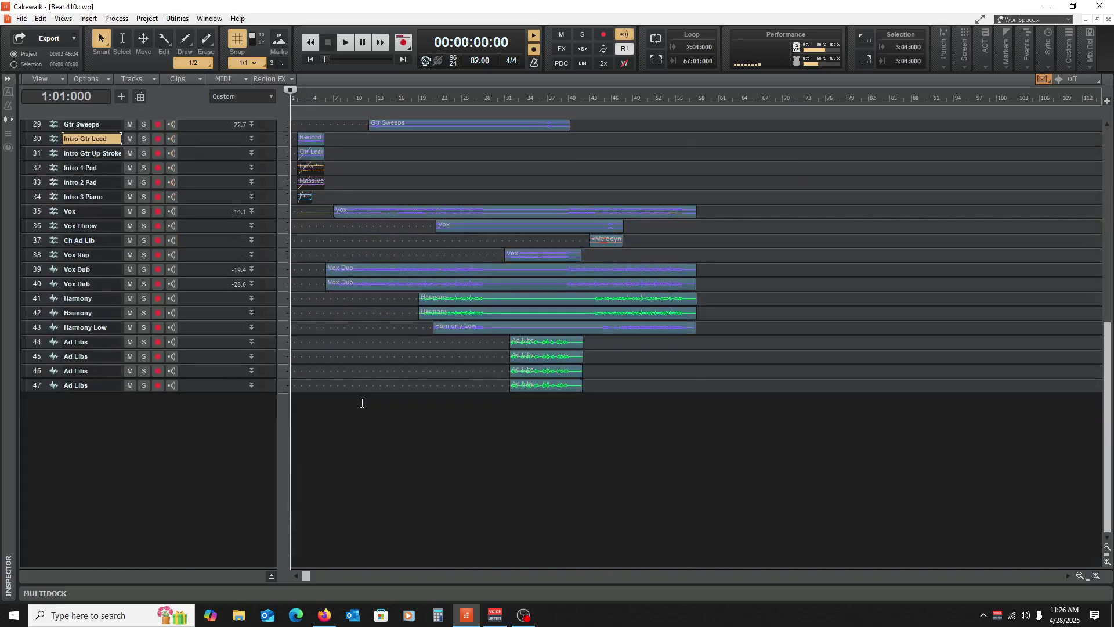
scroll(364, 398, up, 9)
scroll(362, 403, down, 7)
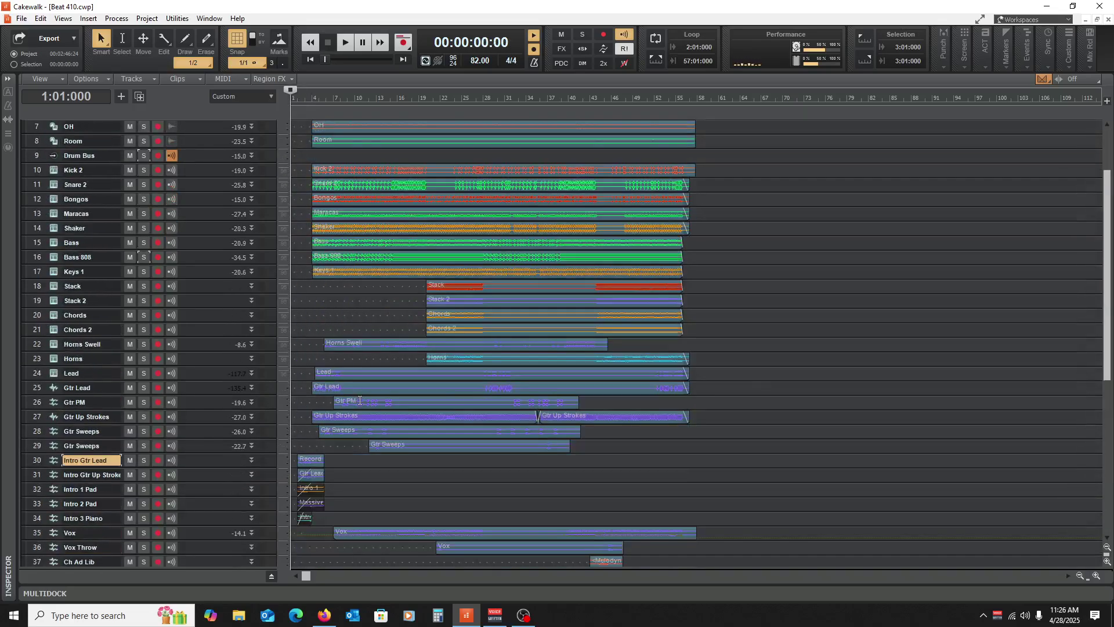
scroll(360, 400, up, 7)
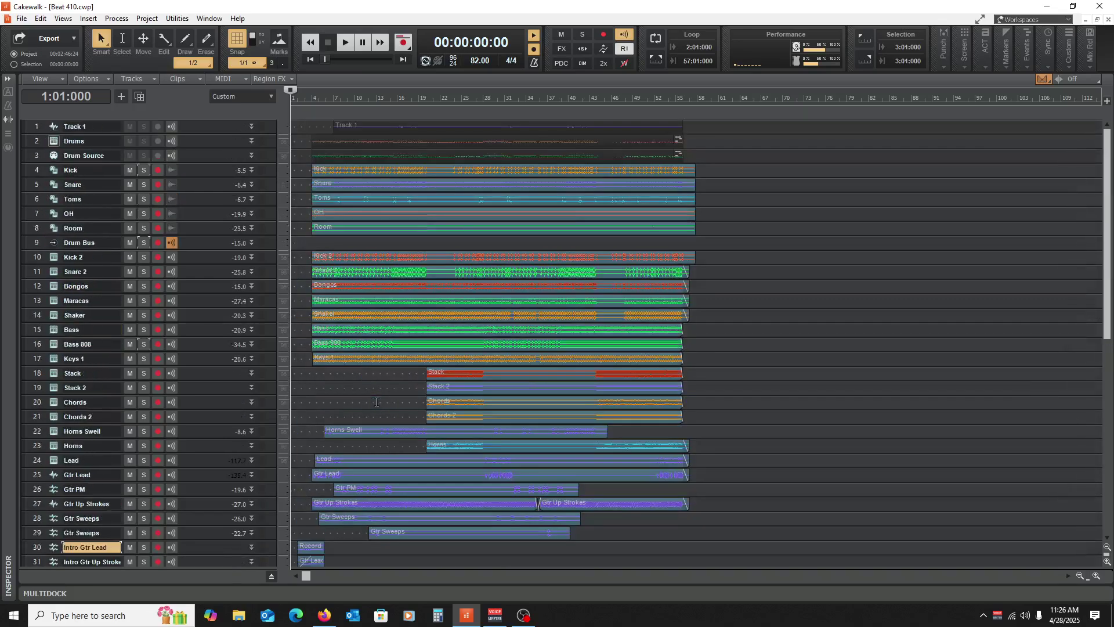
scroll(376, 401, down, 1)
scroll(440, 397, up, 1)
Step: Play the song from measure 1 to about measure 56 and stop playback
key(space)
scroll(756, 478, down, 1)
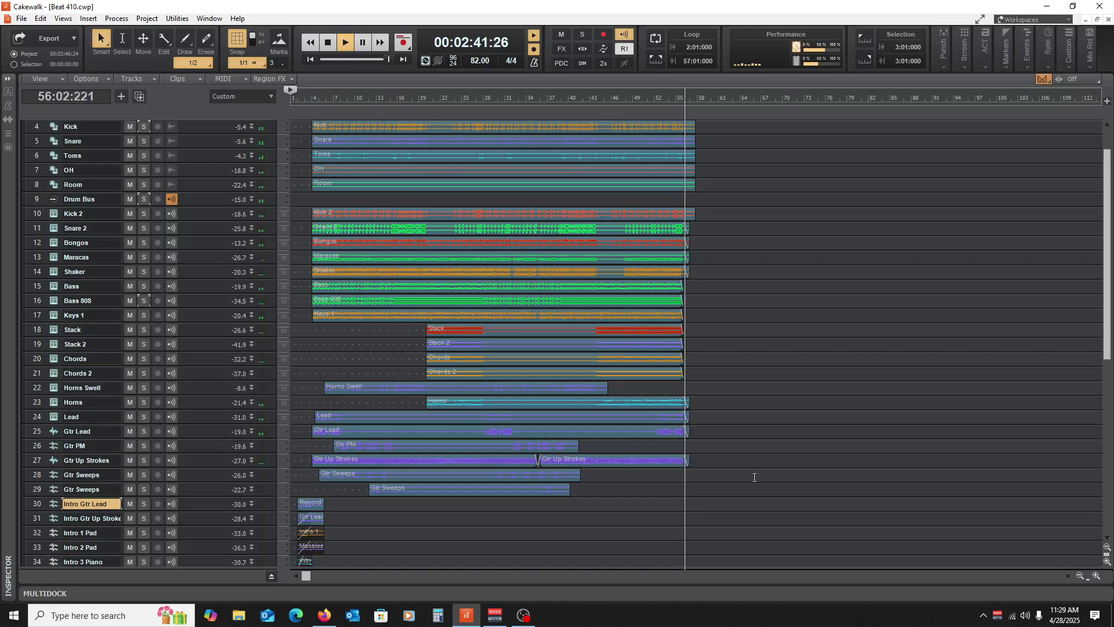
key(space)
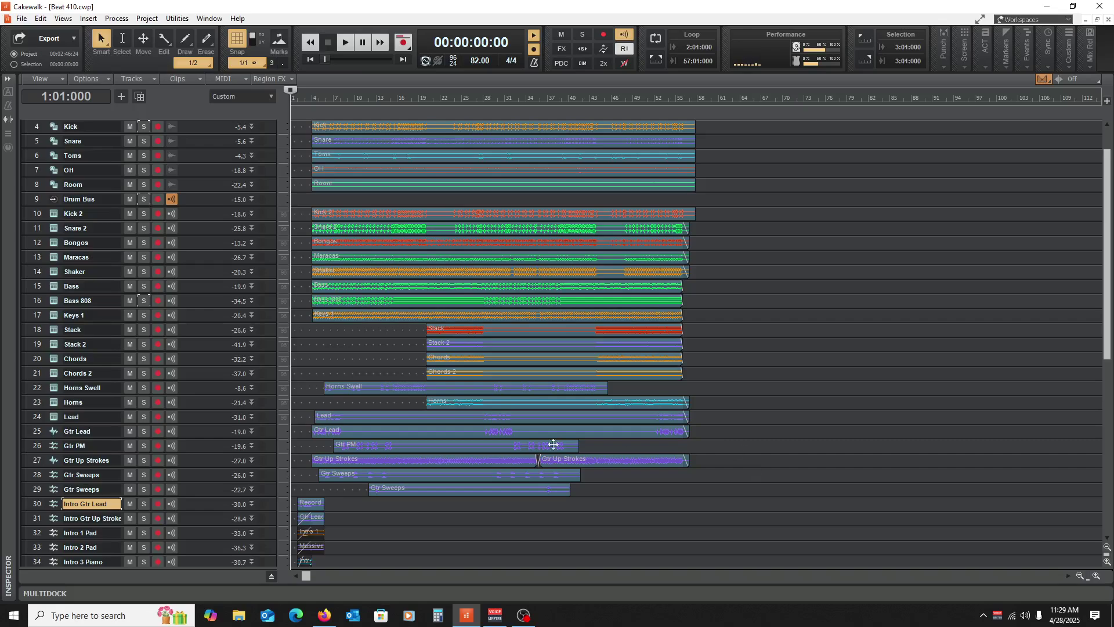
Step: Examine how the drum, bass, keys, horn, guitar, intro and vocal tracks are layered across the arrangement
scroll(397, 433, up, 1)
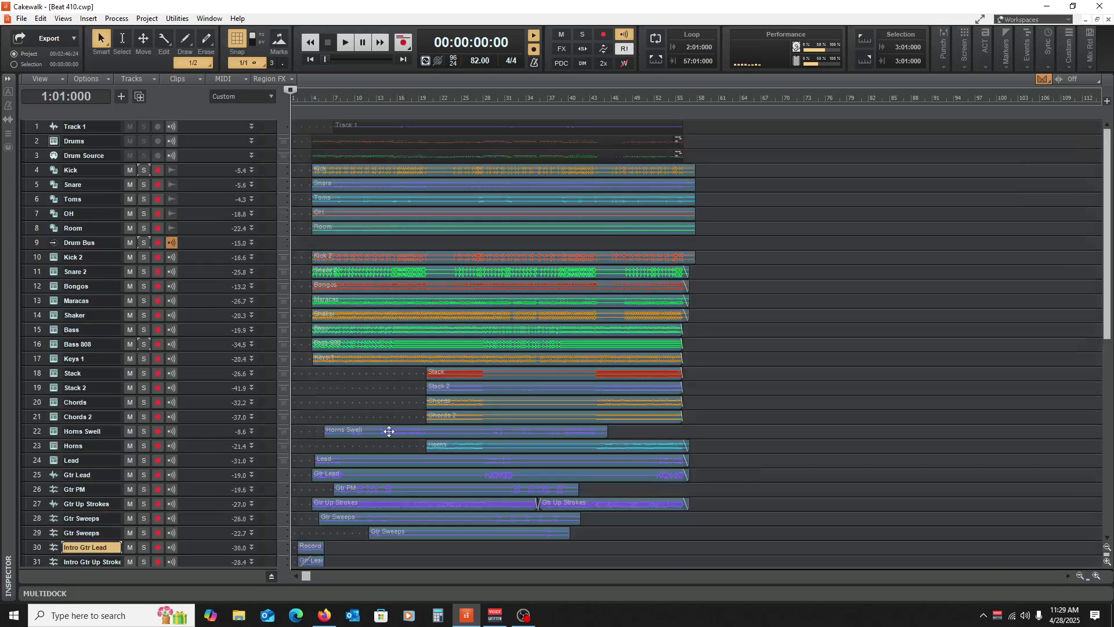
scroll(395, 432, down, 2)
scroll(387, 431, up, 1)
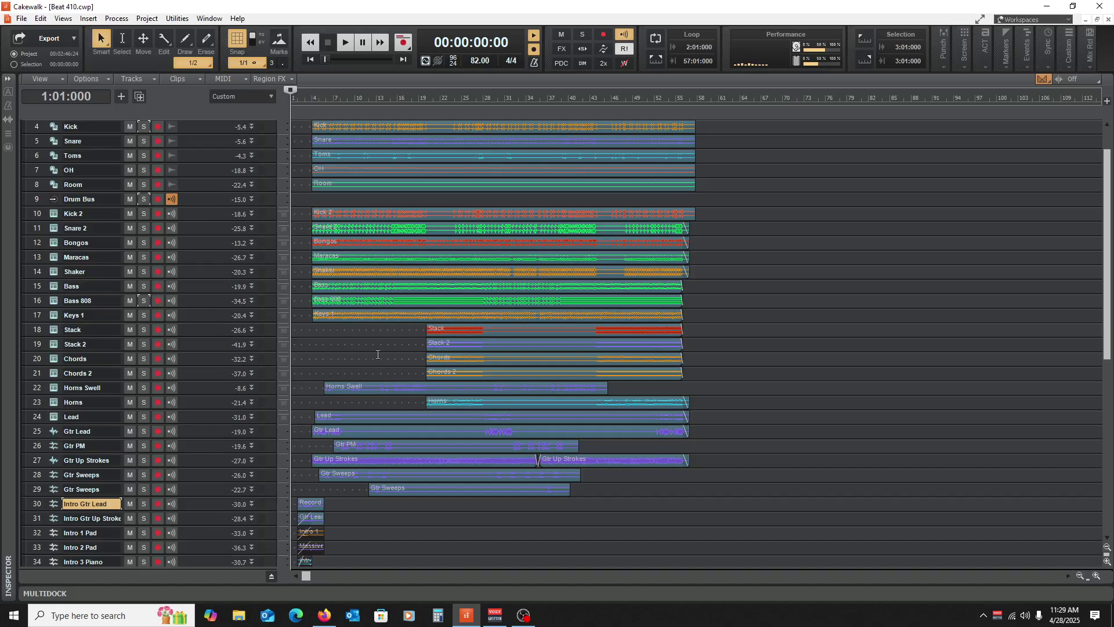
scroll(364, 398, down, 6)
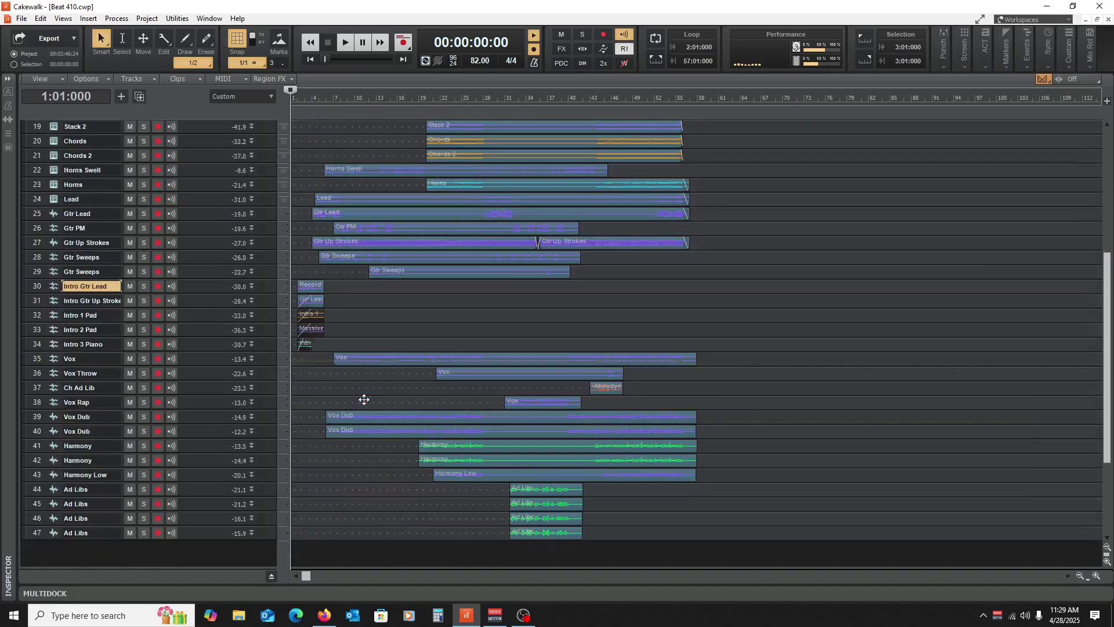
scroll(364, 398, up, 7)
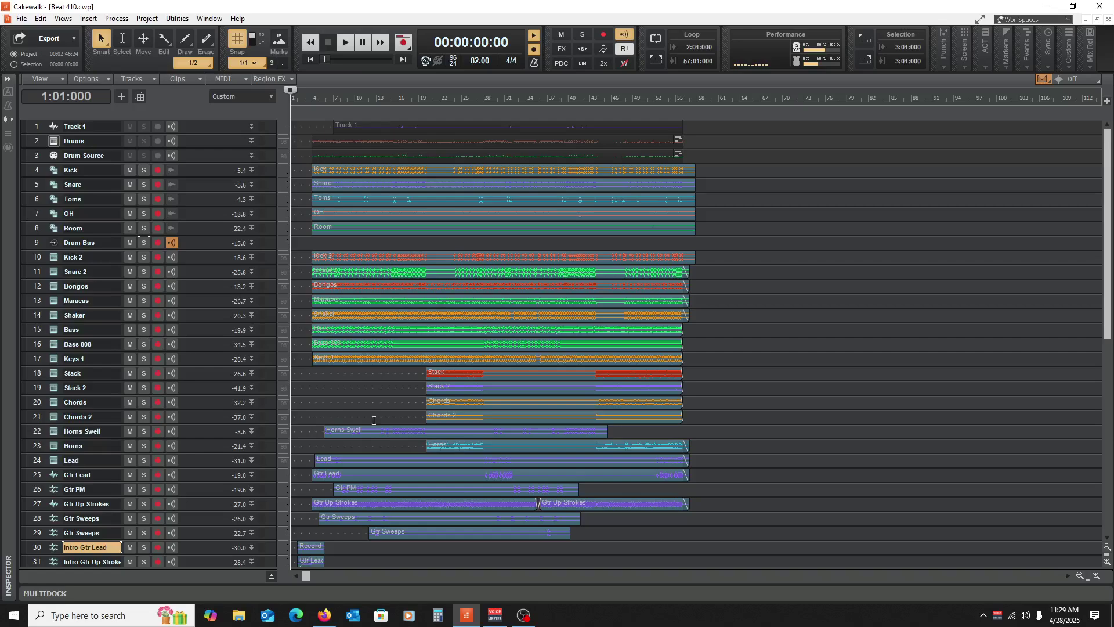
scroll(380, 402, down, 7)
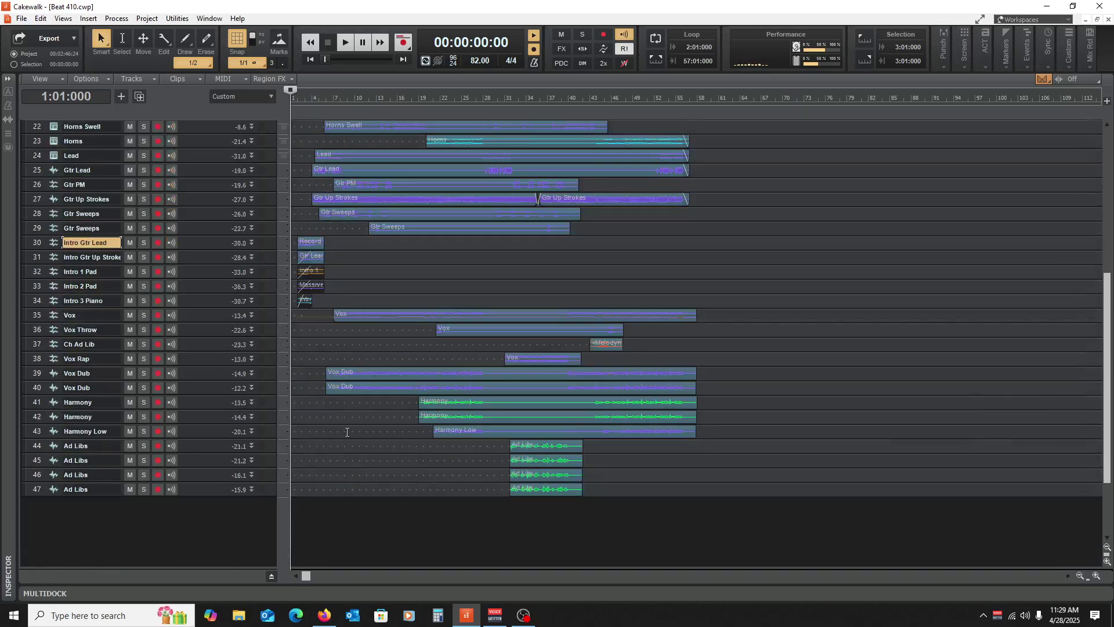
scroll(369, 448, up, 7)
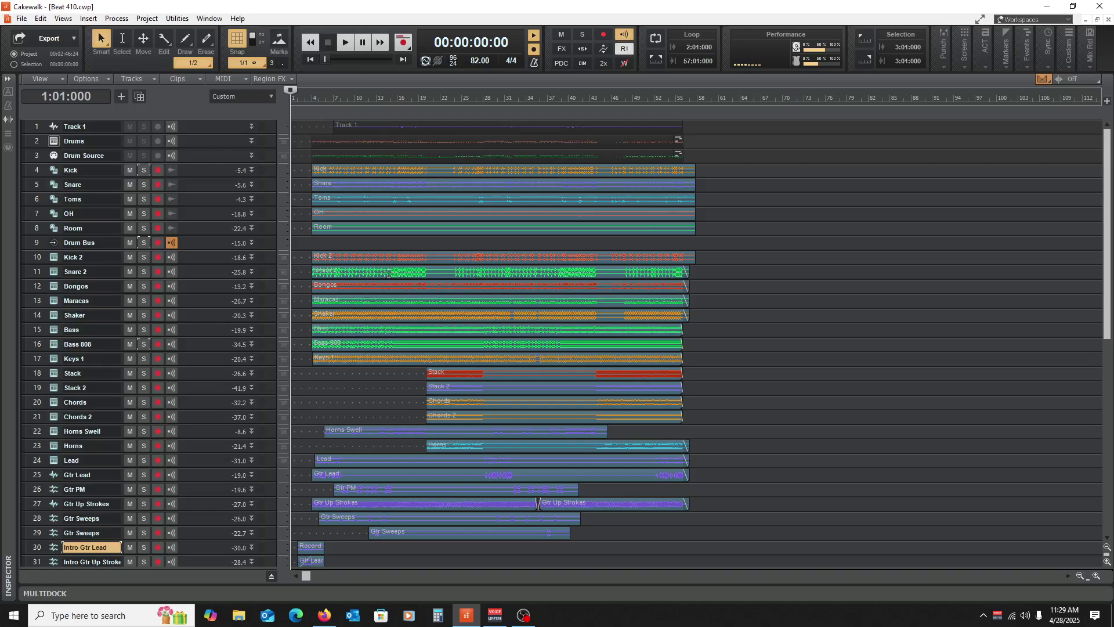
scroll(367, 224, down, 1)
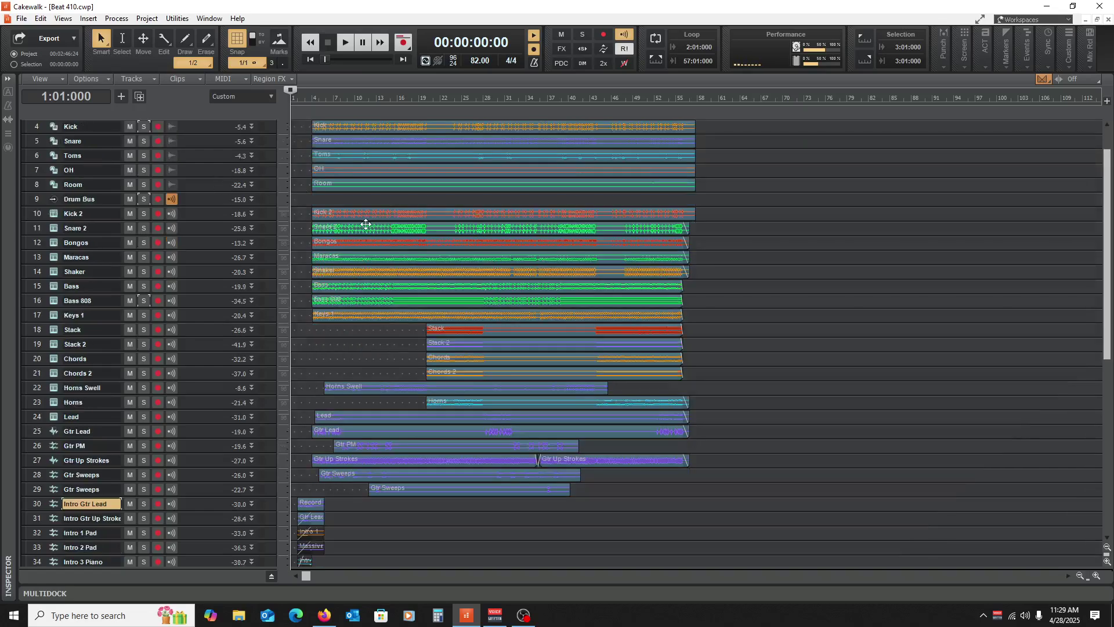
scroll(311, 213, up, 1)
scroll(312, 210, down, 1)
scroll(400, 427, down, 2)
scroll(404, 422, down, 2)
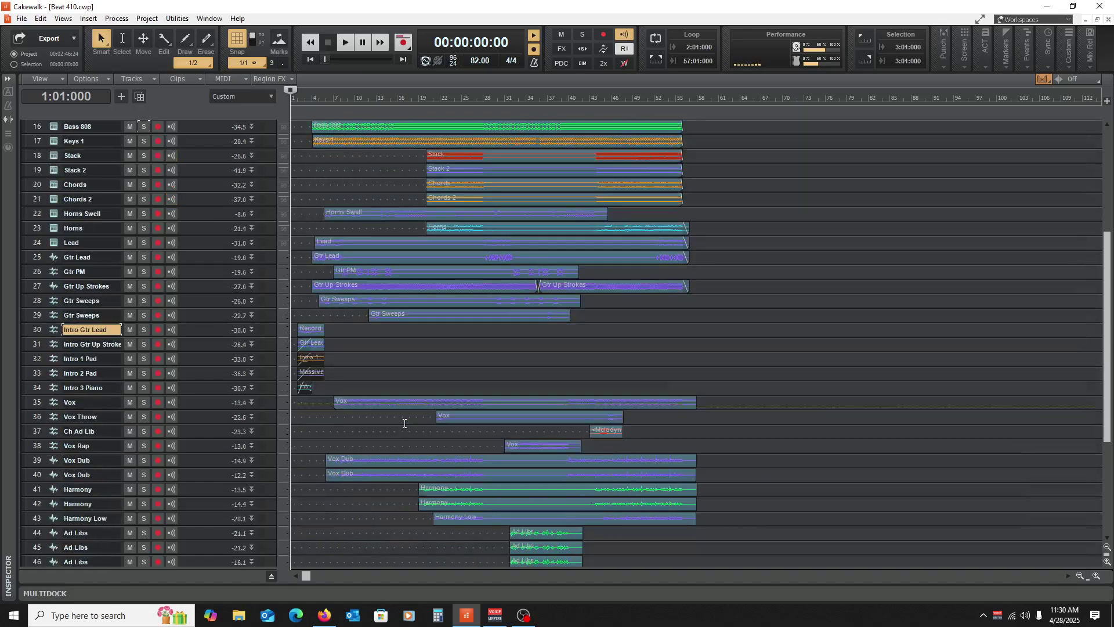
scroll(395, 424, up, 5)
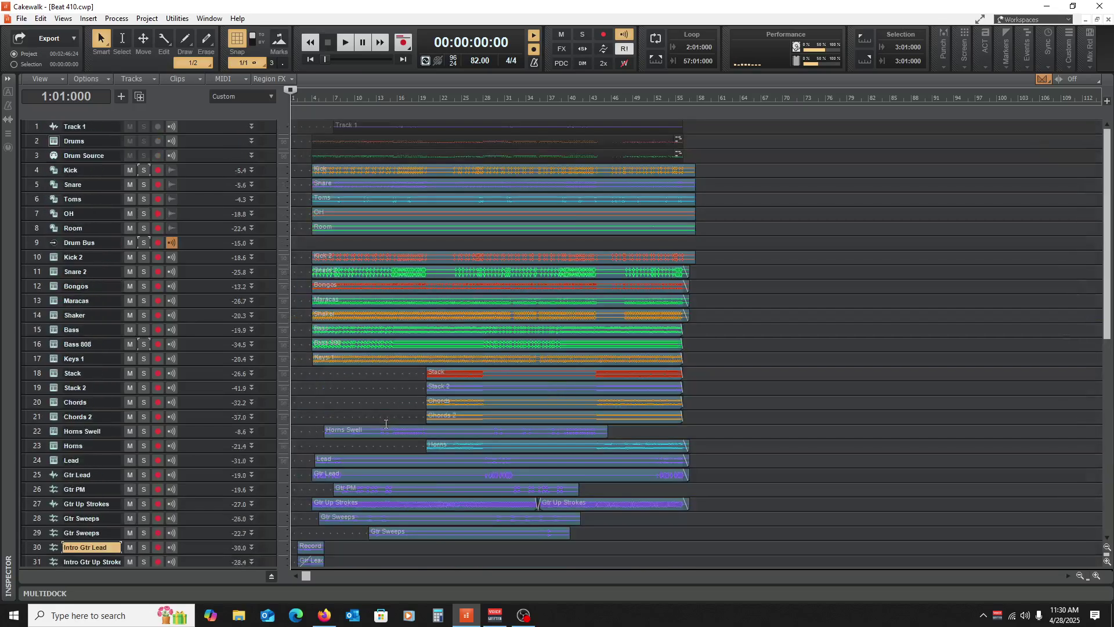
scroll(386, 423, down, 2)
scroll(386, 424, up, 2)
scroll(385, 423, down, 1)
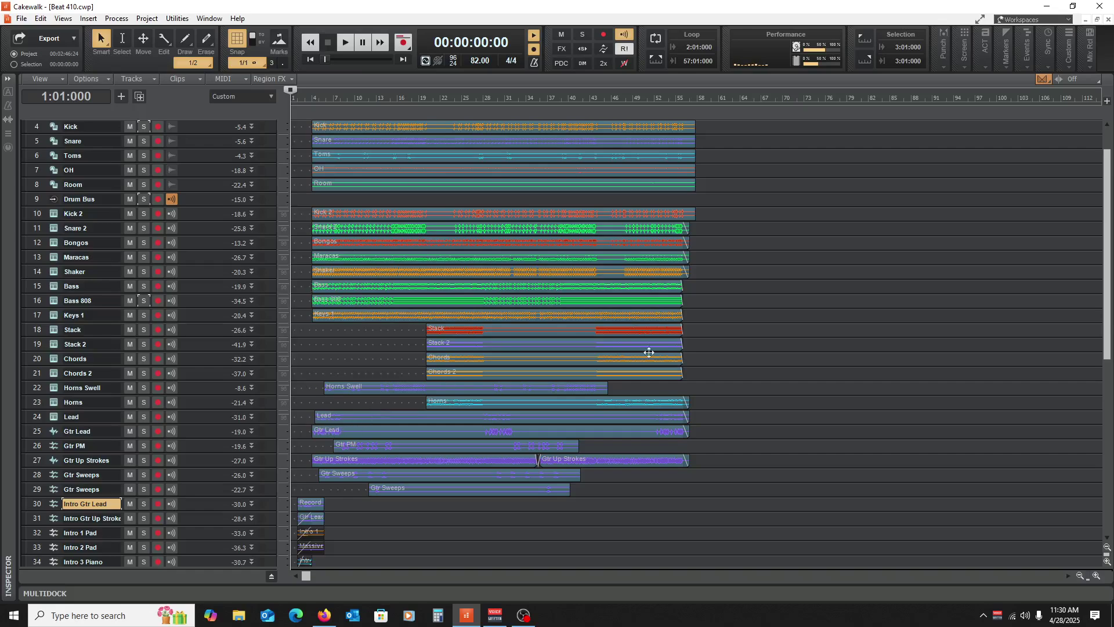
scroll(398, 354, up, 1)
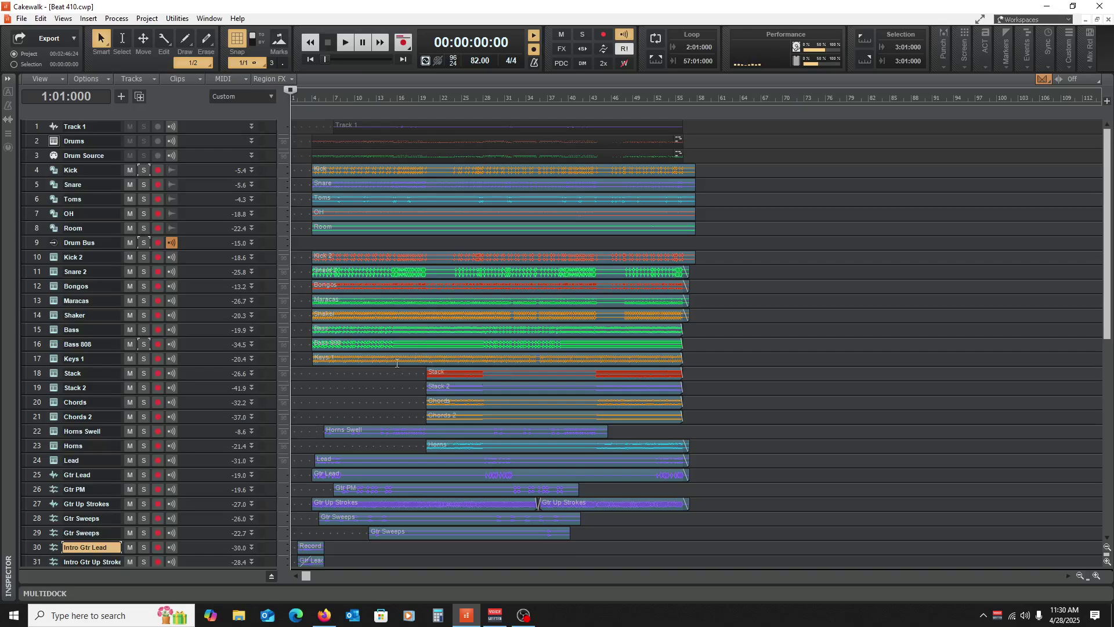
scroll(383, 370, down, 3)
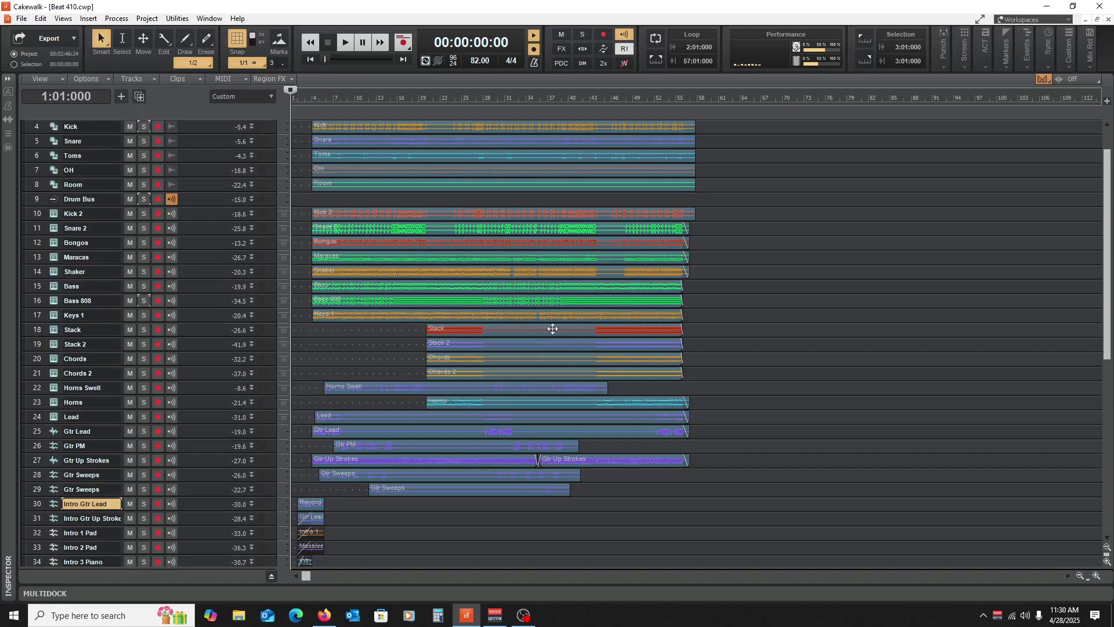
scroll(381, 440, down, 6)
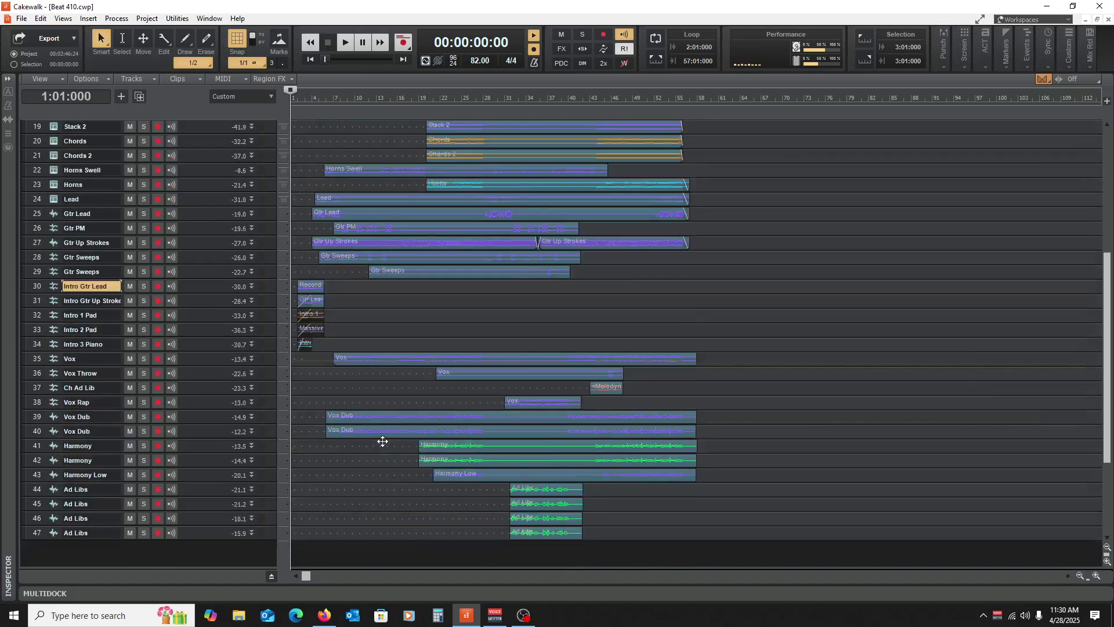
scroll(350, 461, up, 7)
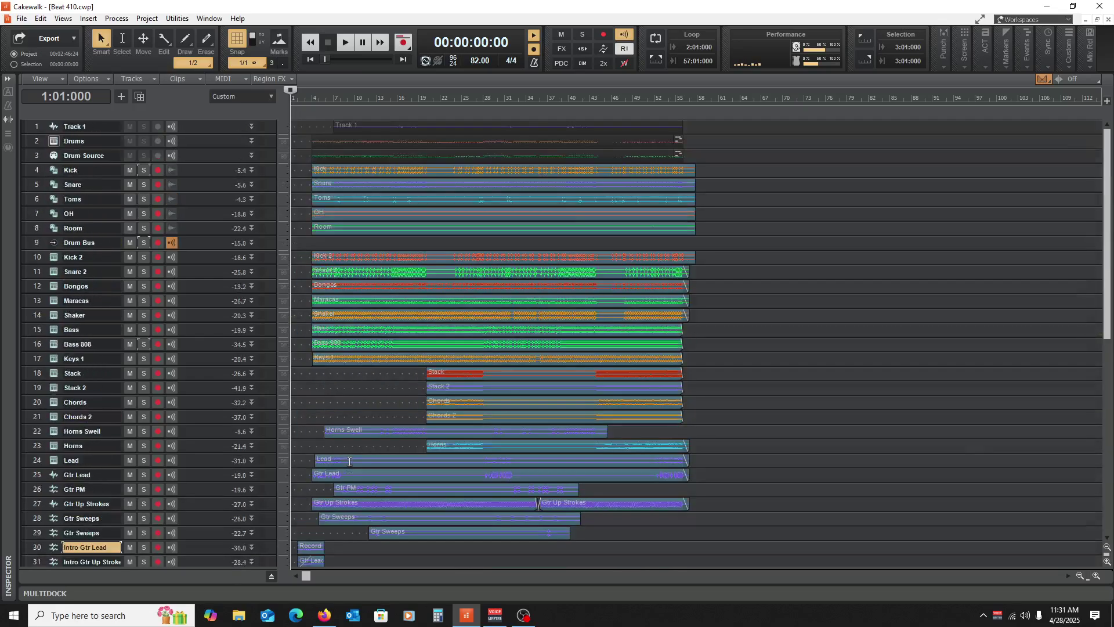
scroll(349, 462, down, 1)
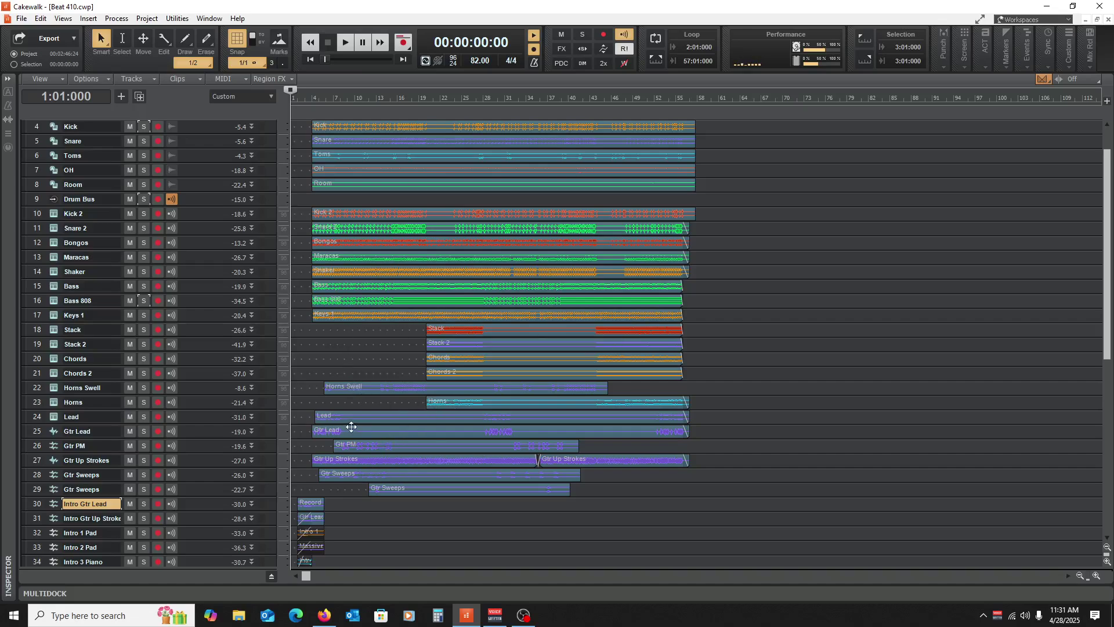
scroll(348, 425, up, 3)
scroll(338, 397, down, 3)
scroll(261, 342, up, 3)
scroll(261, 342, down, 3)
scroll(319, 325, up, 3)
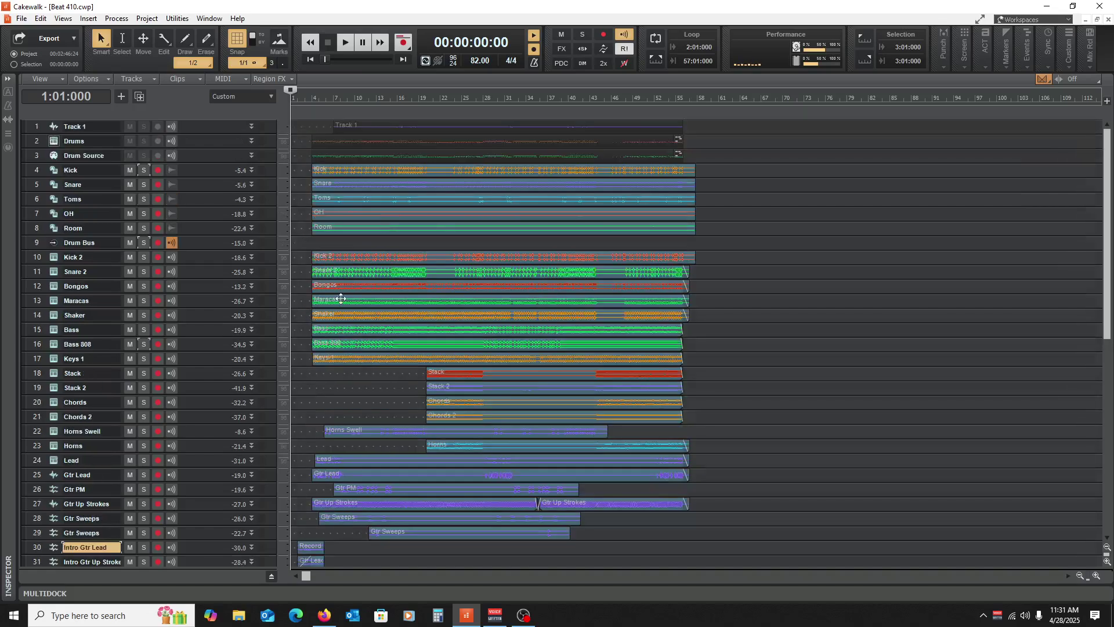
Step: Solo the drum tracks from Kick through Drum Bus and start playing them from measure 4
scroll(341, 299, down, 3)
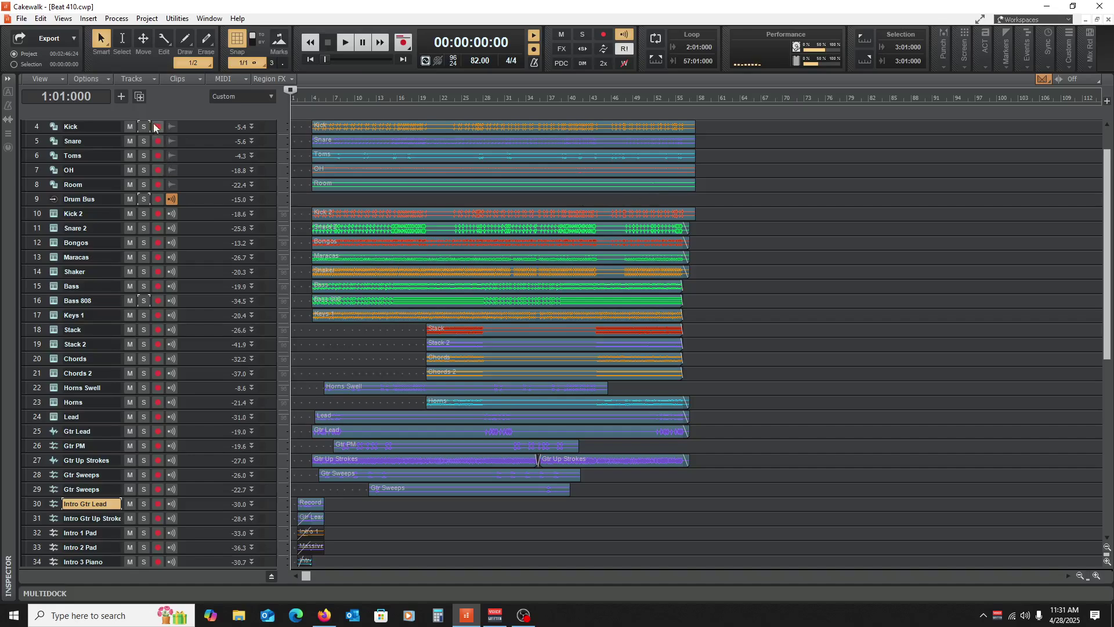
drag(148, 153, 146, 200)
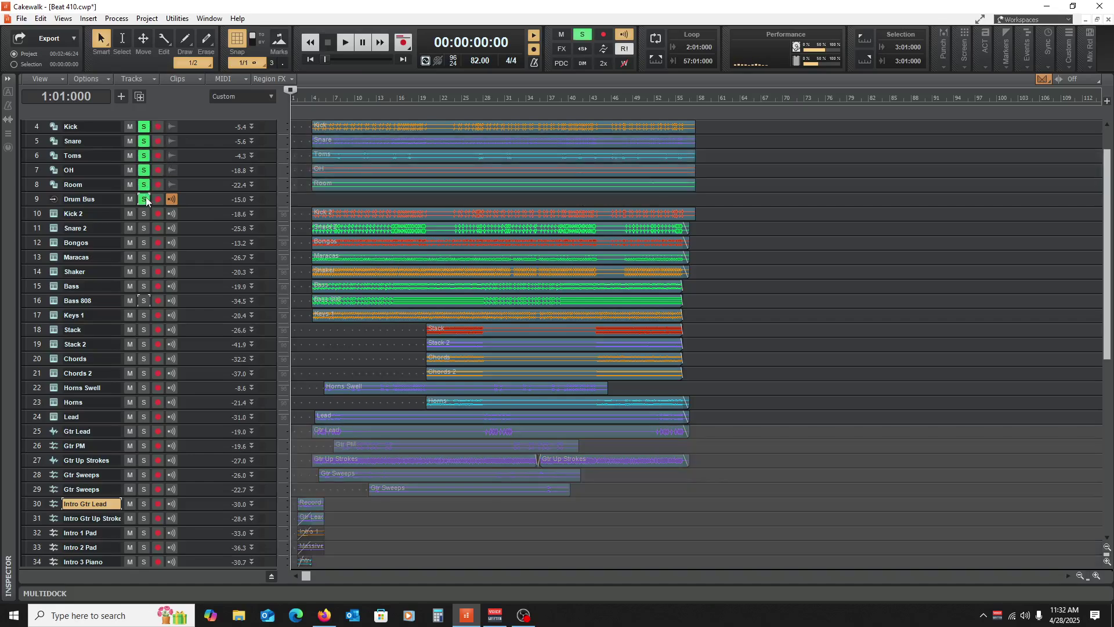
click(311, 198)
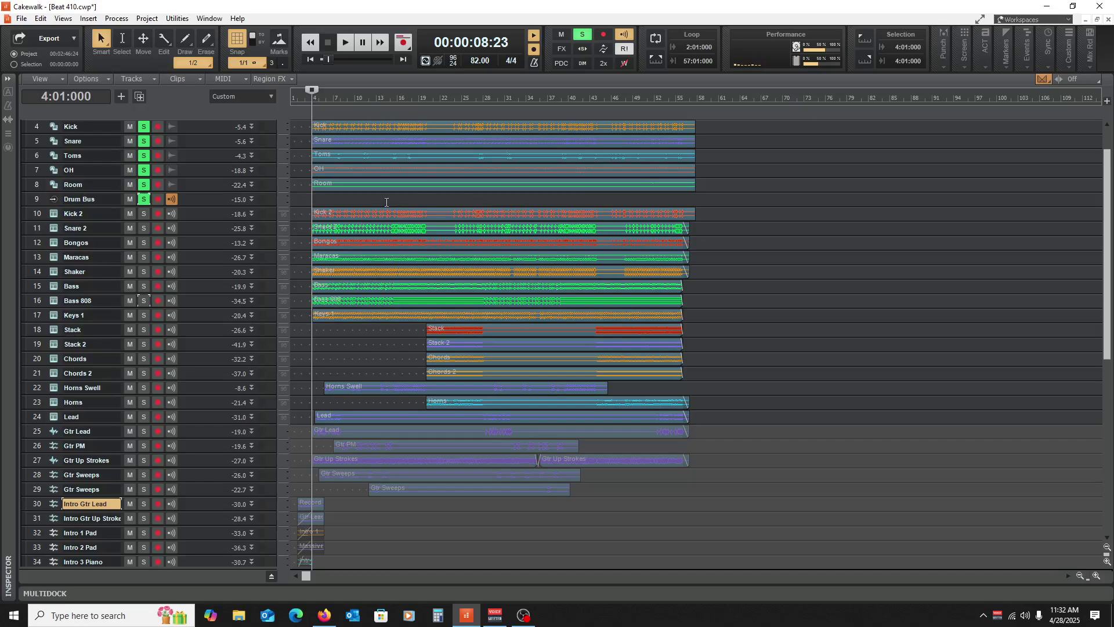
key(space)
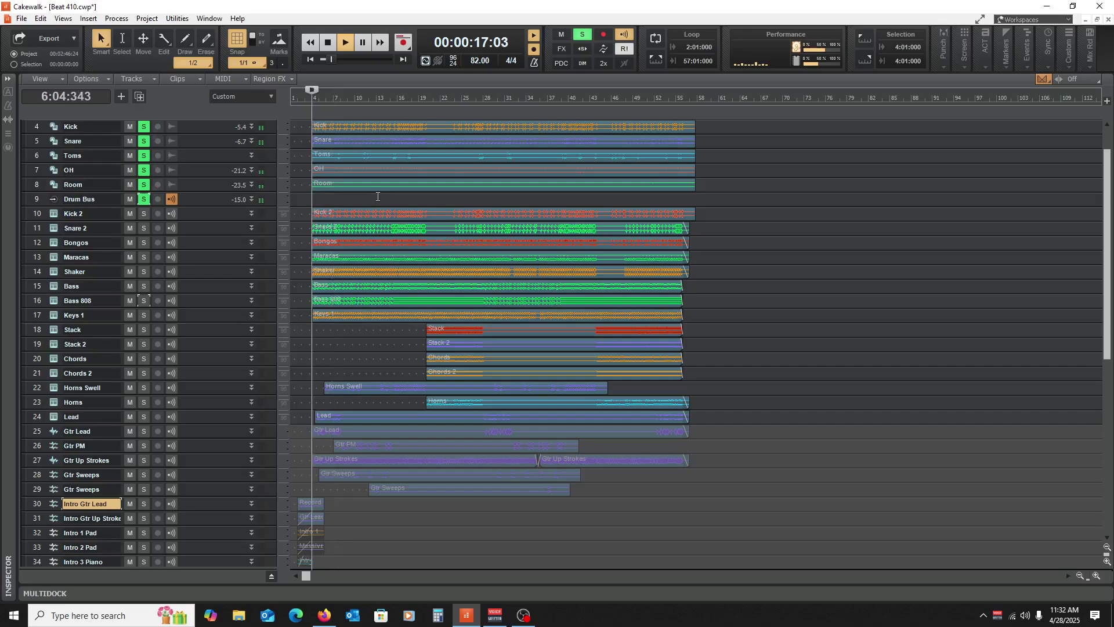
Step: Stop playback, replay the soloed drum tracks from measure 4 to about measure 8, and stop again
key(space)
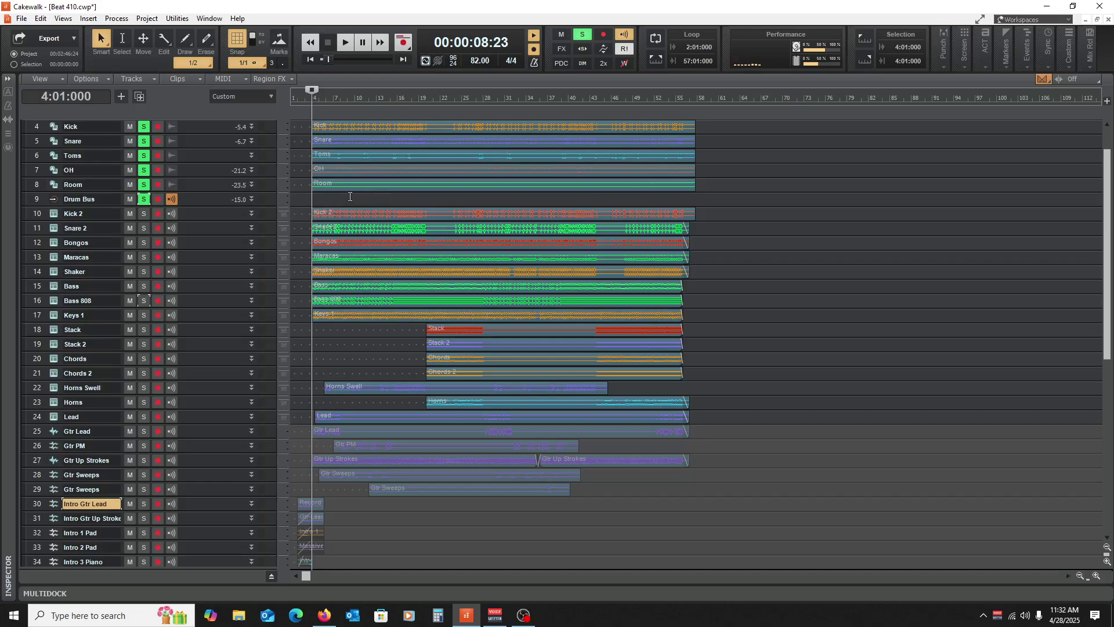
click(1096, 576)
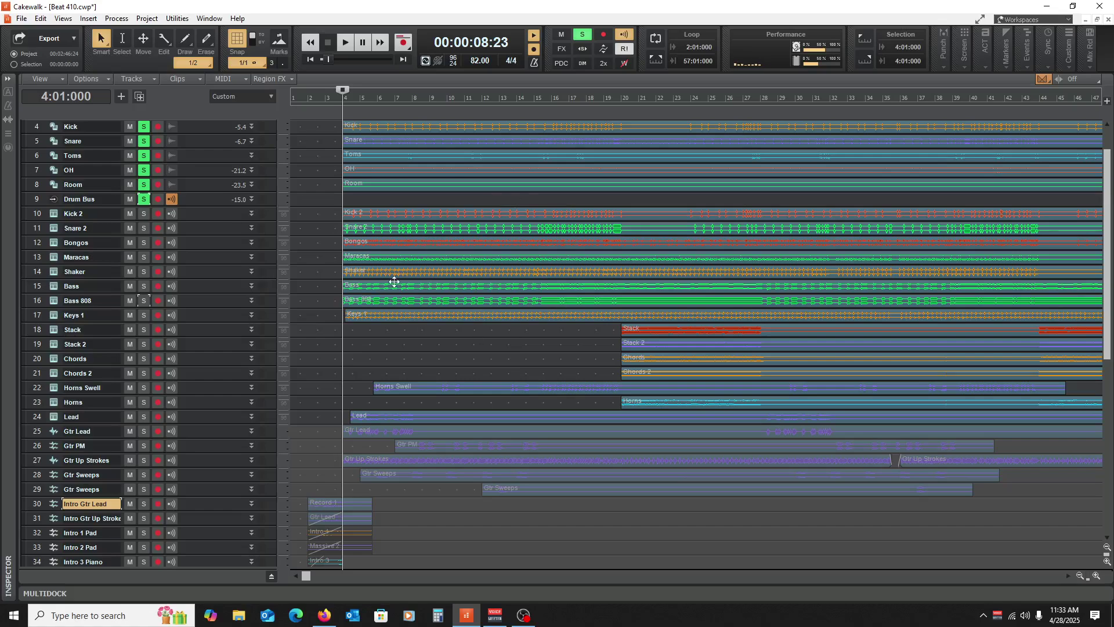
scroll(453, 243, down, 3)
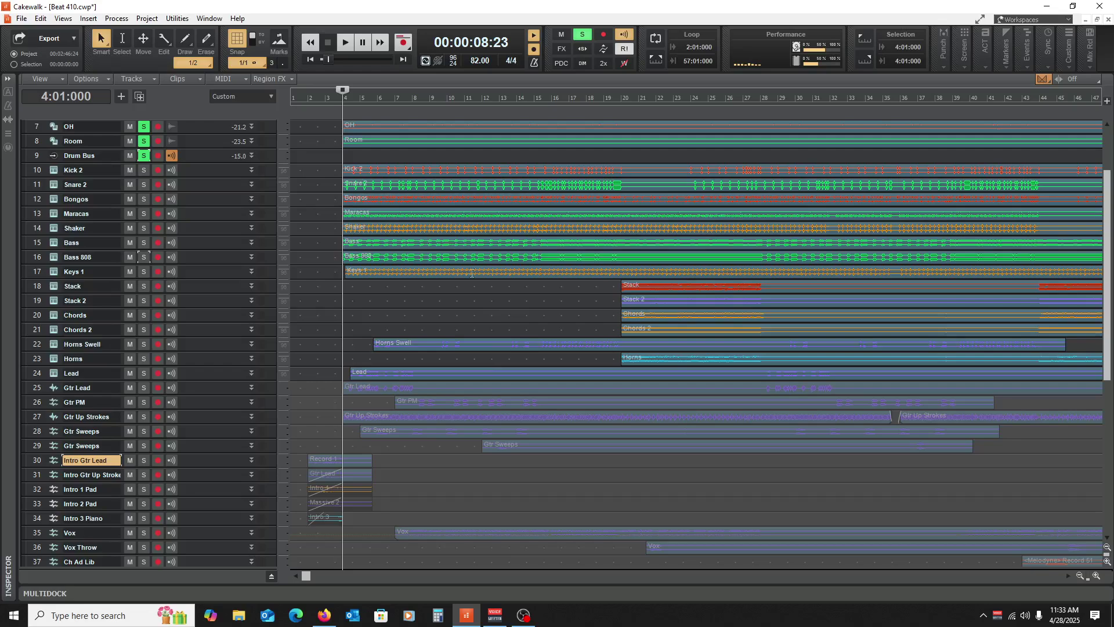
scroll(378, 413, up, 3)
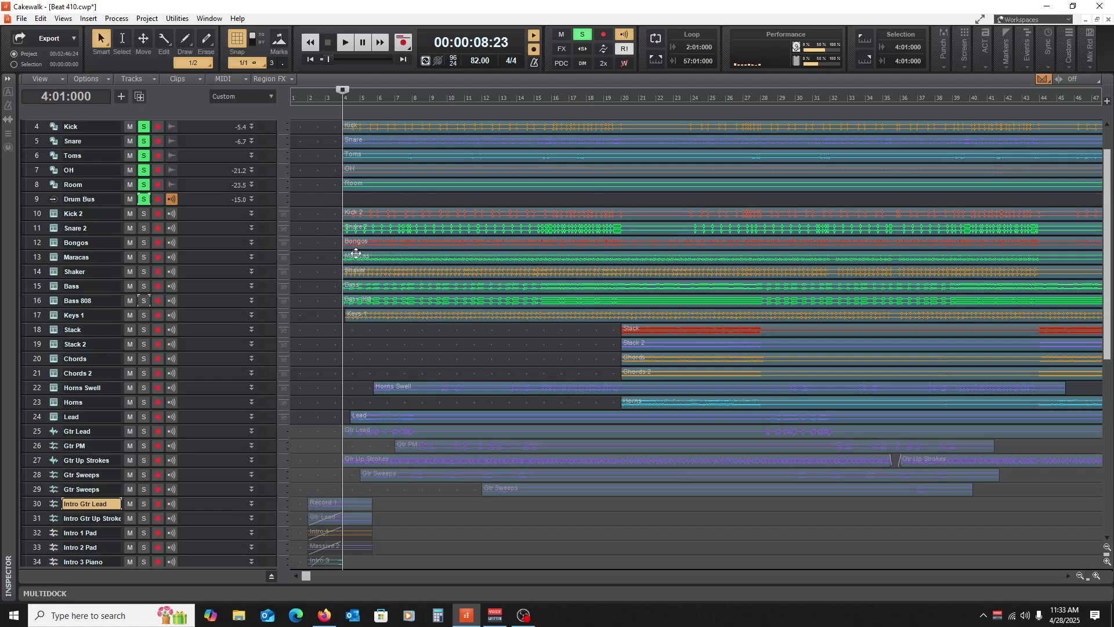
key(space)
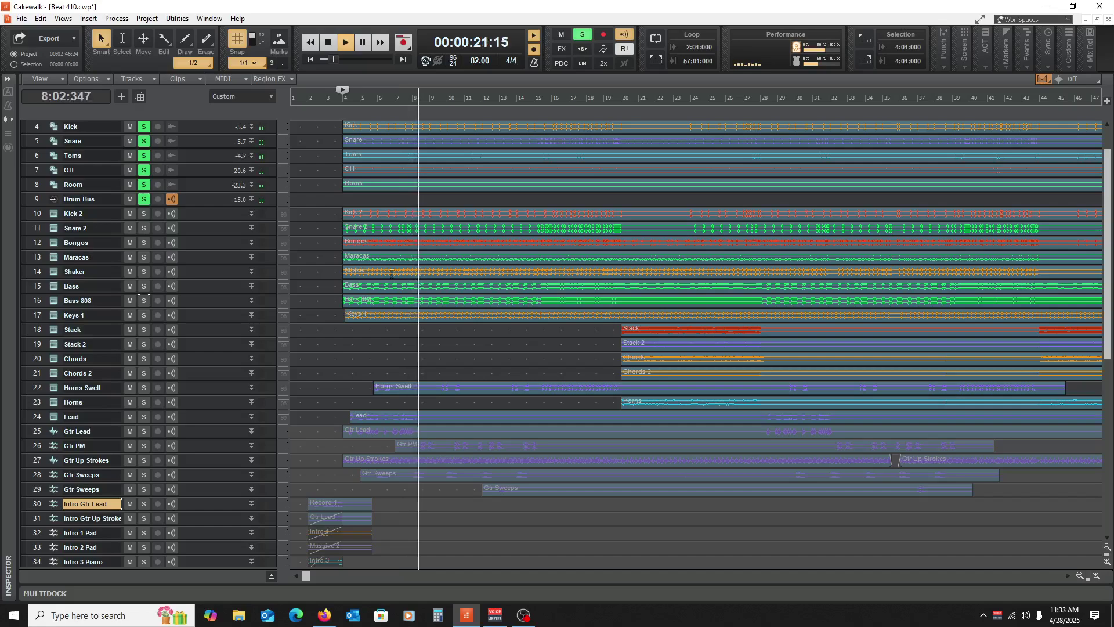
key(space)
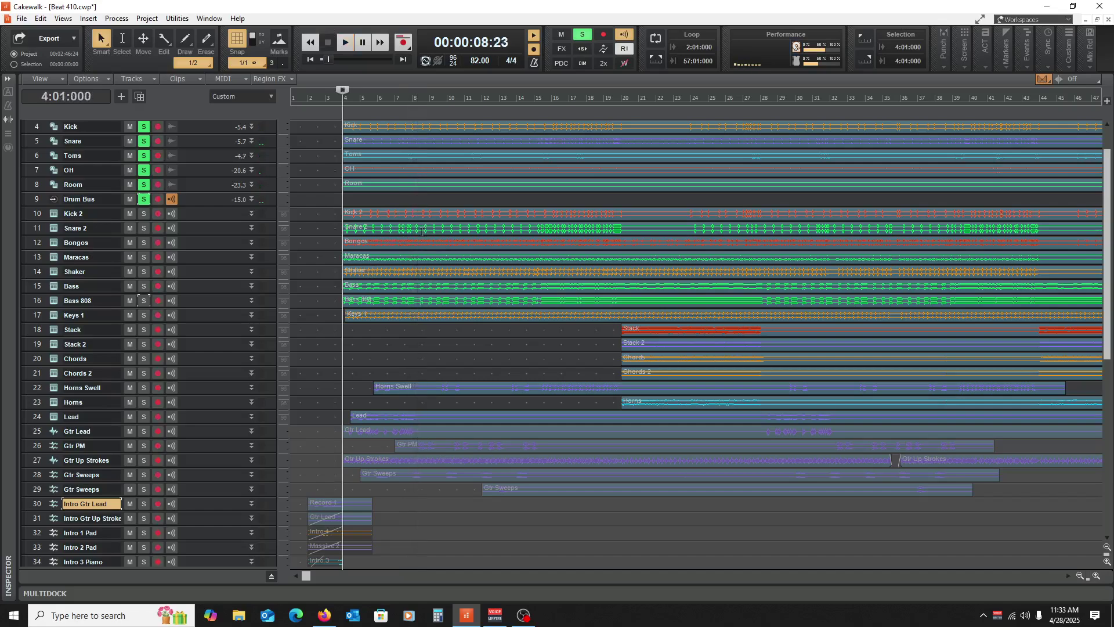
Step: Play the soloed drum tracks from measure 7 to about measure 16 and stop playback
click(407, 354)
click(396, 349)
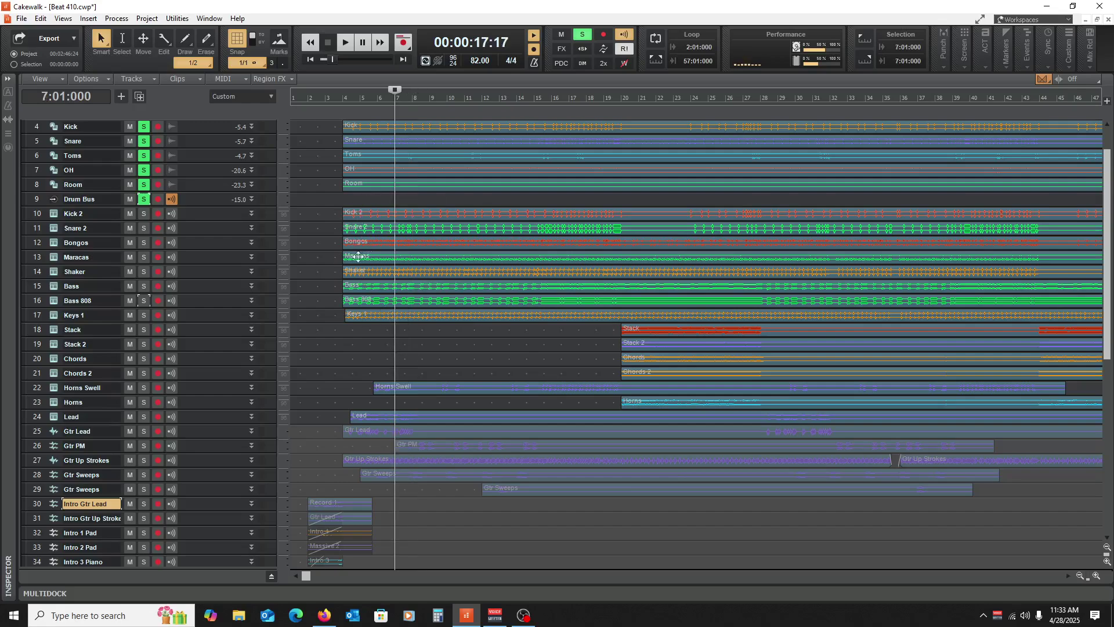
scroll(374, 334, down, 2)
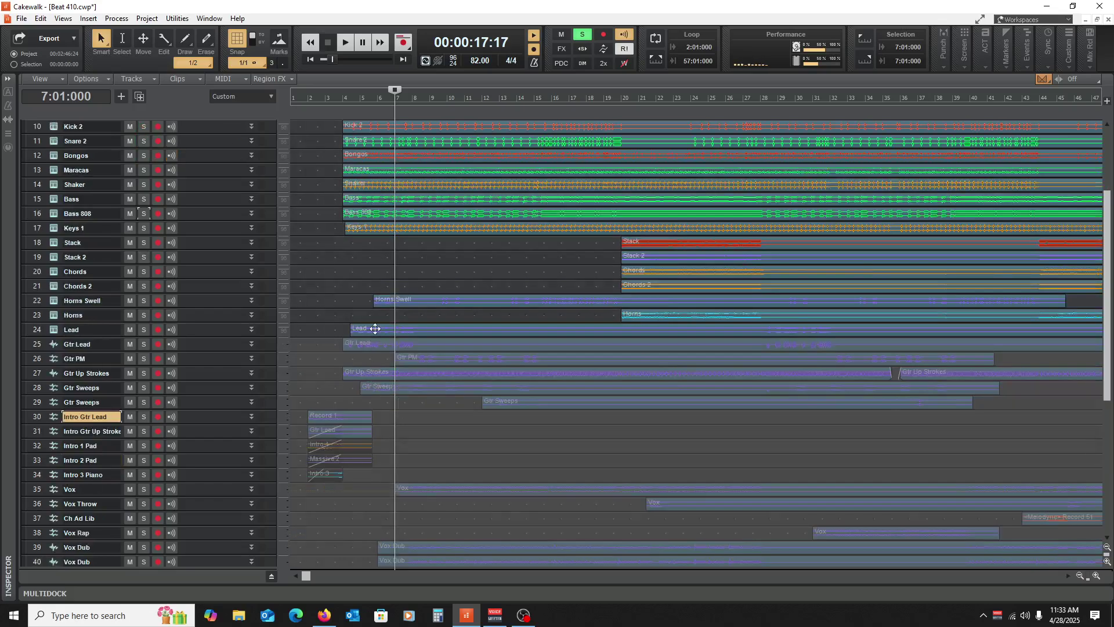
scroll(374, 327, up, 1)
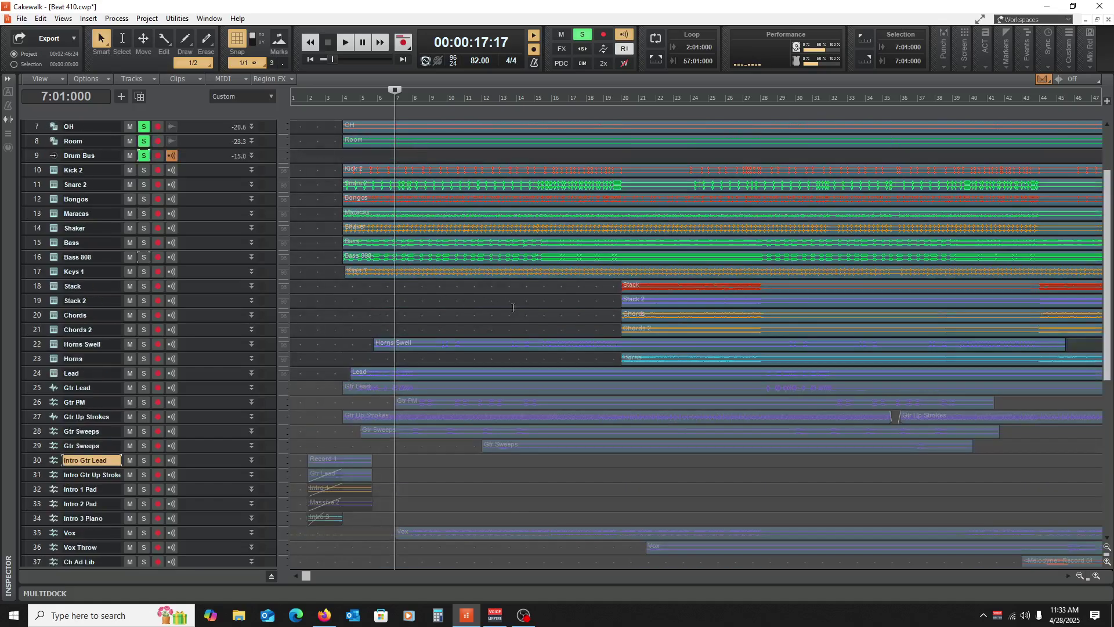
scroll(513, 307, down, 2)
scroll(418, 417, up, 4)
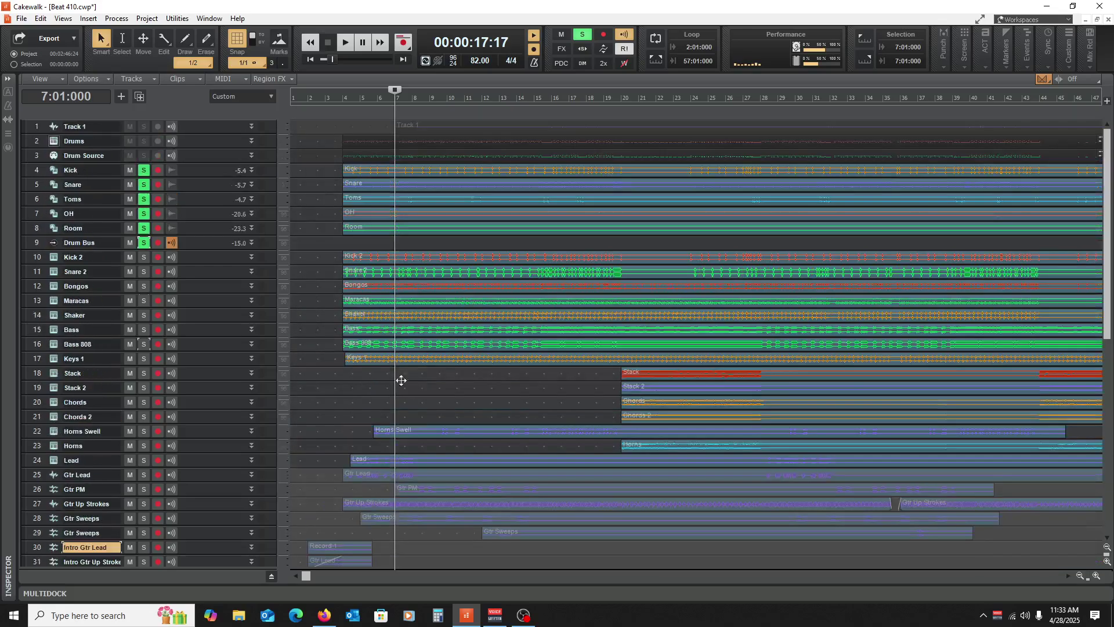
click(445, 400)
click(427, 409)
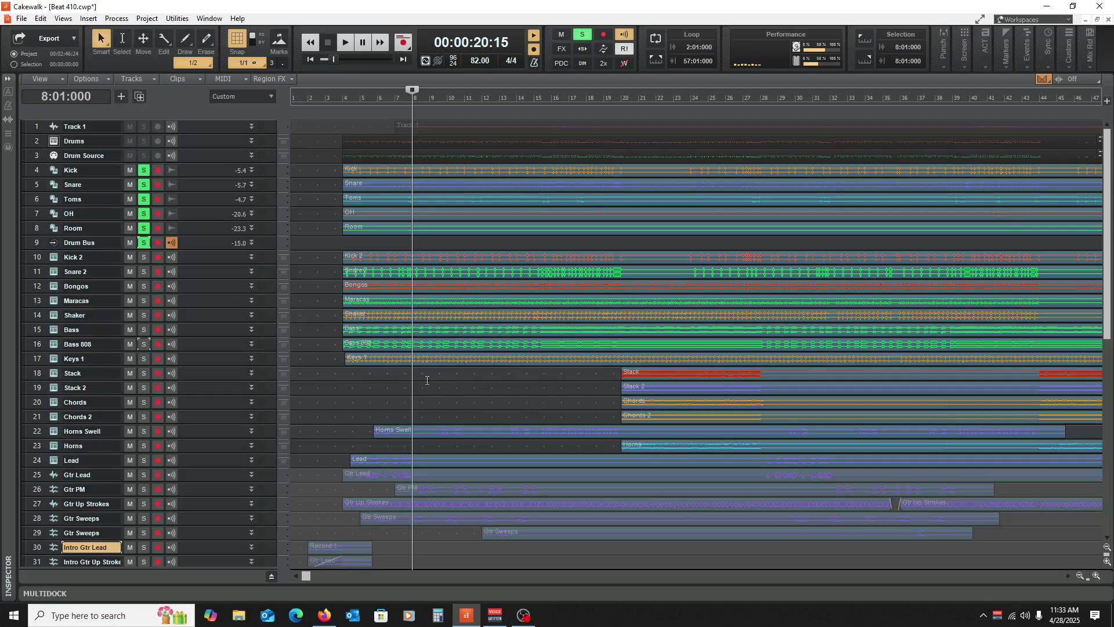
key(ctrl+Page_Up)
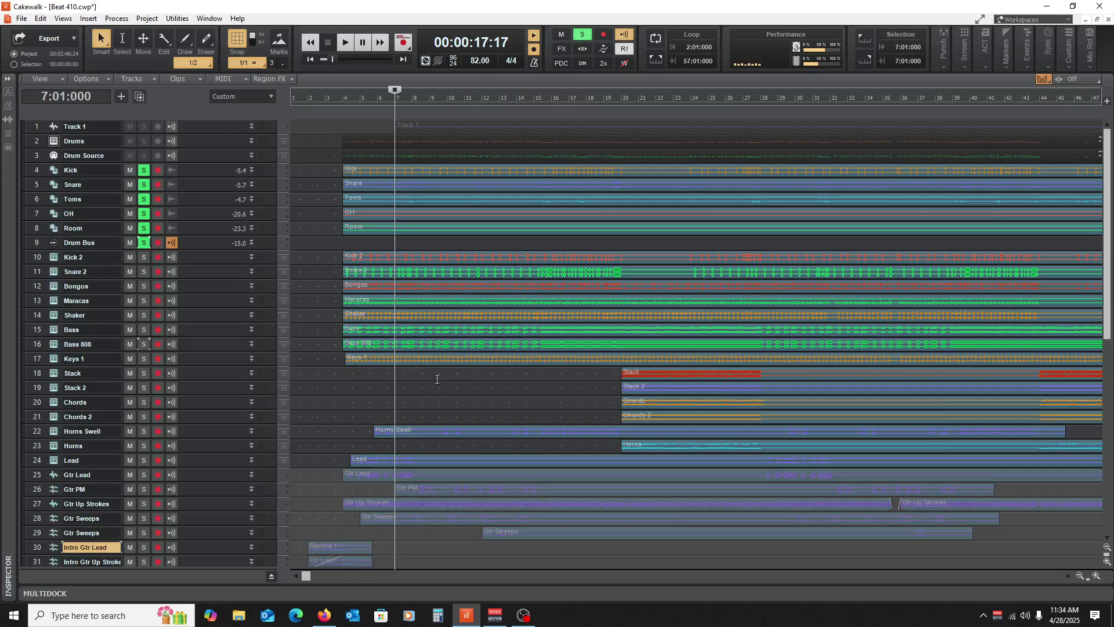
key(space)
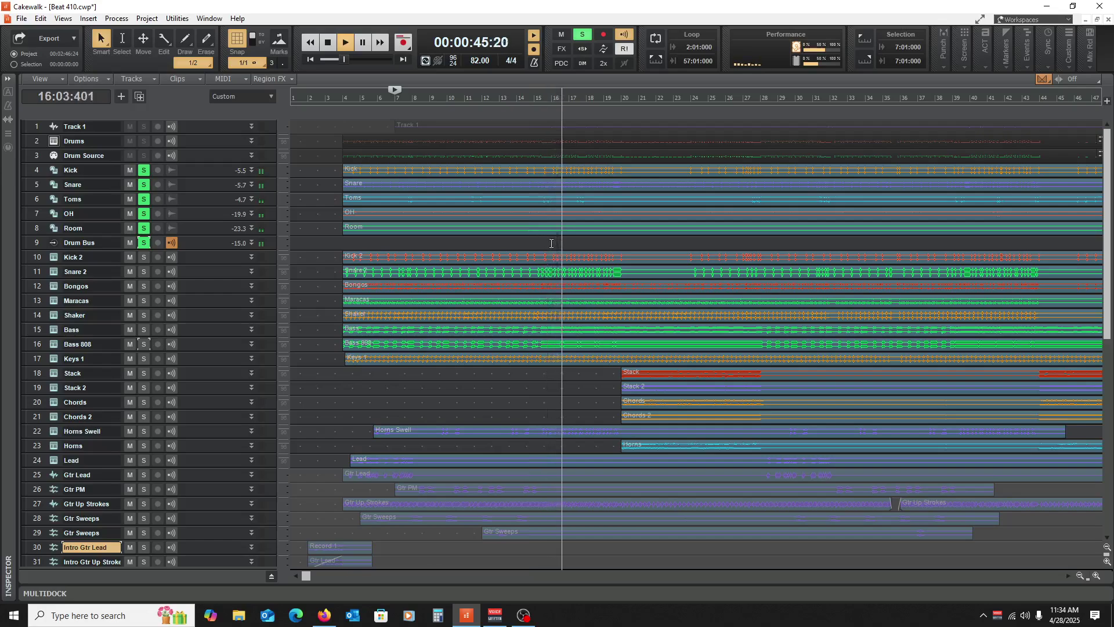
key(space)
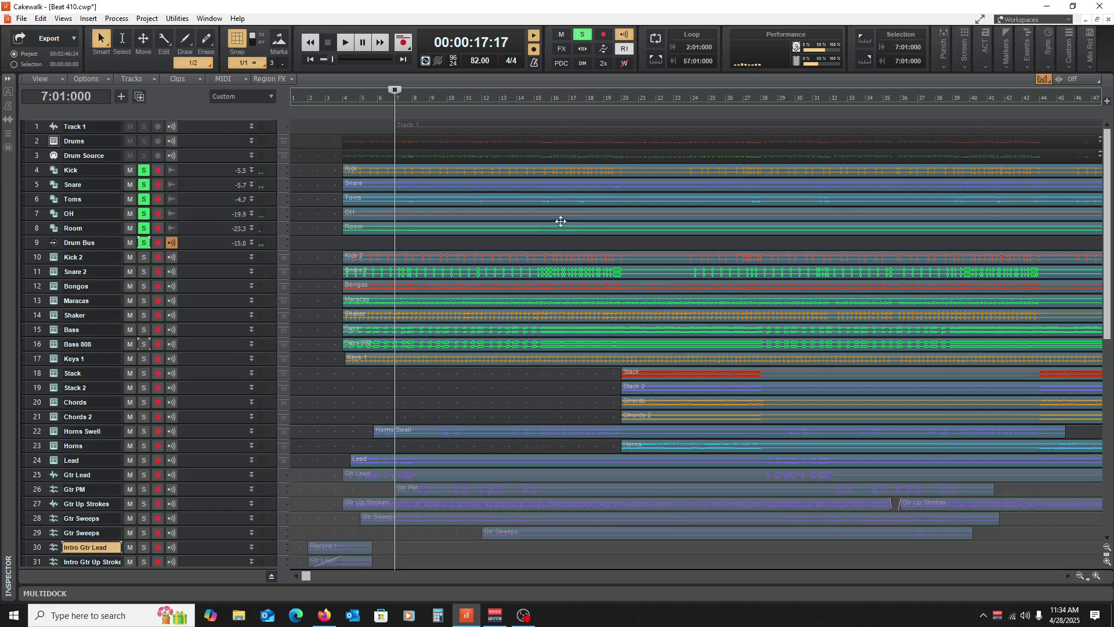
Step: Play the soloed drum tracks from measure 15 to about measure 20 and stop playback
click(541, 239)
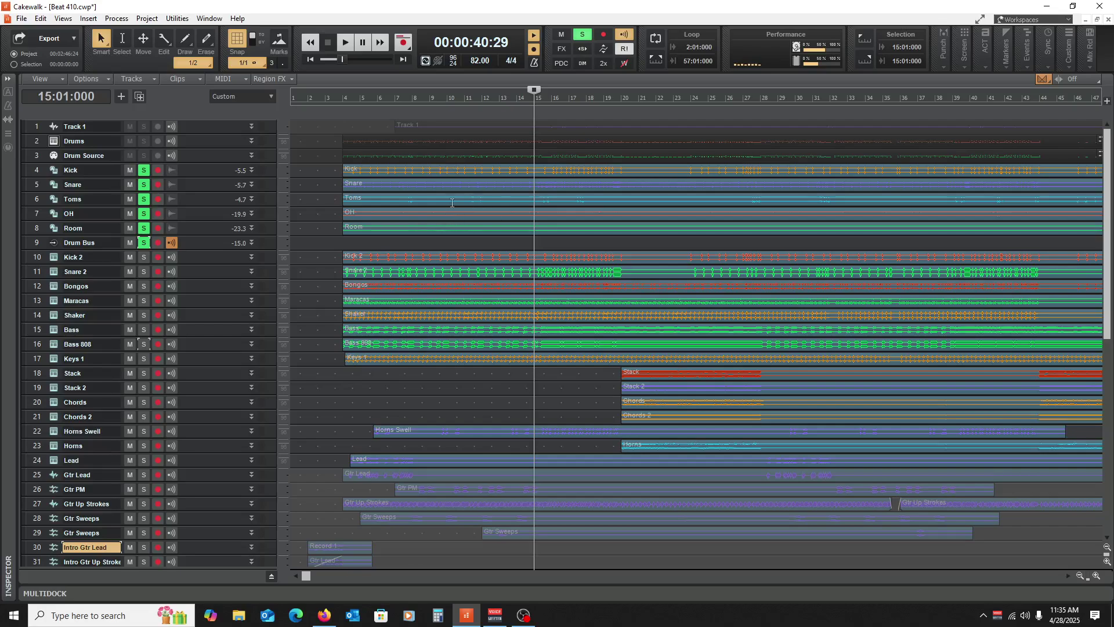
click(479, 246)
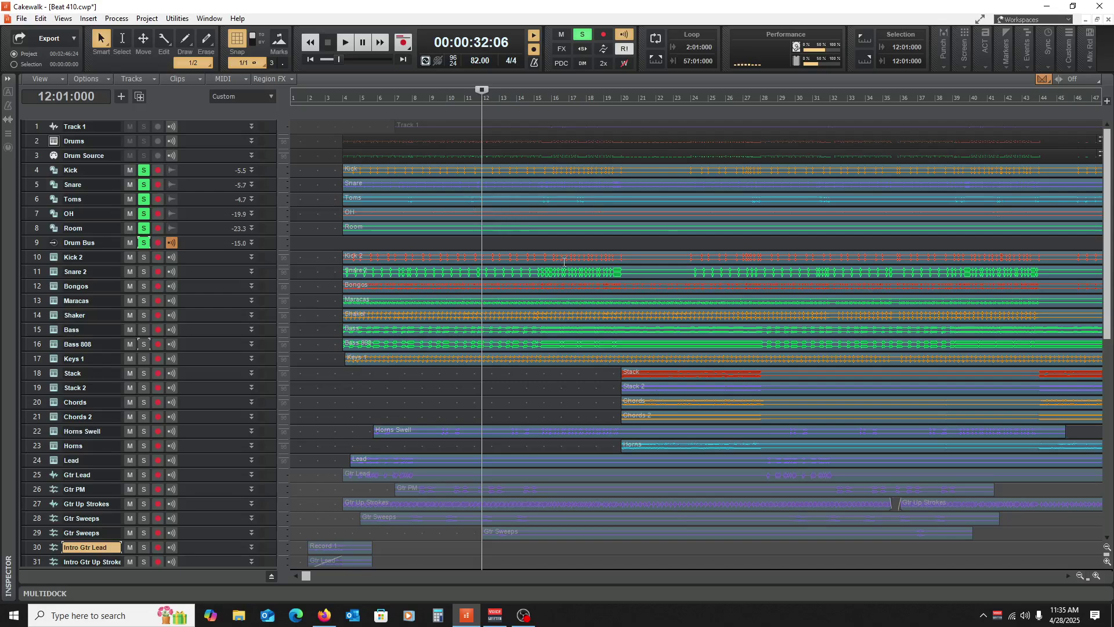
click(536, 244)
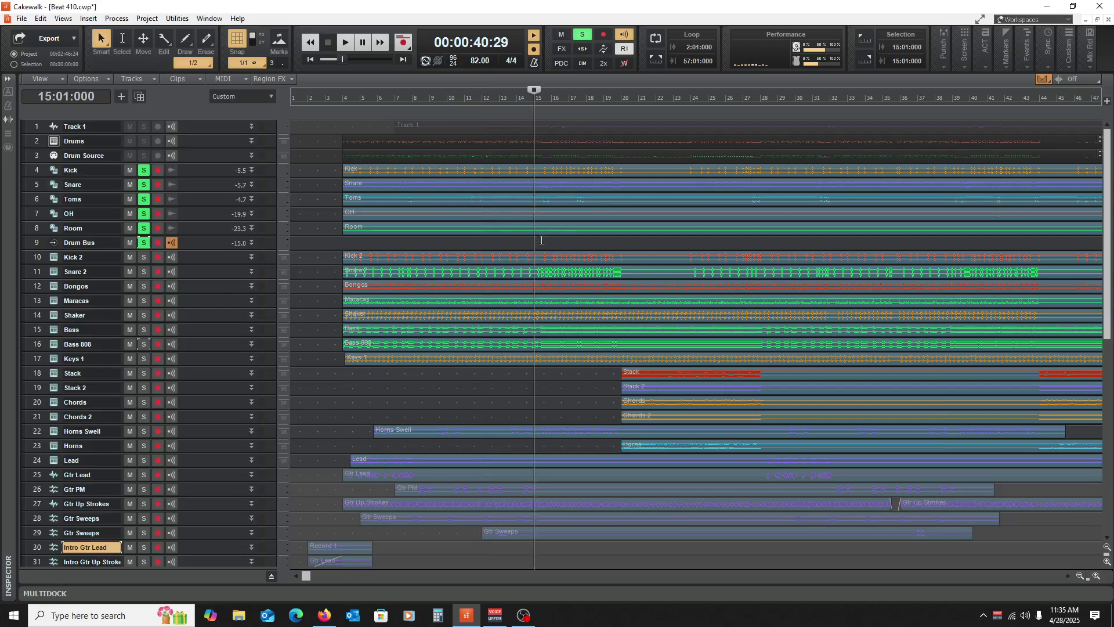
key(space)
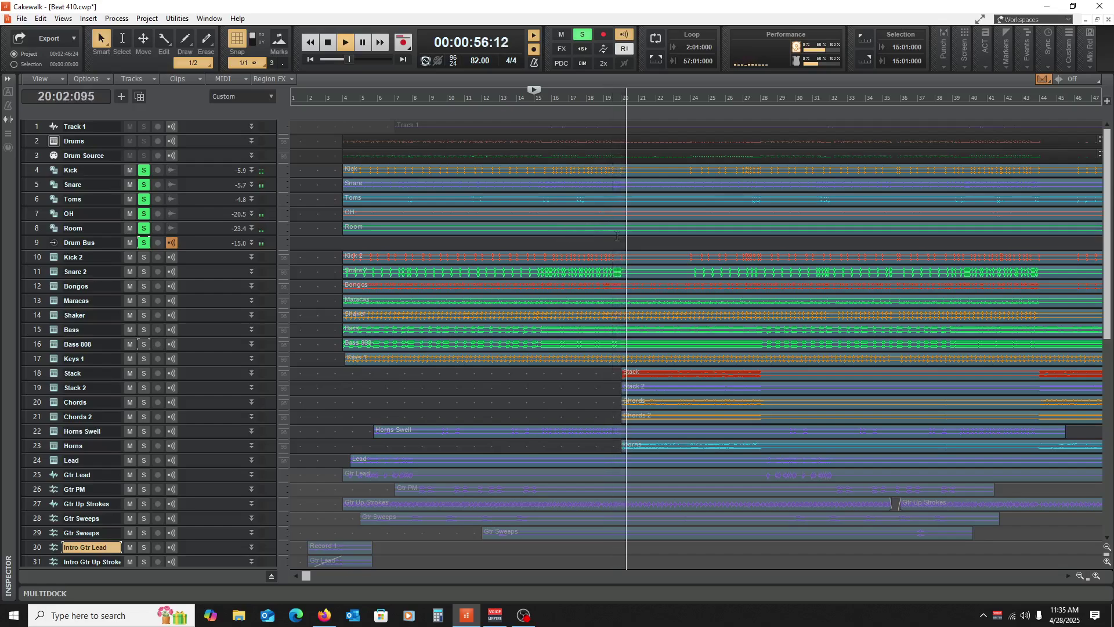
key(space)
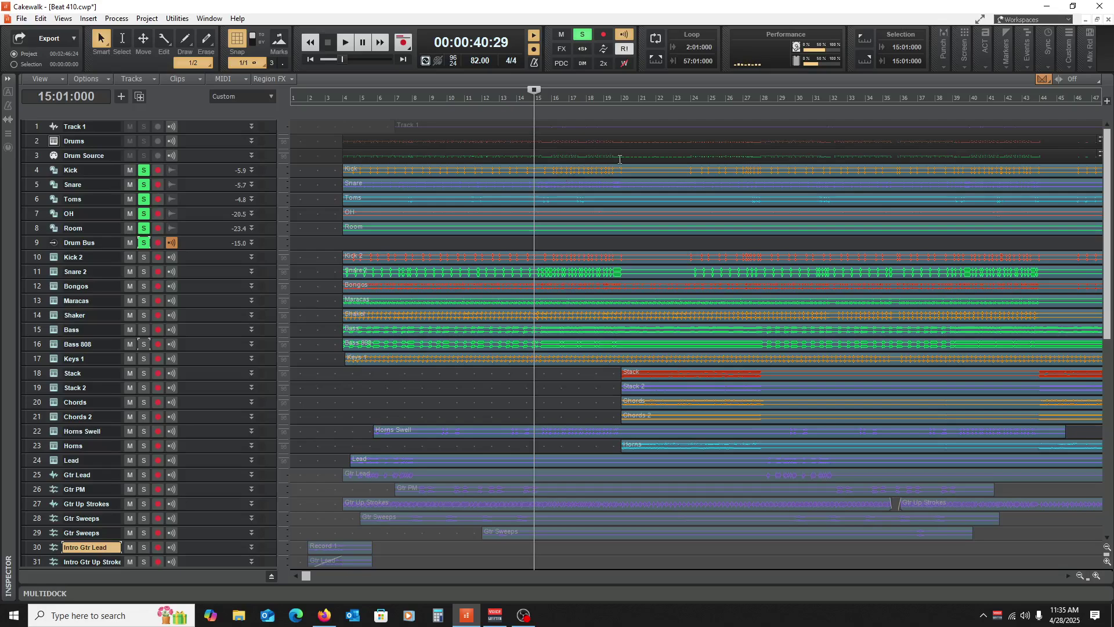
Step: Play the soloed drum tracks from measure 20, where the Stack and Chords clips begin, to about measure 24 and stop
click(620, 238)
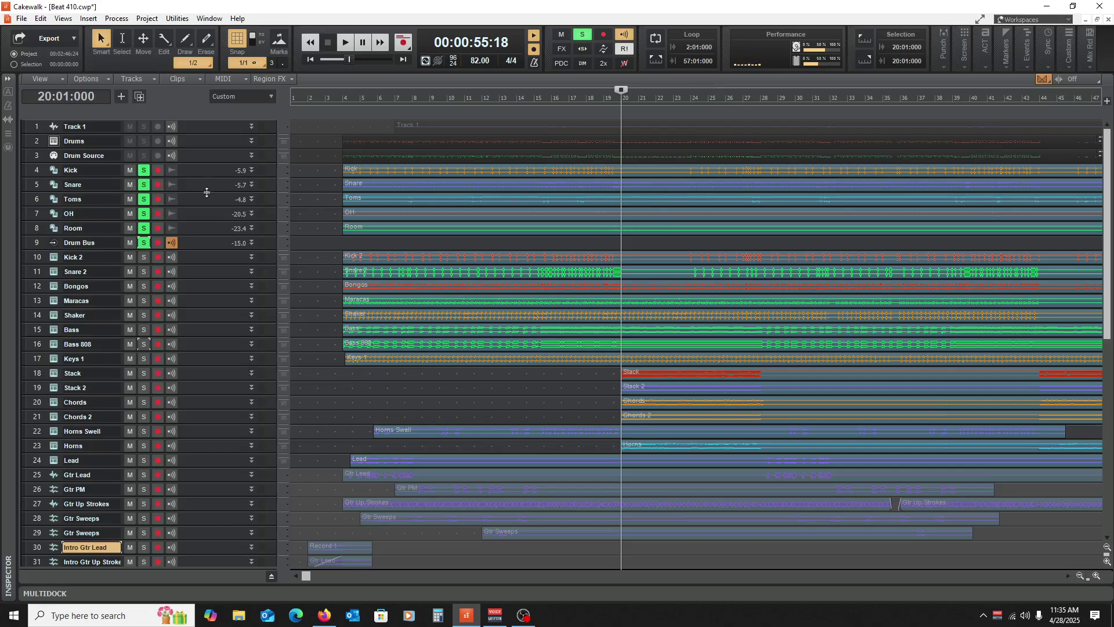
drag(206, 192, 210, 167)
key(space)
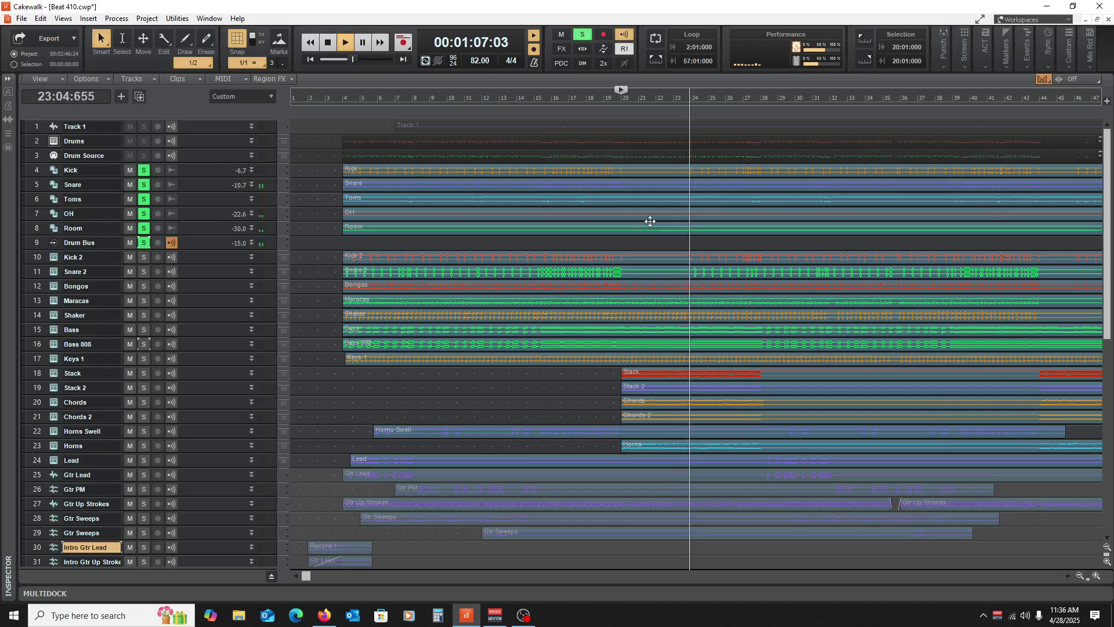
key(space)
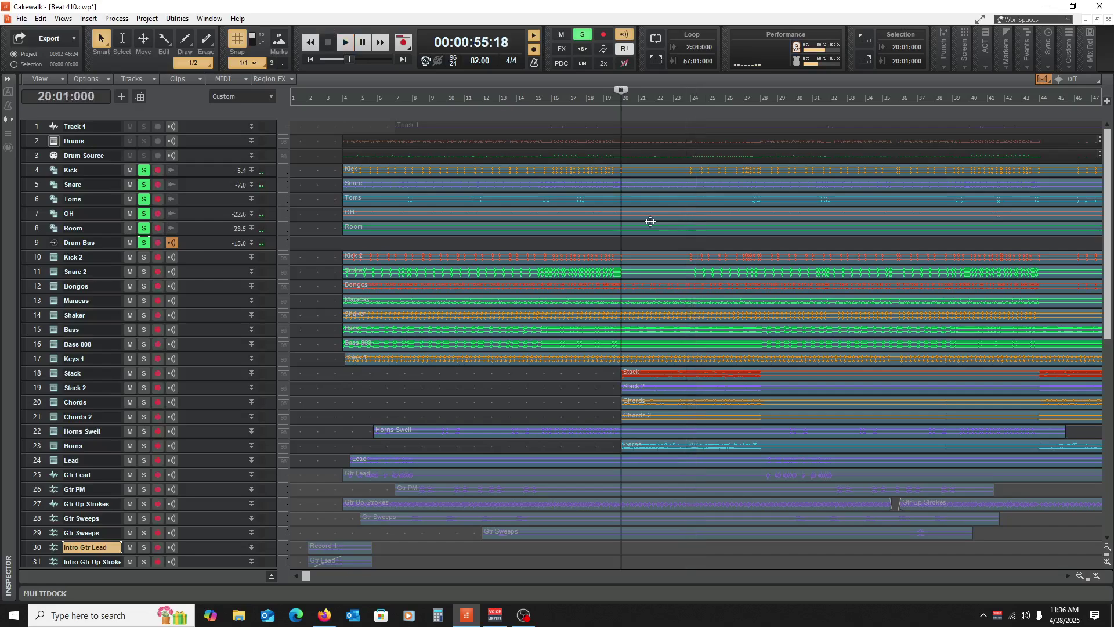
Step: Play the soloed drum tracks from measure 24 to about measure 28 and stop playback
click(682, 251)
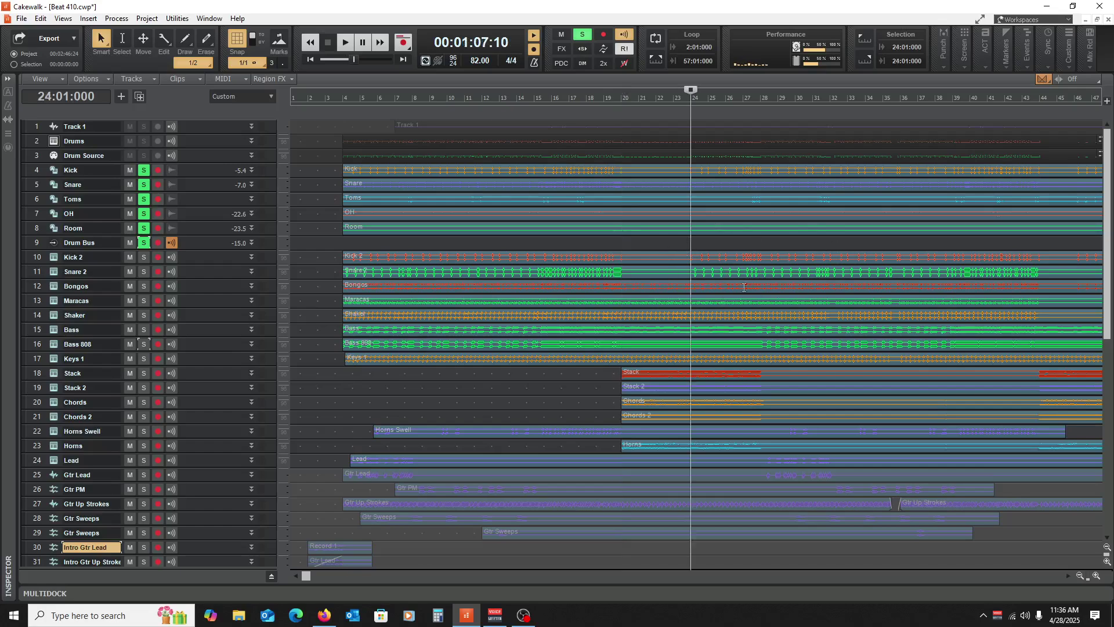
key(space)
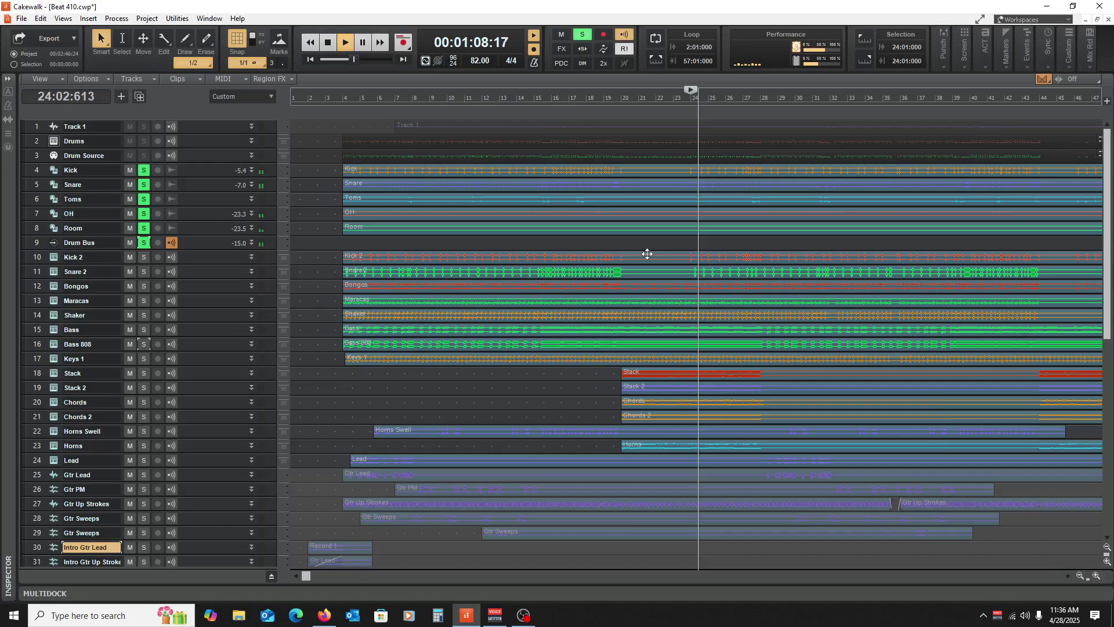
key(space)
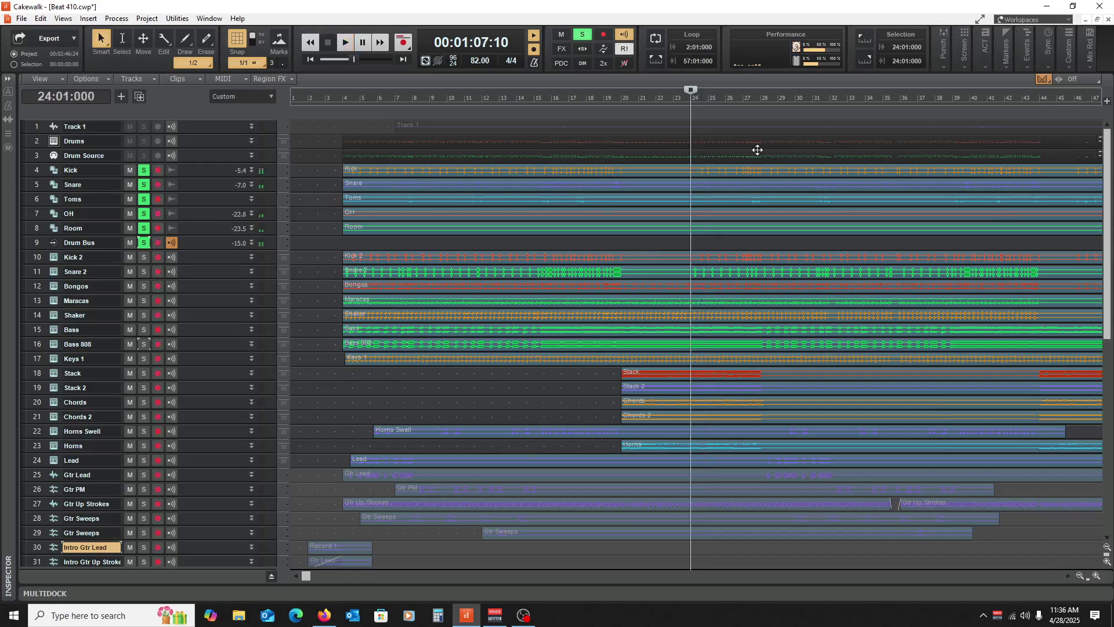
key(space)
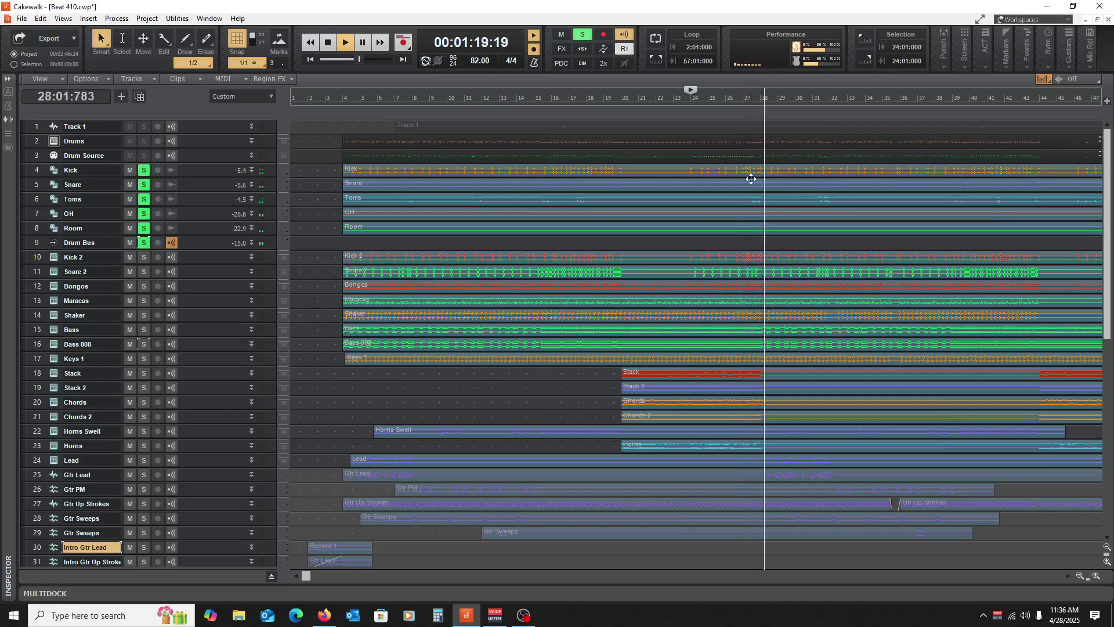
key(space)
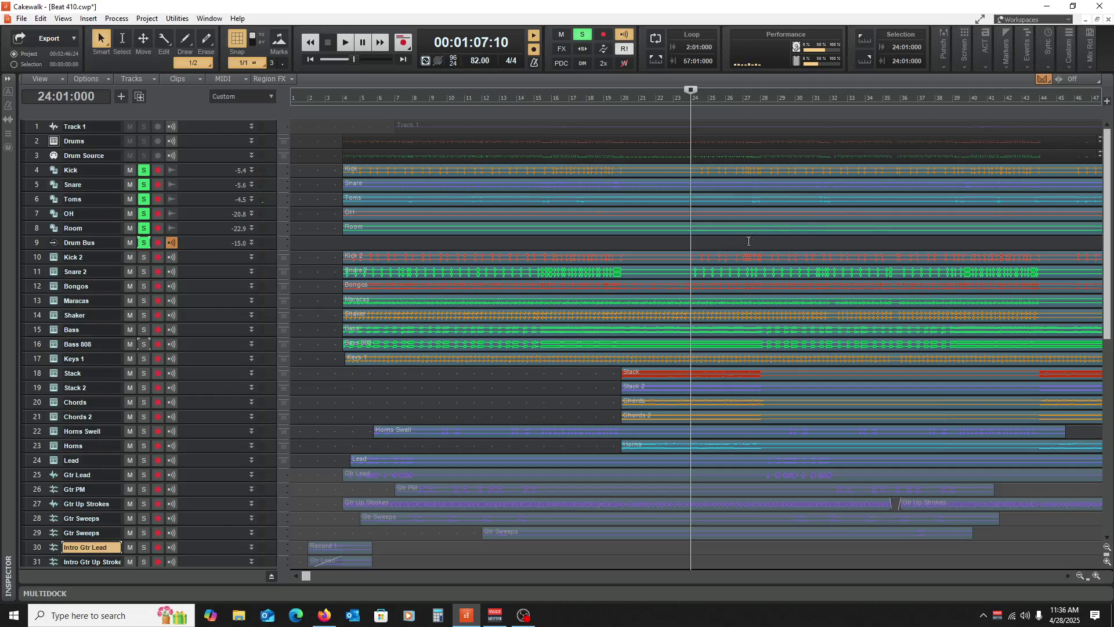
Step: Play the soloed drum tracks from measure 28 to about measure 32 and stop playback
click(764, 242)
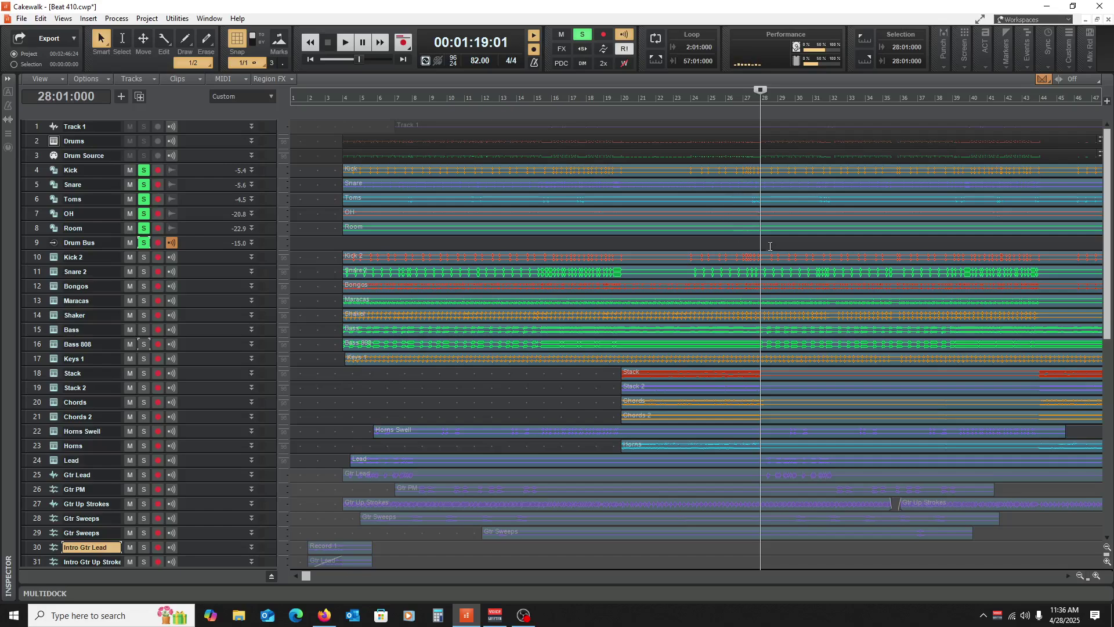
key(space)
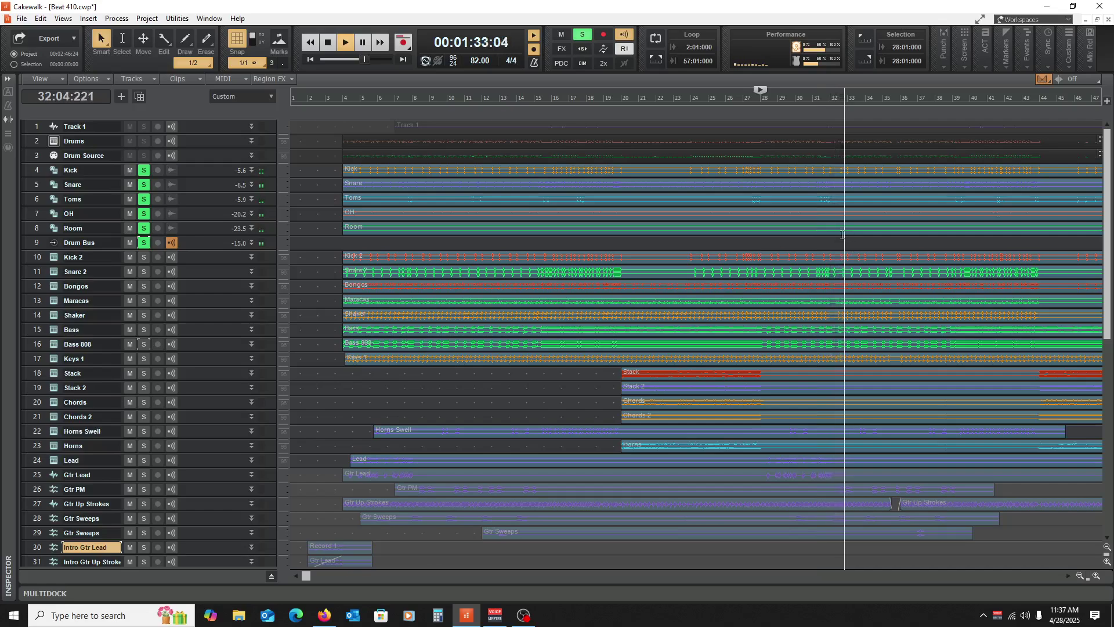
key(space)
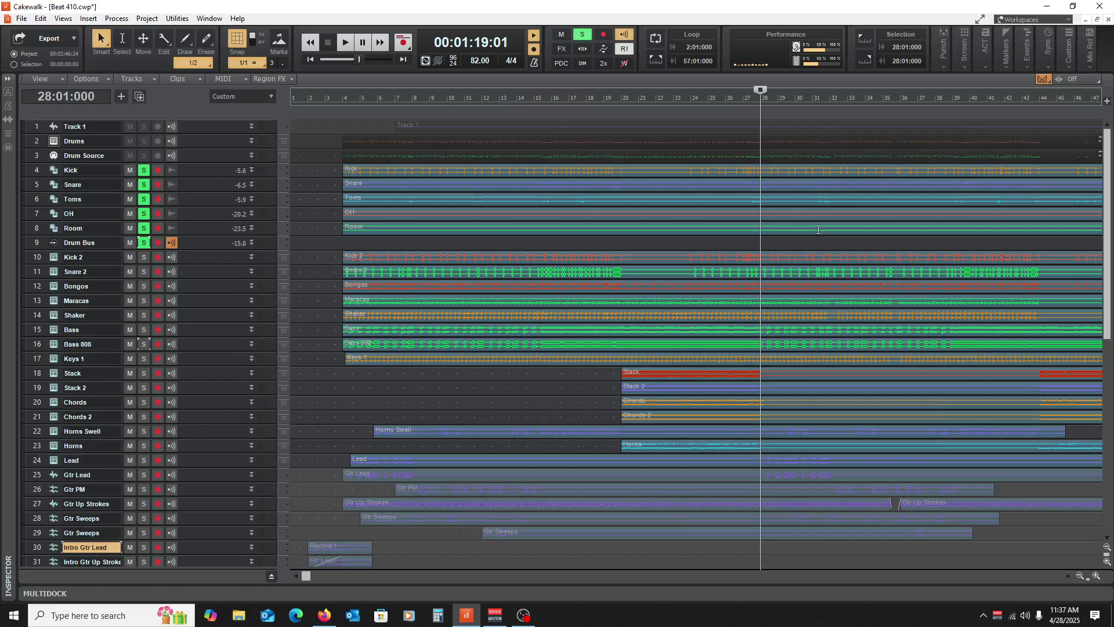
Step: Play the soloed drum tracks from measure 44 past measure 49 and stop playback
click(825, 246)
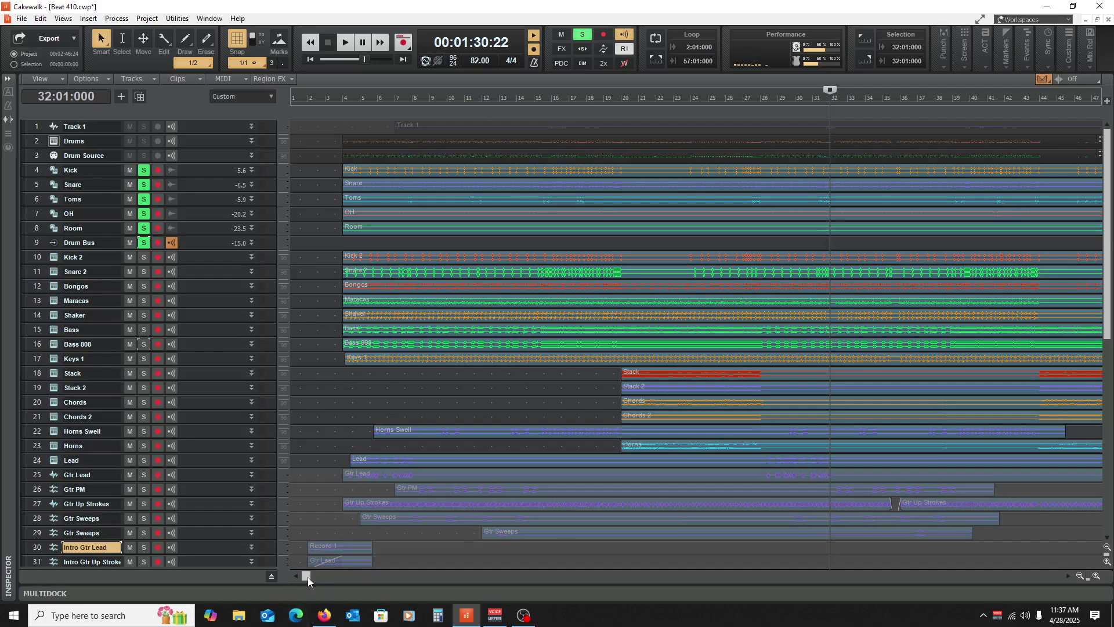
drag(308, 577, 438, 576)
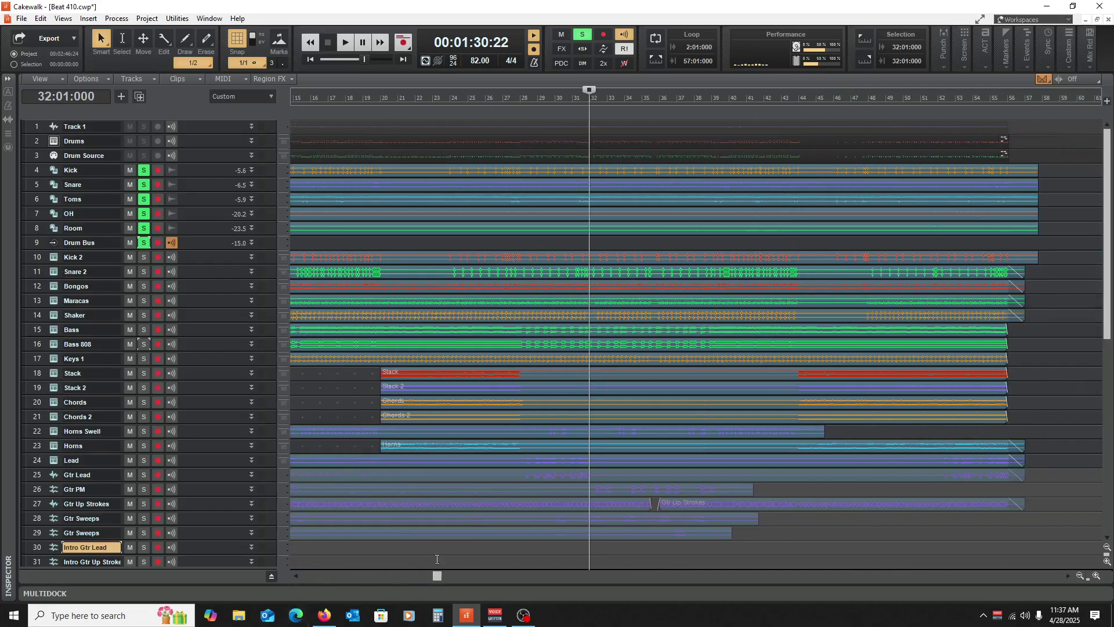
click(798, 240)
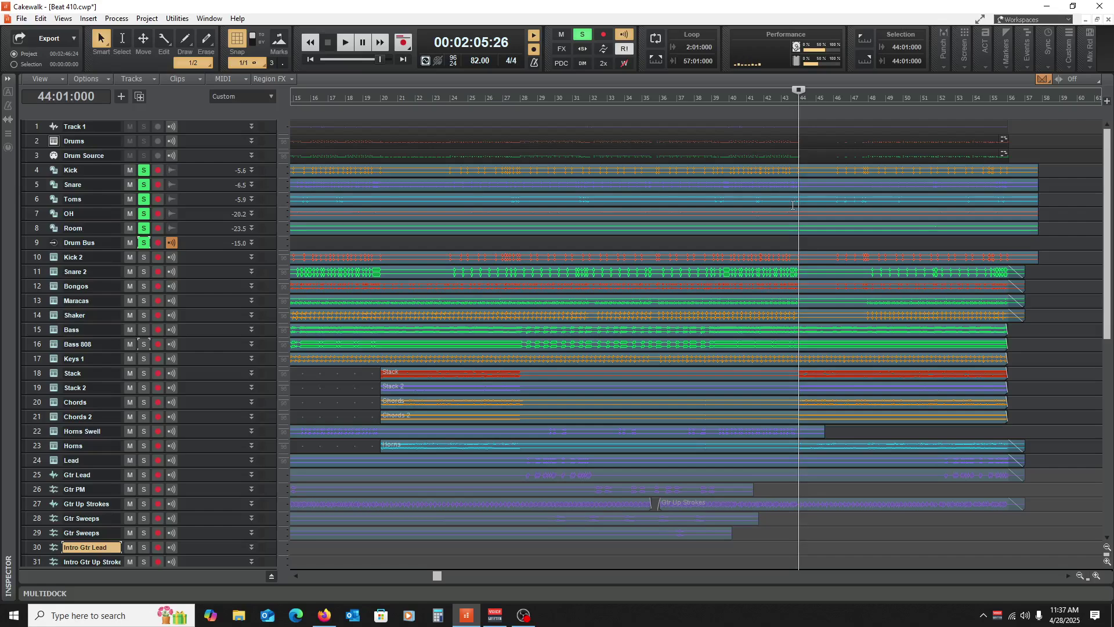
key(space)
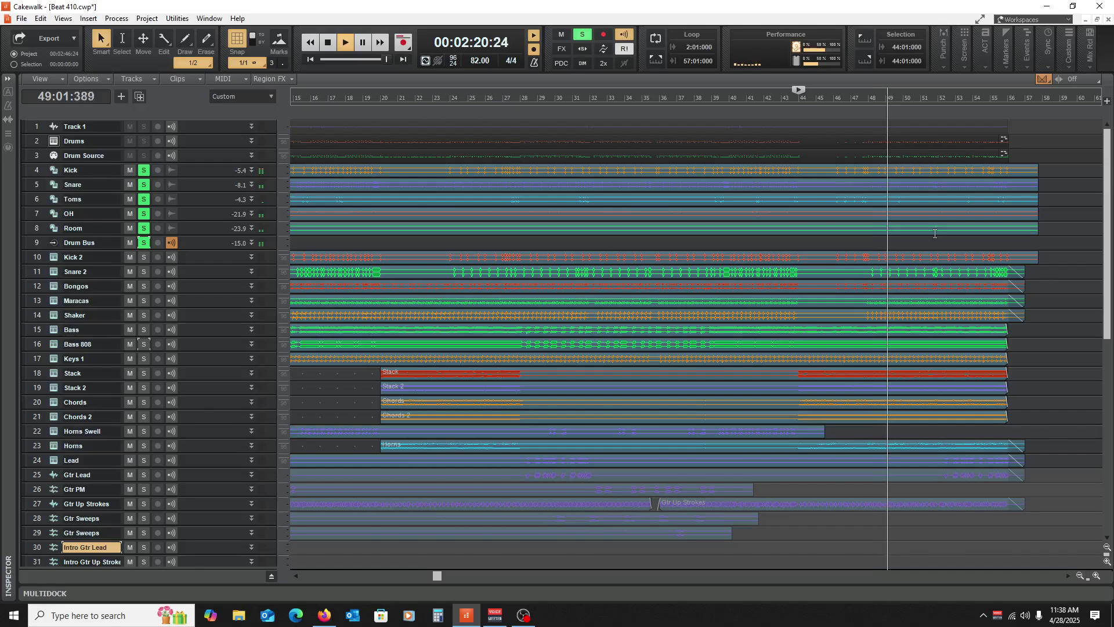
key(space)
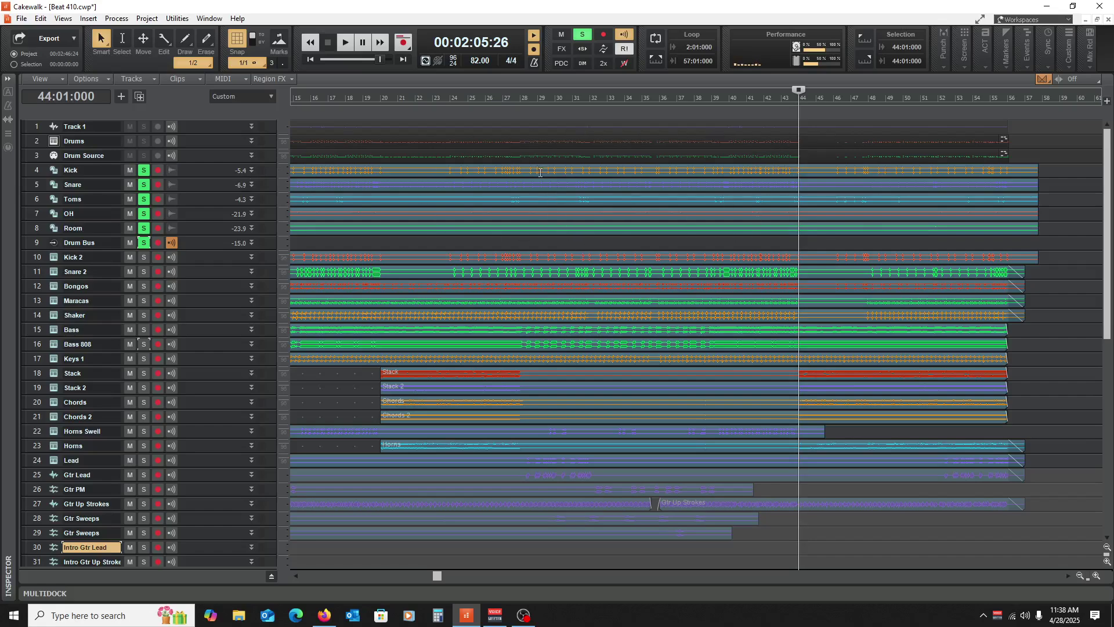
Step: Place the playback position at measure 4 and select the Kick 2 and Snare 2 tracks together
key(w)
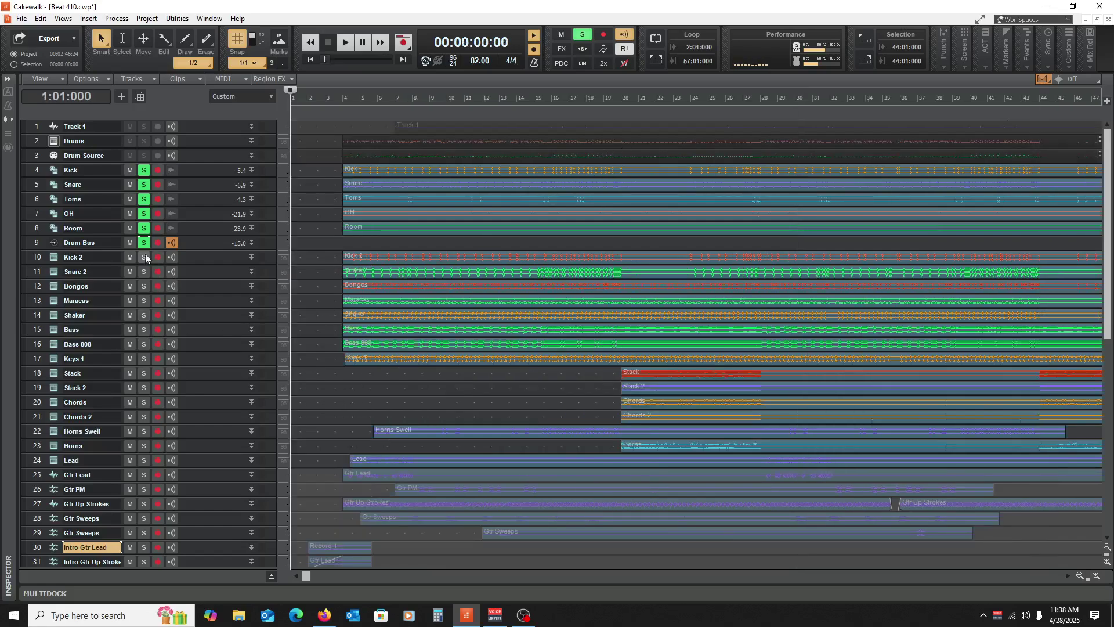
click(144, 256)
click(143, 273)
click(87, 257)
click(144, 256)
click(143, 271)
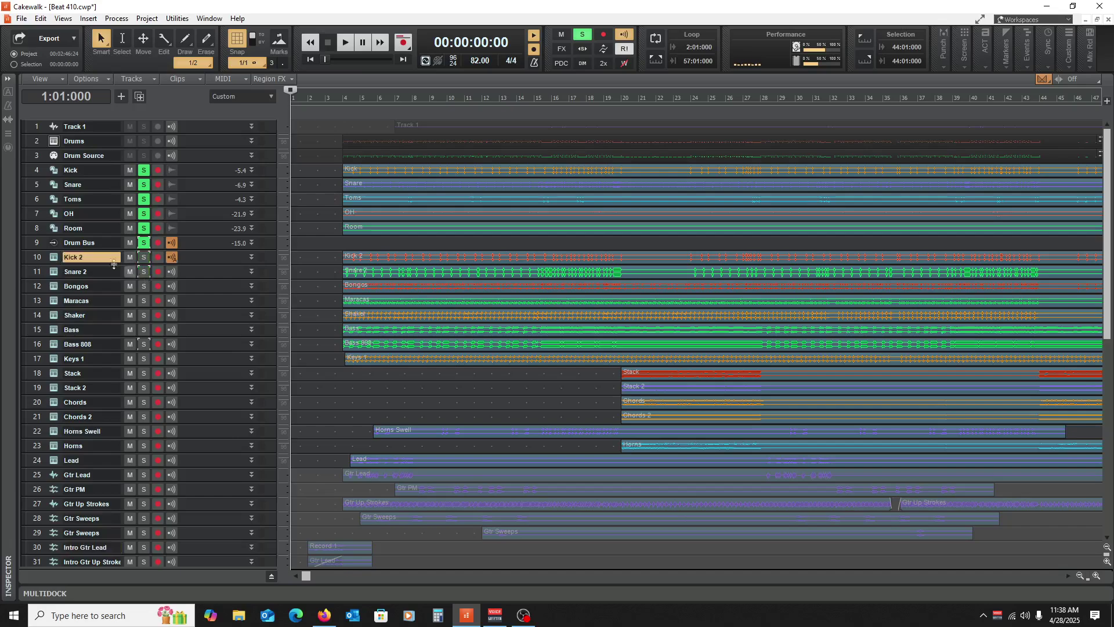
click(337, 403)
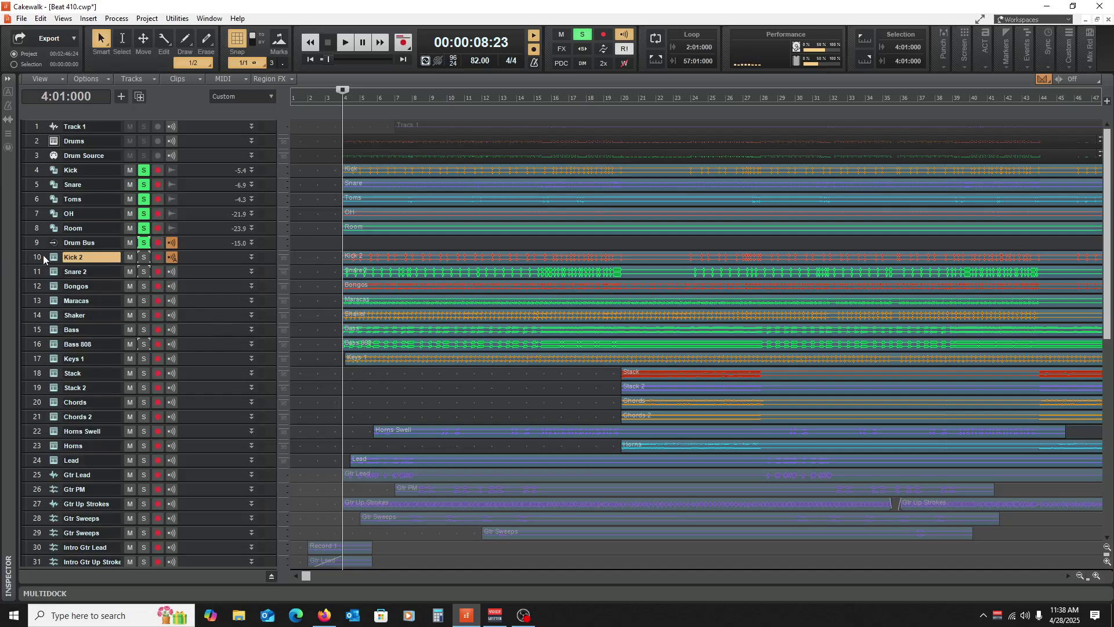
drag(43, 255, 34, 270)
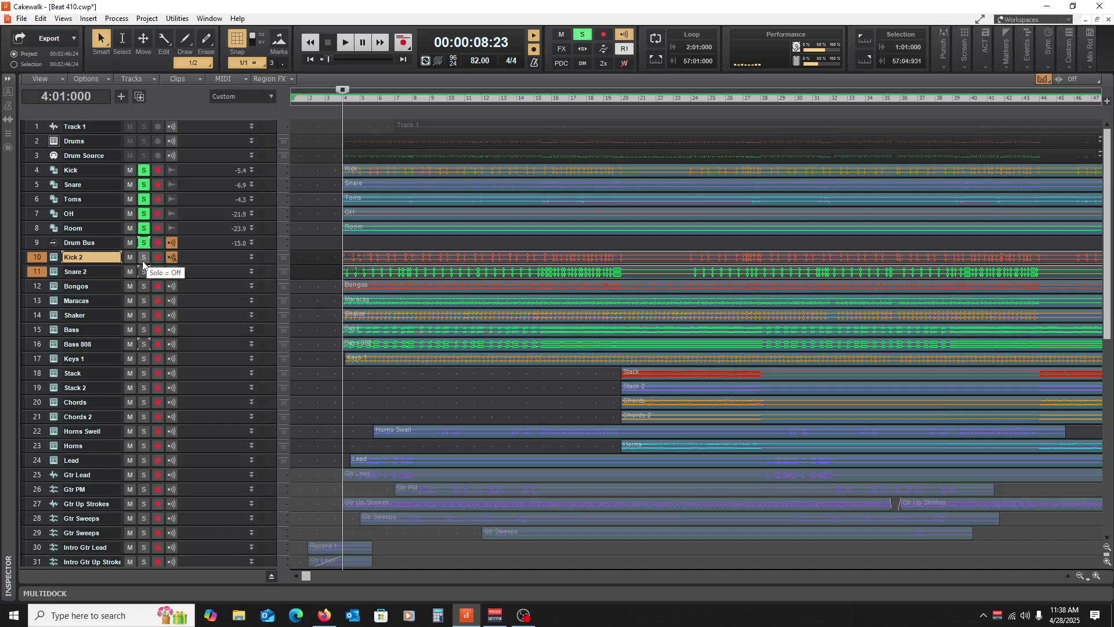
Step: Play from measure 4 while switching the solo of Kick 2 and Snare 2 on and off against the drums, leaving both soloed
key(space)
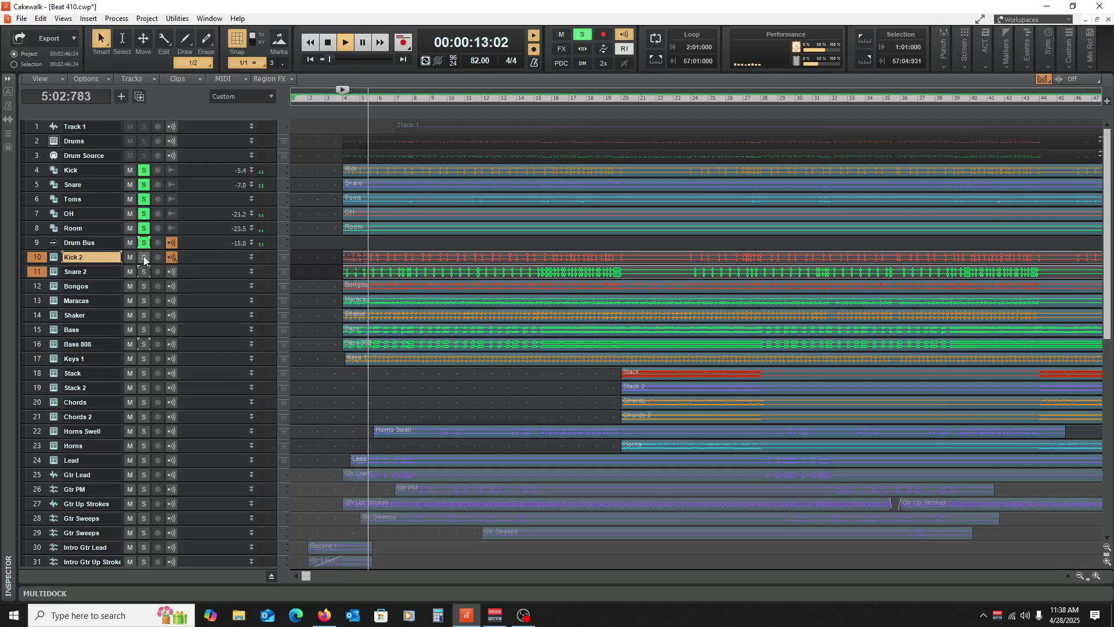
click(144, 257)
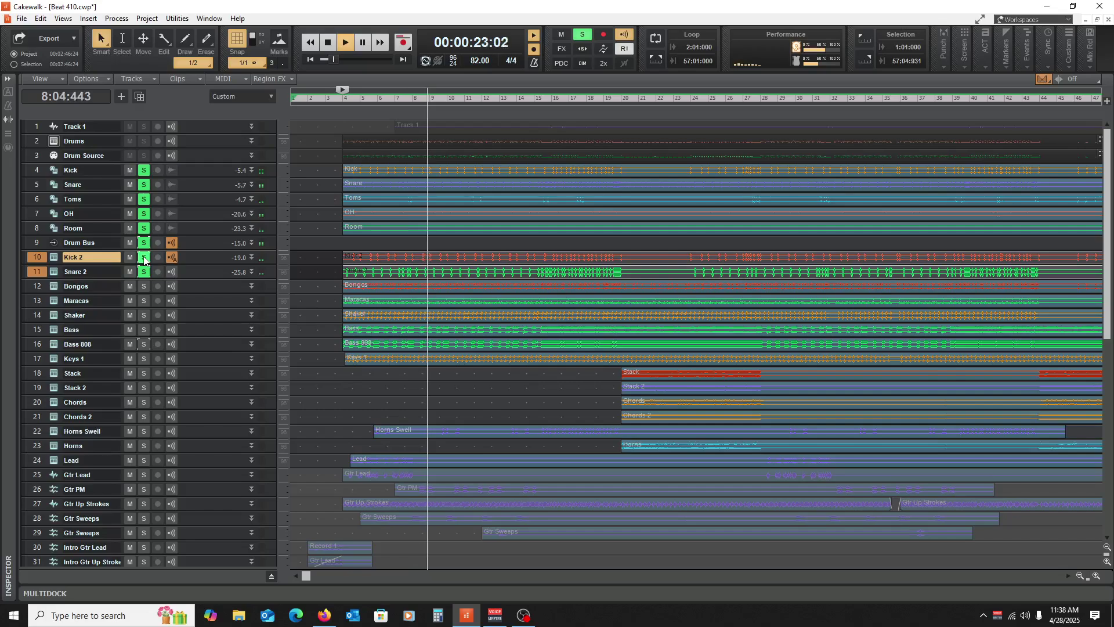
click(144, 259)
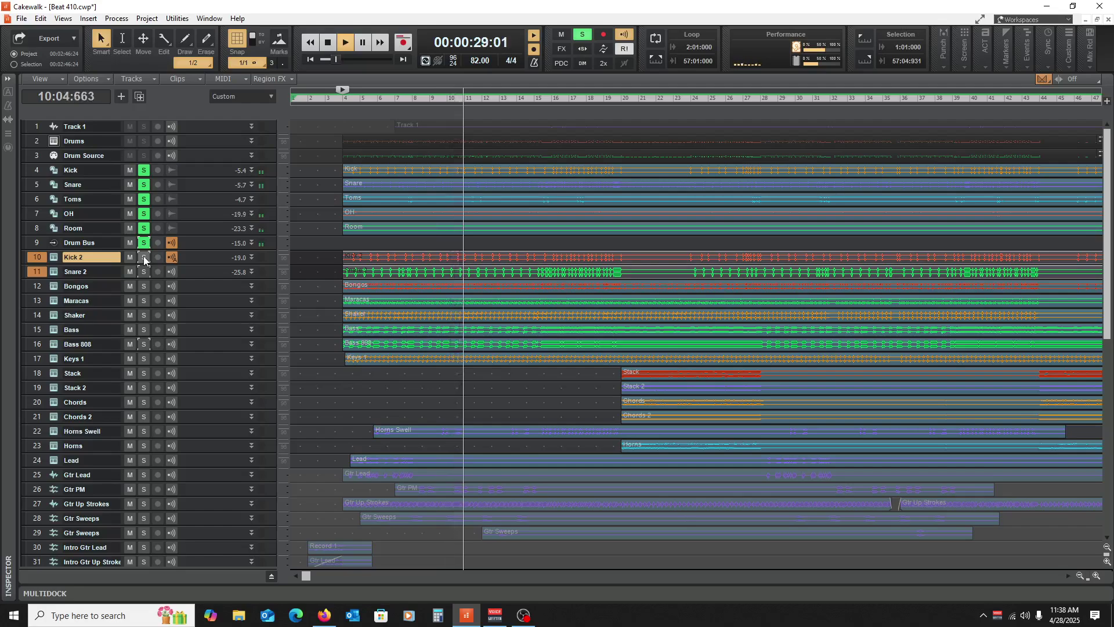
click(144, 260)
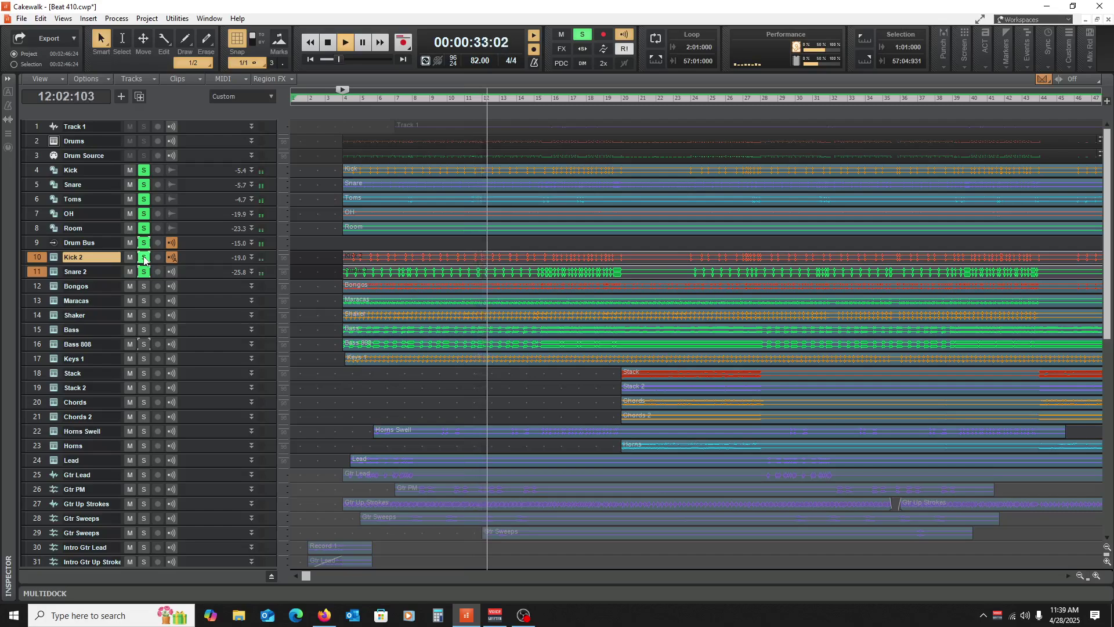
key(space)
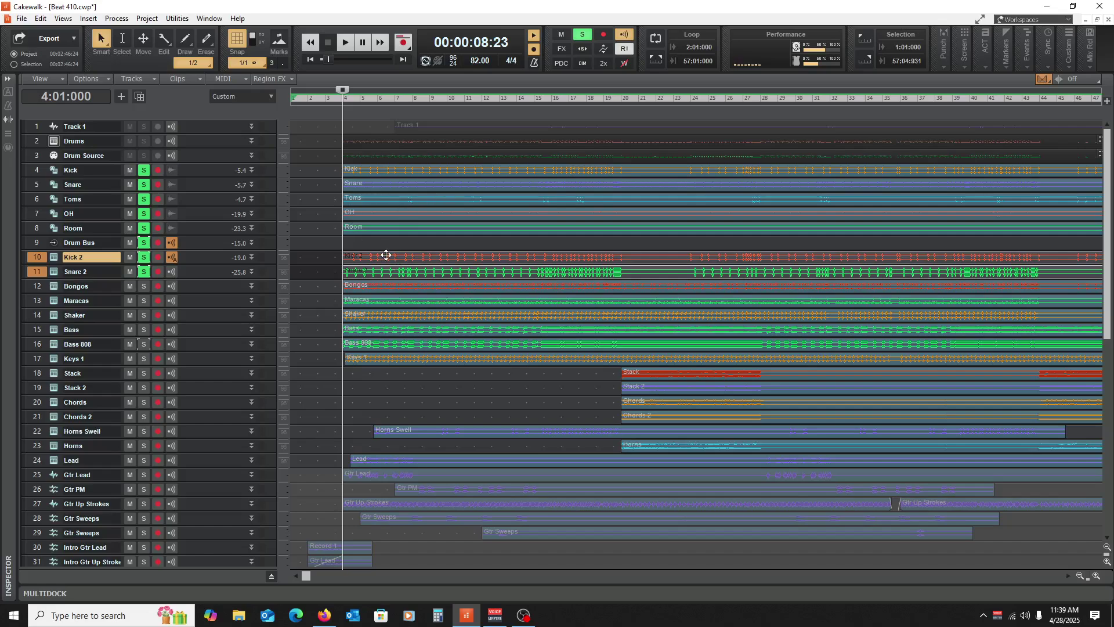
Step: Unsolo the tracks from Kick through Drum Bus and play only Kick 2 and Snare 2 from measure 4, stopping playback when done
click(146, 243)
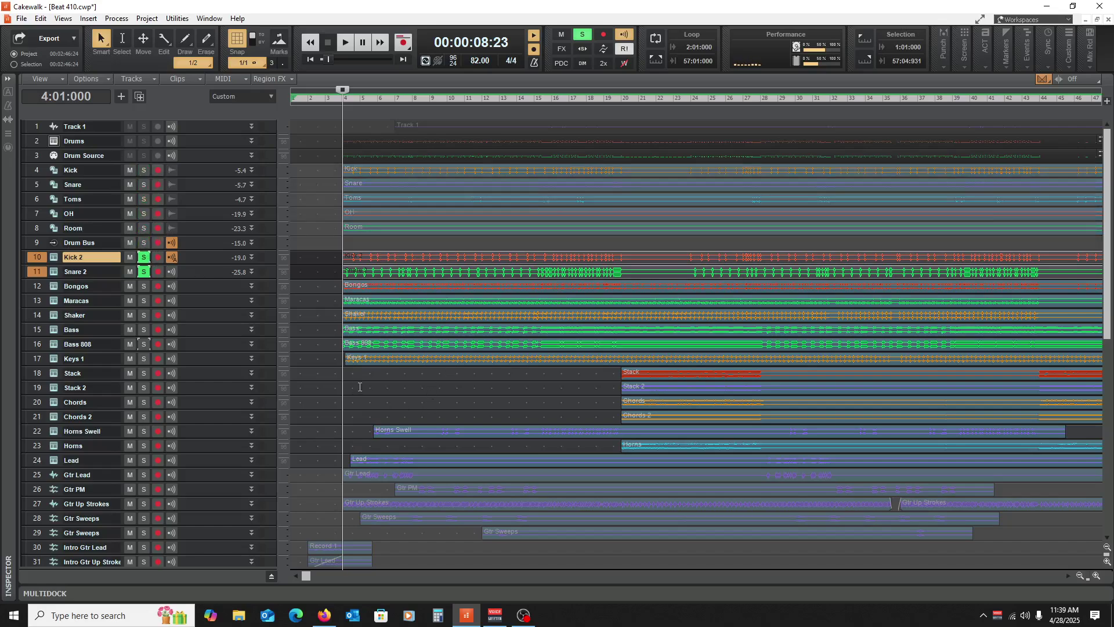
key(space)
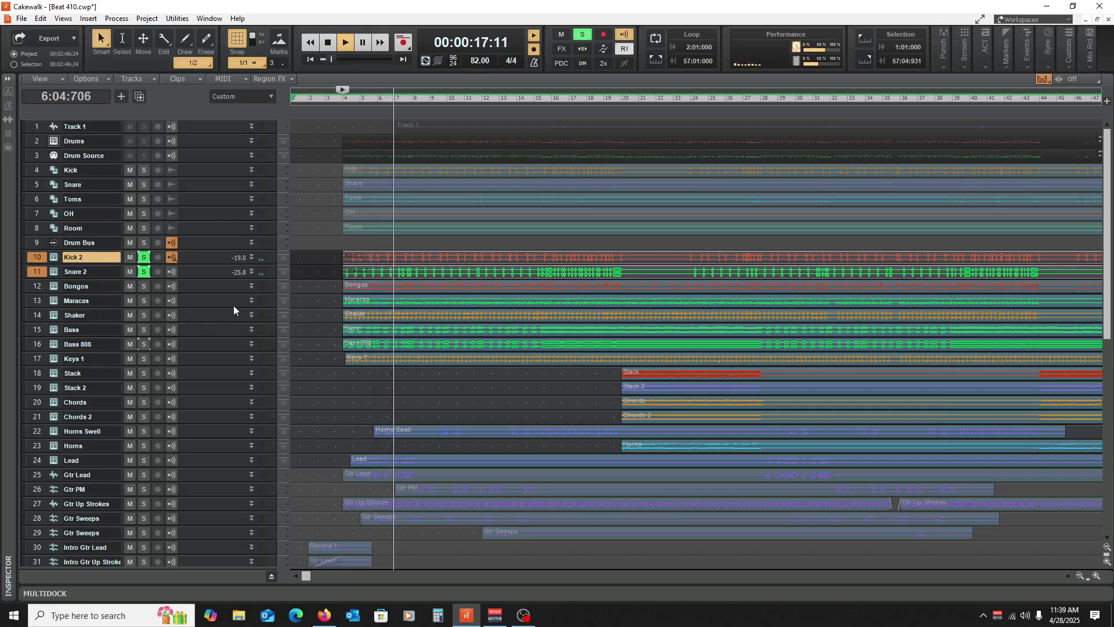
key(space)
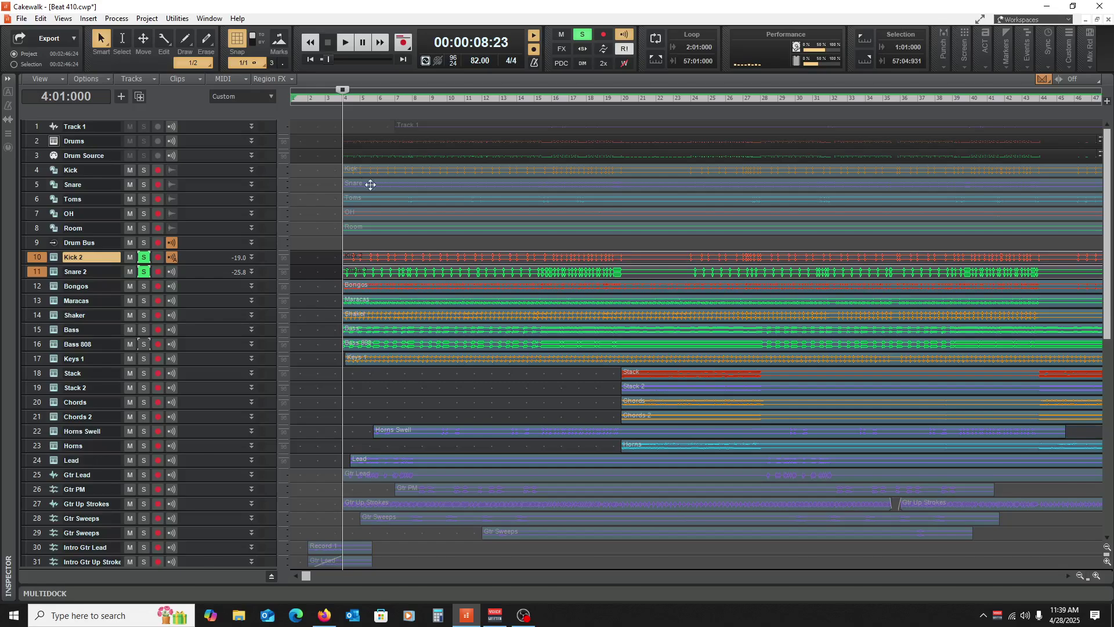
Step: Solo the Bongos track instead of Kick 2 and Snare 2, enlarge it, and audition it from measure 4 past measure 8
ctrl+click(144, 271)
click(145, 272)
click(144, 287)
drag(202, 291, 212, 321)
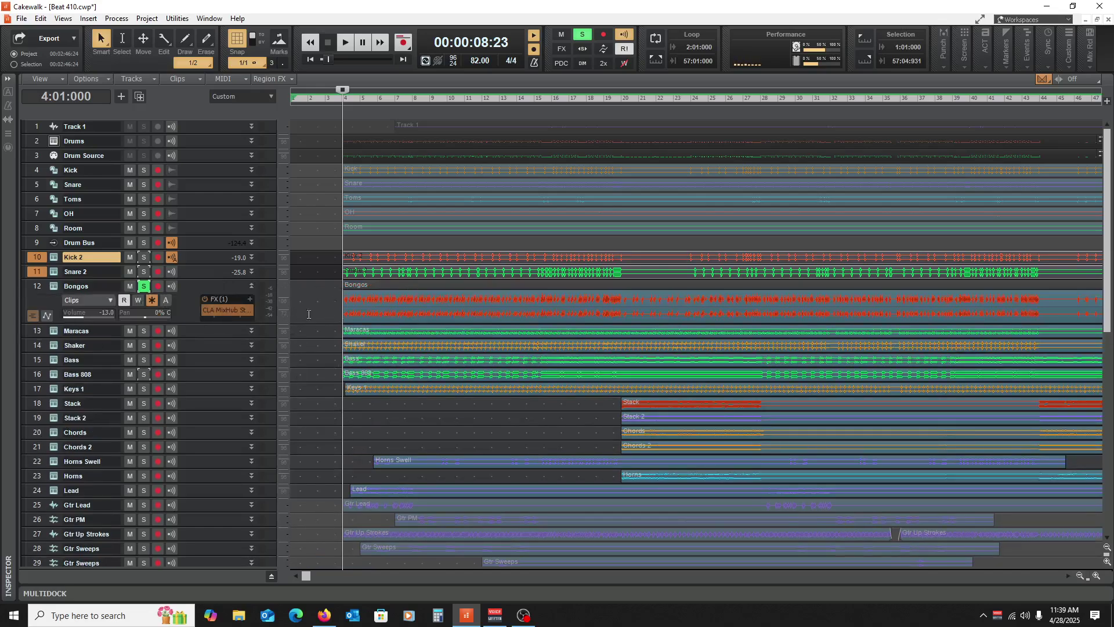
key(space)
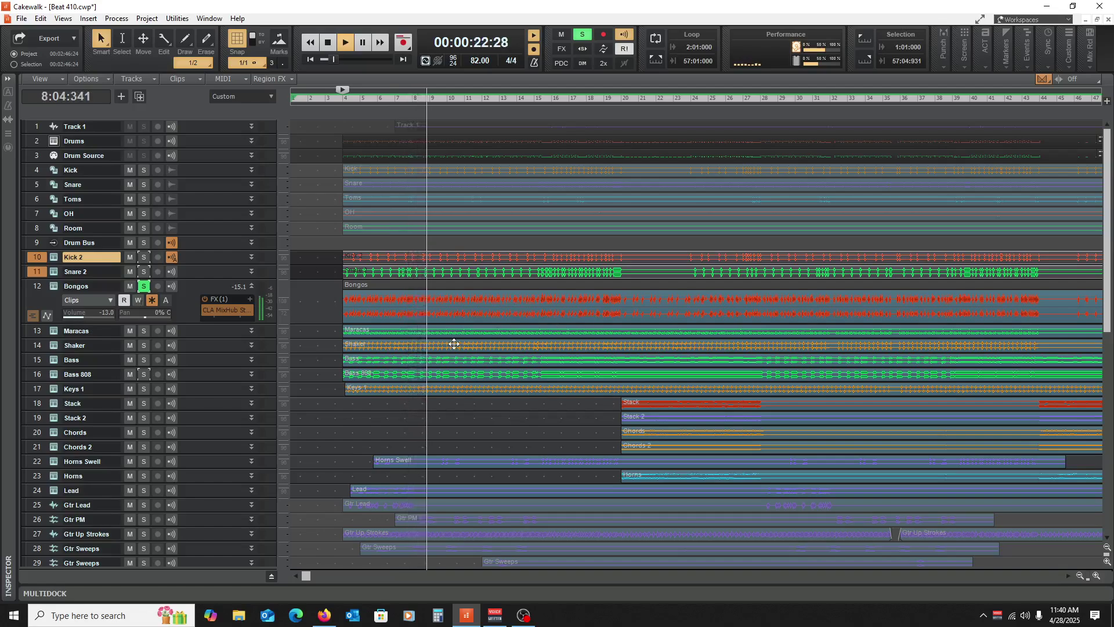
key(space)
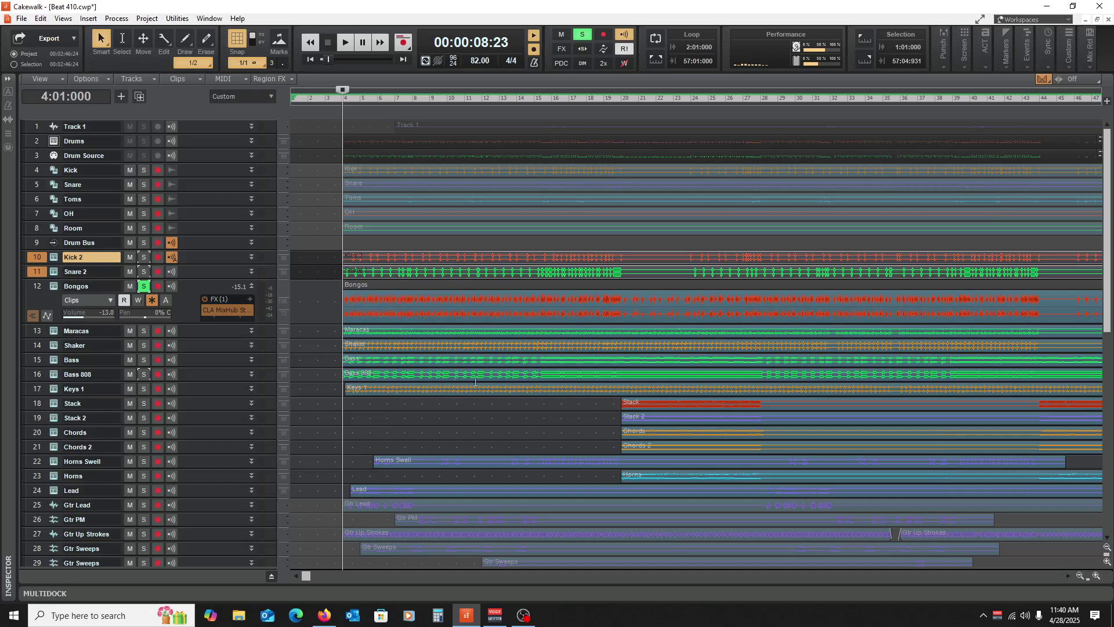
Step: Play the soloed Bongos track from measure 12 past measure 16 and stop playback
click(500, 428)
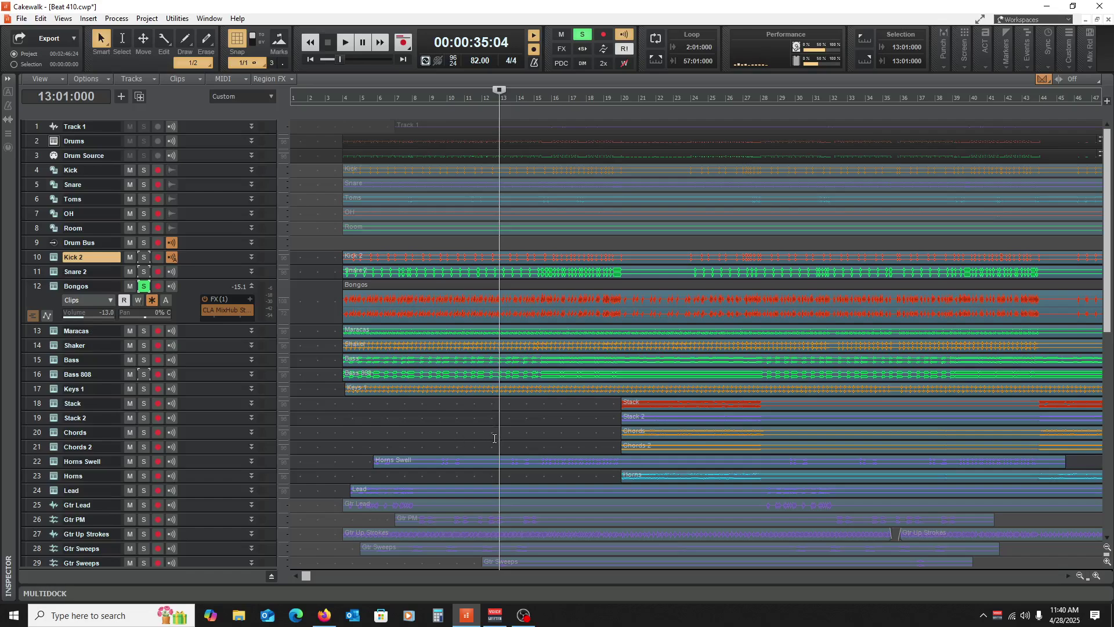
click(489, 432)
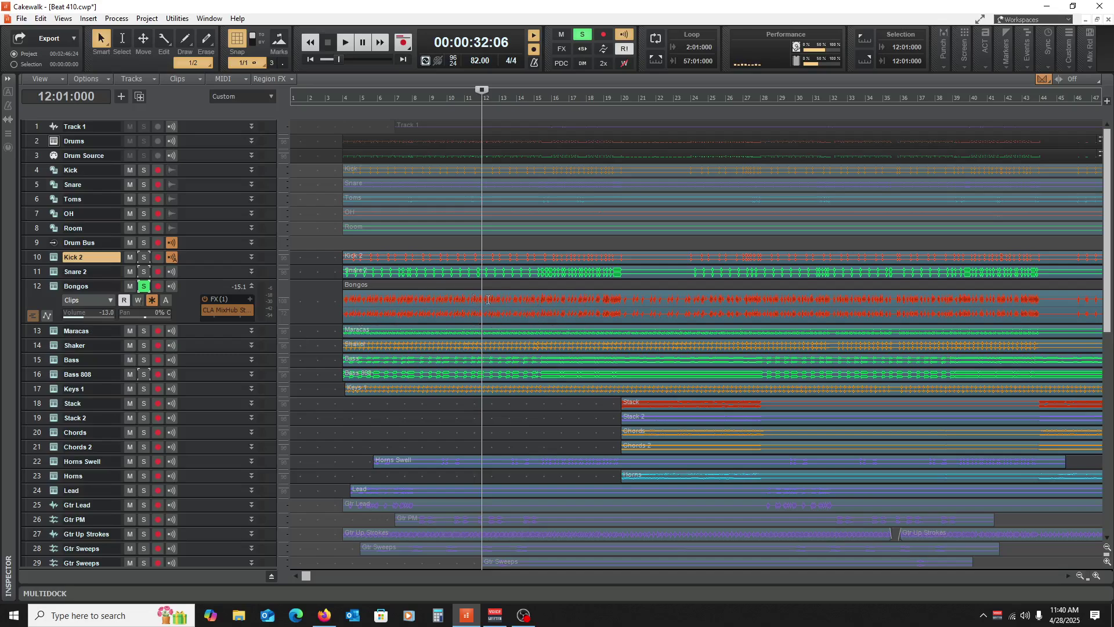
key(space)
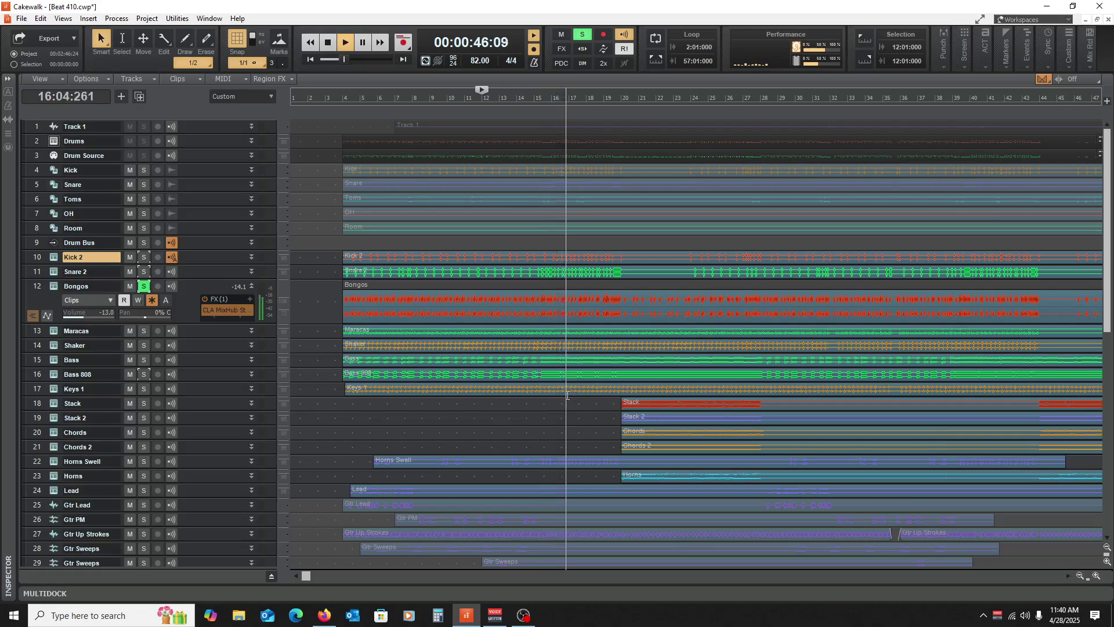
key(space)
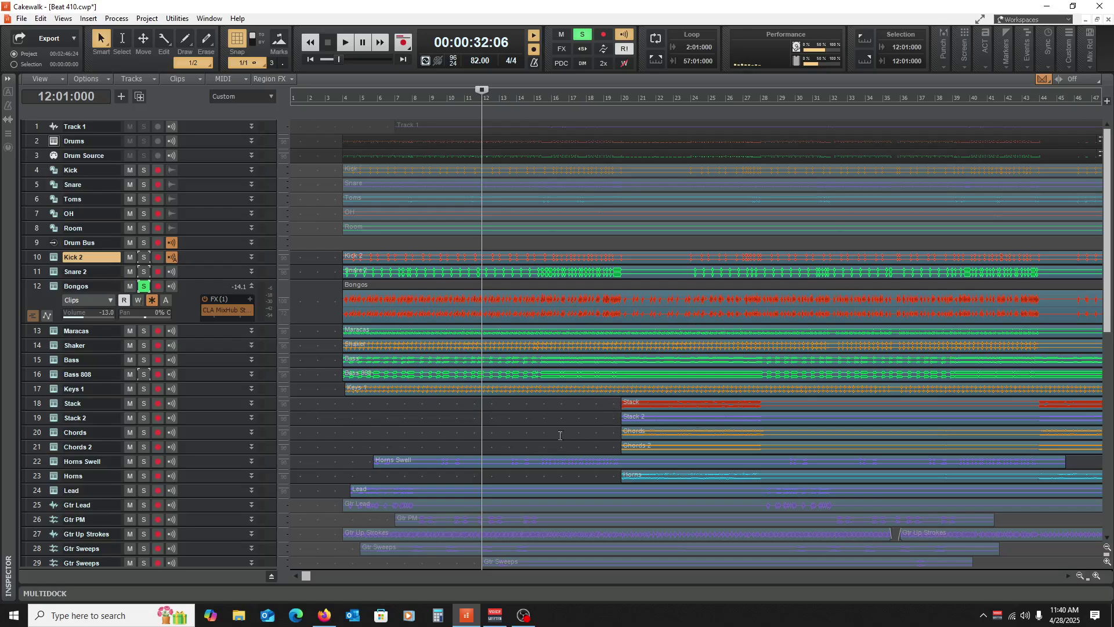
Step: Solo the Maracas track in place of the Bongos and audition it from measure 4 past measure 6
click(144, 330)
click(333, 416)
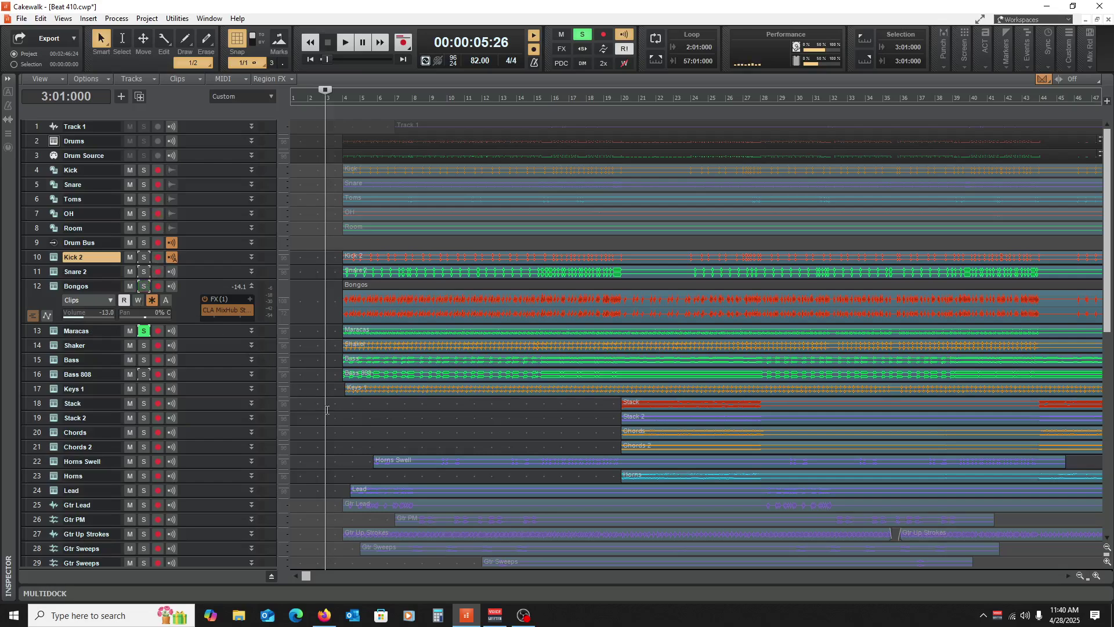
click(344, 424)
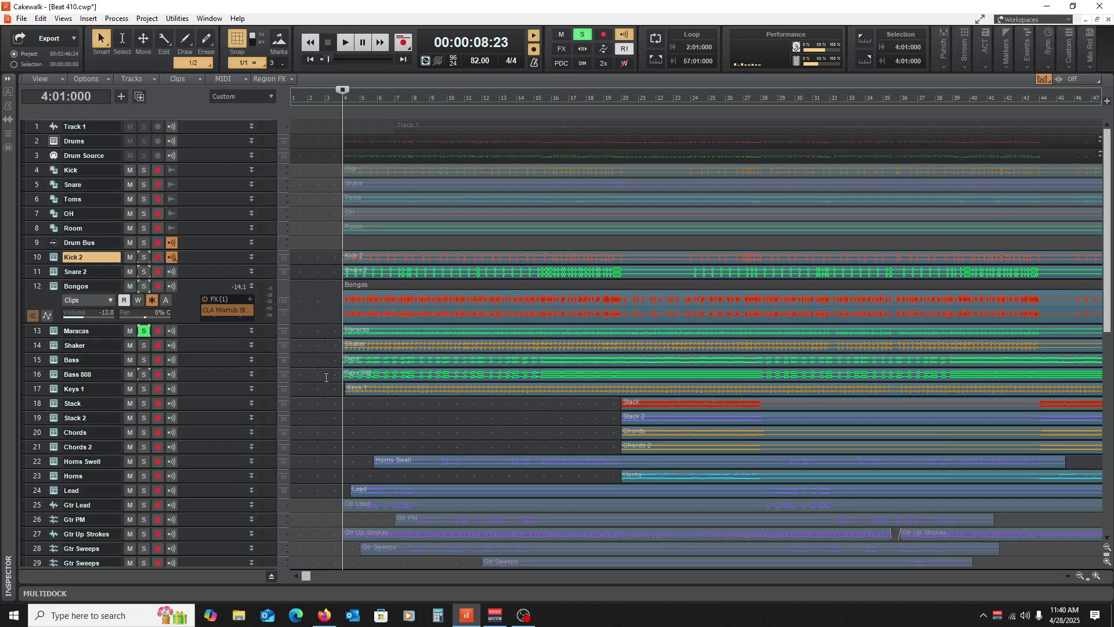
key(space)
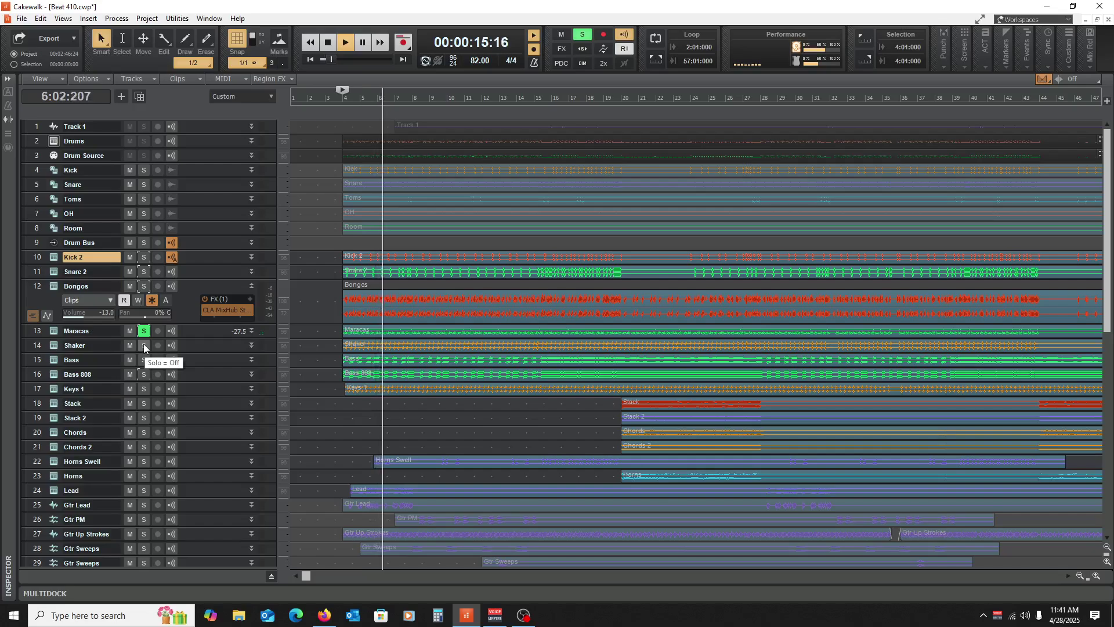
key(space)
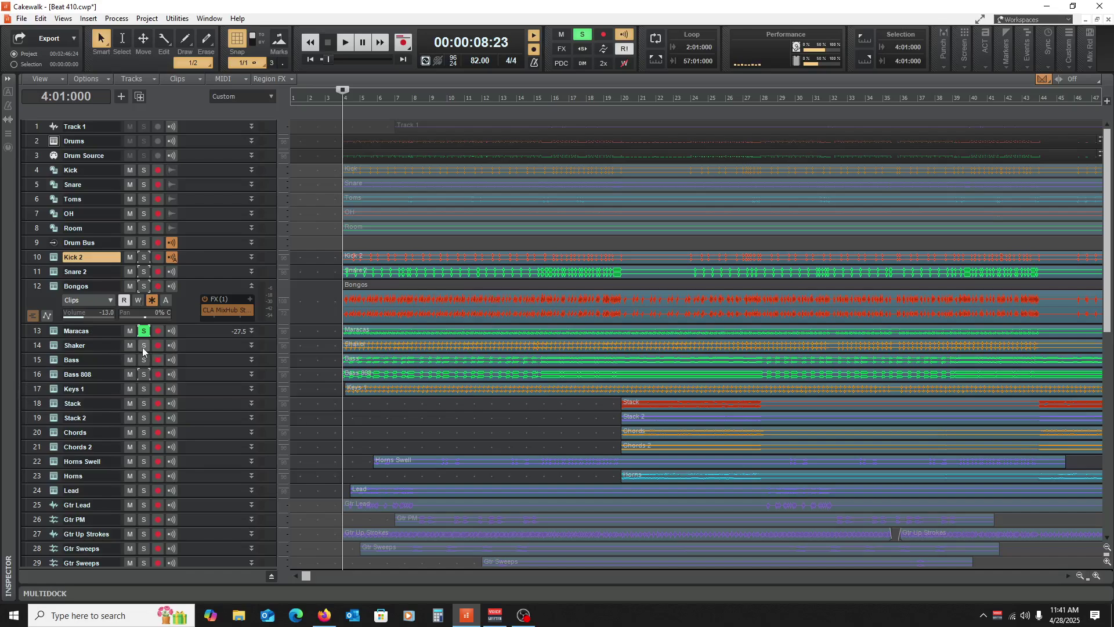
Step: Solo the Shaker track in place of the Maracas and audition it from measure 4 past measure 5
click(143, 345)
click(146, 335)
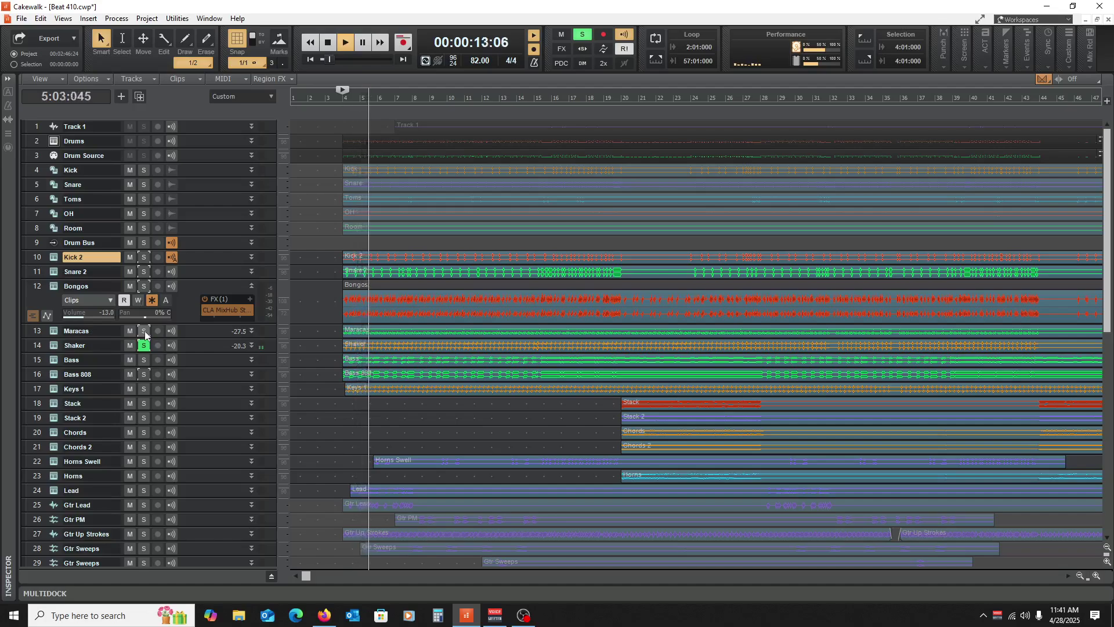
key(space)
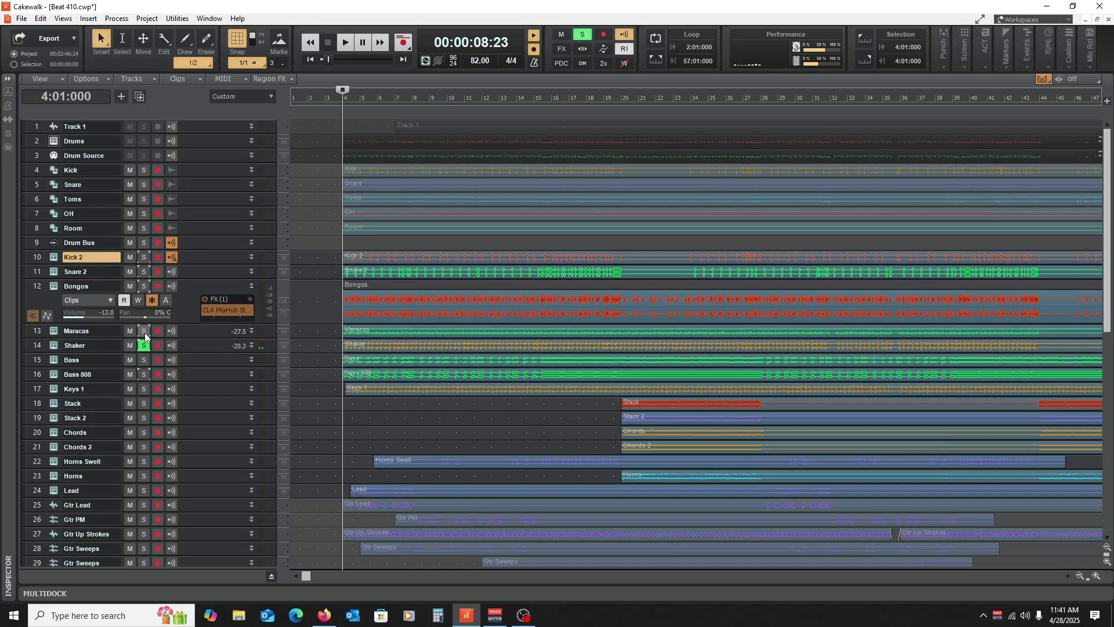
Step: During playback from measure 4, mute all tracks from Bass downward and clear every solo to hear the full drums and percussion together
key(space)
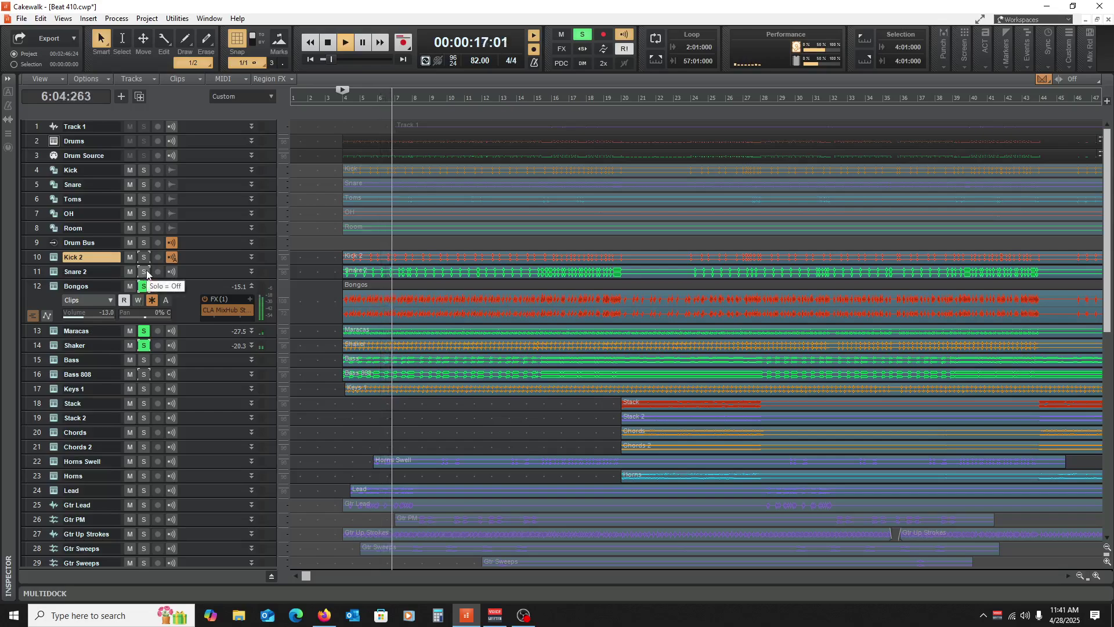
drag(130, 360, 510, 108)
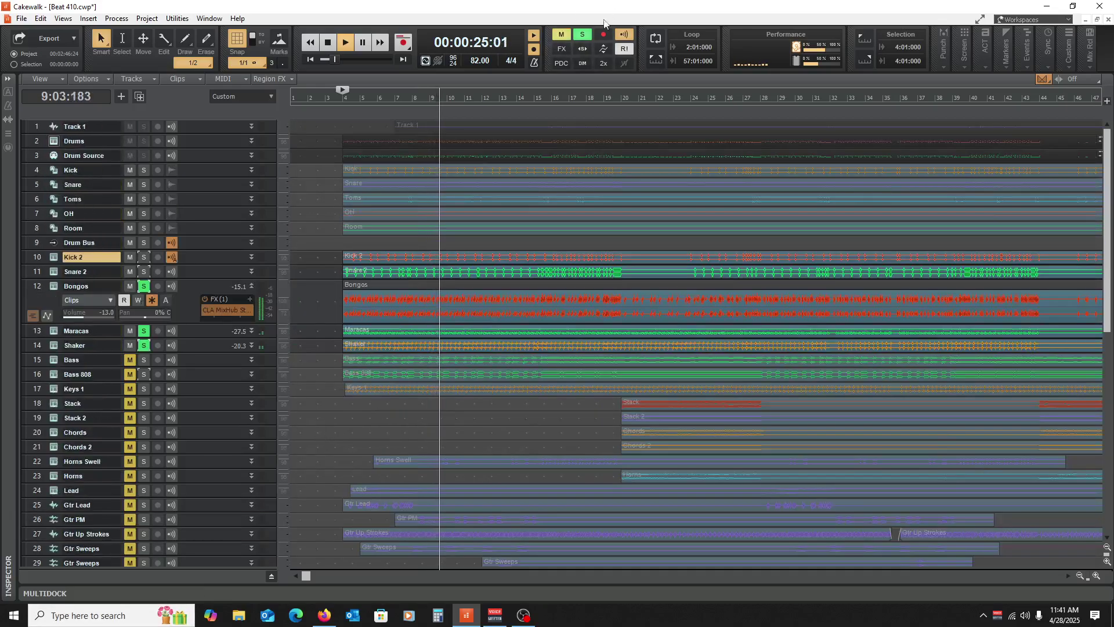
click(582, 35)
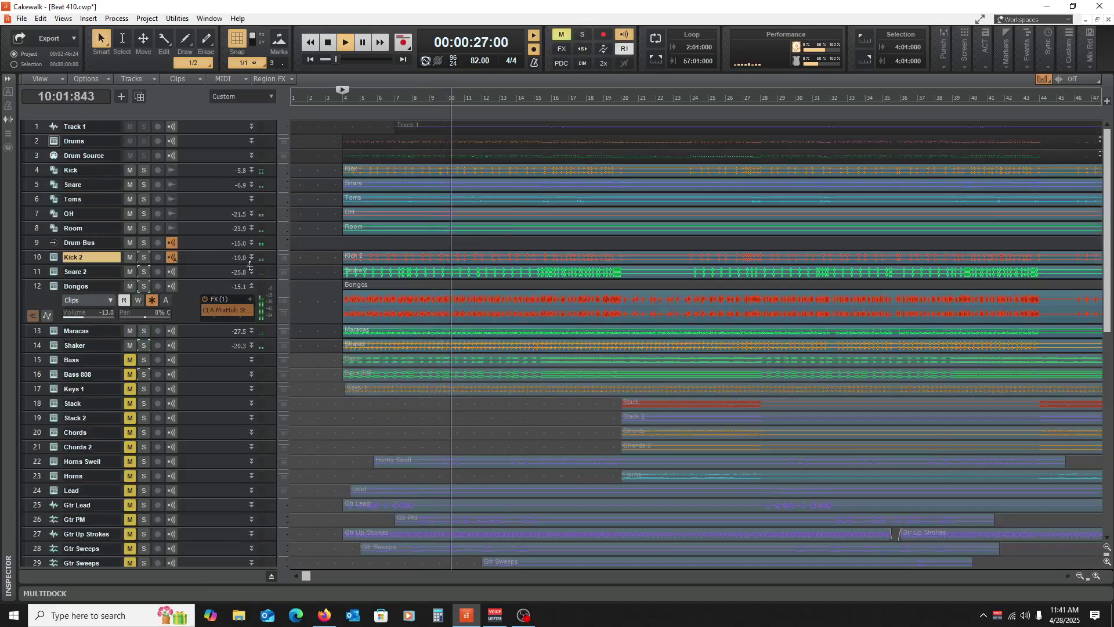
click(252, 285)
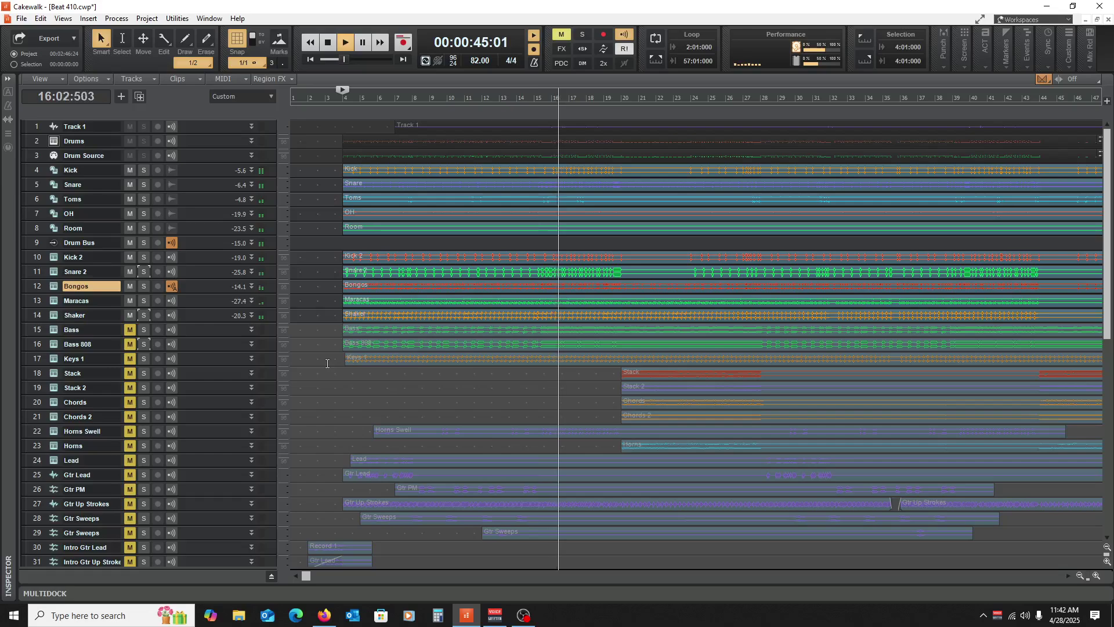
key(space)
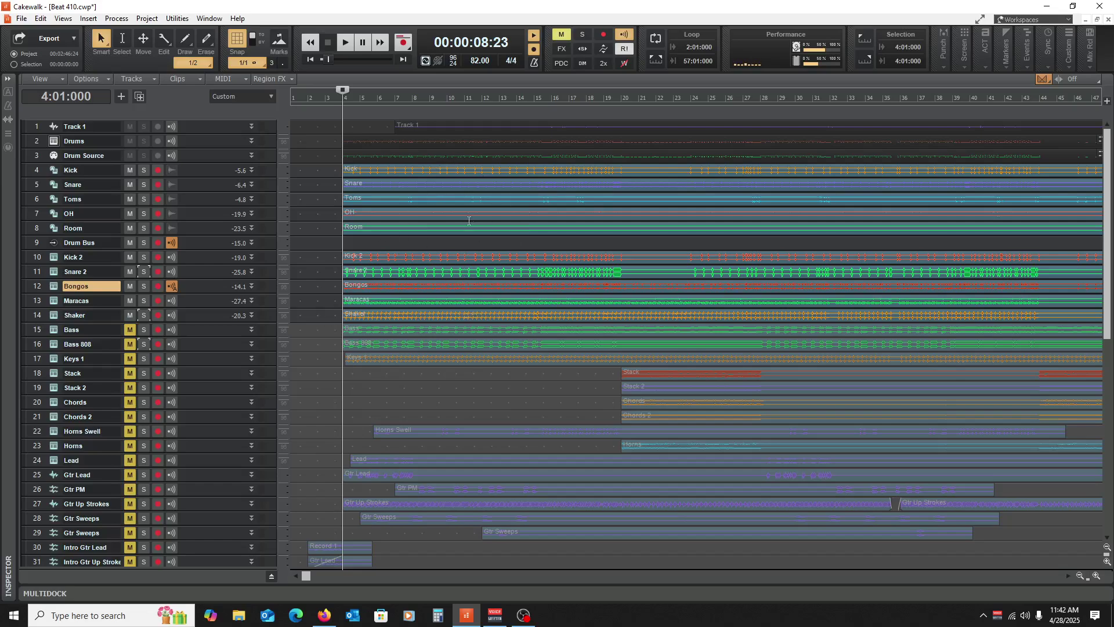
Step: Unmute and solo the Bass track, keeping Bass 808 muted, and enlarge both tracks to show their waveforms
click(130, 334)
click(130, 344)
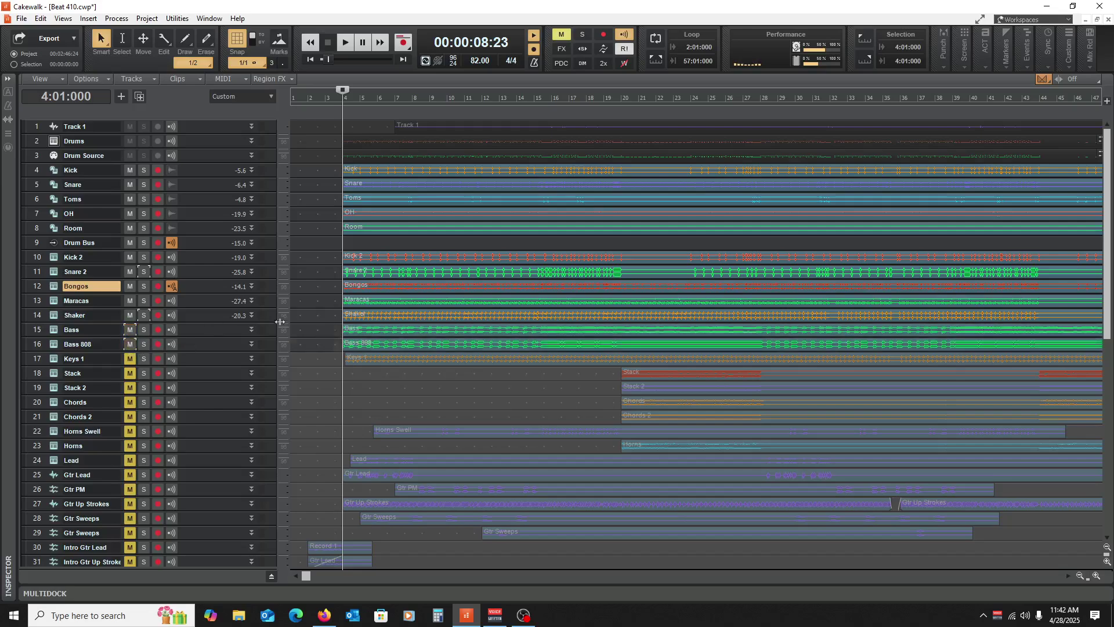
click(130, 345)
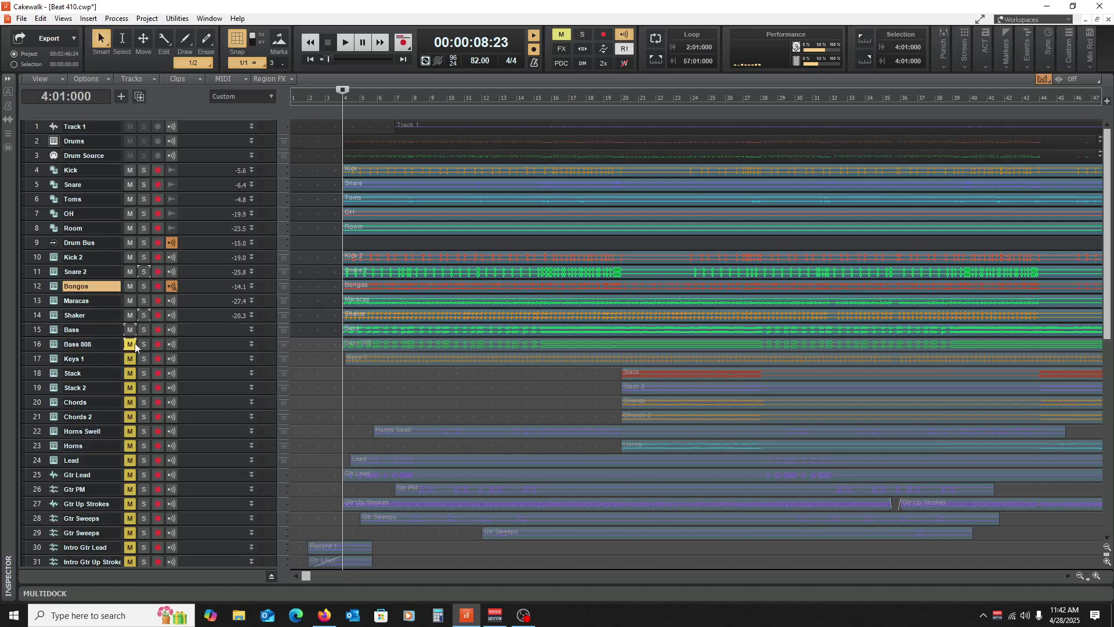
drag(208, 338, 217, 386)
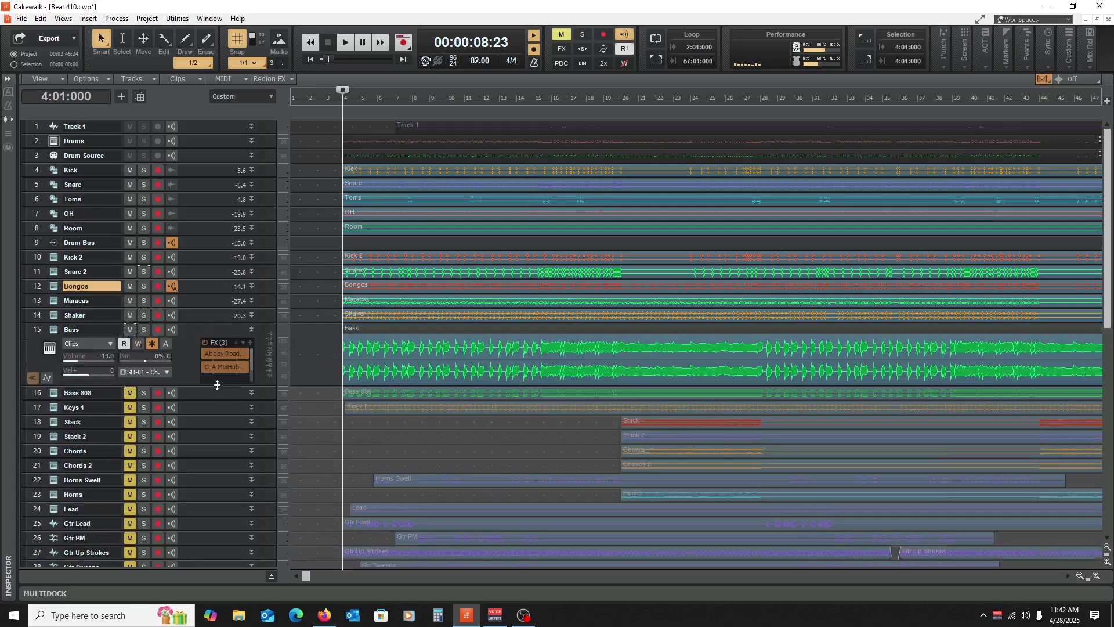
click(144, 329)
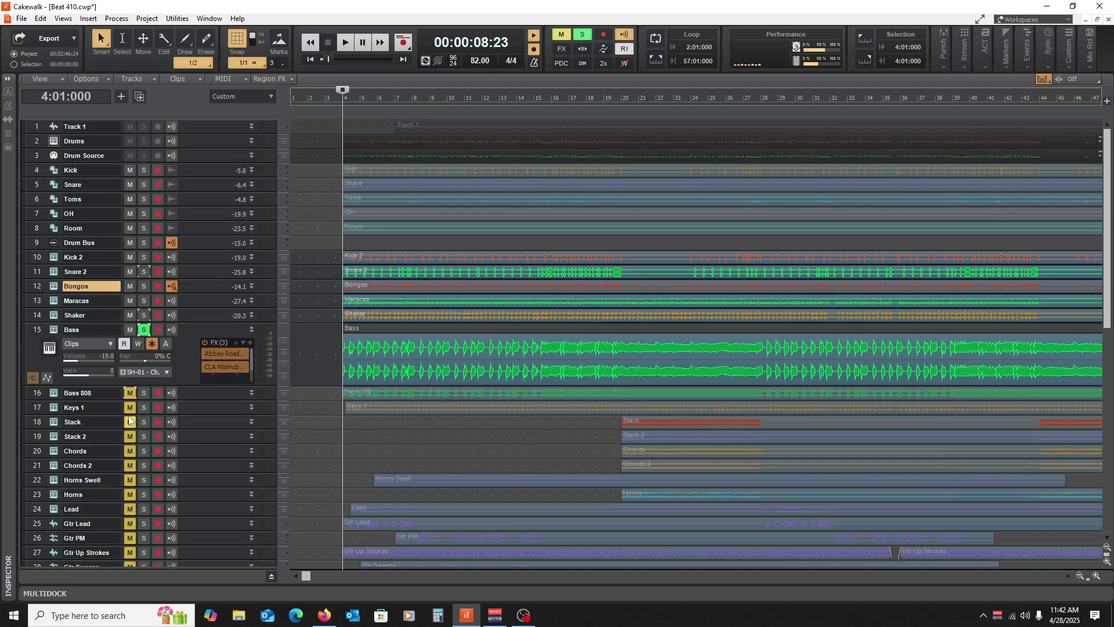
drag(203, 403, 195, 444)
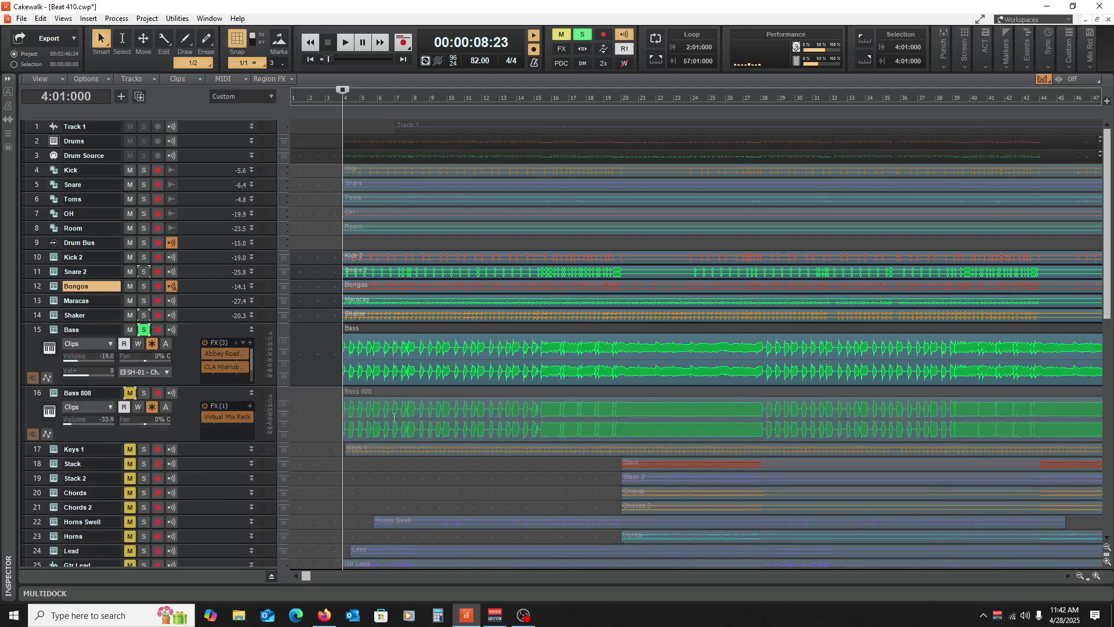
Step: Collapse the Bass 808 track and audition the soloed Bass track from measure 4 past measure 11
click(252, 392)
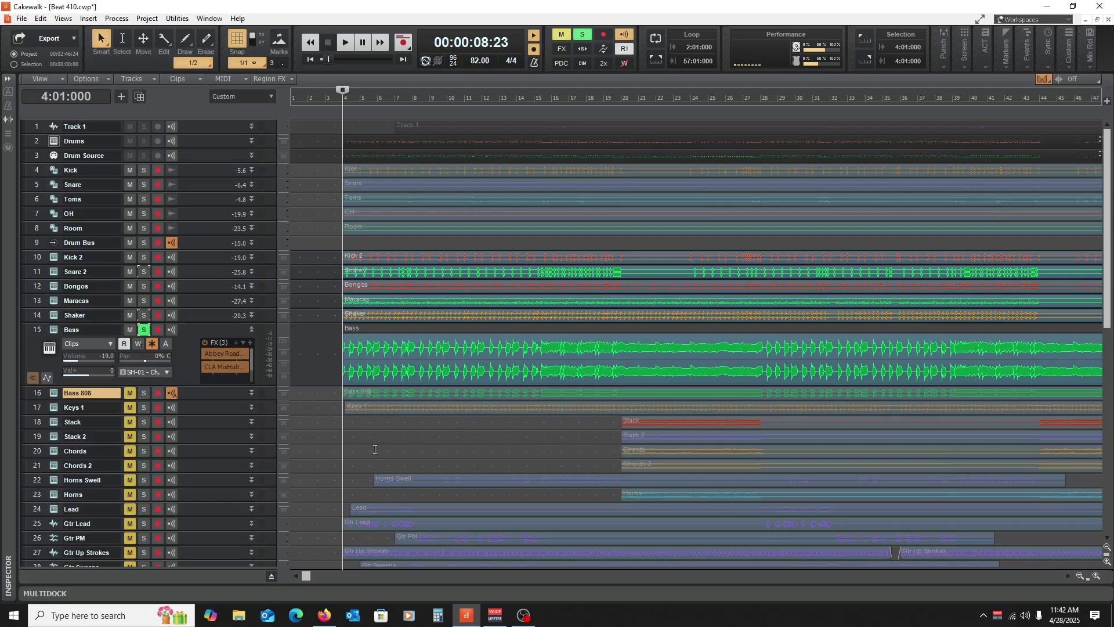
key(space)
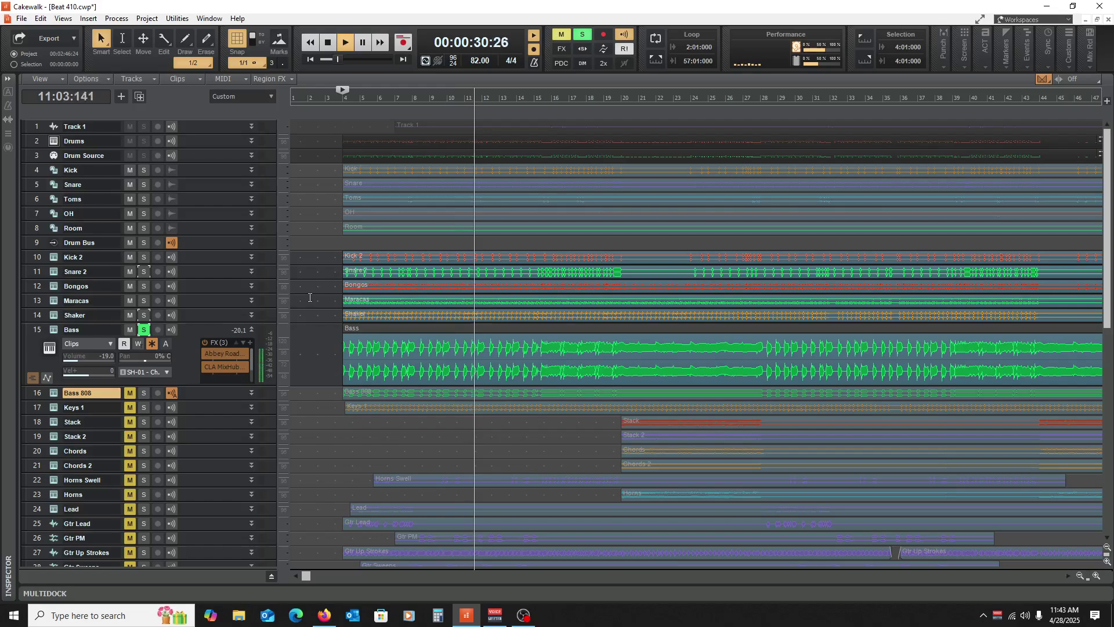
key(space)
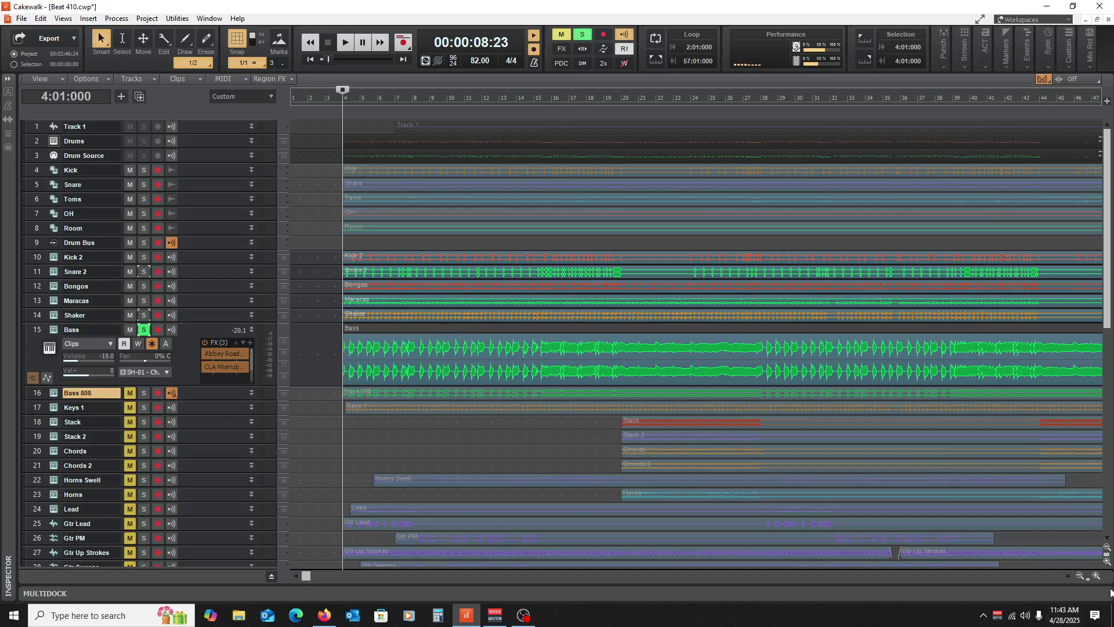
Step: Audition the soloed Bass track from measure 15 past measure 22
click(1098, 577)
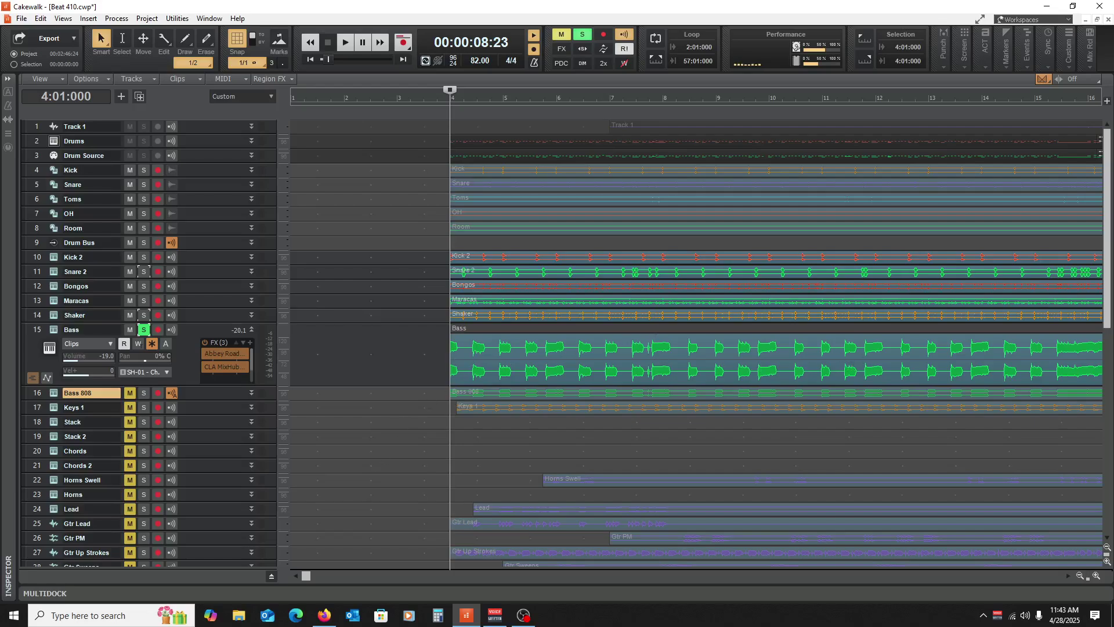
drag(305, 575, 366, 575)
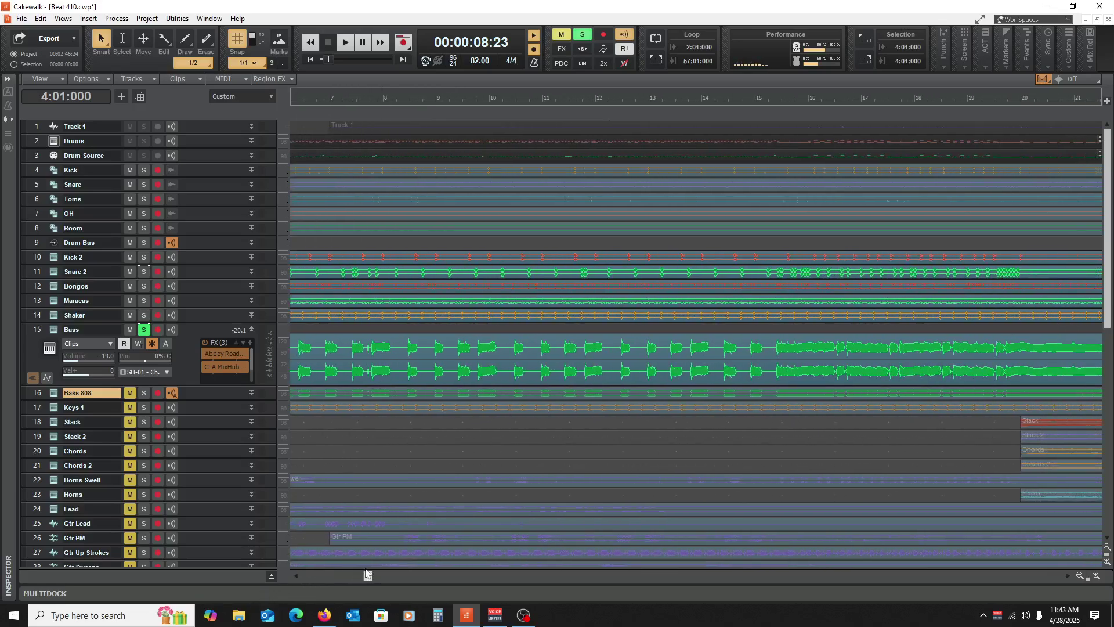
click(767, 448)
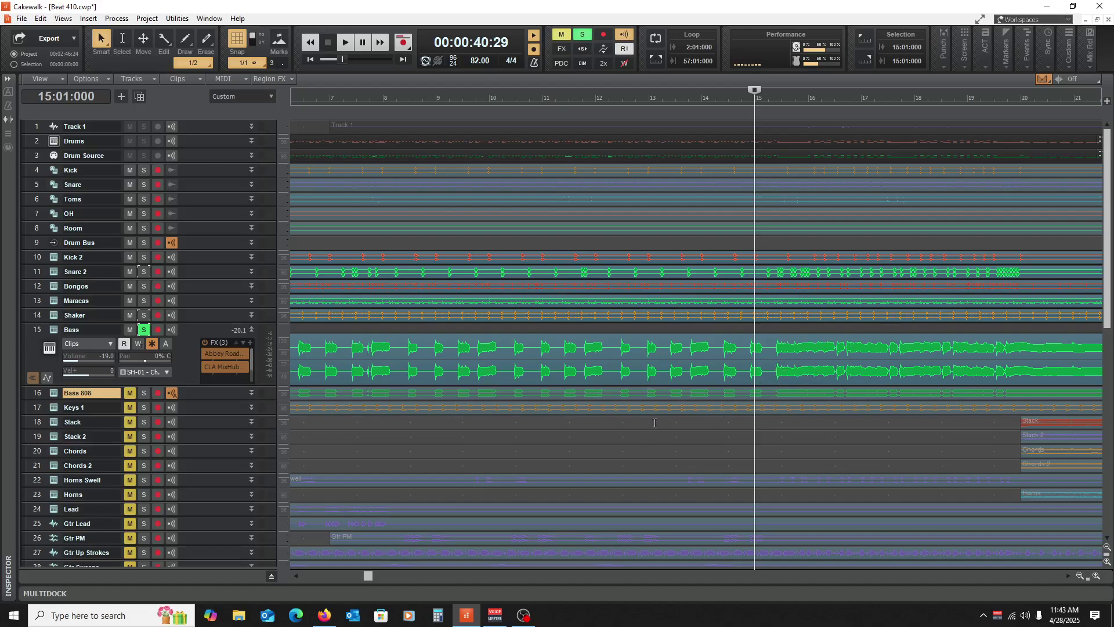
key(space)
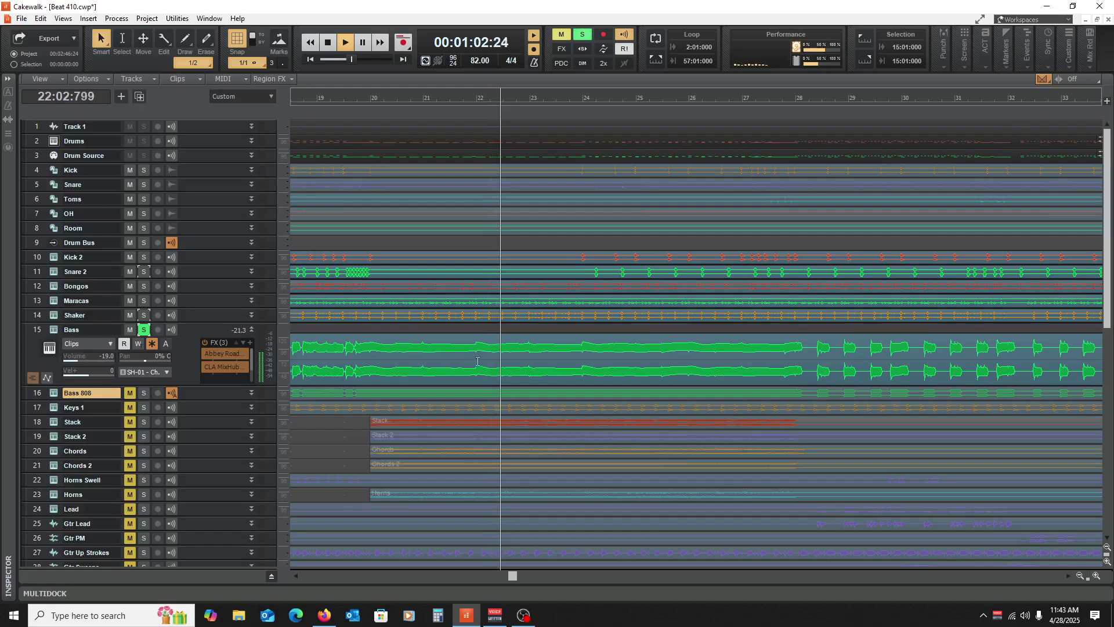
key(space)
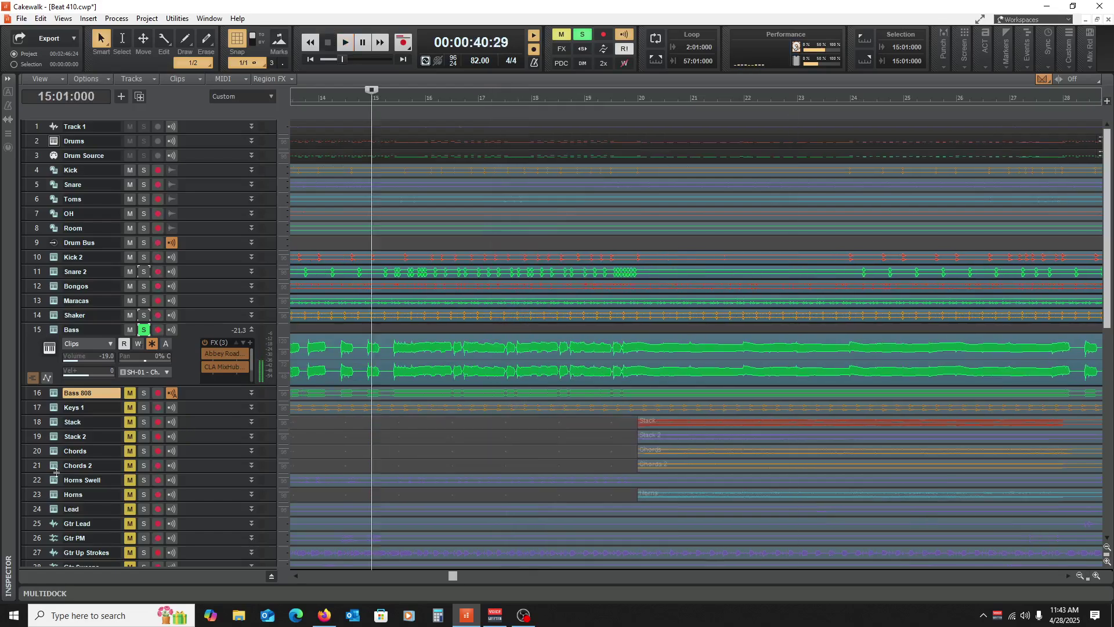
Step: Unmute and solo Bass 808, play from measure 15, and unsolo Bass during playback to hear Bass 808 alone
click(130, 392)
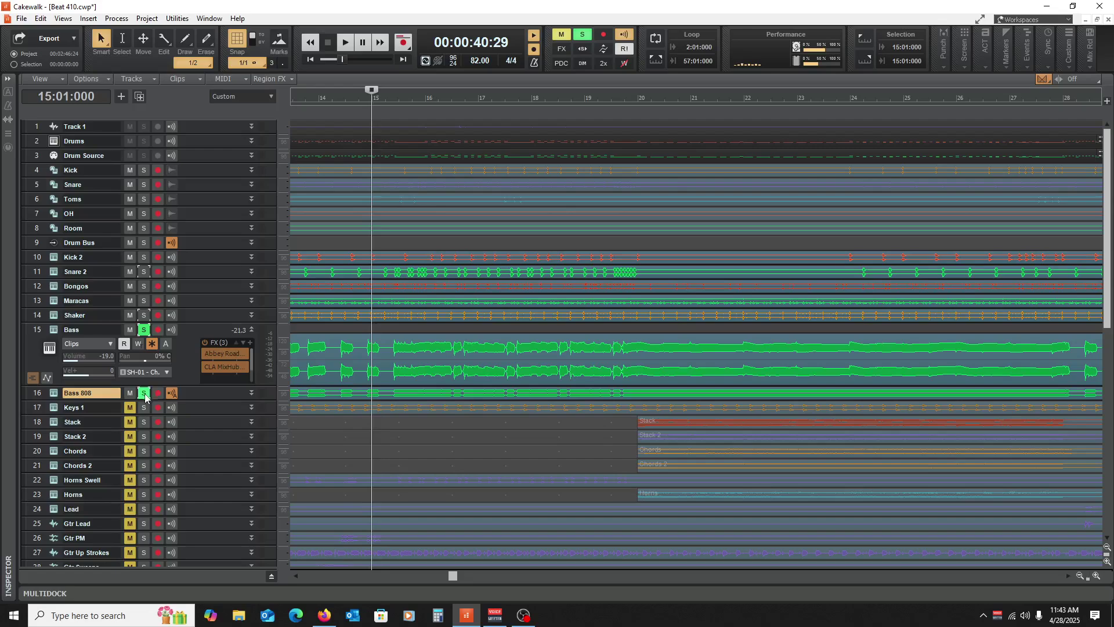
drag(453, 575, 325, 585)
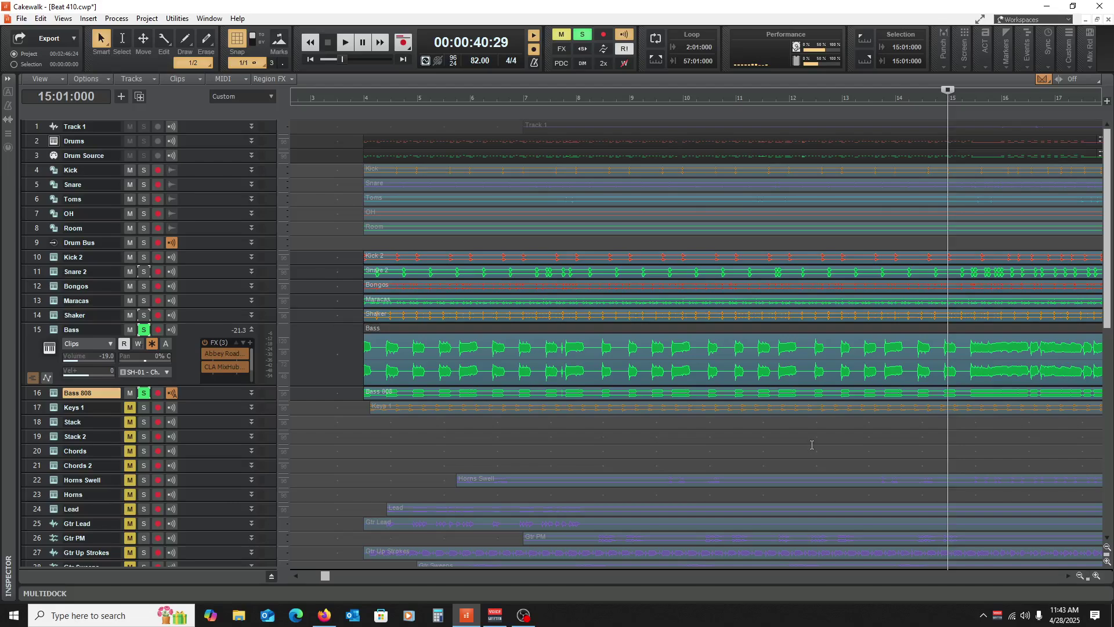
key(space)
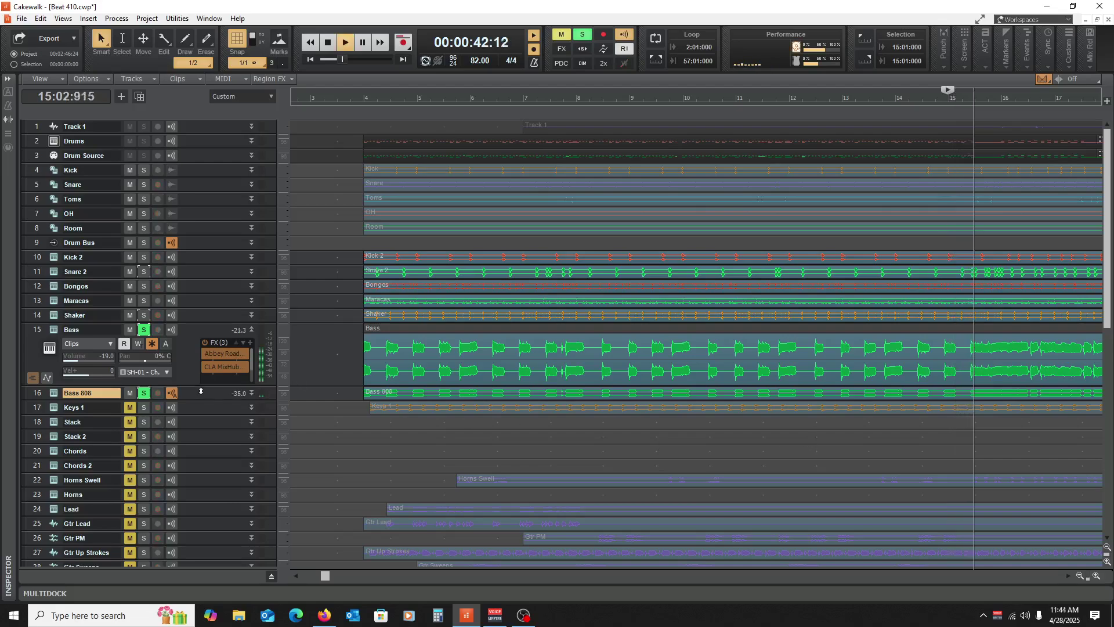
click(145, 330)
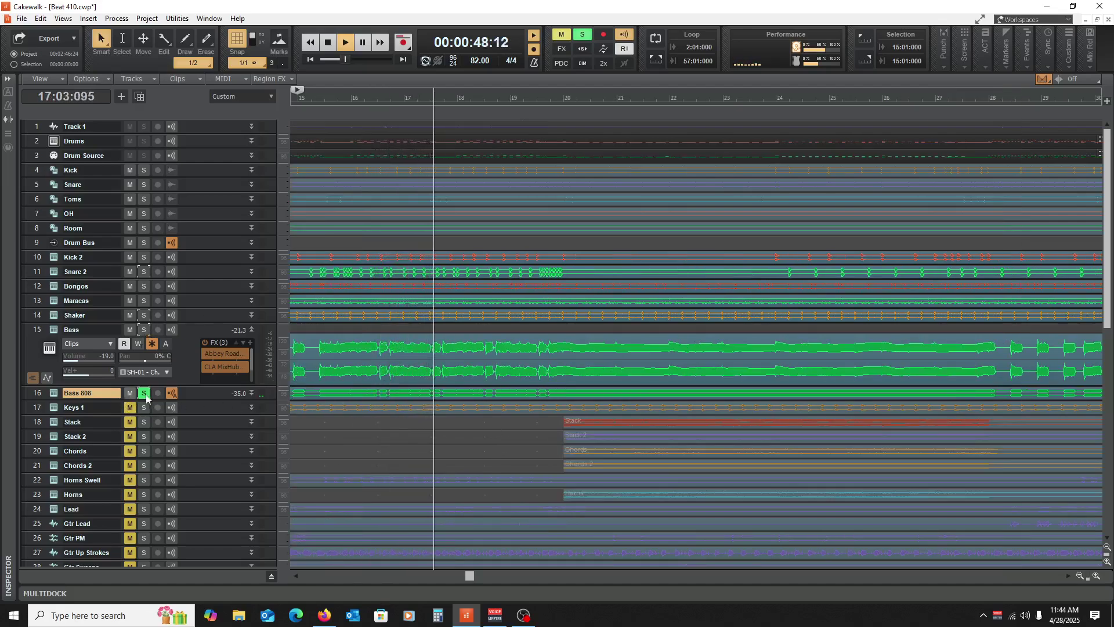
key(space)
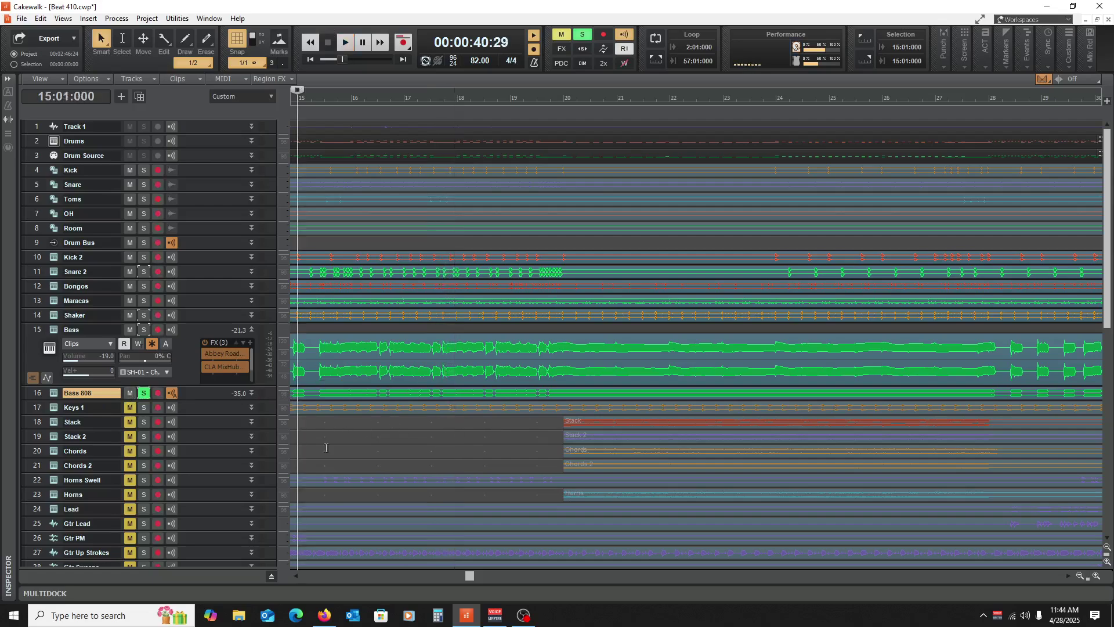
Step: Clear the Bass 808 solo and audition both basses with the drums and percussion from measure 4 past measure 11
key(ctrl+Home)
click(452, 450)
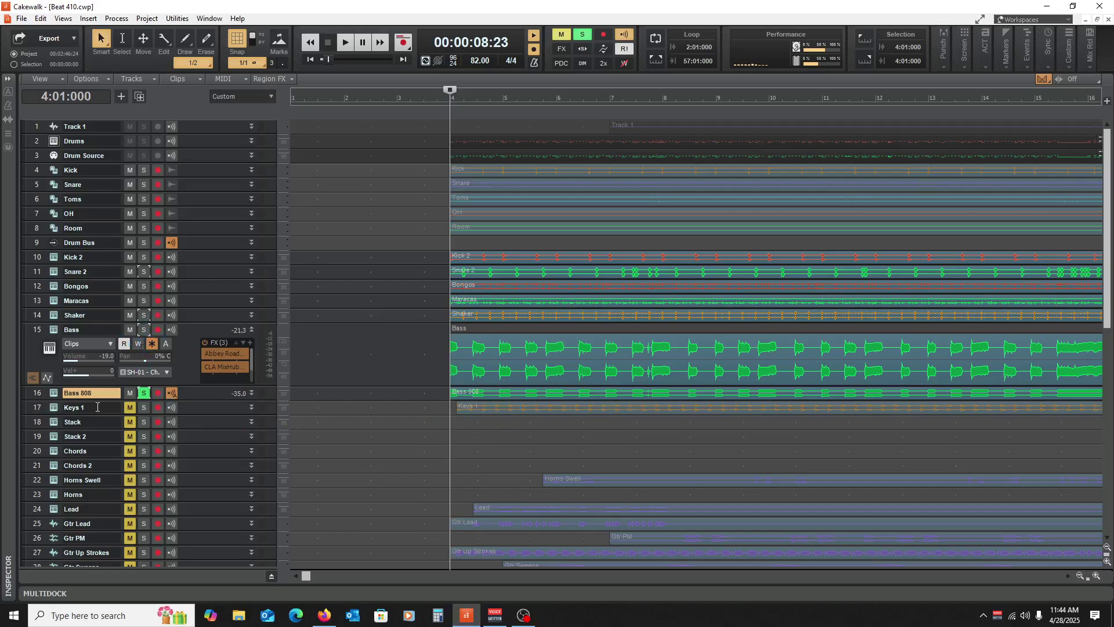
click(144, 393)
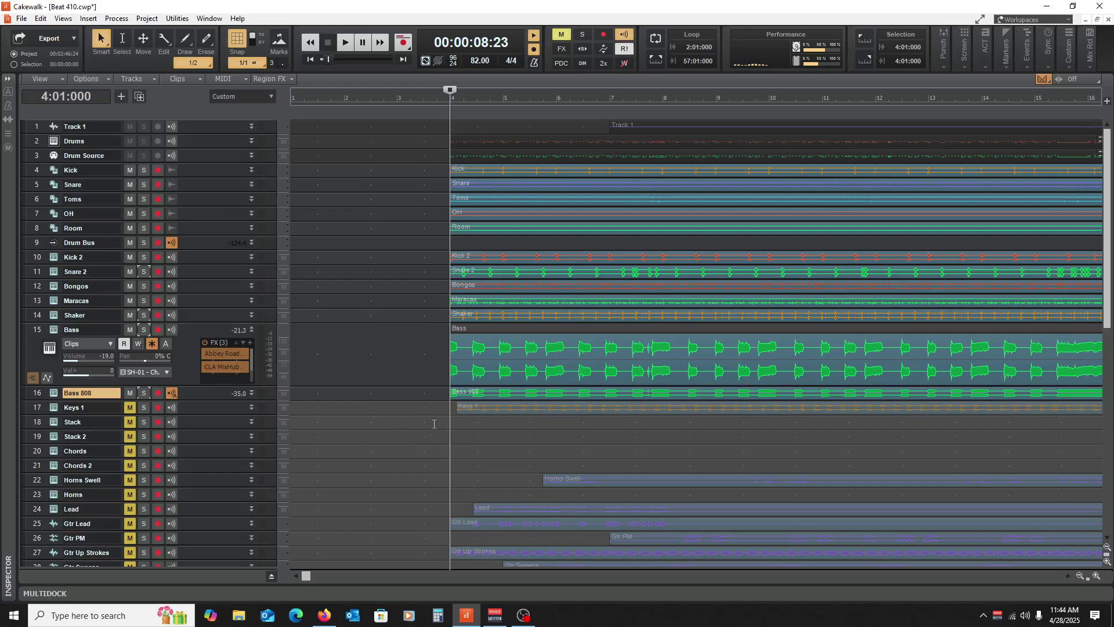
key(space)
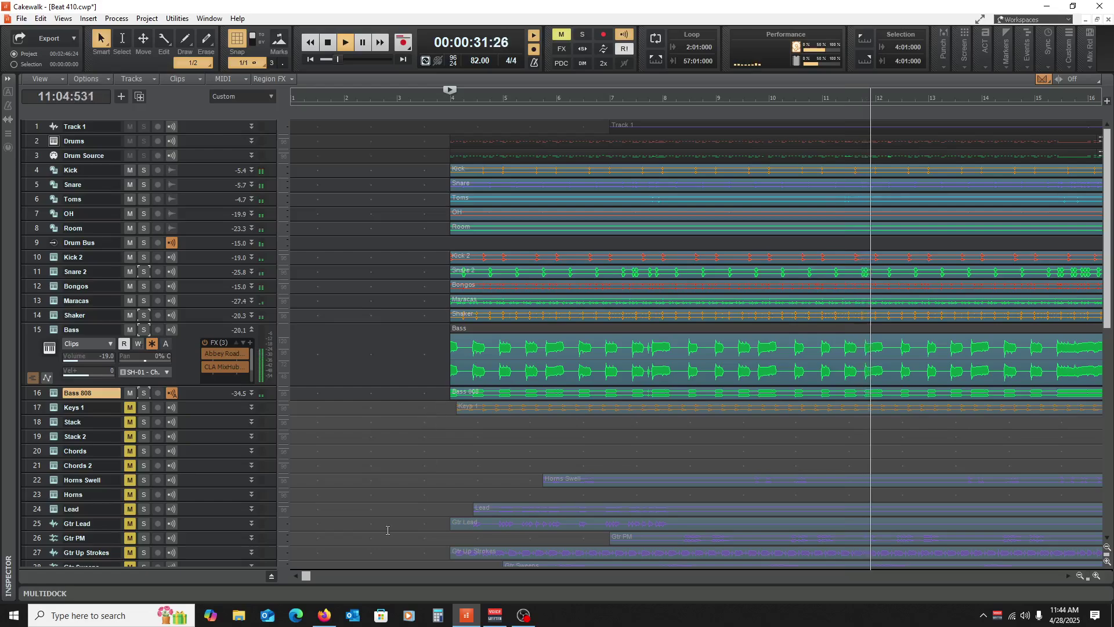
key(space)
Step: Audition the drums, percussion and both basses together from measure 16 past measure 24
drag(315, 577, 407, 578)
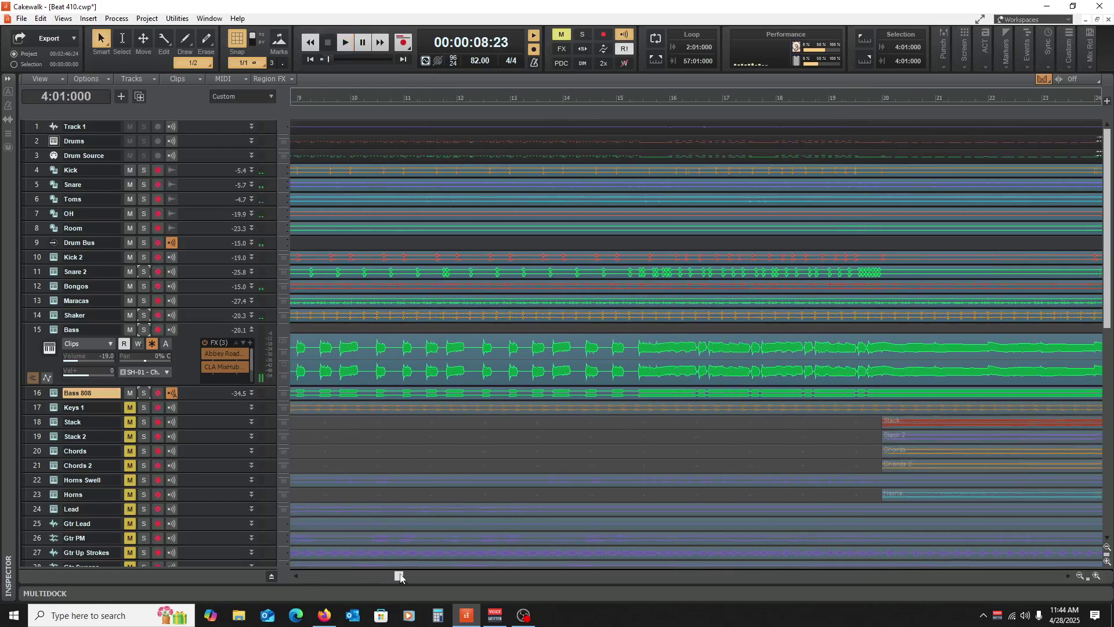
click(643, 456)
click(631, 459)
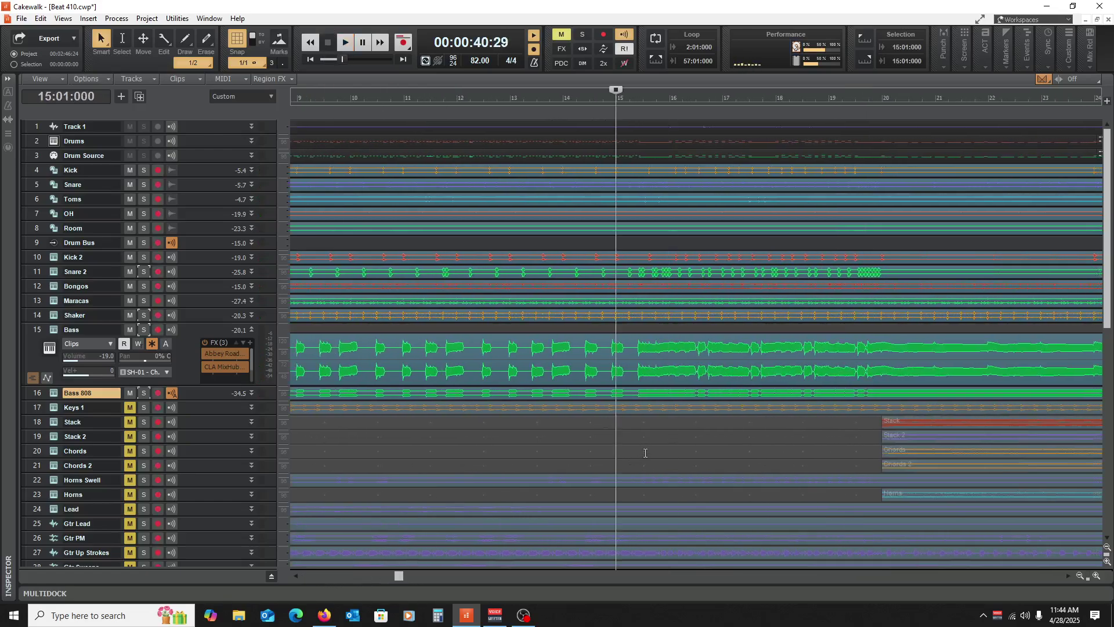
click(654, 452)
key(space)
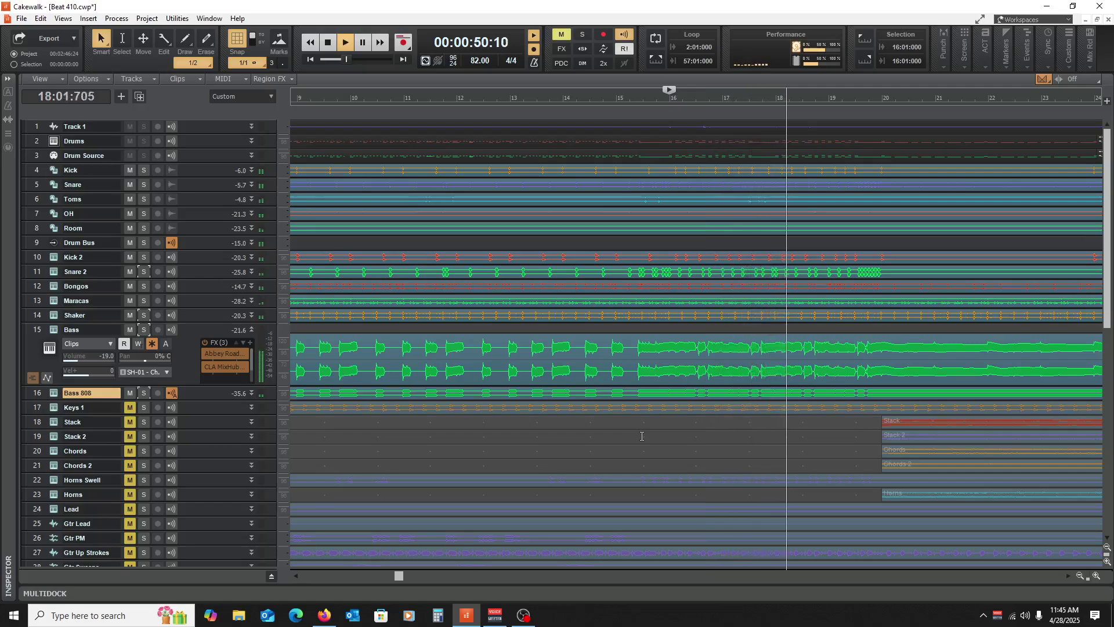
drag(400, 576, 467, 584)
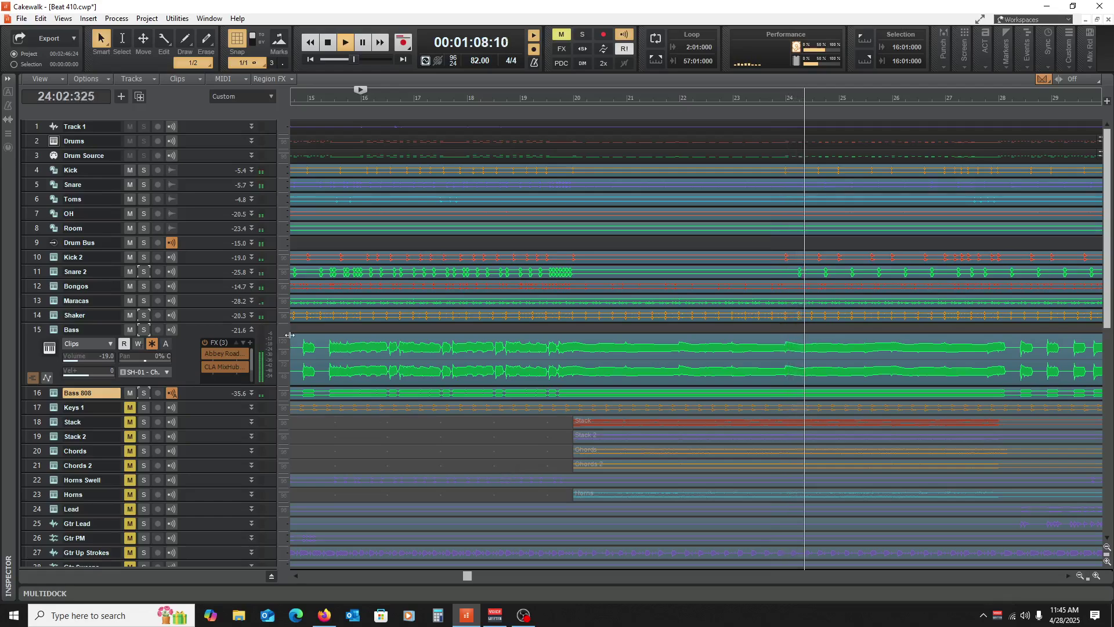
key(space)
Step: Collapse the Bass track and return the playhead to the project start at measure 1
click(252, 330)
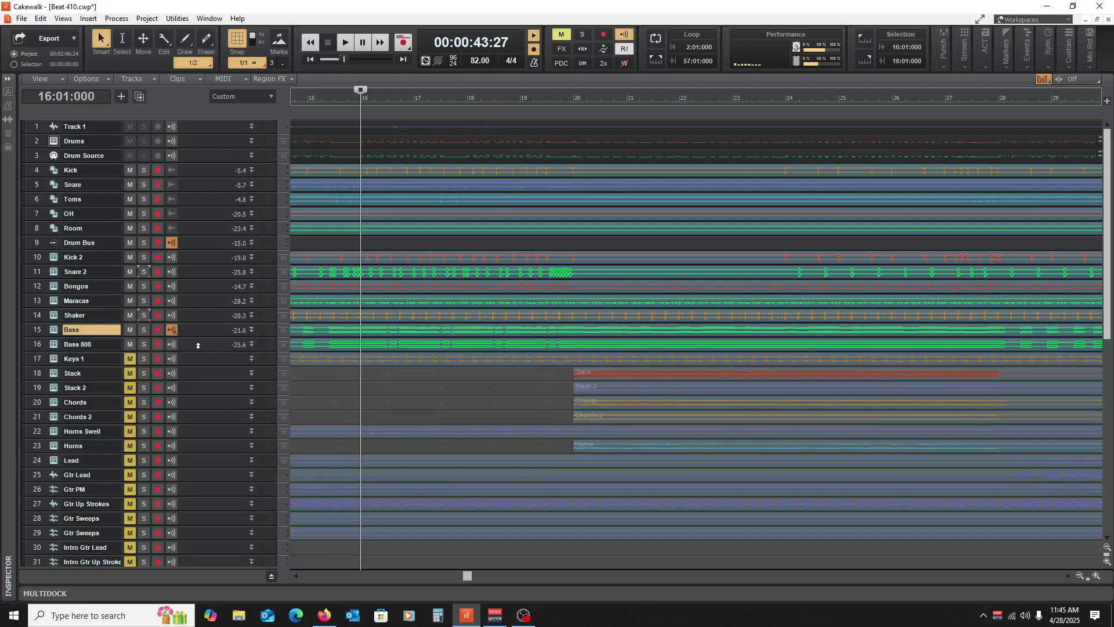
drag(197, 338, 211, 264)
key(w)
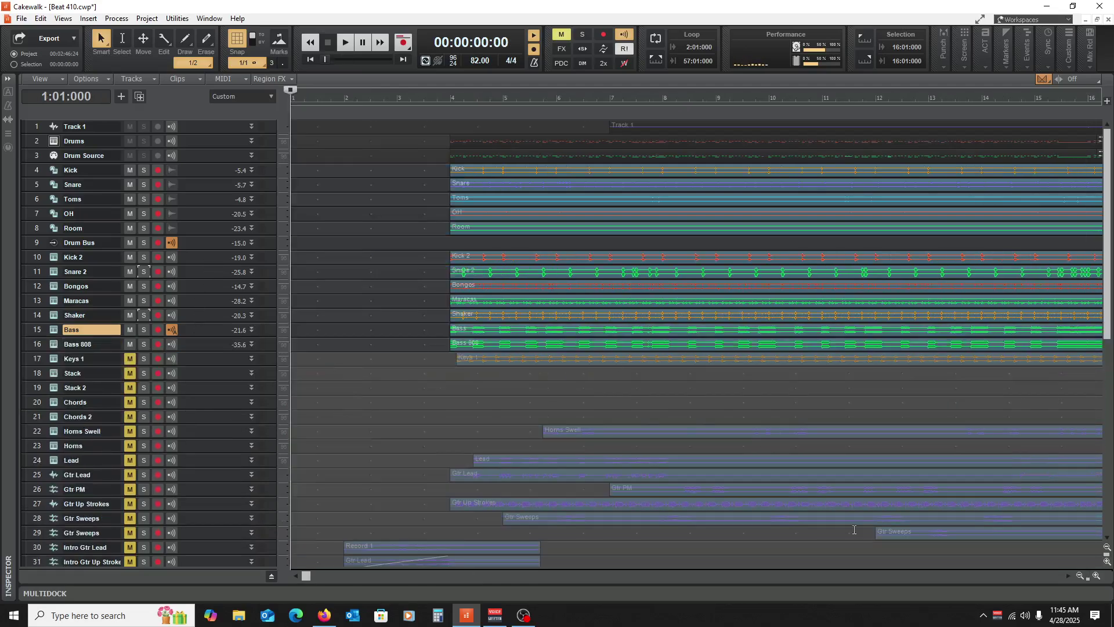
click(1080, 575)
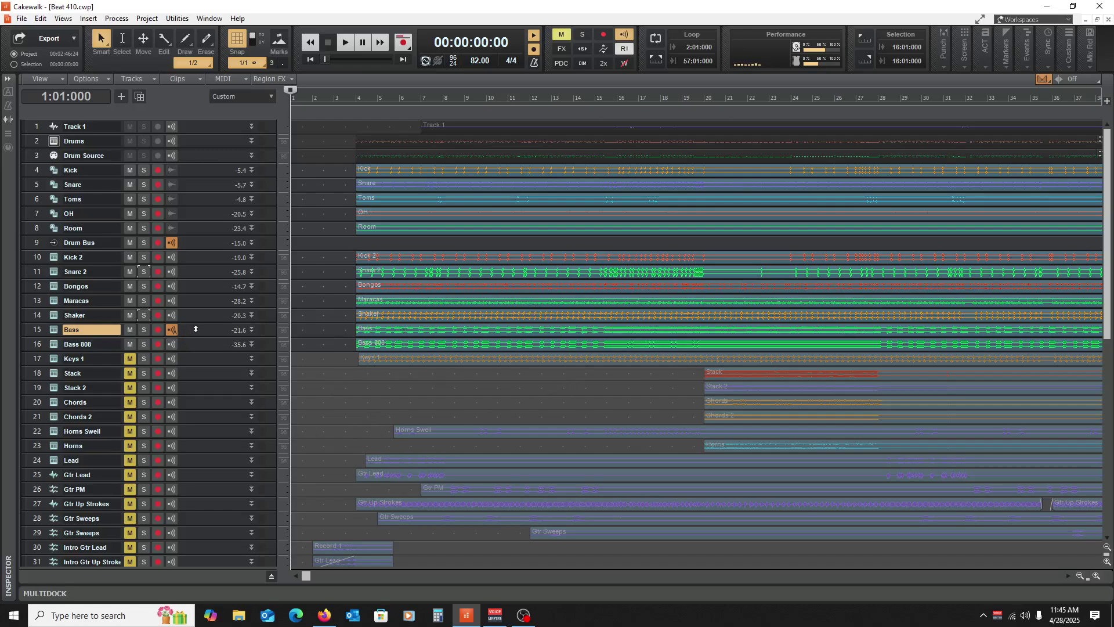
Step: Enlarge the Bass track to examine its waveform across the whole song, and collapse it again
drag(193, 343, 194, 405)
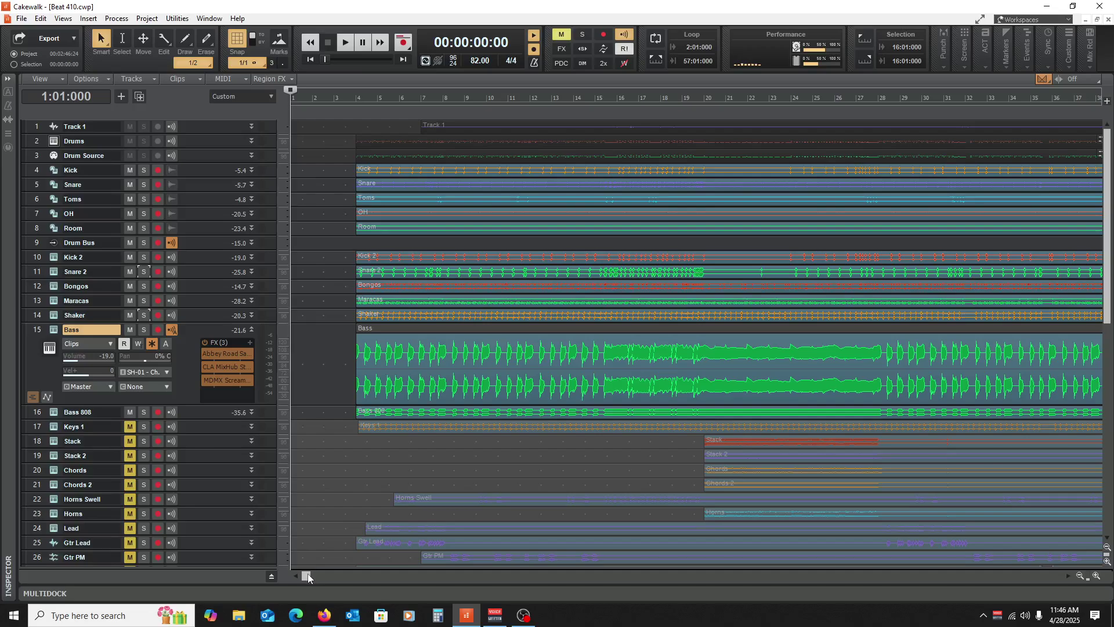
drag(308, 577, 521, 575)
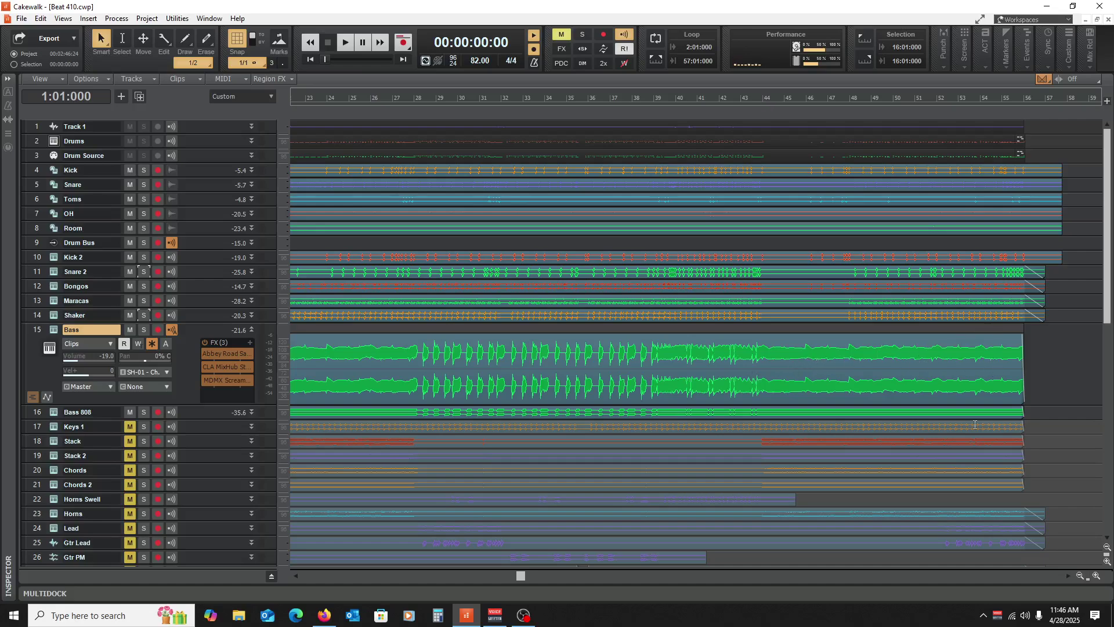
click(253, 328)
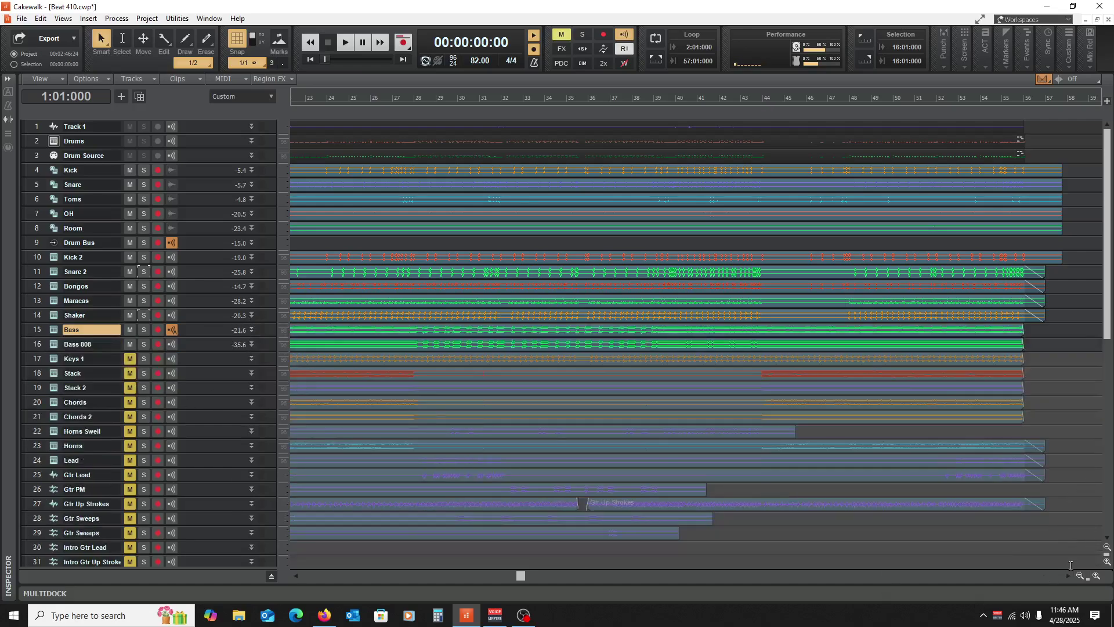
click(1080, 576)
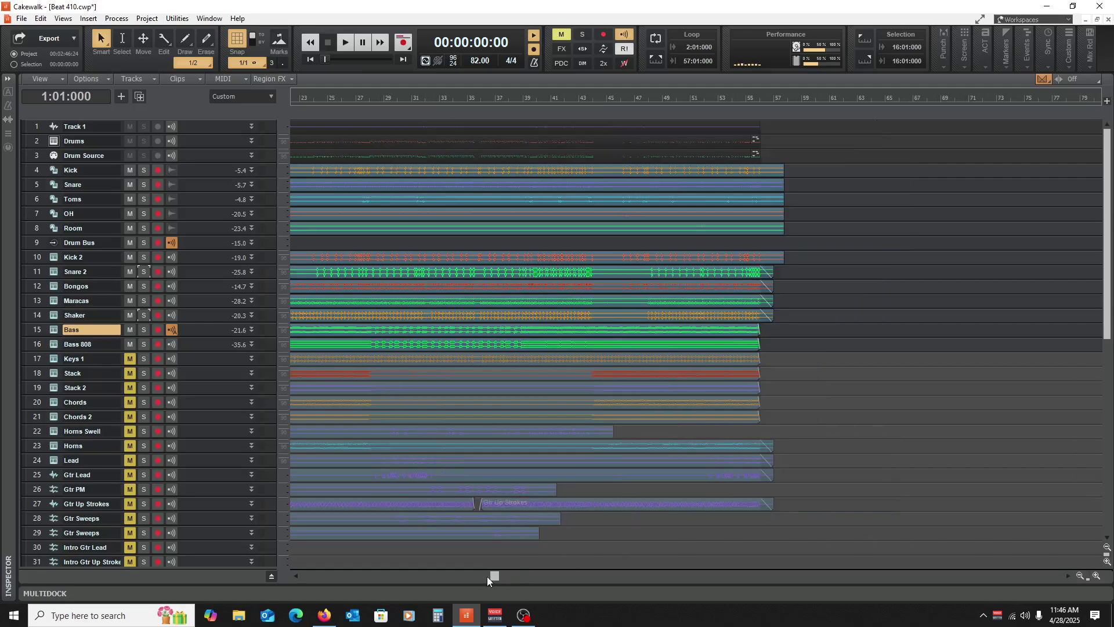
drag(486, 576, 256, 567)
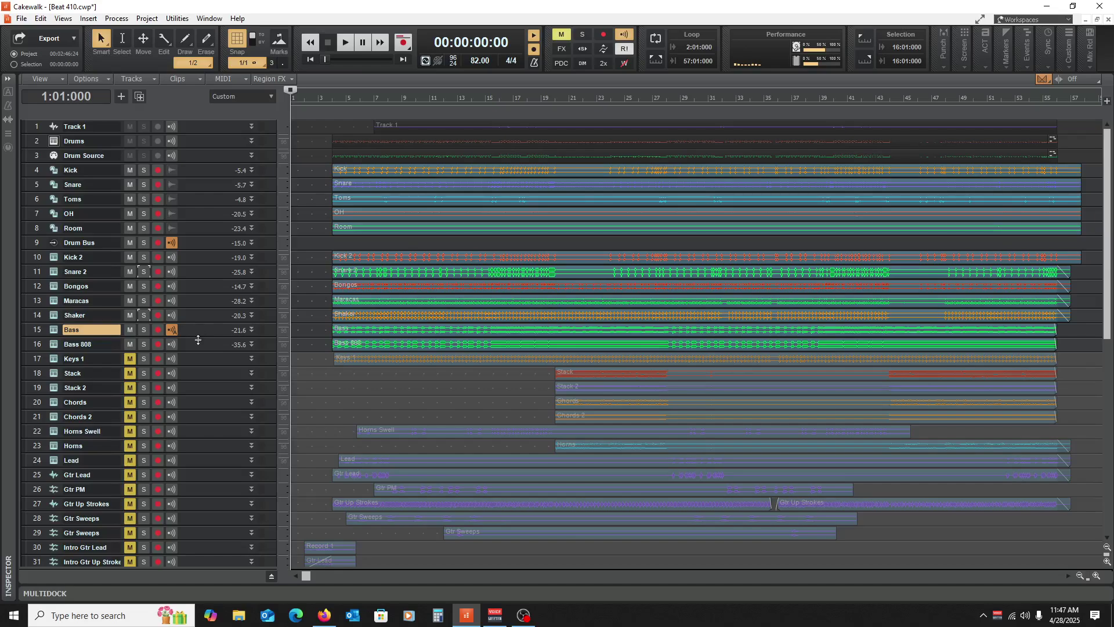
drag(198, 340, 198, 403)
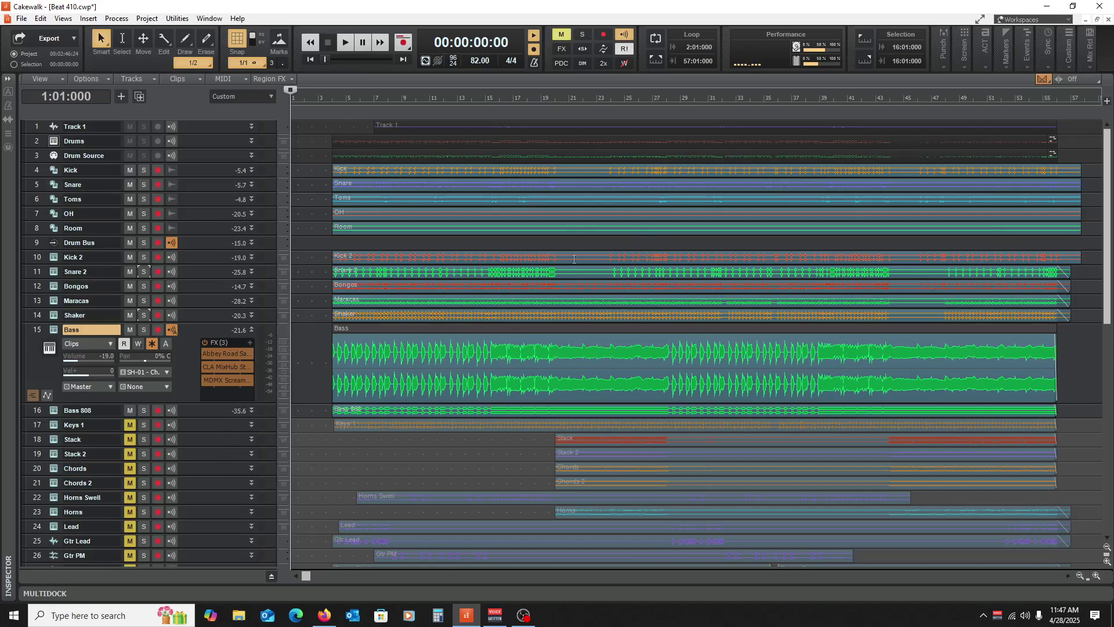
double_click(248, 326)
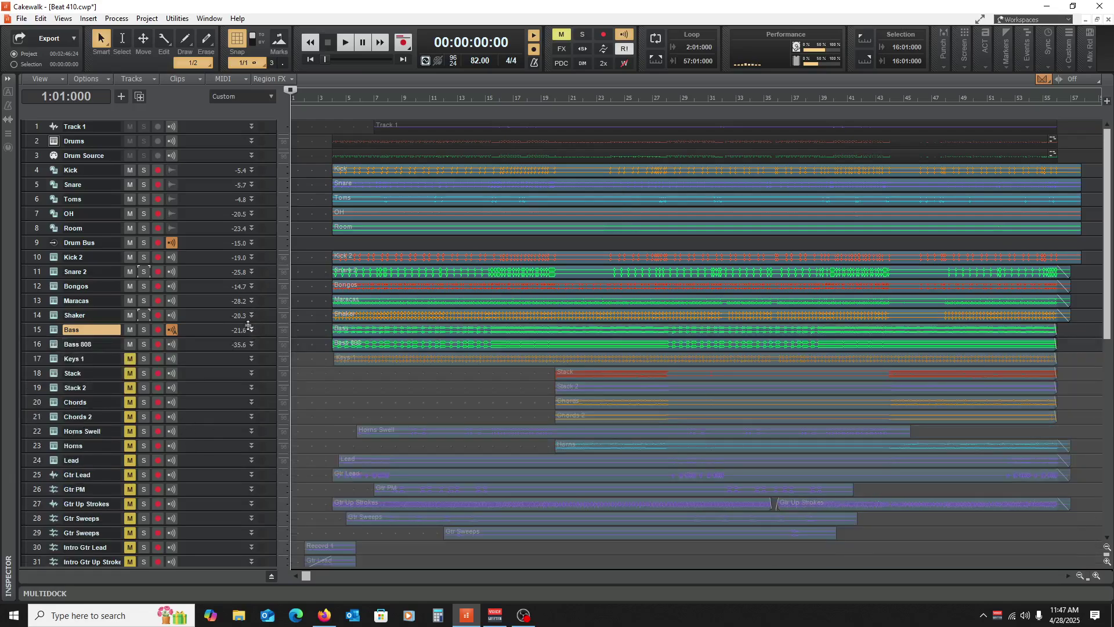
Step: Unmute and solo the Keys 1 track and enlarge it to show its waveform
click(129, 359)
double_click(199, 364)
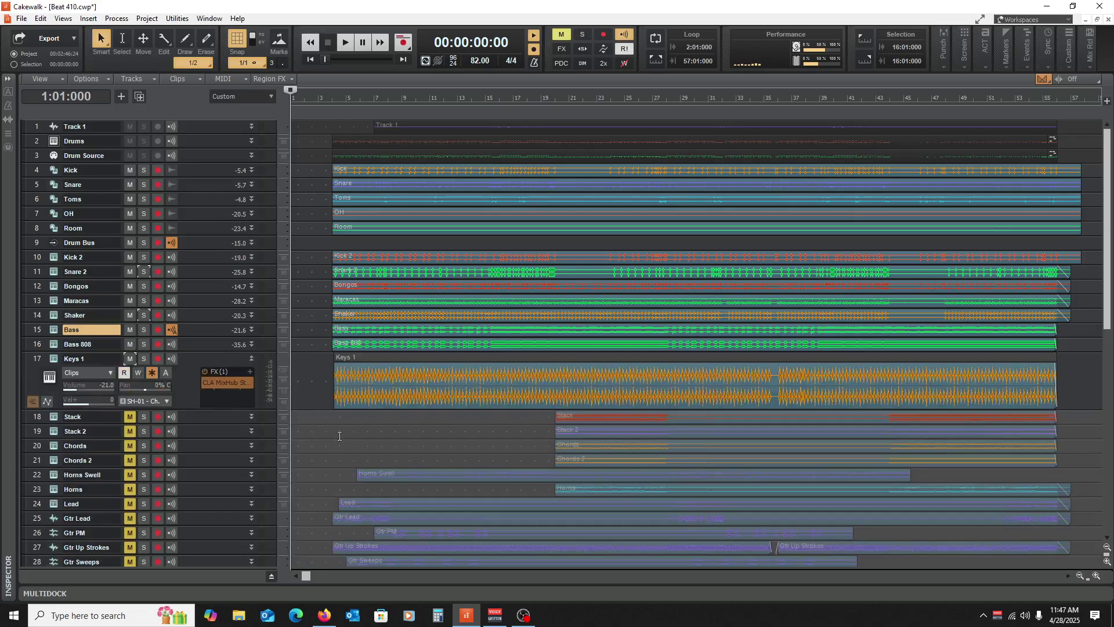
click(339, 435)
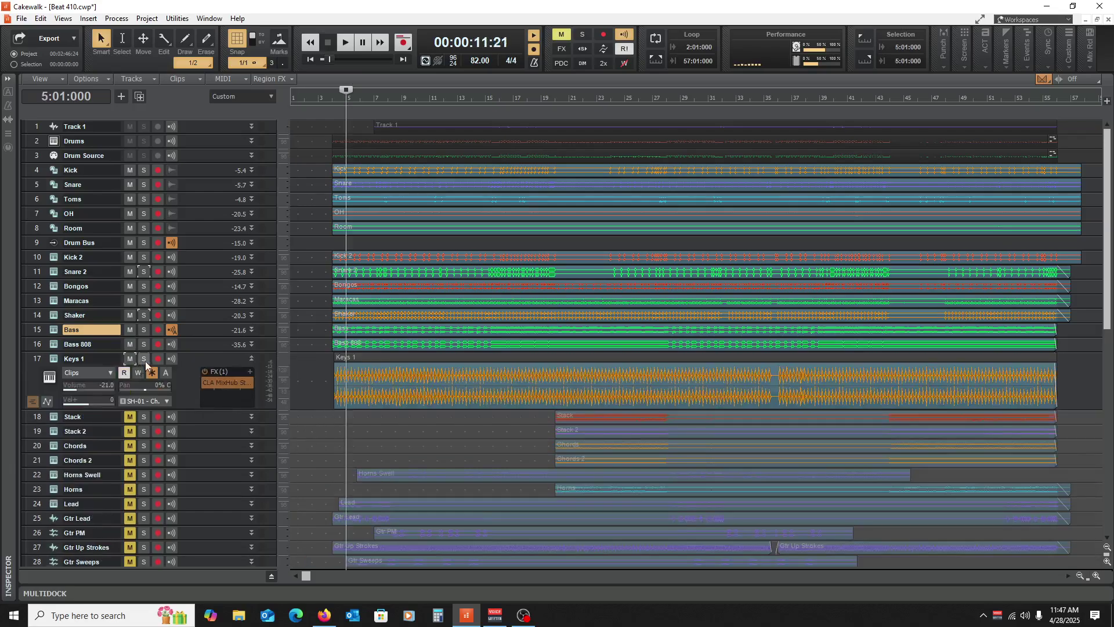
click(144, 358)
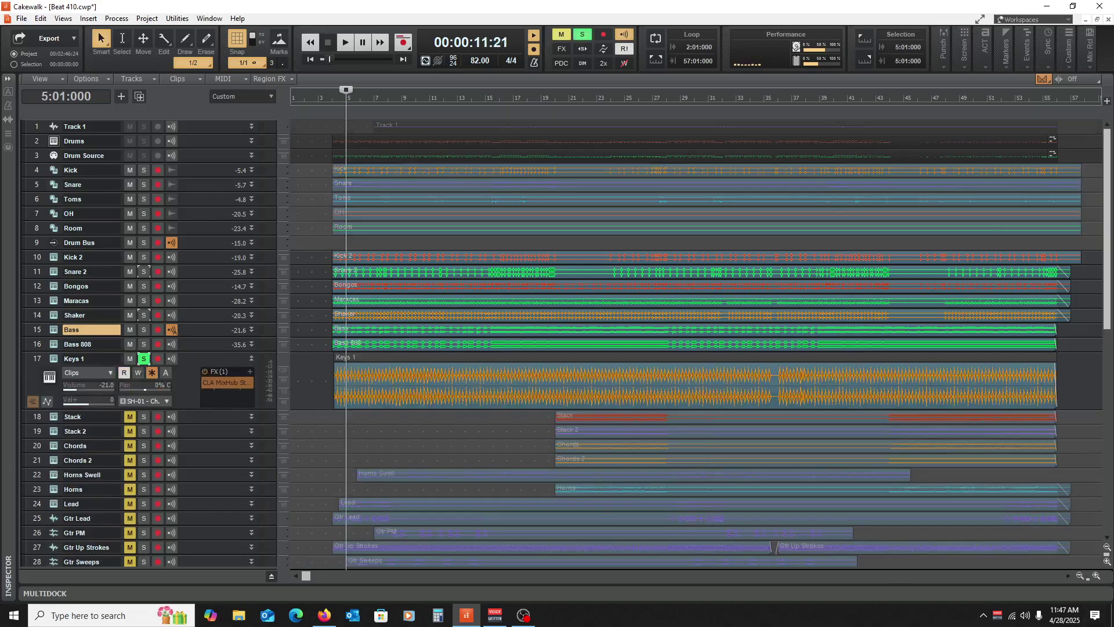
Step: Audition the soloed Keys 1 track from measure 4
click(1097, 576)
click(1097, 577)
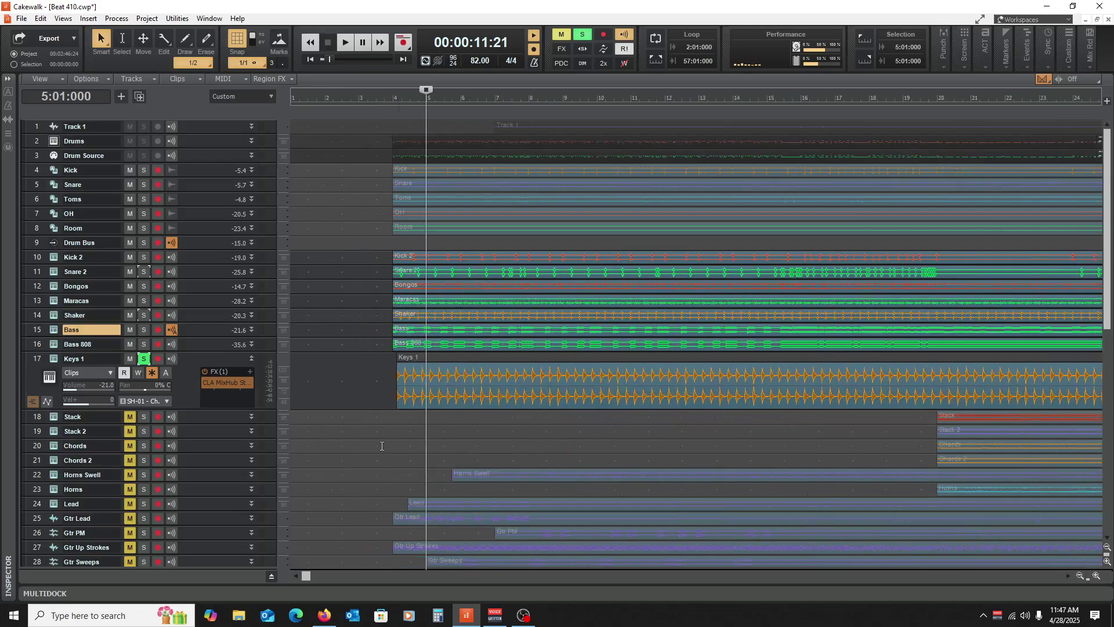
click(394, 445)
key(space)
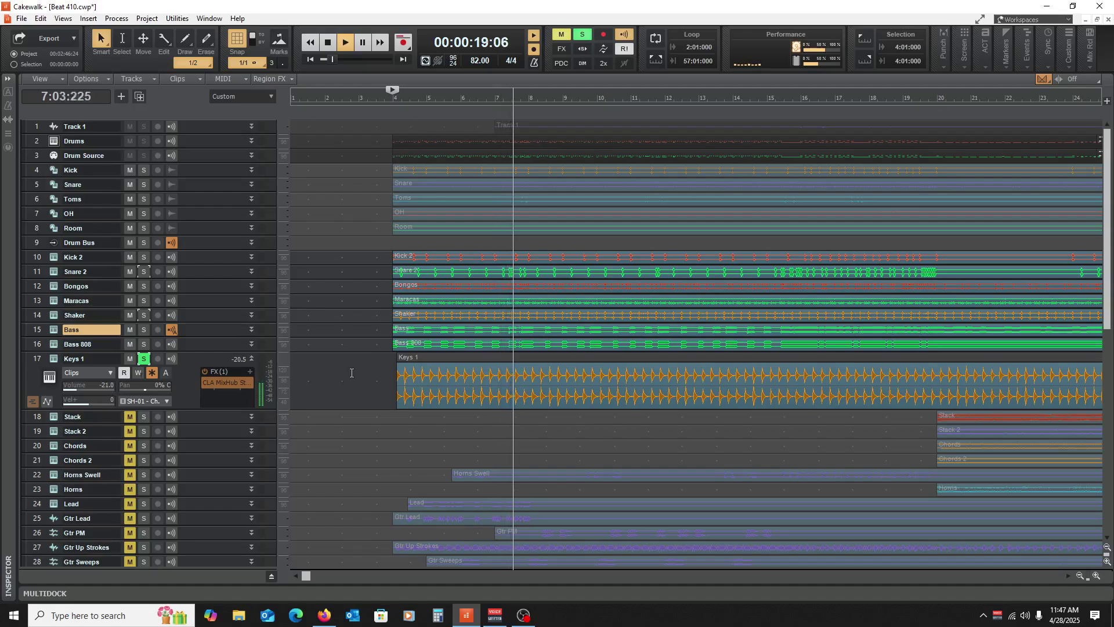
key(space)
Step: Collapse and unsolo the Keys 1 track, and audition it with the drums, percussion and basses from measure 4
click(251, 358)
click(144, 358)
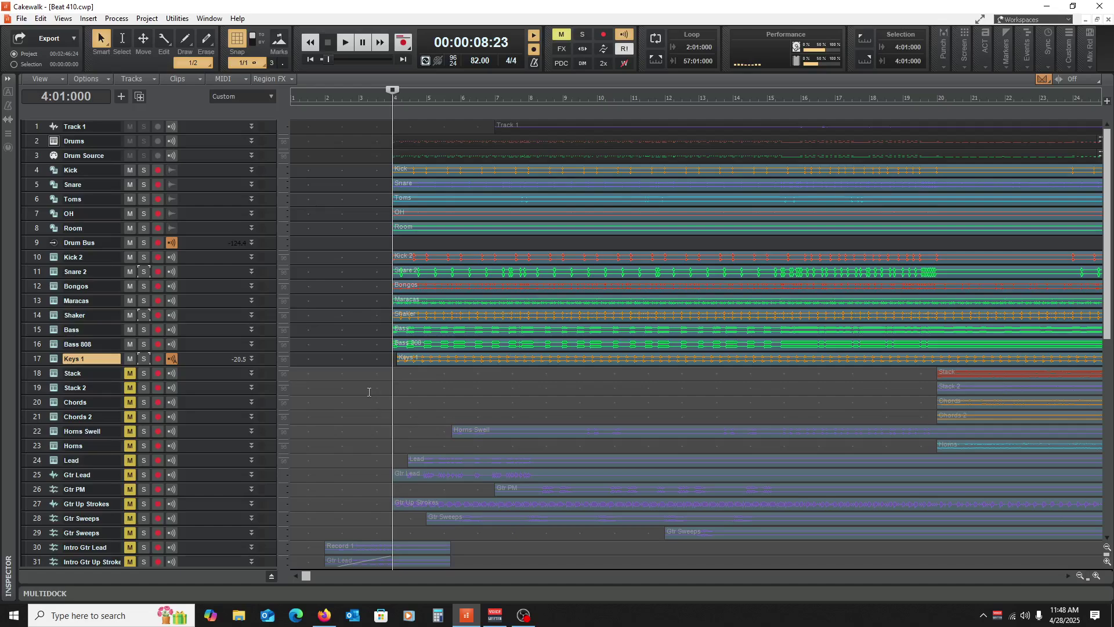
key(space)
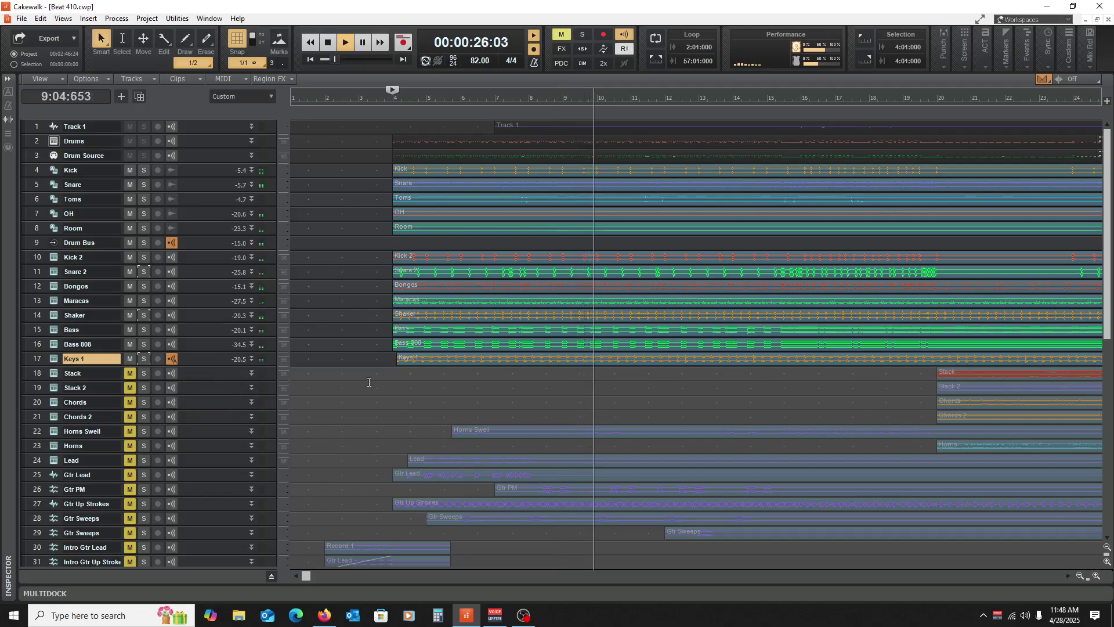
key(space)
Step: Enlarge the Keys 1 track and audition all unmuted tracks from measure 15 up to about measure 20
drag(303, 575, 342, 576)
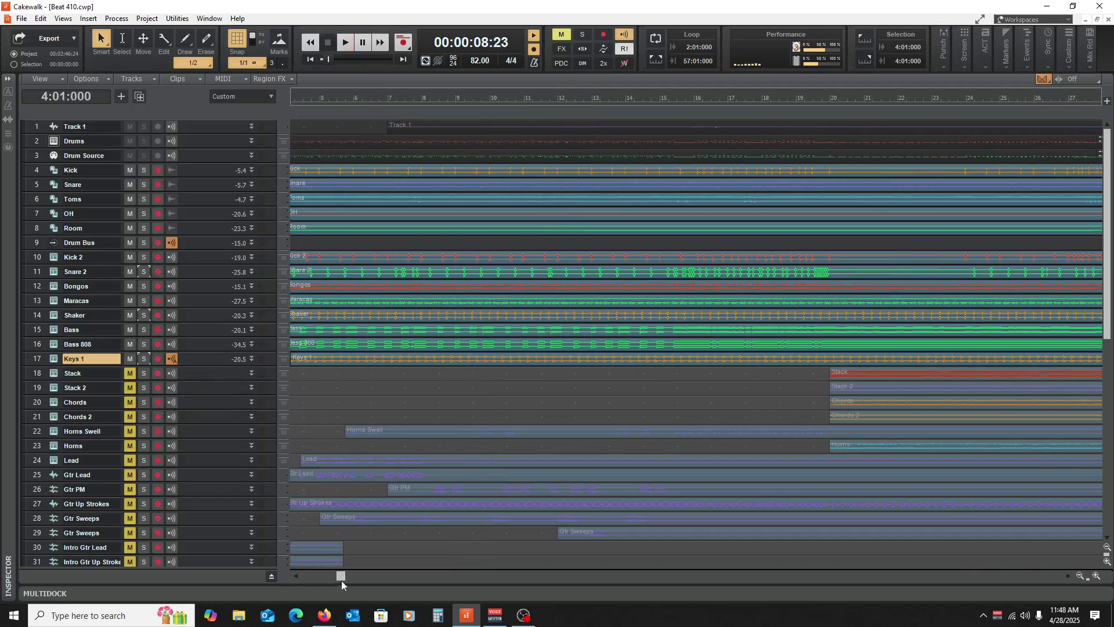
click(680, 400)
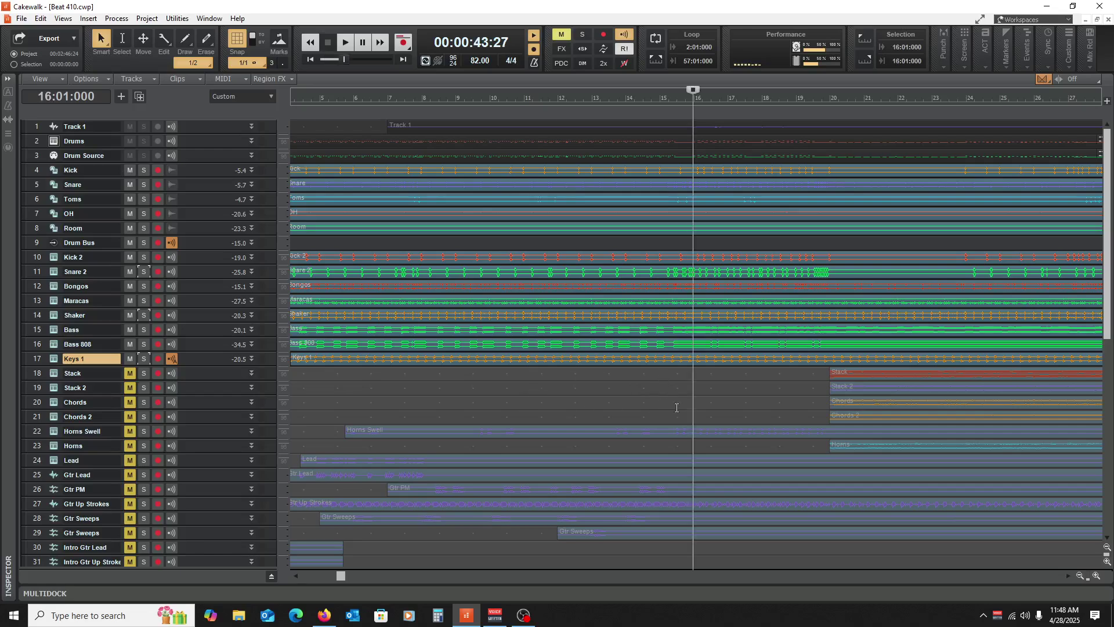
click(670, 416)
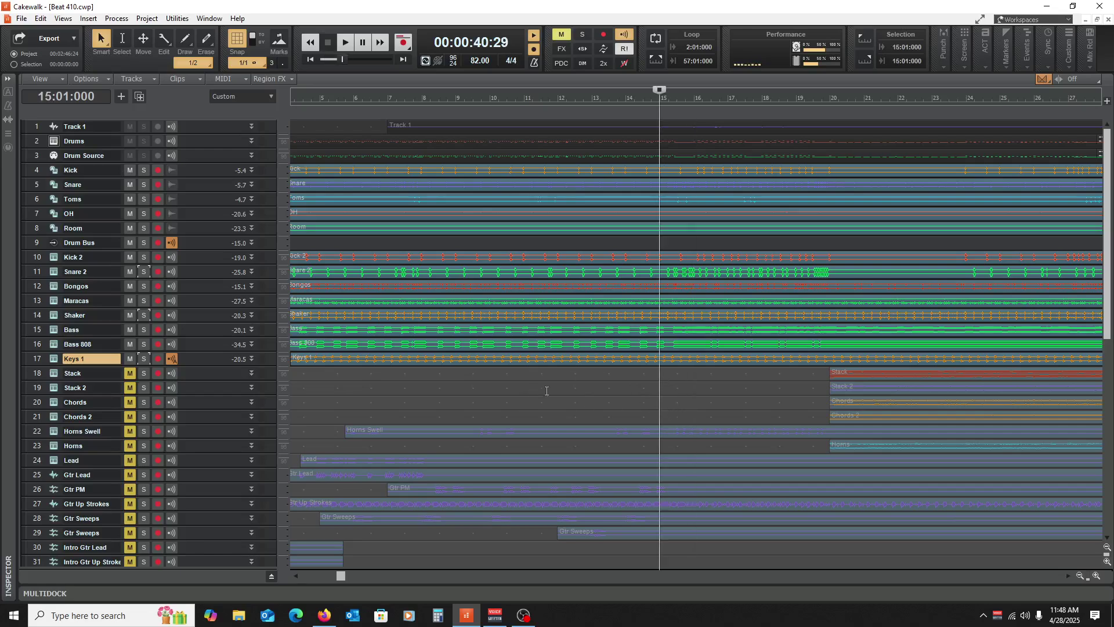
double_click(197, 367)
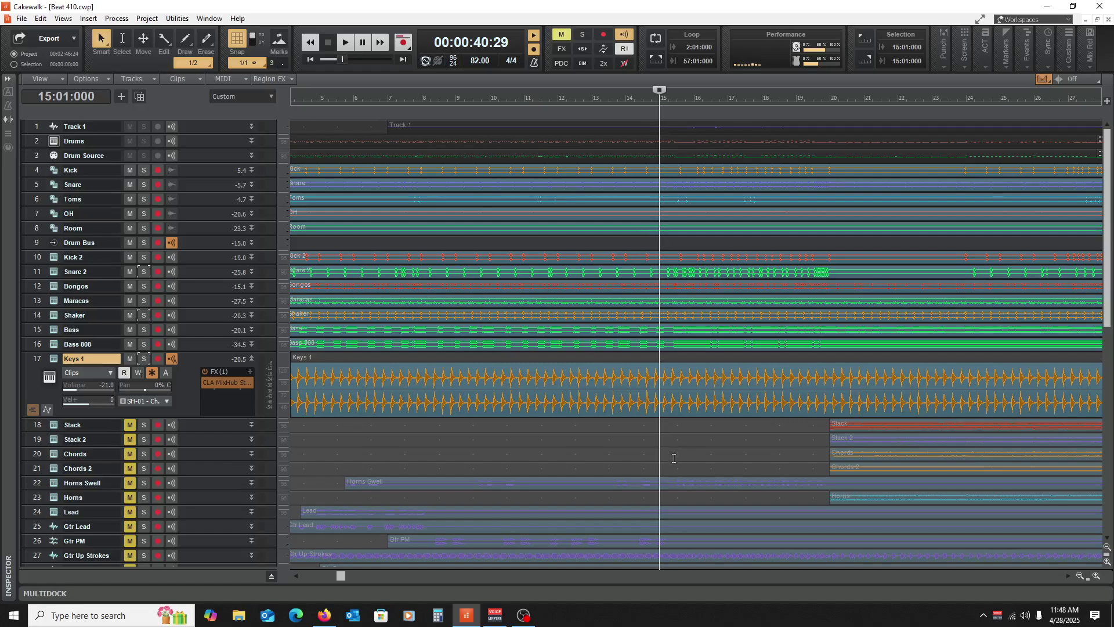
key(space)
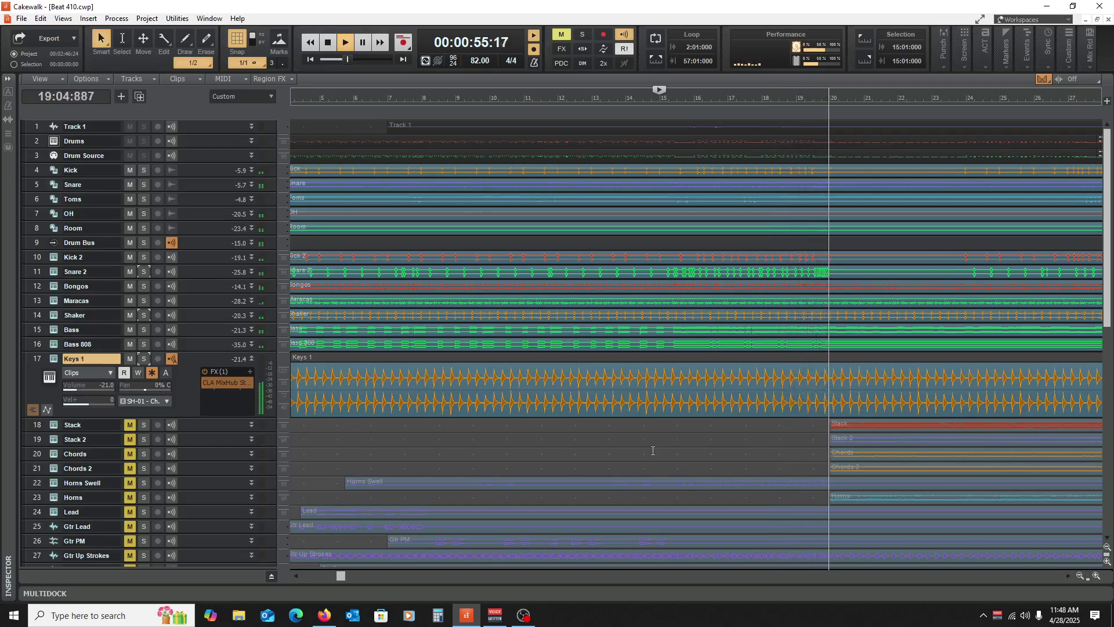
key(space)
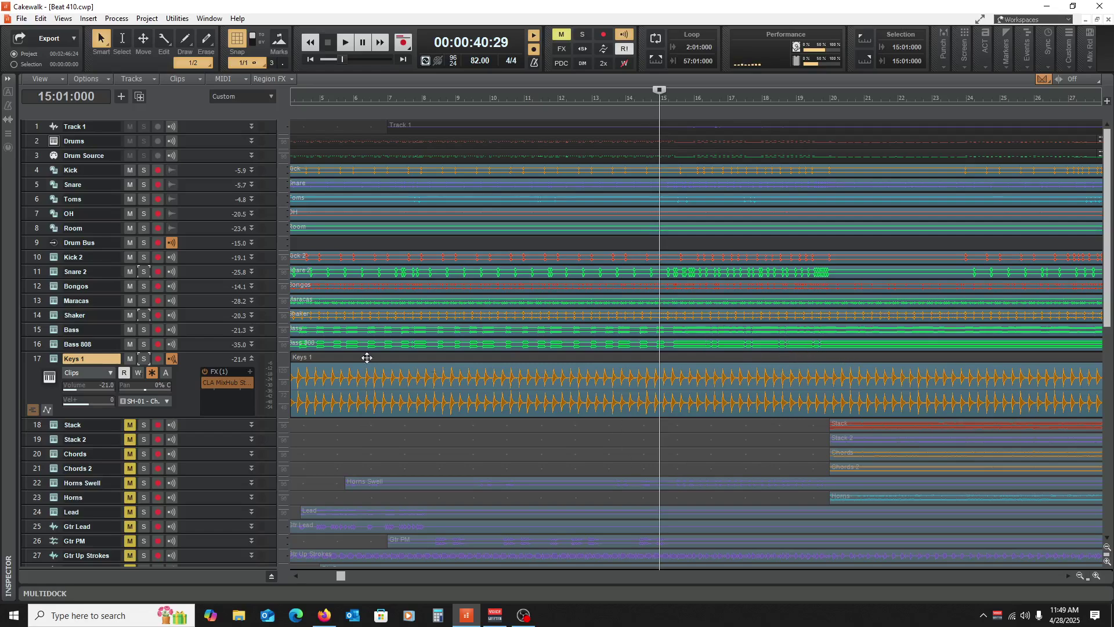
Step: Collapse the Keys 1 track and enlarge it again to examine its waveform across the whole song
click(253, 360)
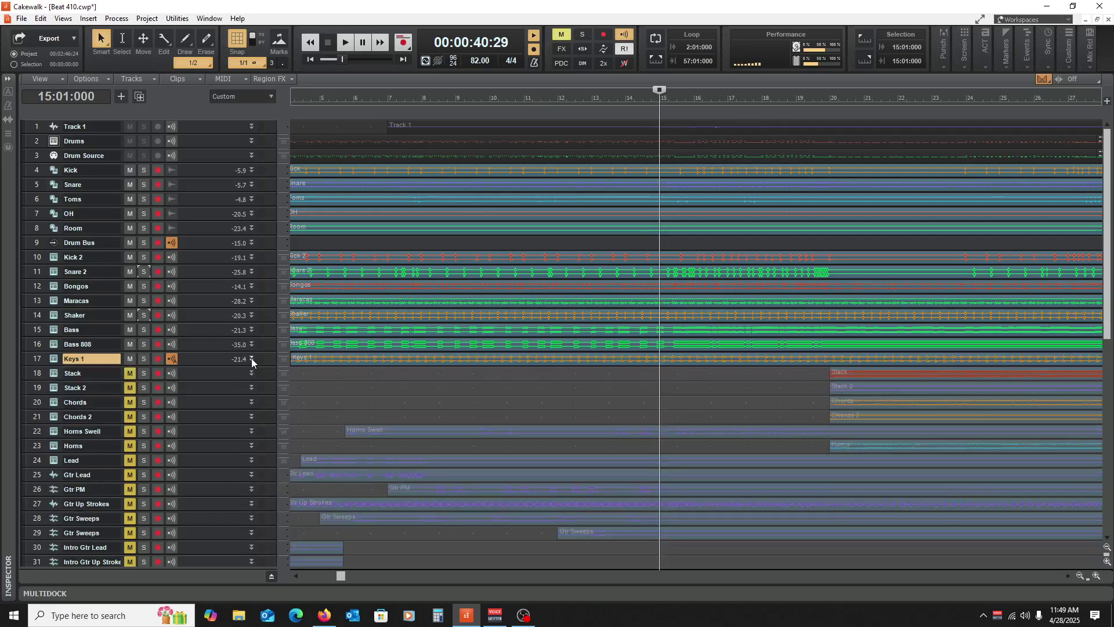
click(1080, 576)
click(1080, 576)
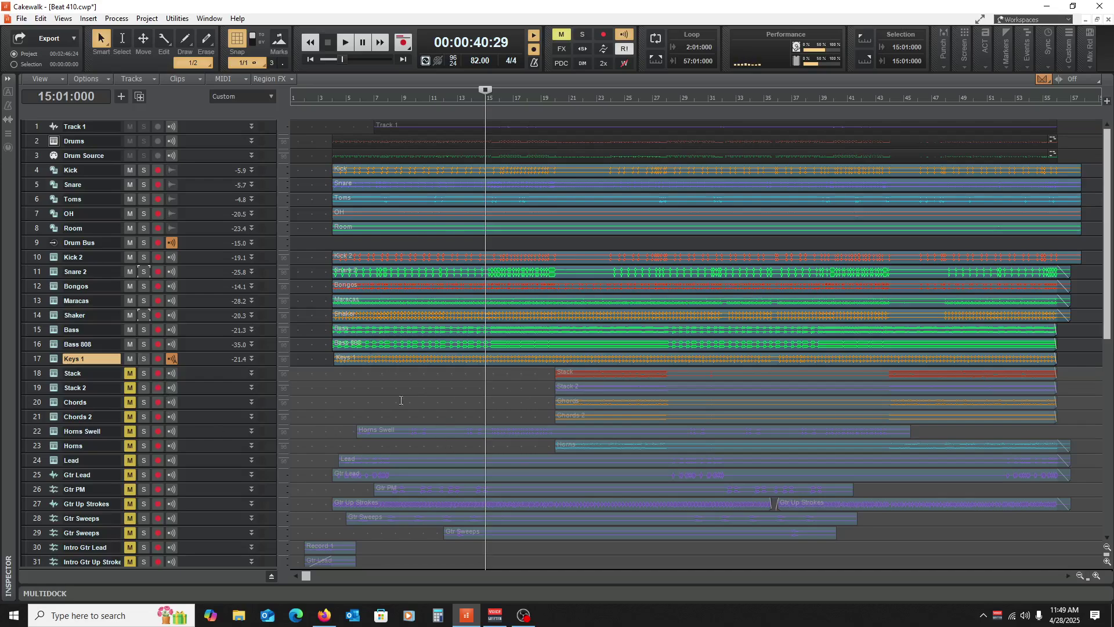
drag(198, 363, 198, 400)
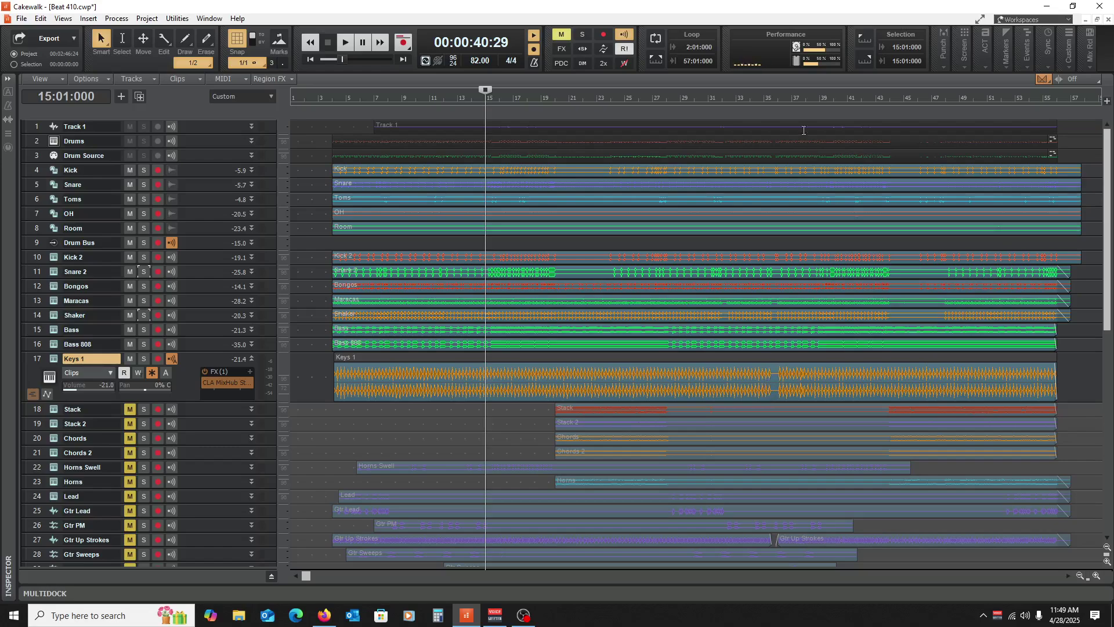
Step: Audition the break in the Keys 1 part with the unmuted tracks from measure 35
click(764, 102)
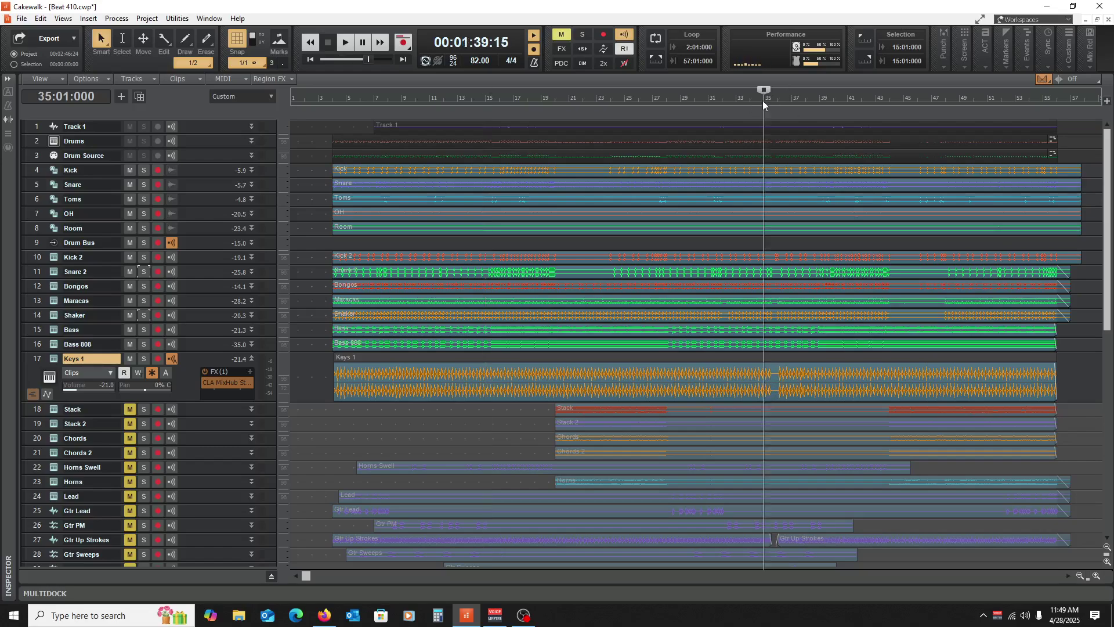
key(space)
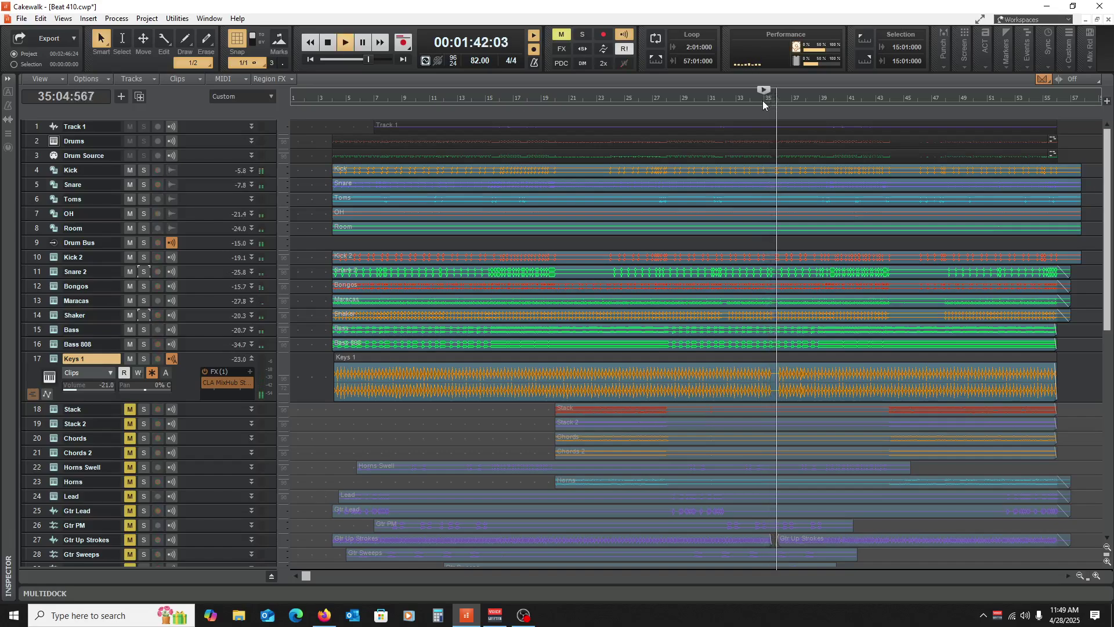
key(space)
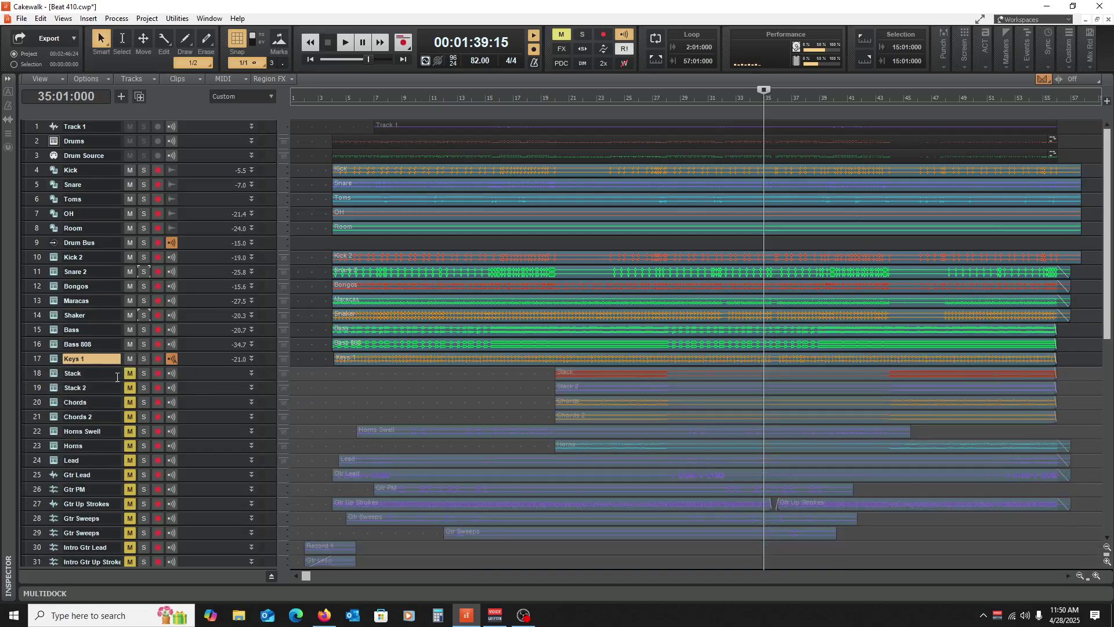
Step: Unmute and enlarge the Stack track, and place the playhead at its clip start at measure 20
click(129, 373)
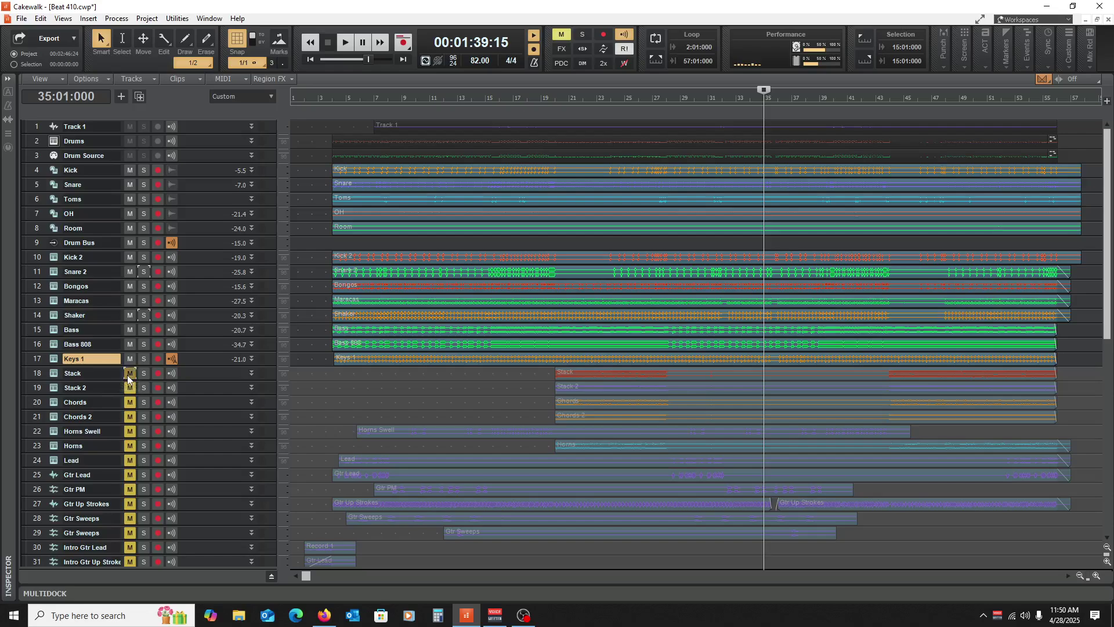
double_click(205, 382)
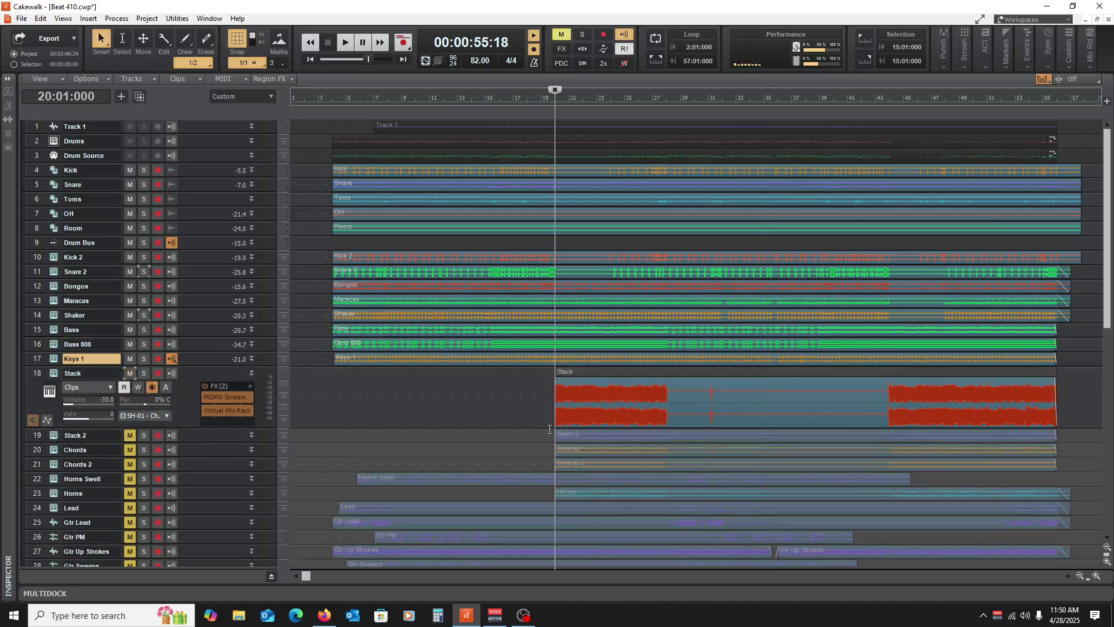
click(557, 431)
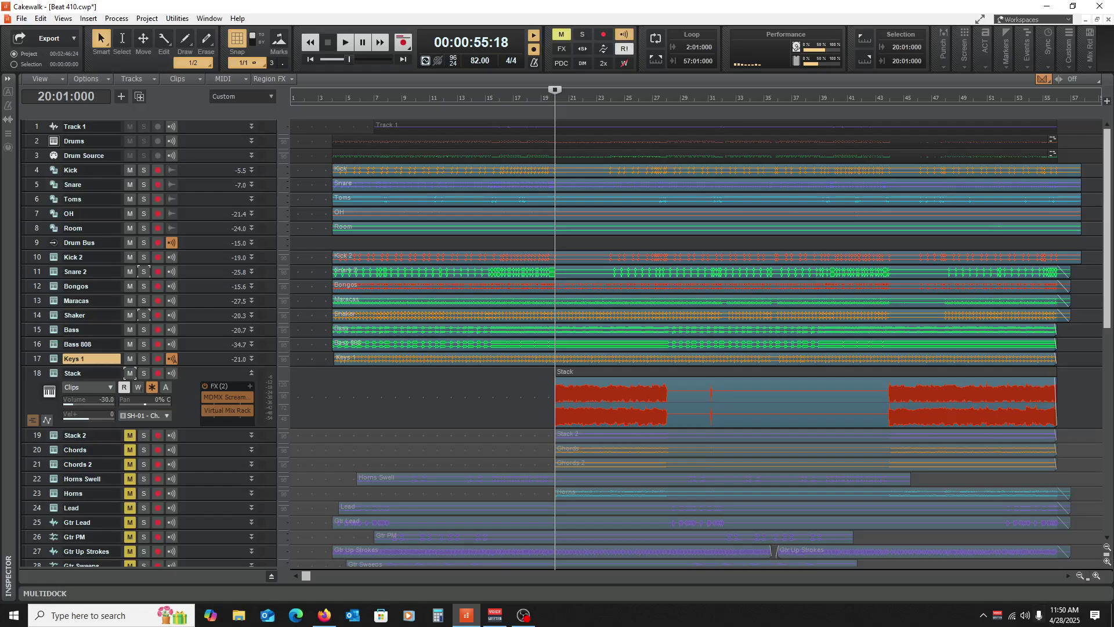
click(1096, 575)
click(1097, 576)
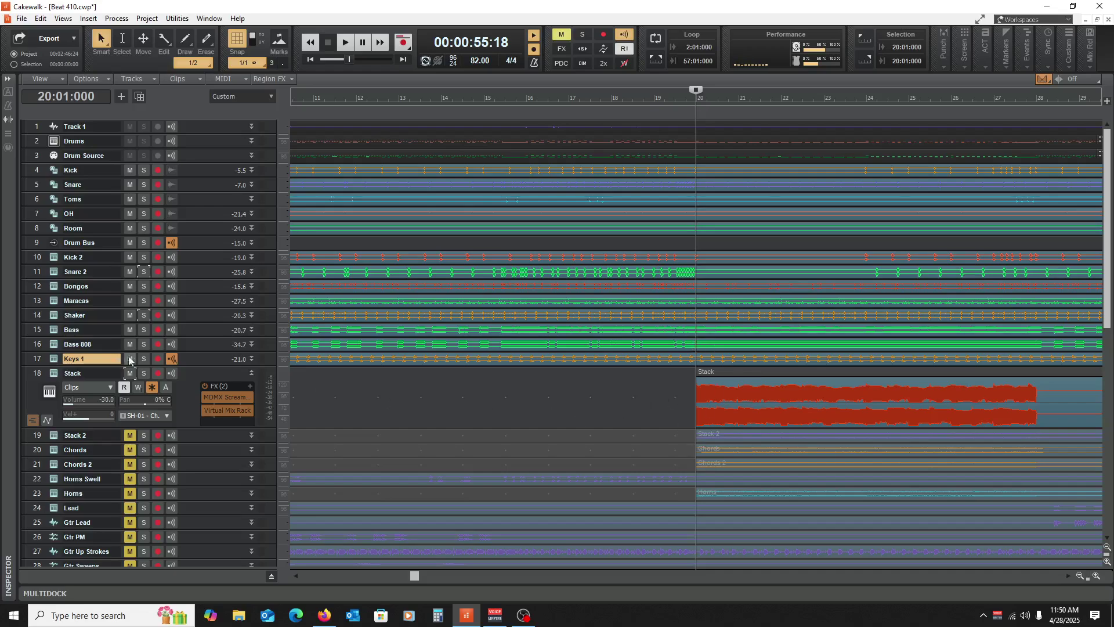
Step: Audition the Stack track from measure 20, first soloed and again unsoloed with the other unmuted tracks
click(144, 373)
key(space)
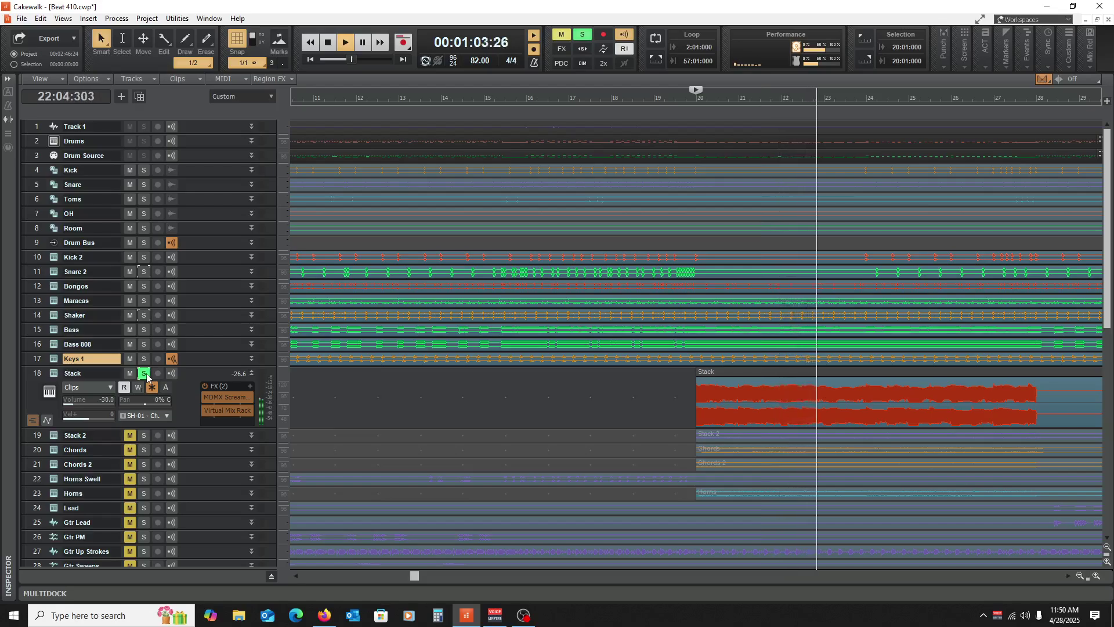
click(144, 374)
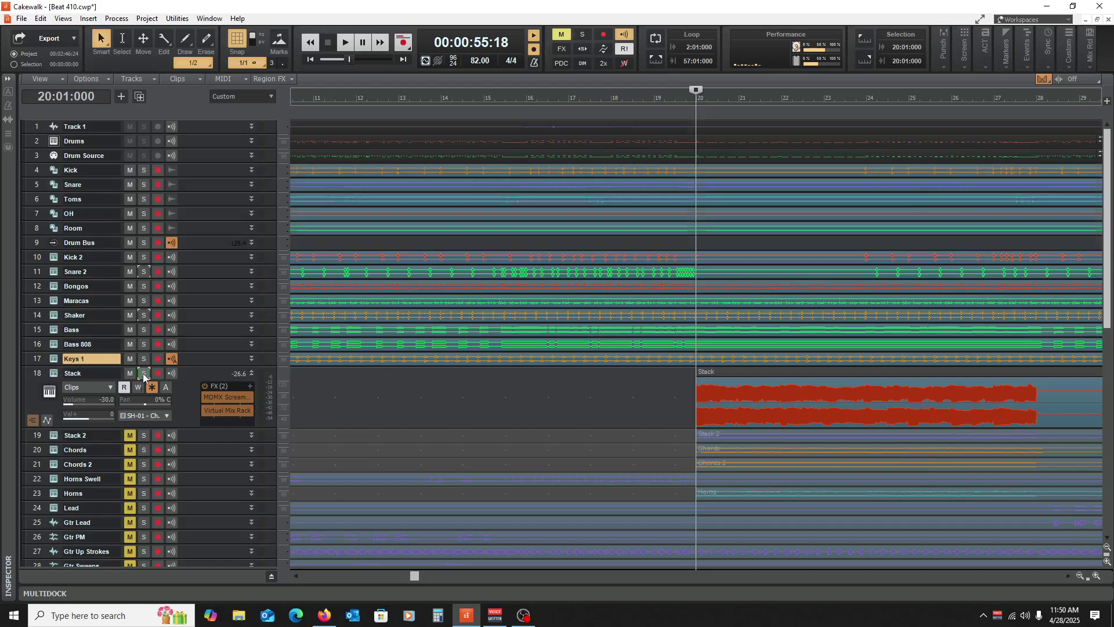
key(space)
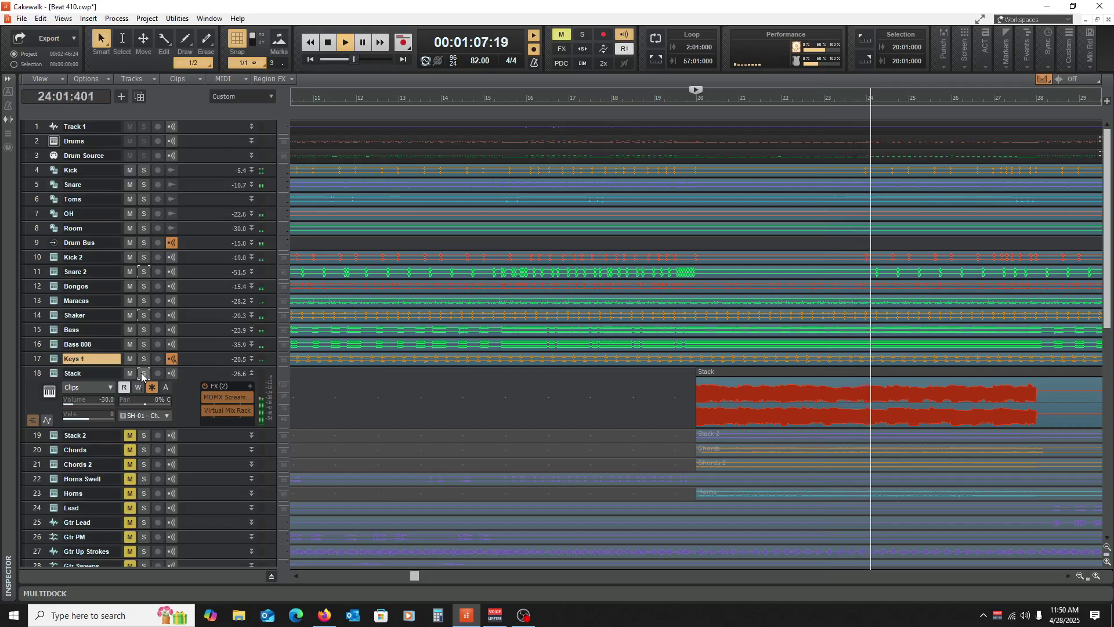
key(space)
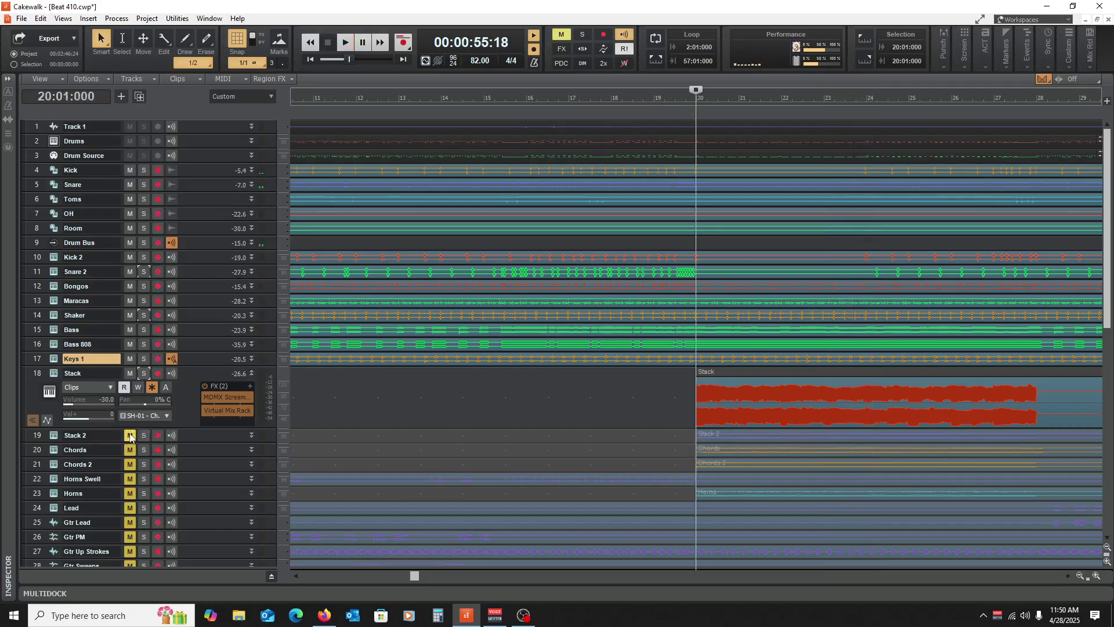
Step: Unmute the Stack 2 track, collapse Stack and enlarge Stack 2 to show its waveform
click(129, 435)
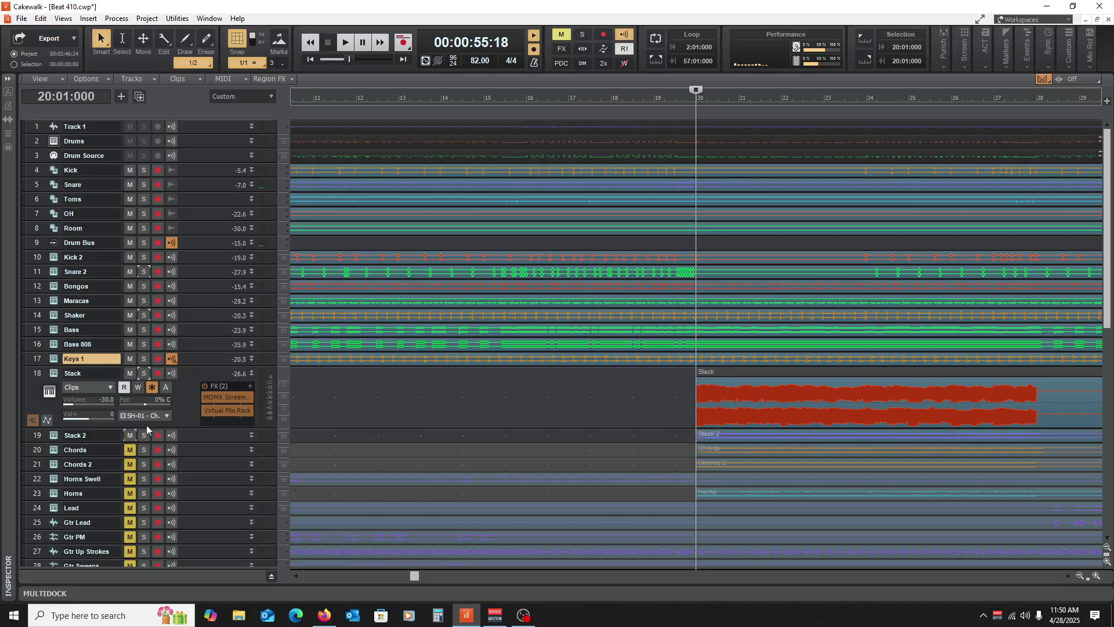
click(1079, 576)
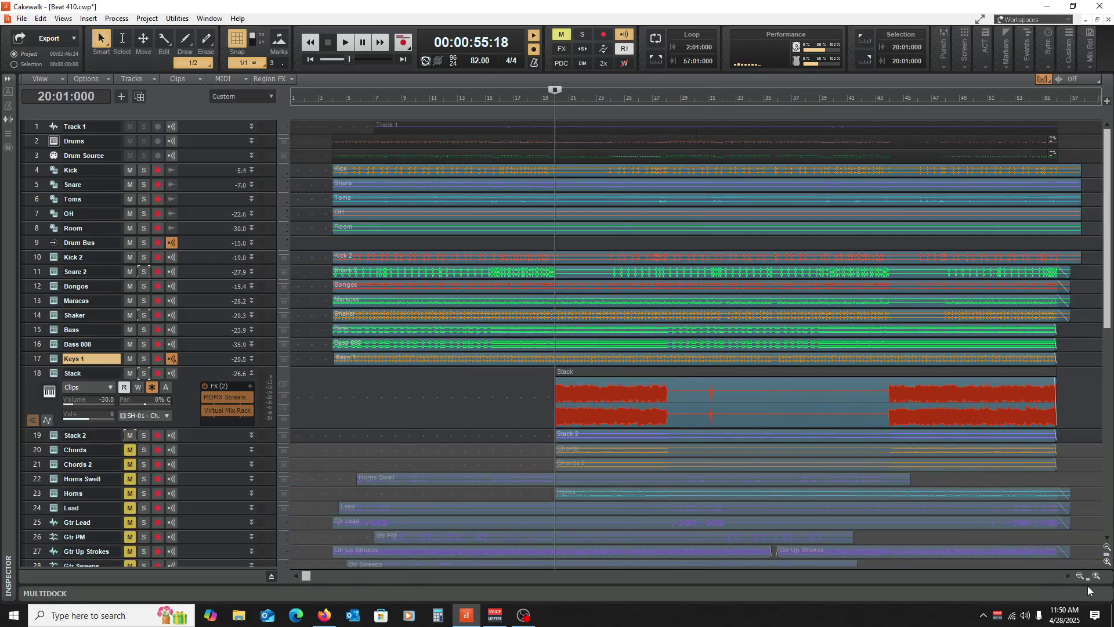
click(1097, 576)
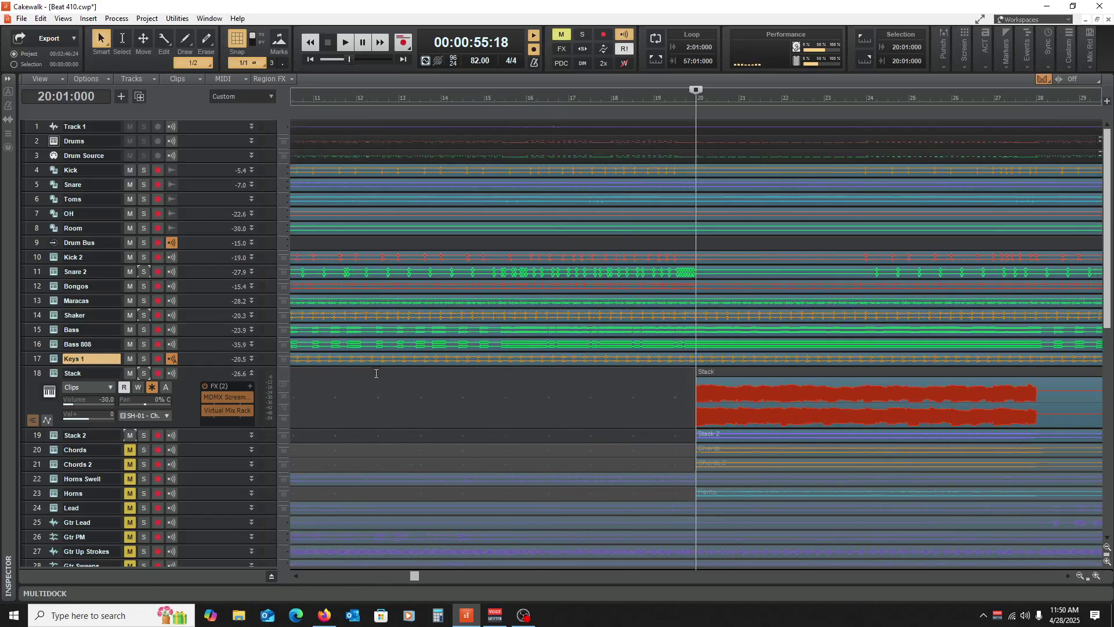
click(252, 373)
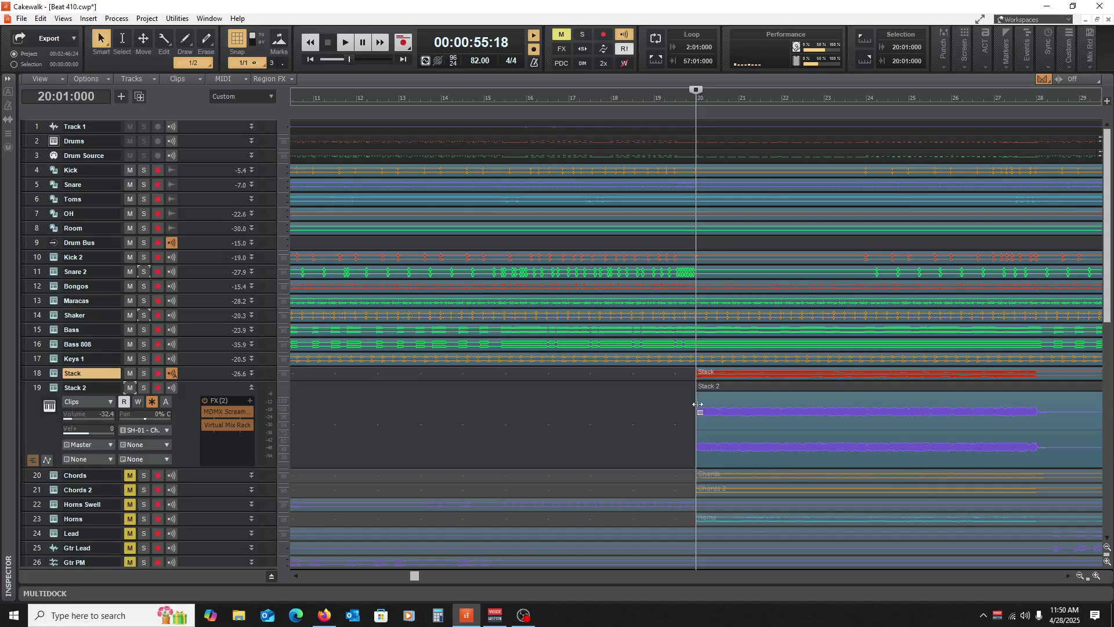
Step: Solo Stack 2 and audition it from measure 20, first alone and again together with the soloed Stack track
click(144, 388)
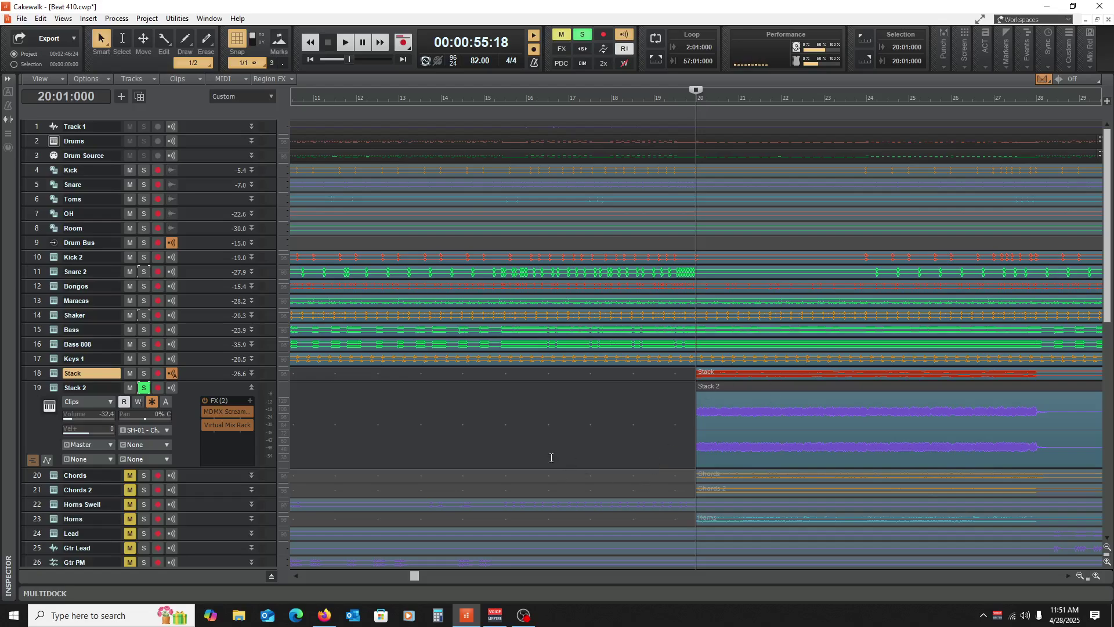
key(space)
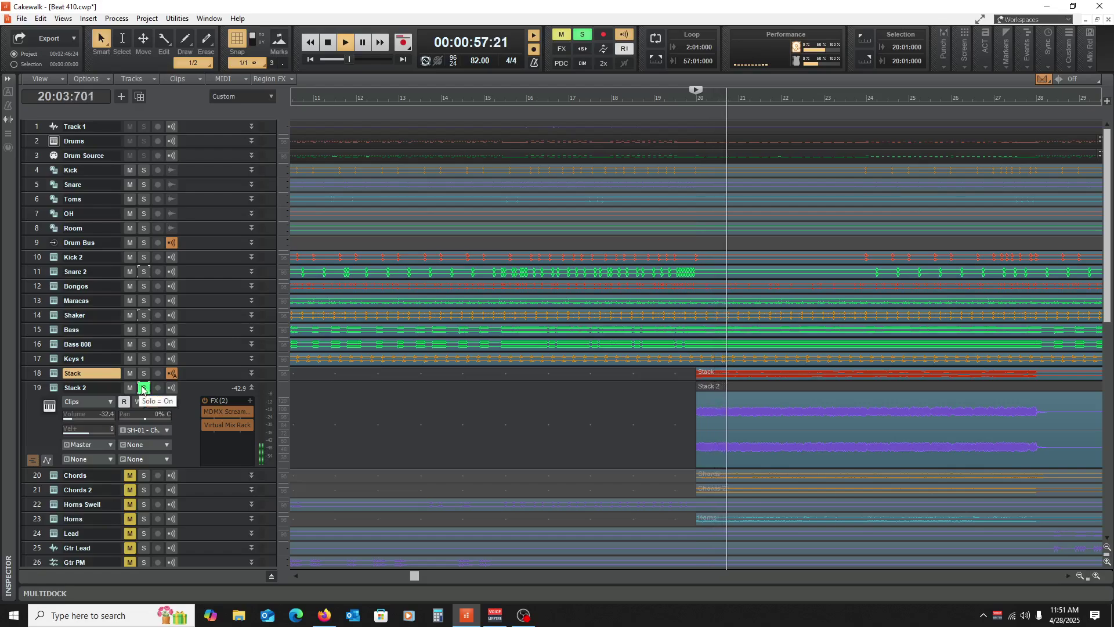
key(space)
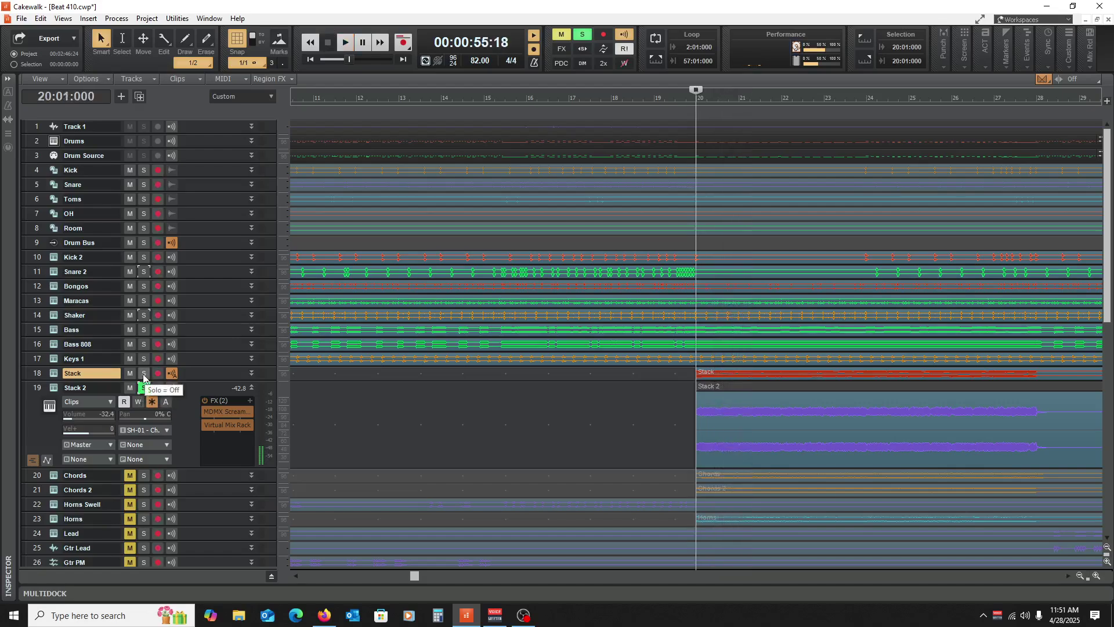
key(space)
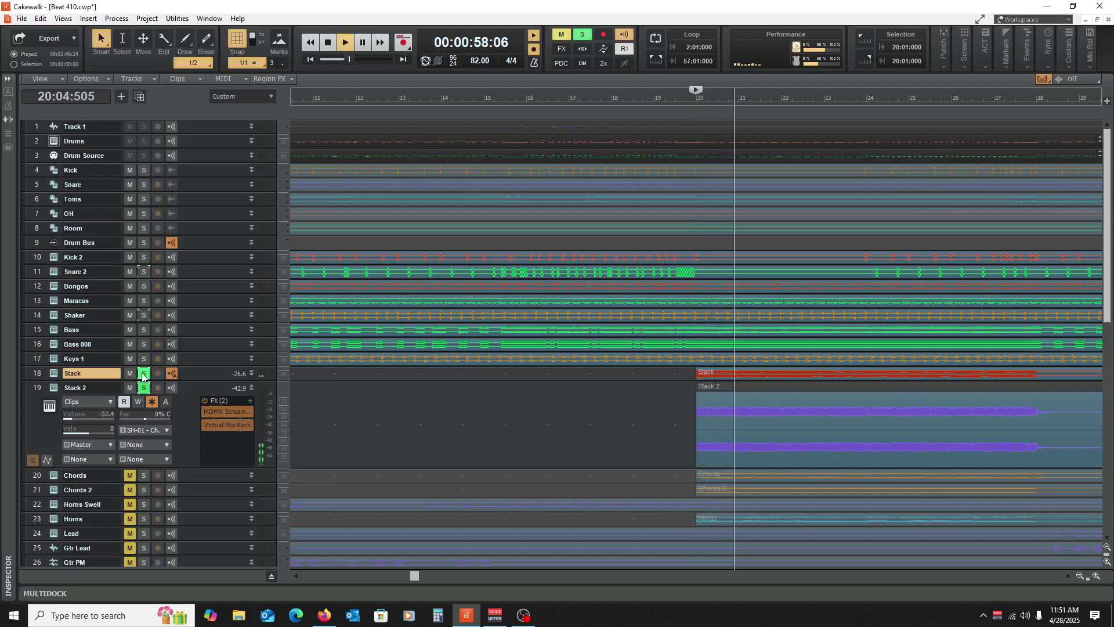
key(space)
Step: Unsolo Stack and Stack 2, play all unmuted tracks from measure 20, and collapse the Stack 2 track
click(143, 376)
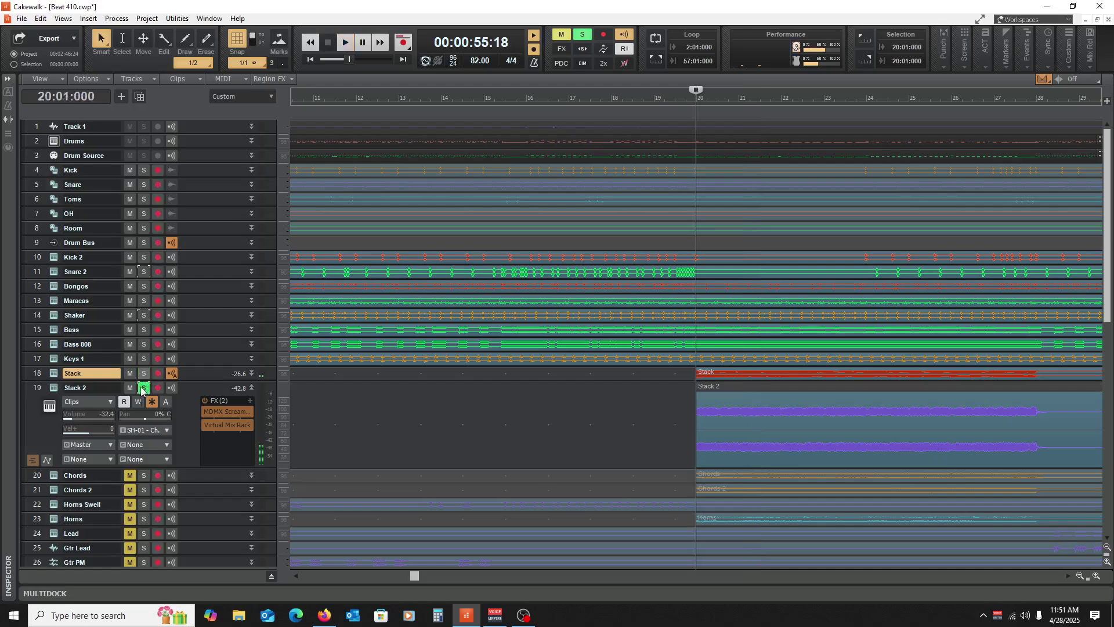
key(space)
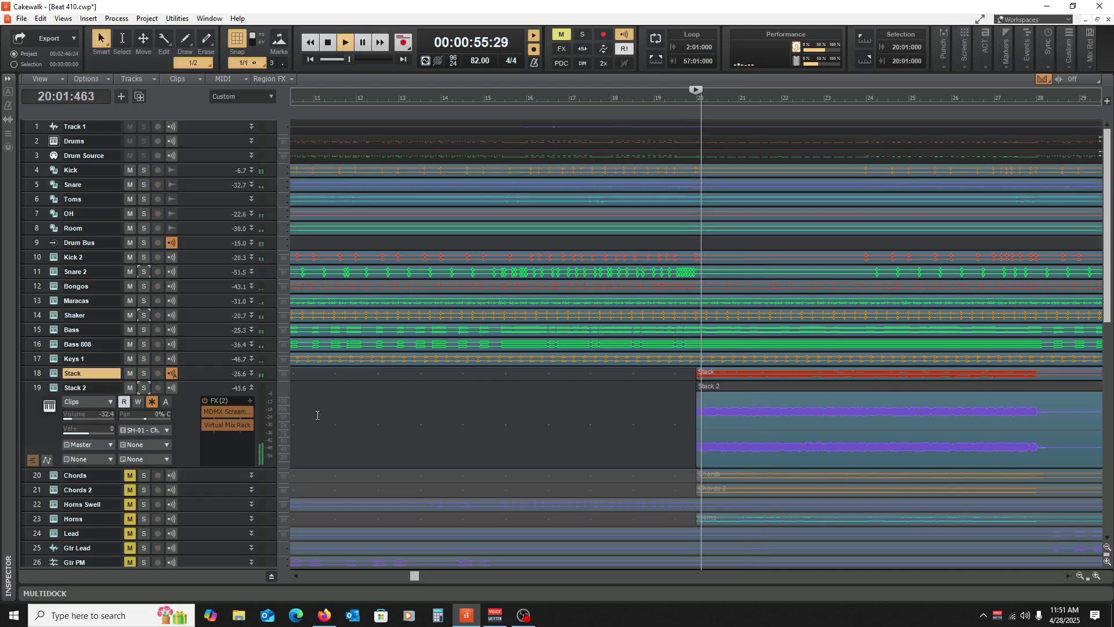
click(250, 386)
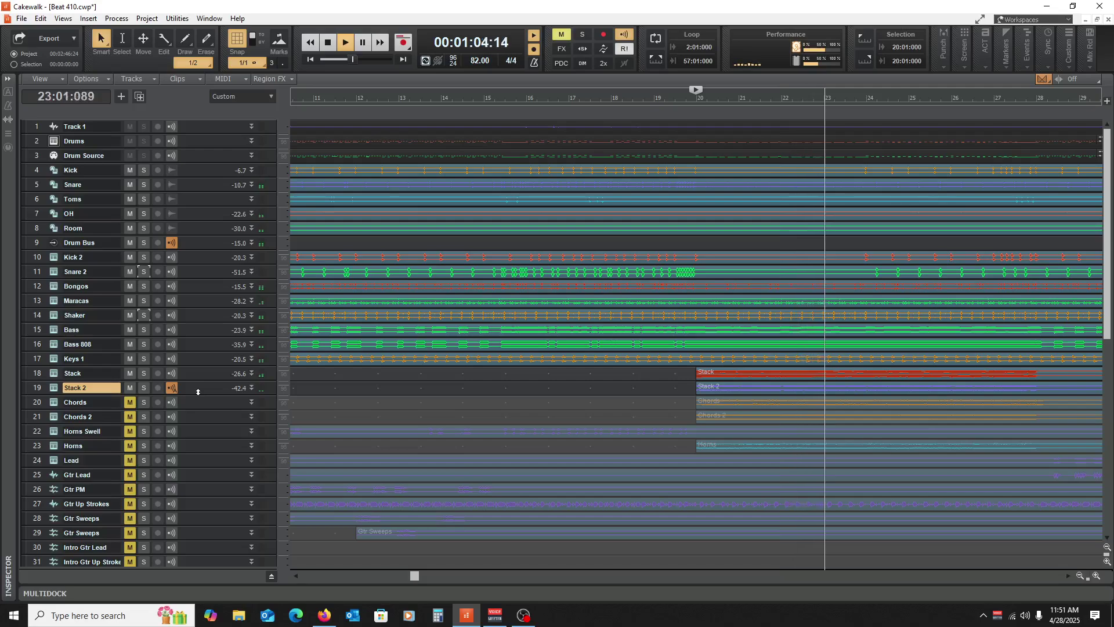
Step: Unmute and solo the Chords track, enlarge it to show its waveform, and audition it from measure 20
key(space)
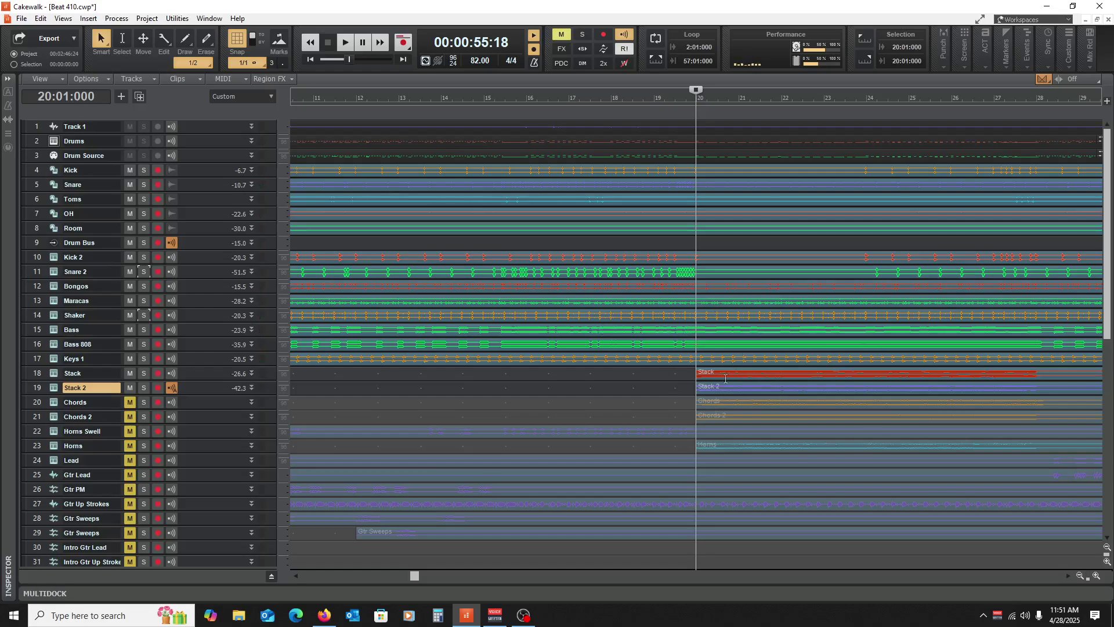
click(130, 404)
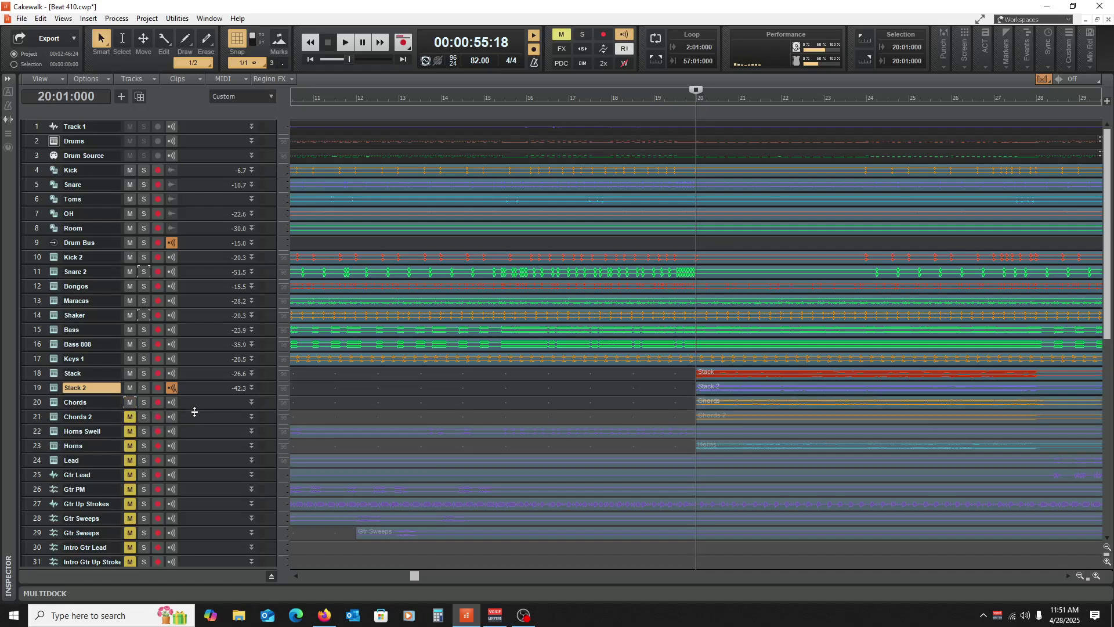
drag(194, 412, 200, 463)
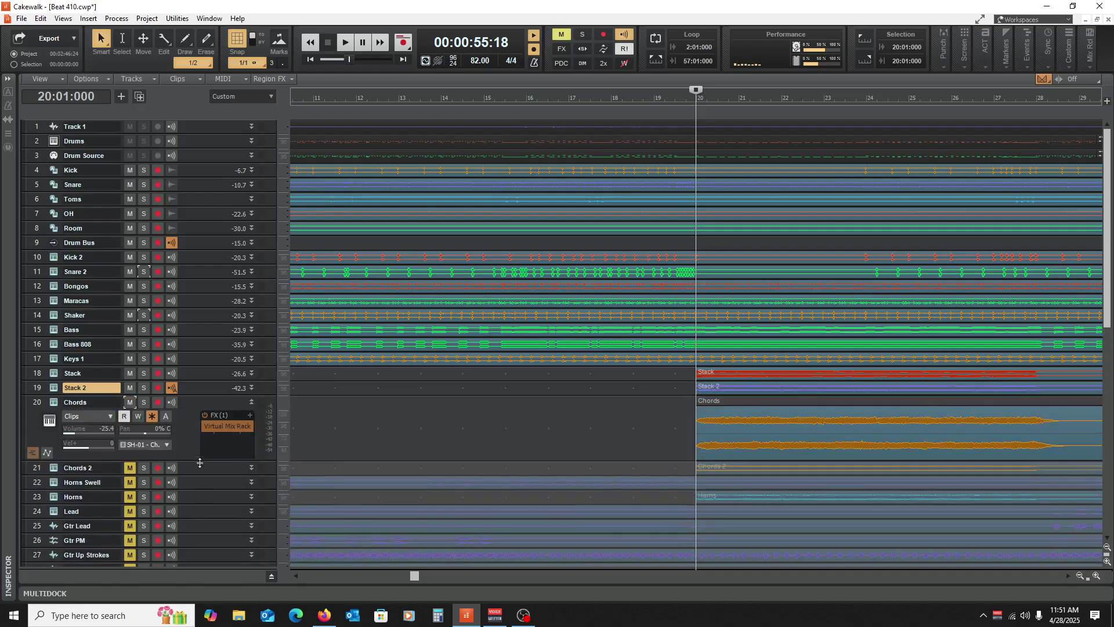
click(144, 403)
key(space)
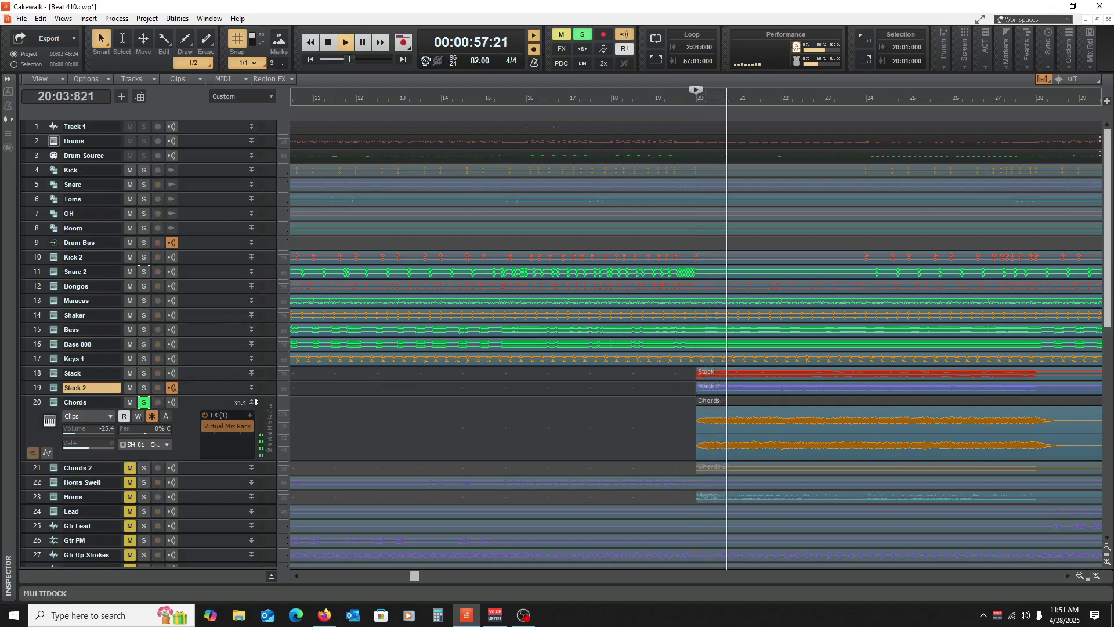
Step: Unmute Chords 2, solo it in place of Chords, audition it from measure 20, and collapse the Chords track
click(130, 468)
key(space)
click(144, 468)
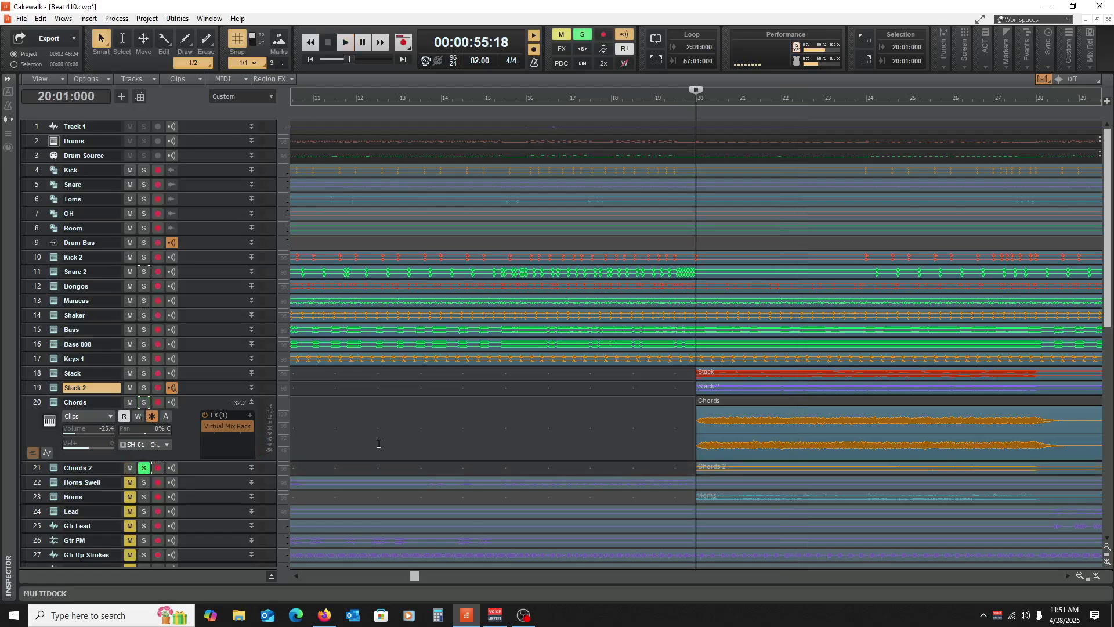
key(space)
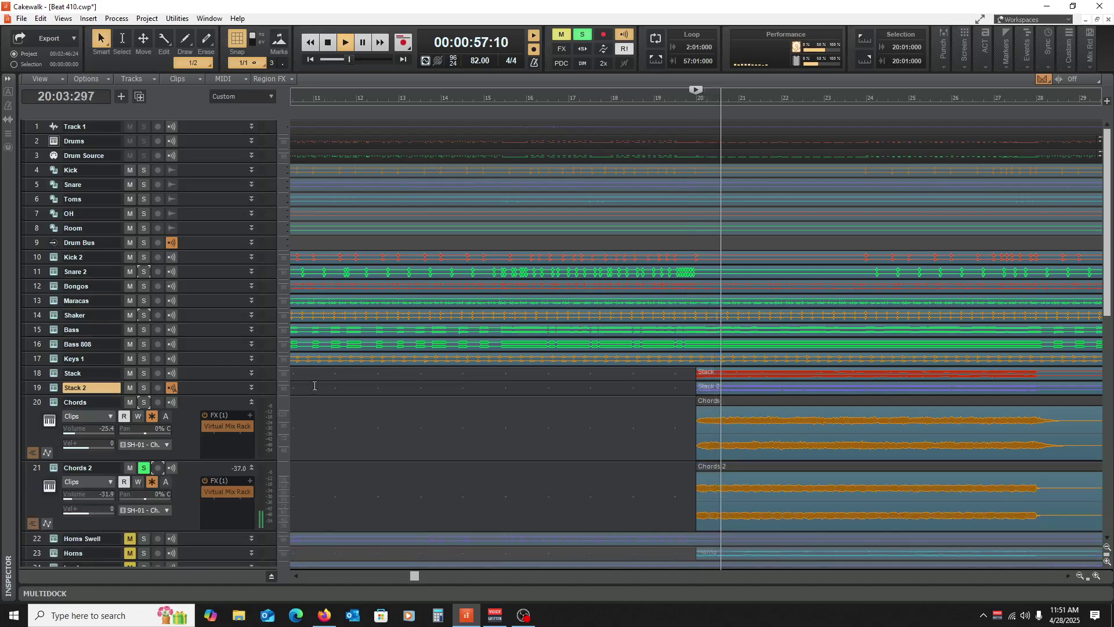
click(252, 401)
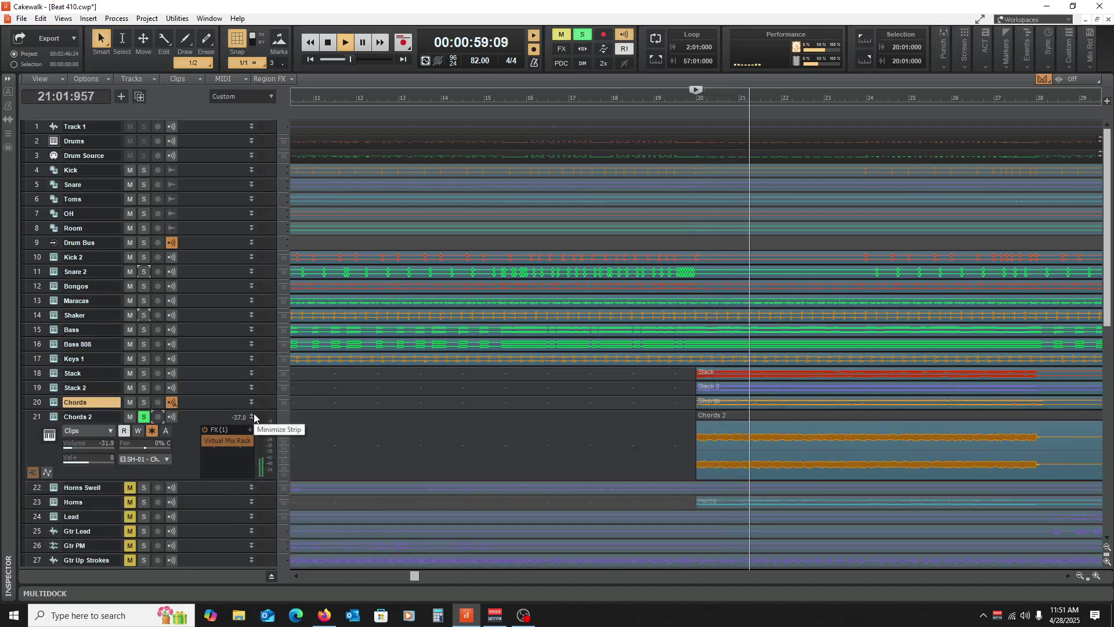
Step: Audition Stack, Stack 2, Chords and Chords 2 soloed together from measure 20
key(space)
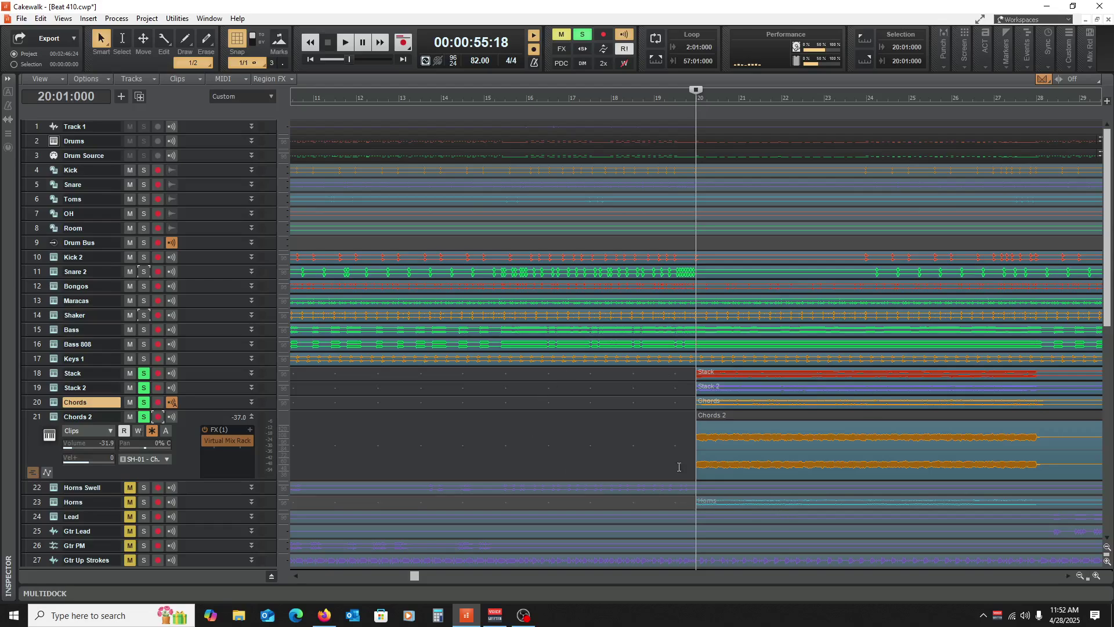
key(space)
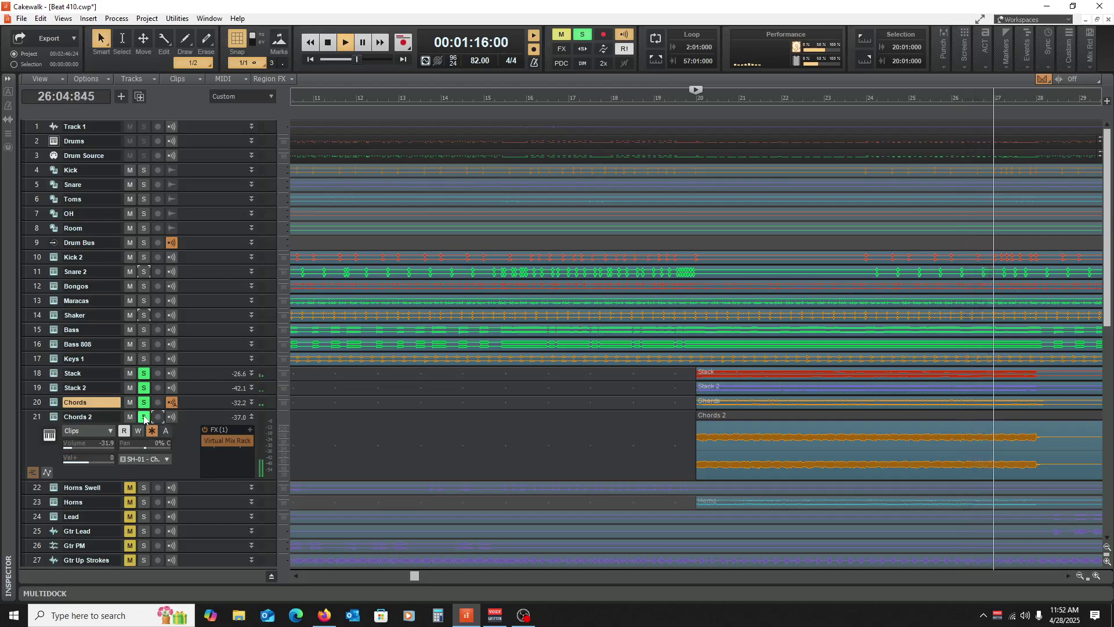
key(space)
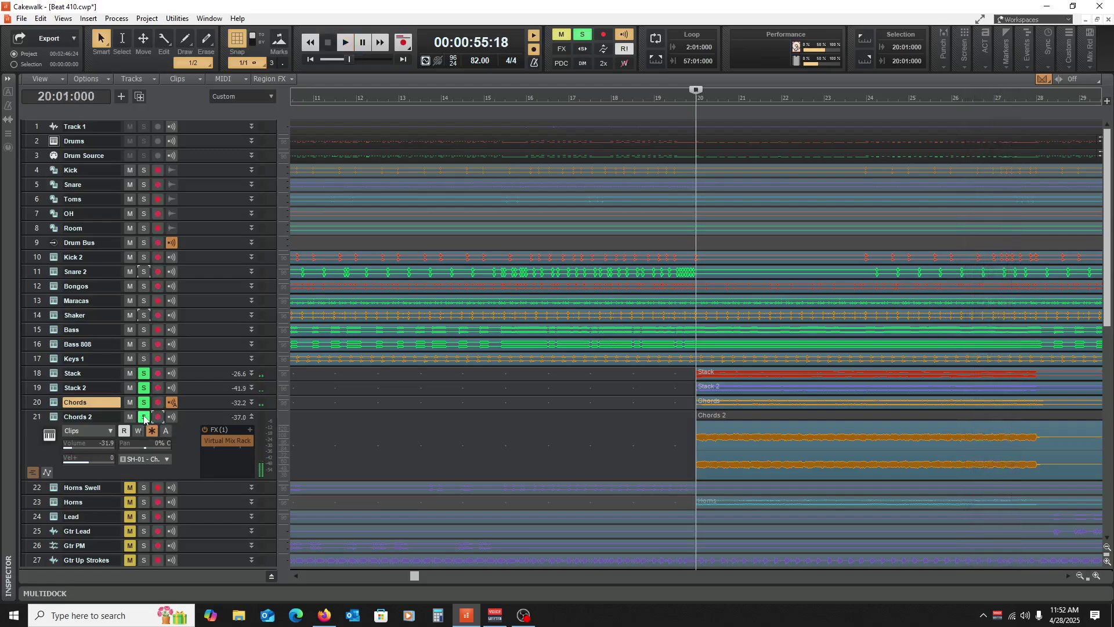
Step: Unsolo the Stack and Chords tracks, play all unmuted tracks from measure 20, and collapse Chords 2
drag(146, 418, 145, 373)
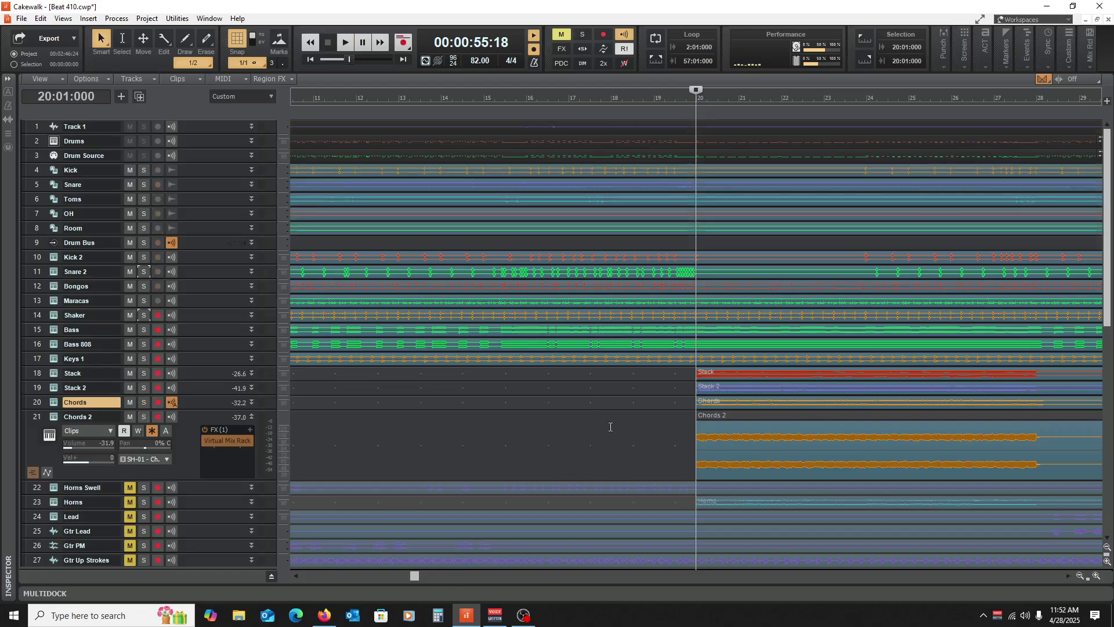
key(space)
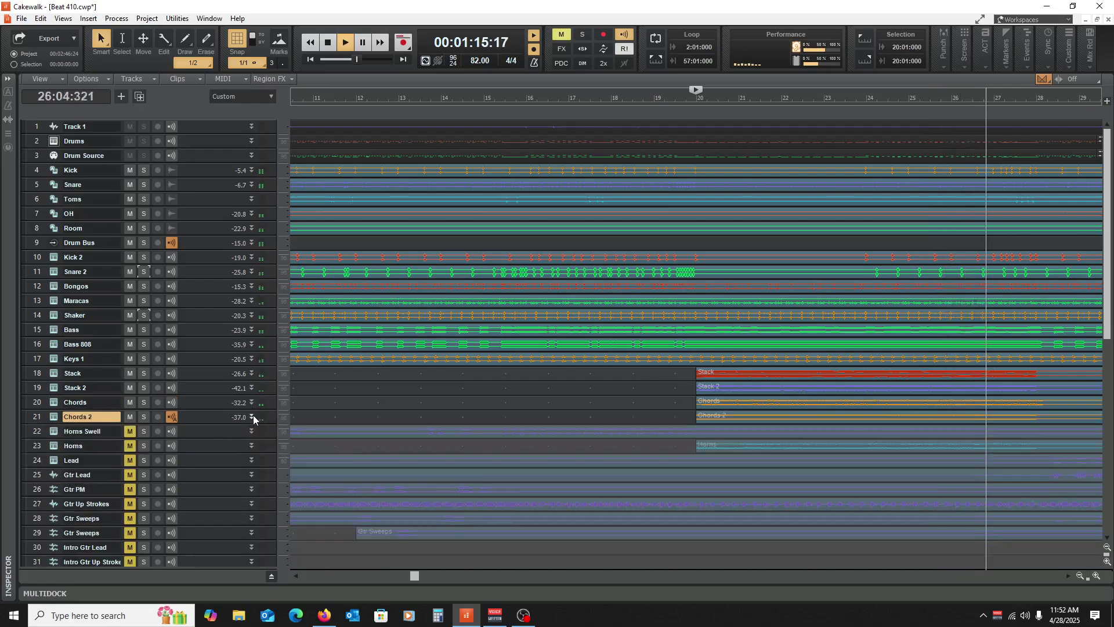
click(253, 416)
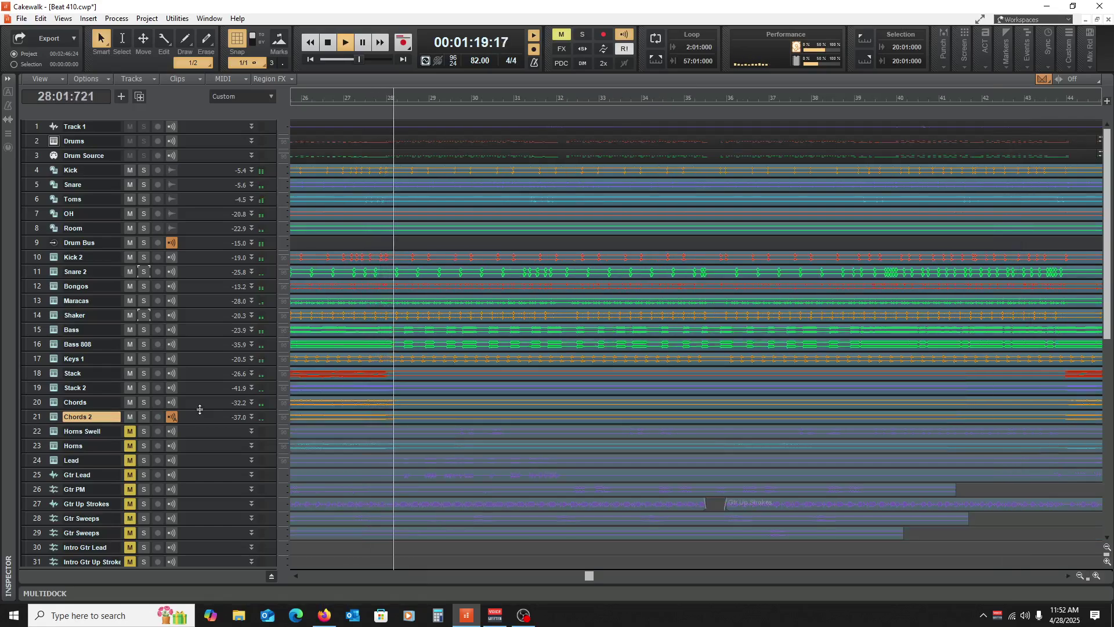
key(space)
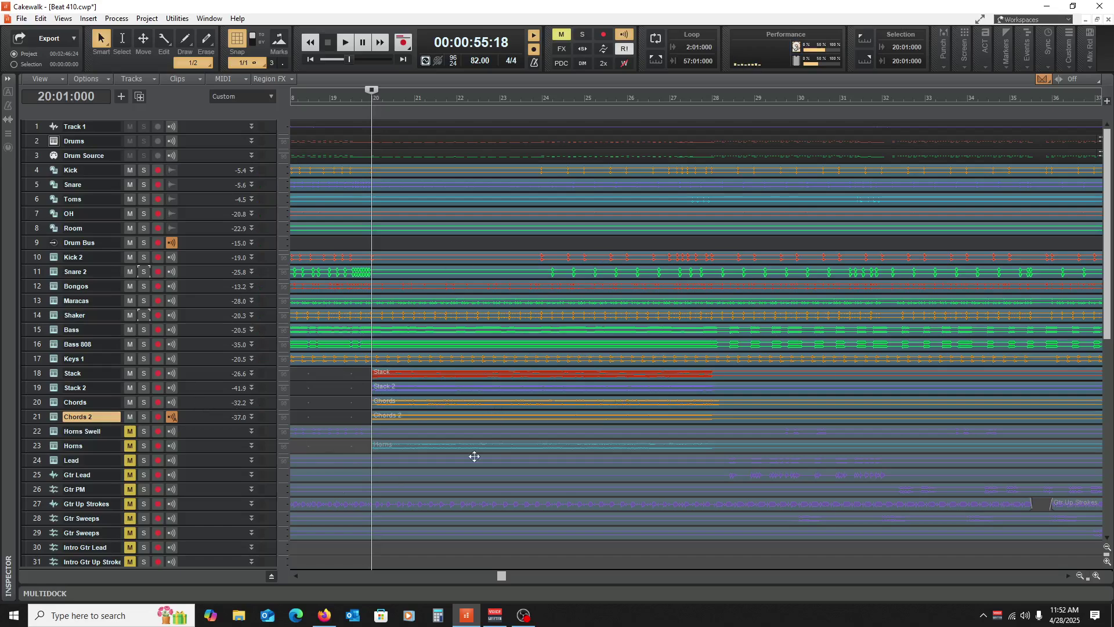
Step: Unmute the Horns Swell and Horns tracks and enlarge both to show their waveforms
click(1081, 577)
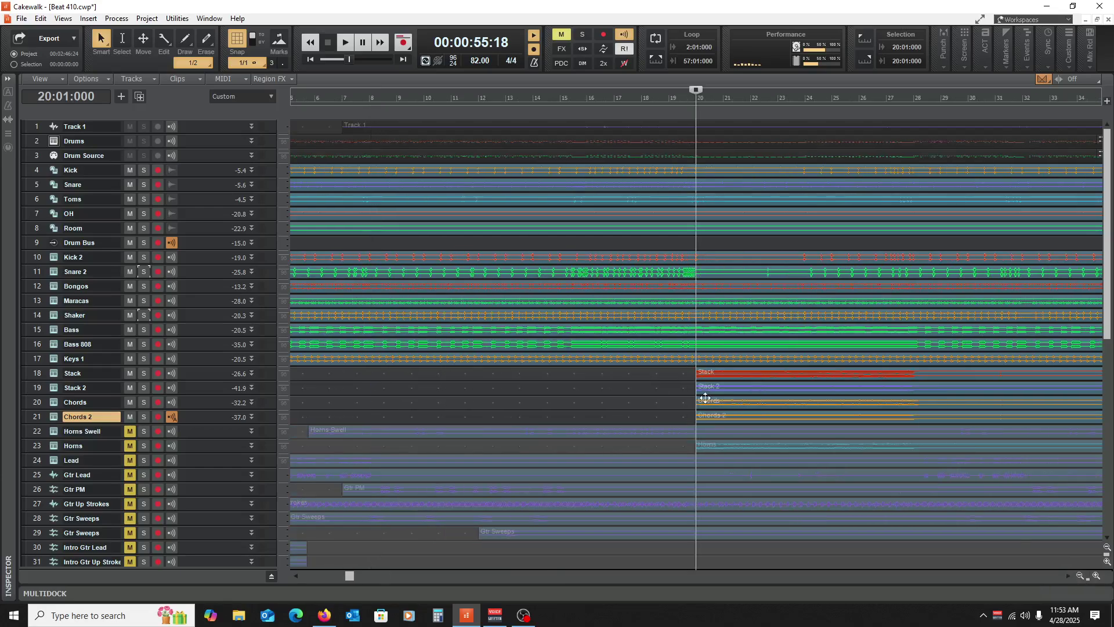
scroll(508, 372, down, 1)
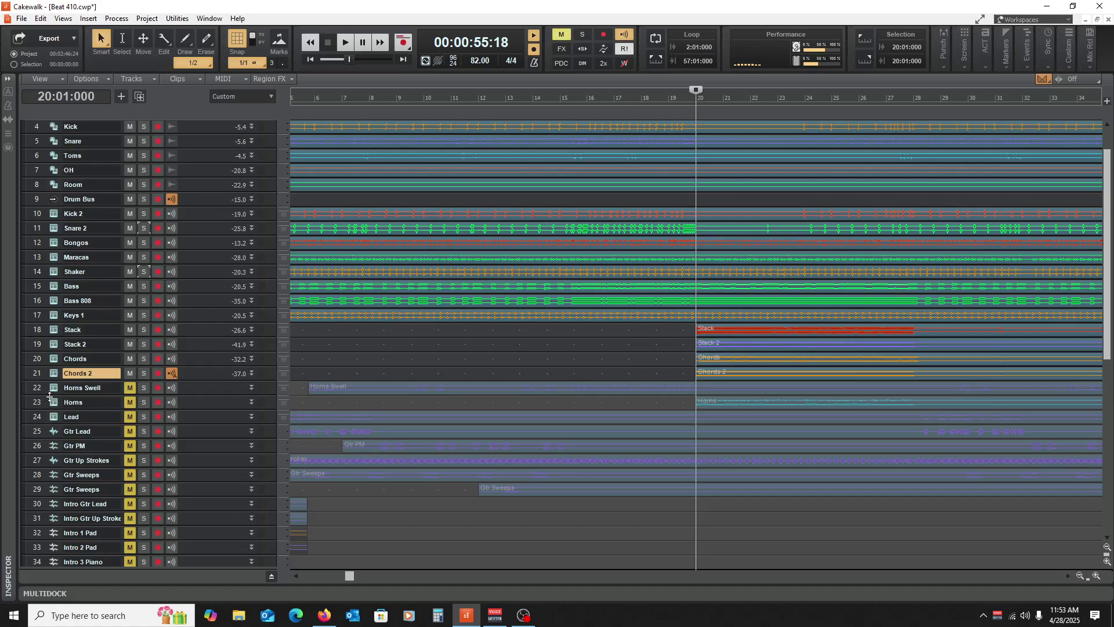
click(131, 390)
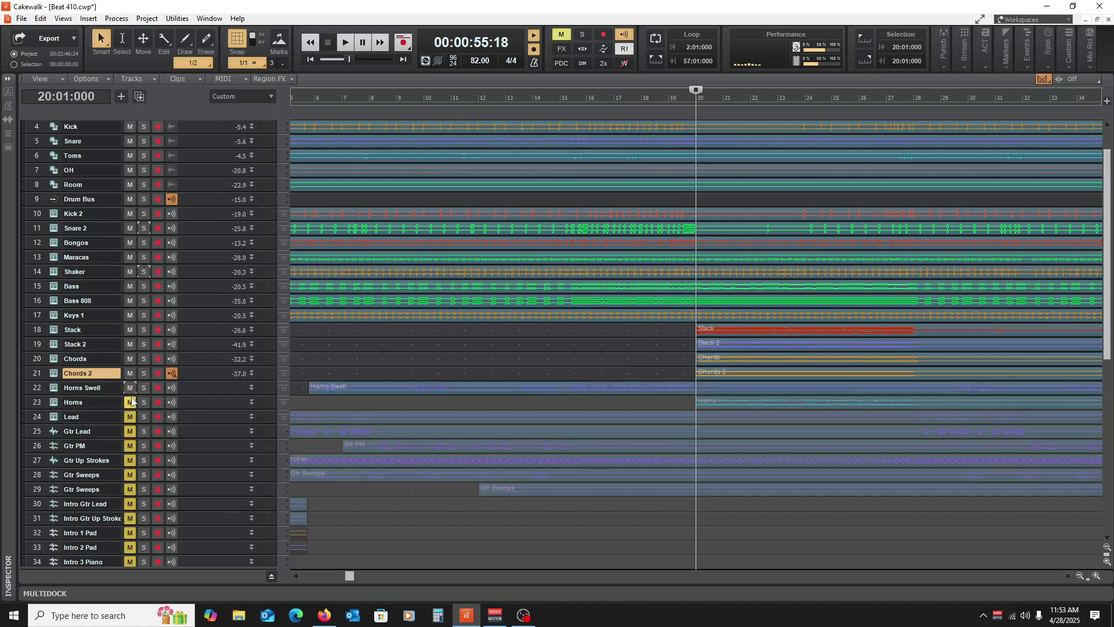
click(130, 402)
drag(193, 395, 195, 437)
double_click(201, 434)
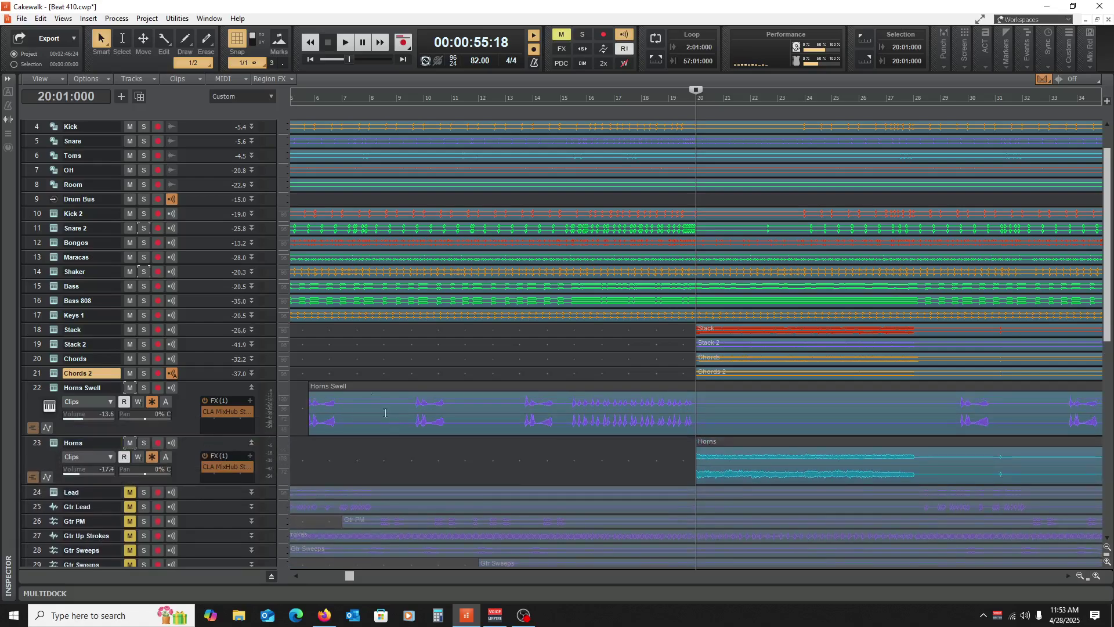
Step: Solo the Horns Swell track and audition its first swell from measure 5
click(313, 353)
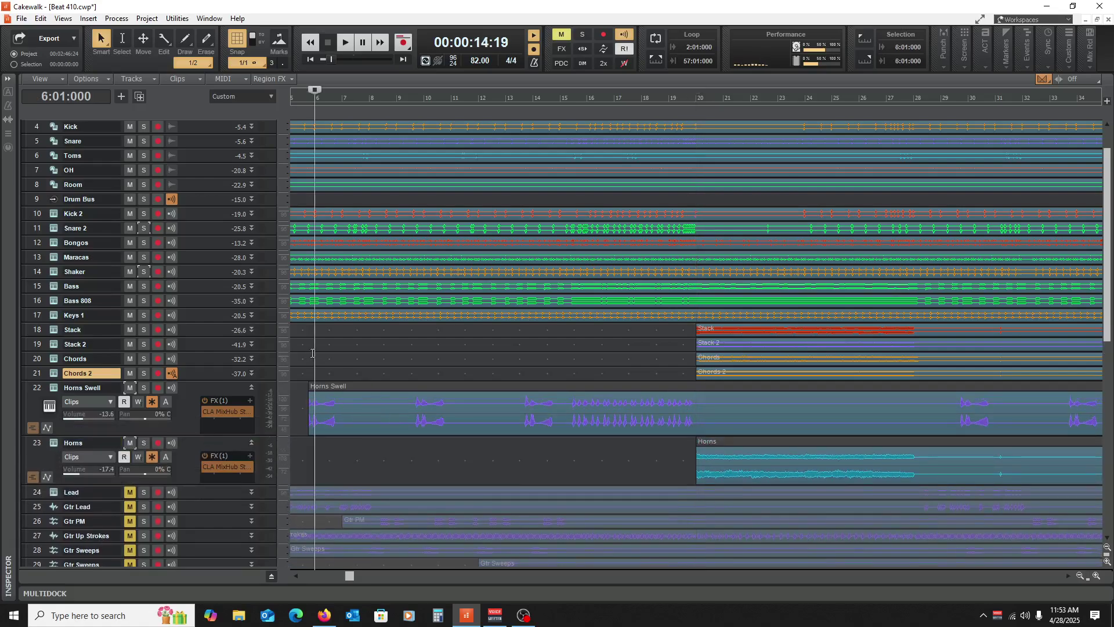
click(144, 387)
click(1096, 576)
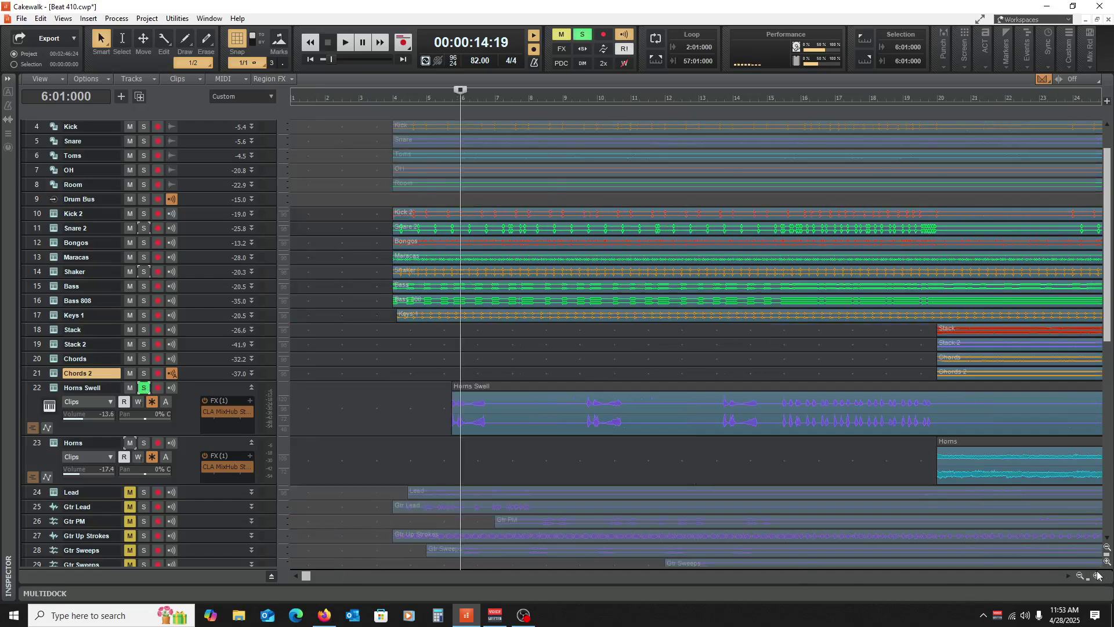
click(1096, 575)
click(505, 105)
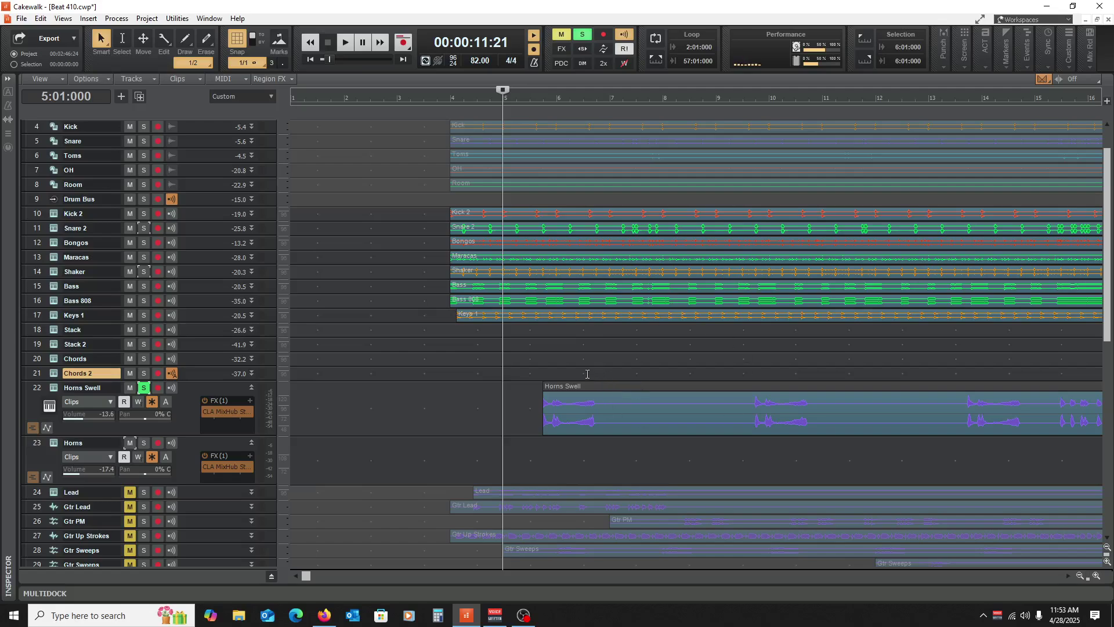
key(space)
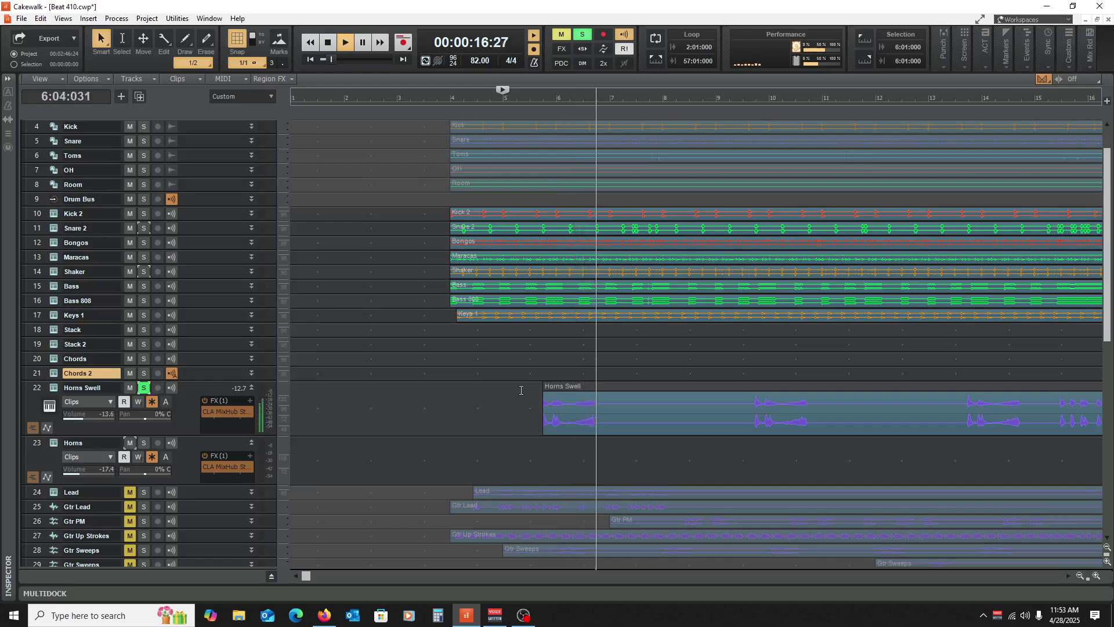
key(space)
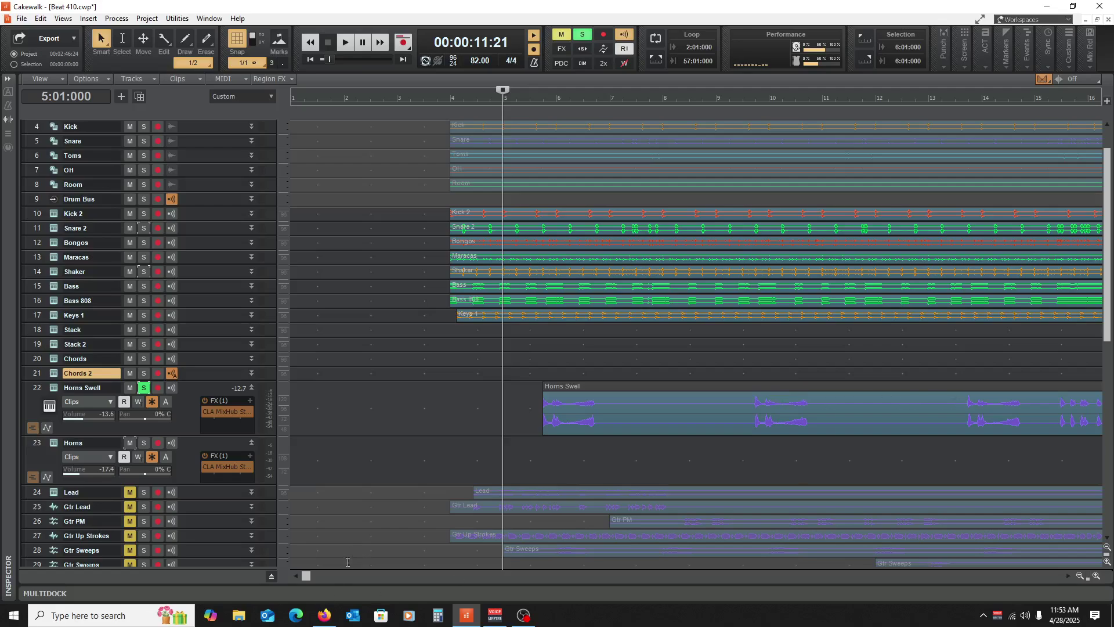
Step: Audition the soloed Horns Swell track from measure 13 through its faster passage up to measure 20
drag(308, 575, 360, 576)
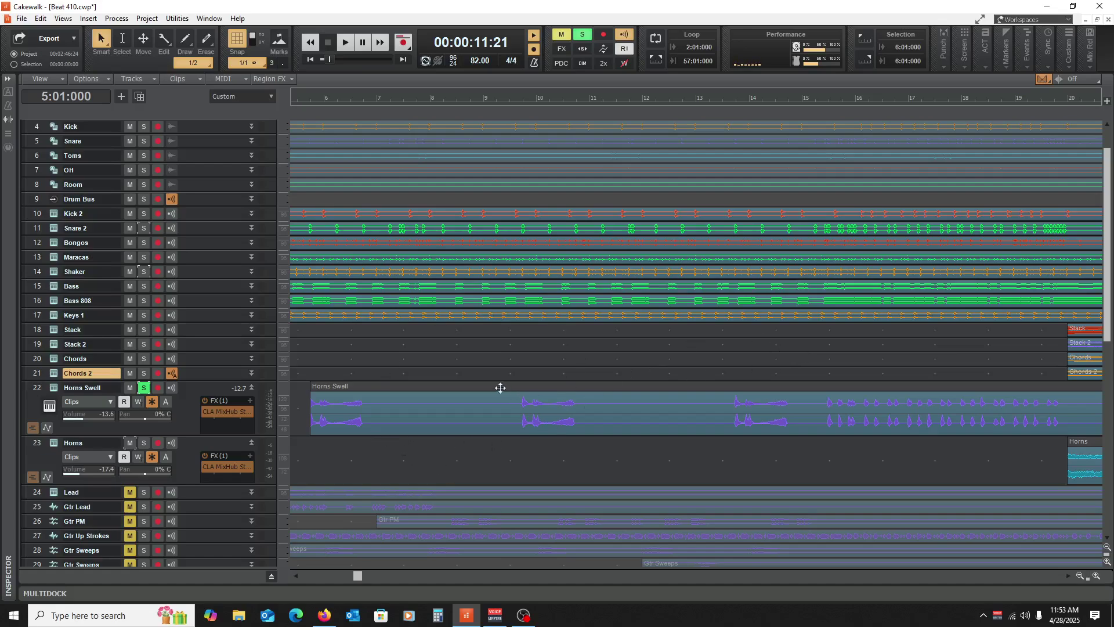
click(756, 350)
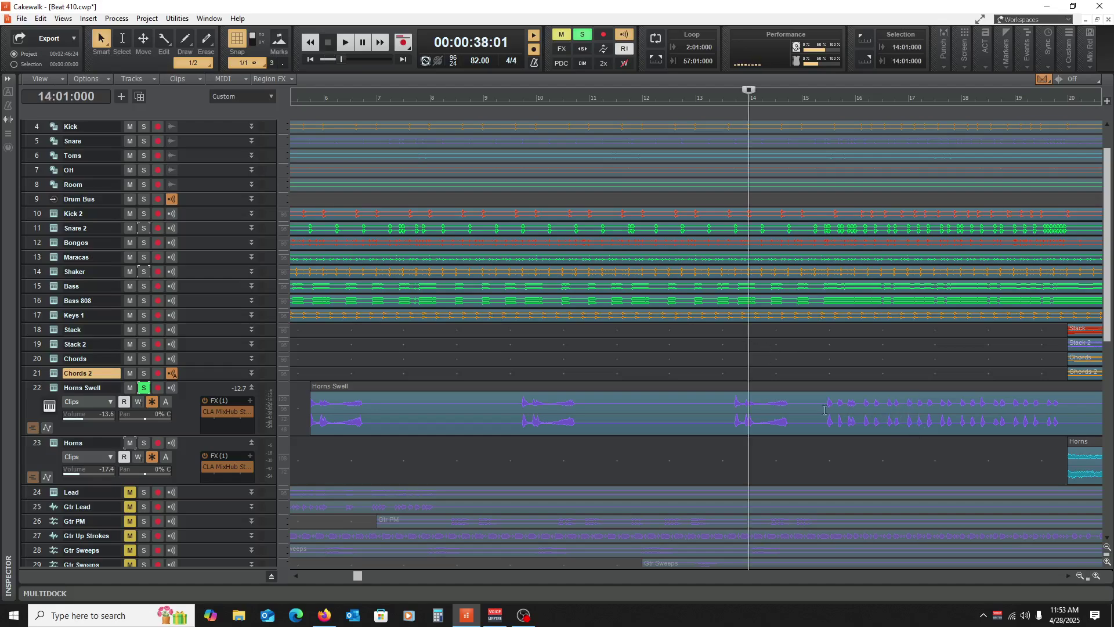
click(696, 99)
key(space)
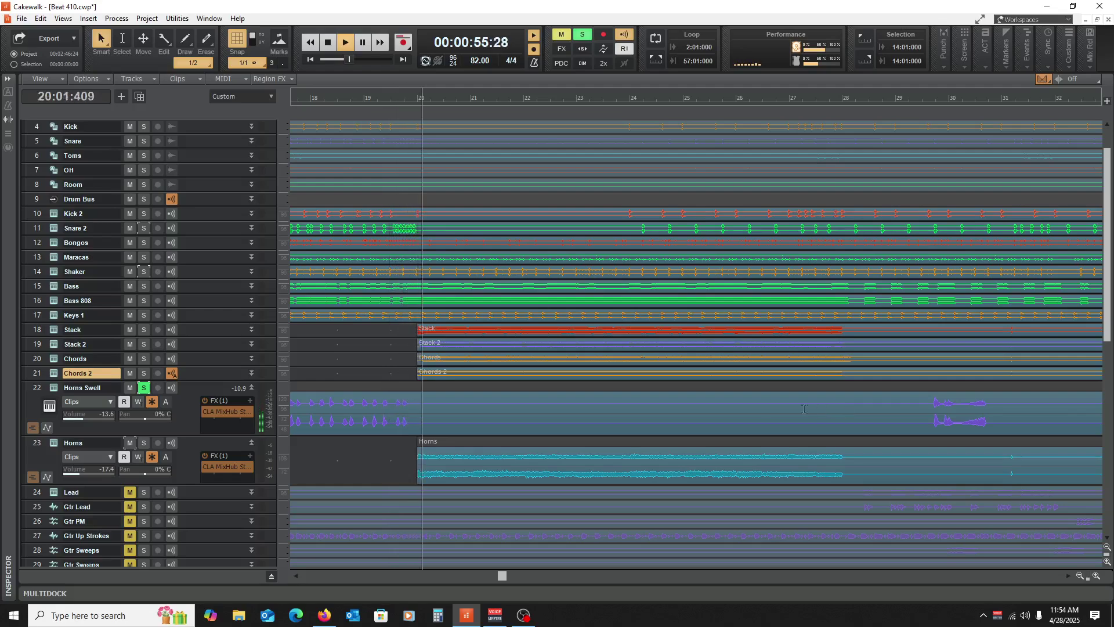
key(space)
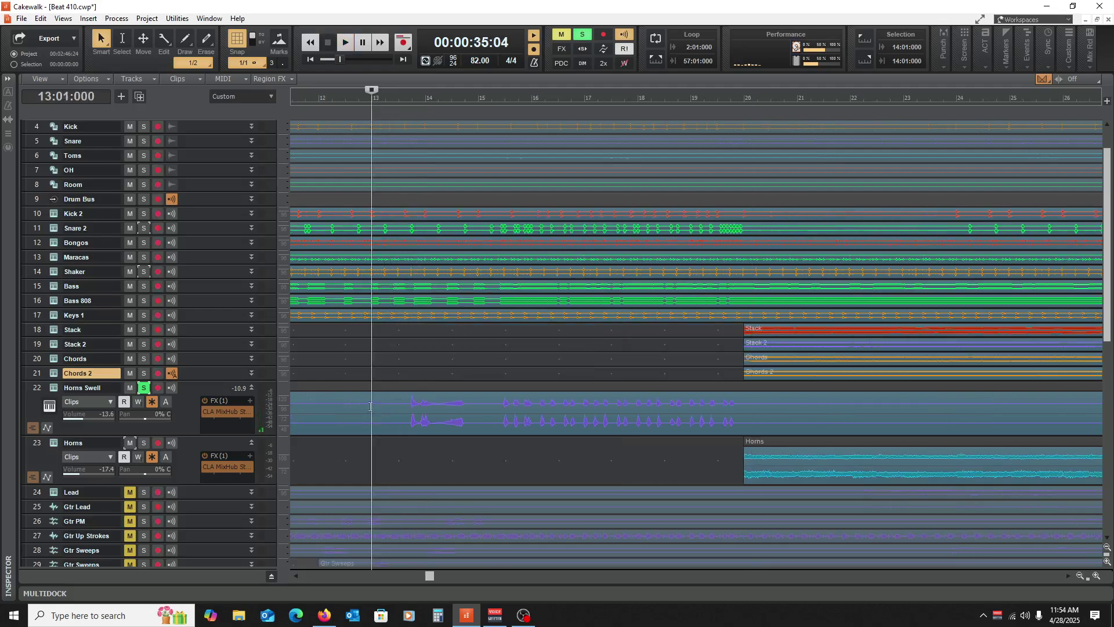
Step: Unsolo Horns Swell and play it with all other unmuted tracks from measure 13
click(143, 387)
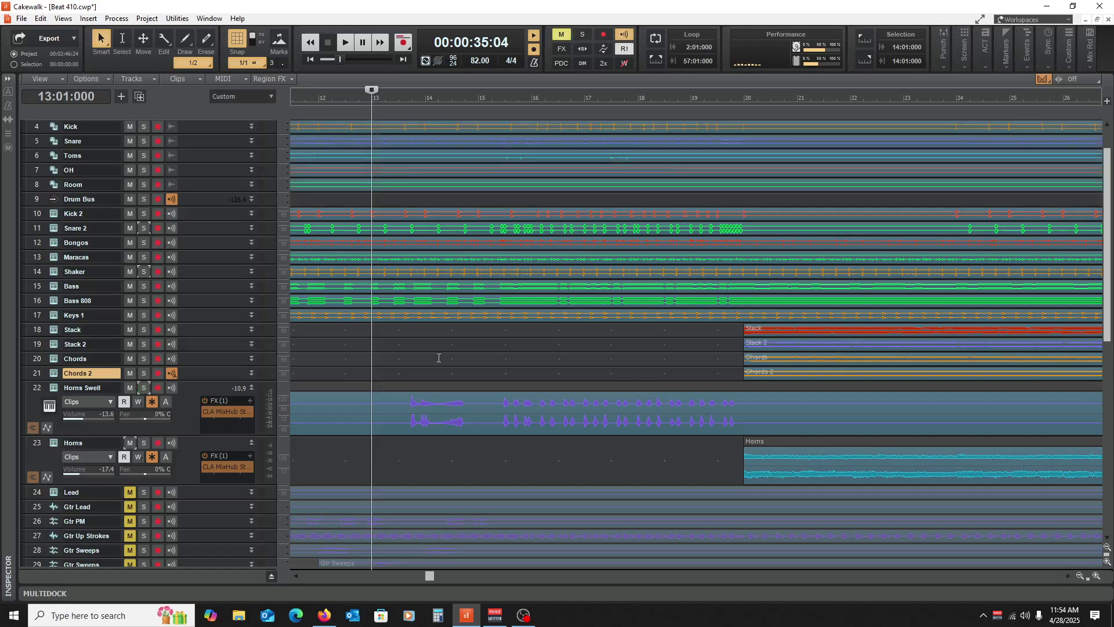
key(space)
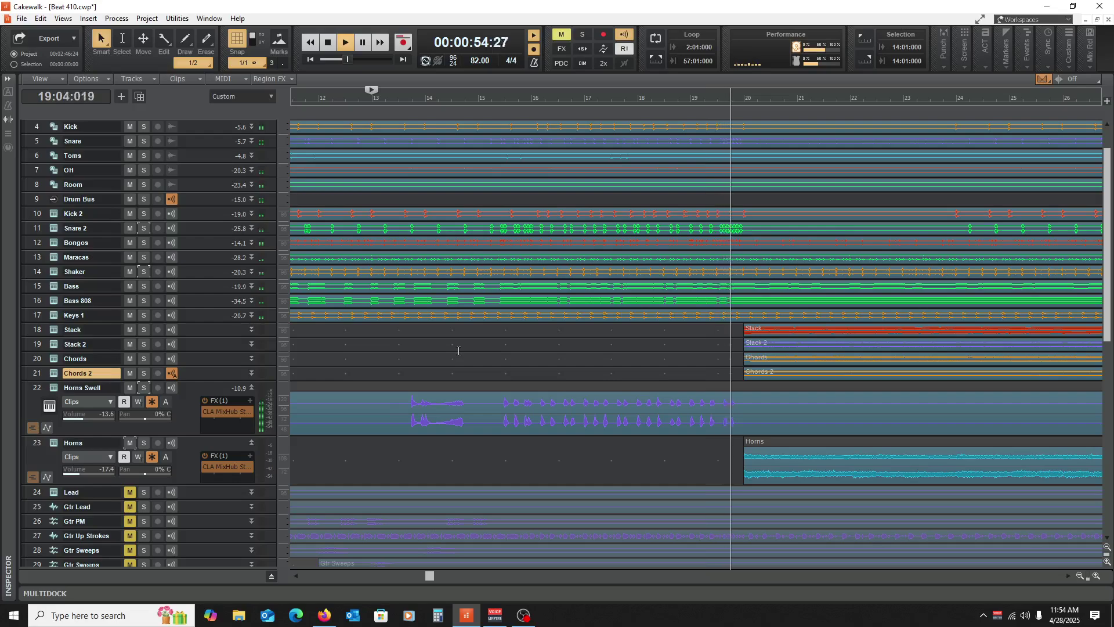
key(space)
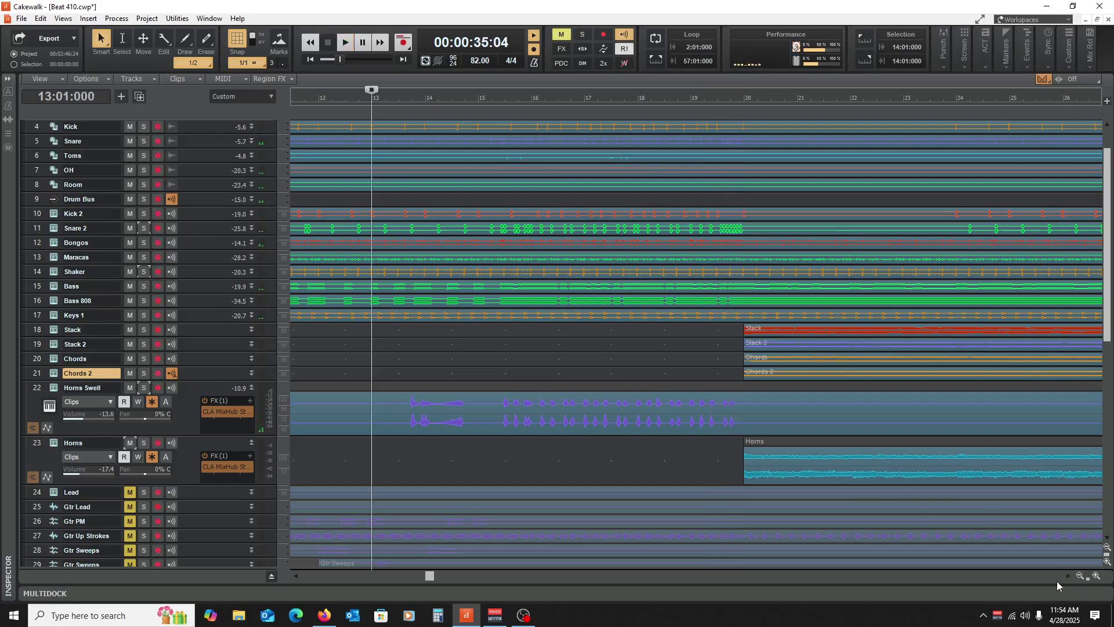
Step: Examine where the Horns Swell parts fall across the arrangement, and place the playhead at measure 4
click(1081, 575)
click(1081, 576)
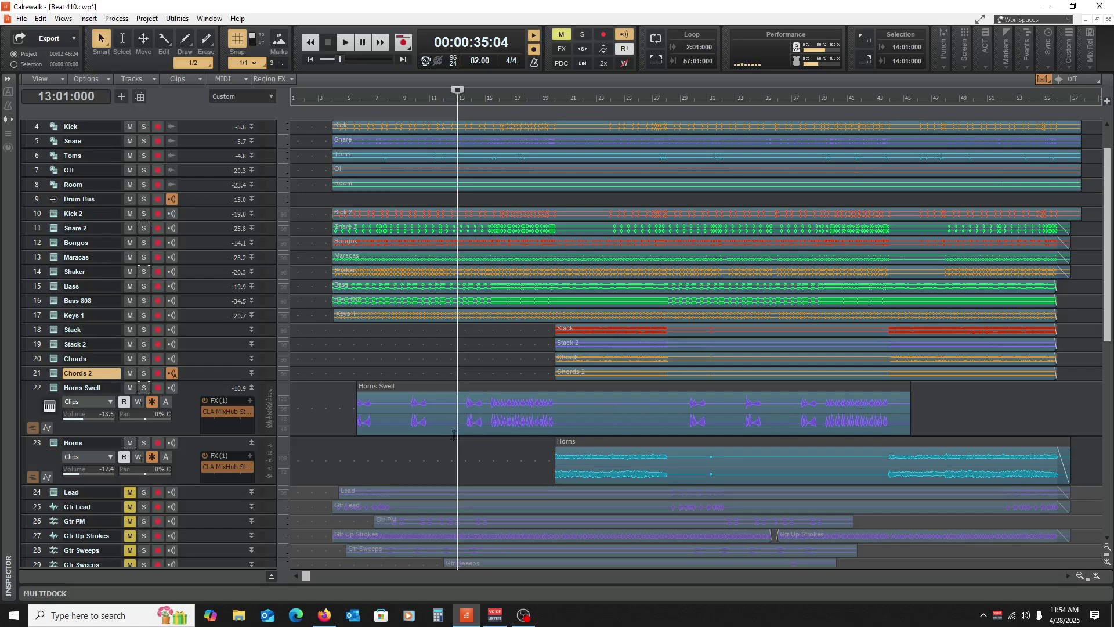
click(1096, 576)
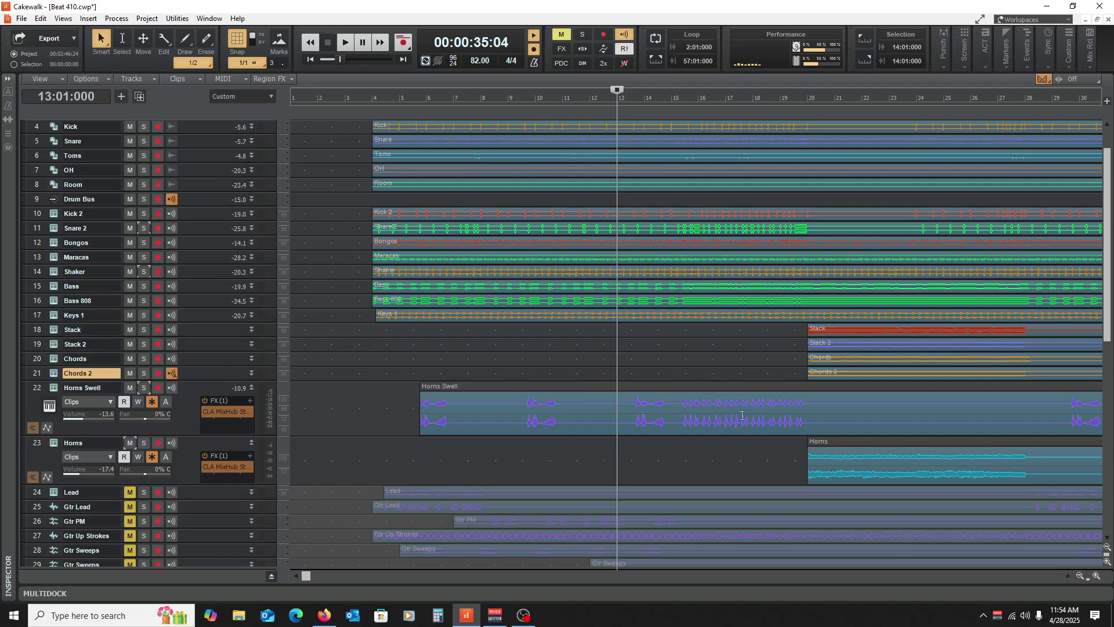
click(392, 325)
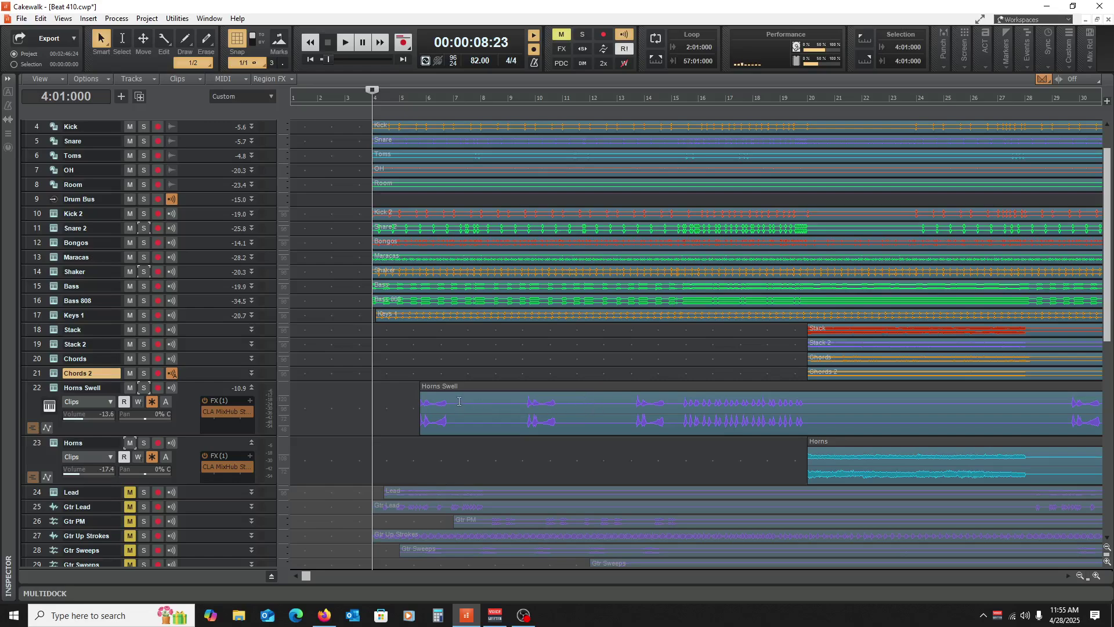
Step: Collapse the Horns Swell track, then solo Horns and audition it from measure 20 to measure 28
click(251, 388)
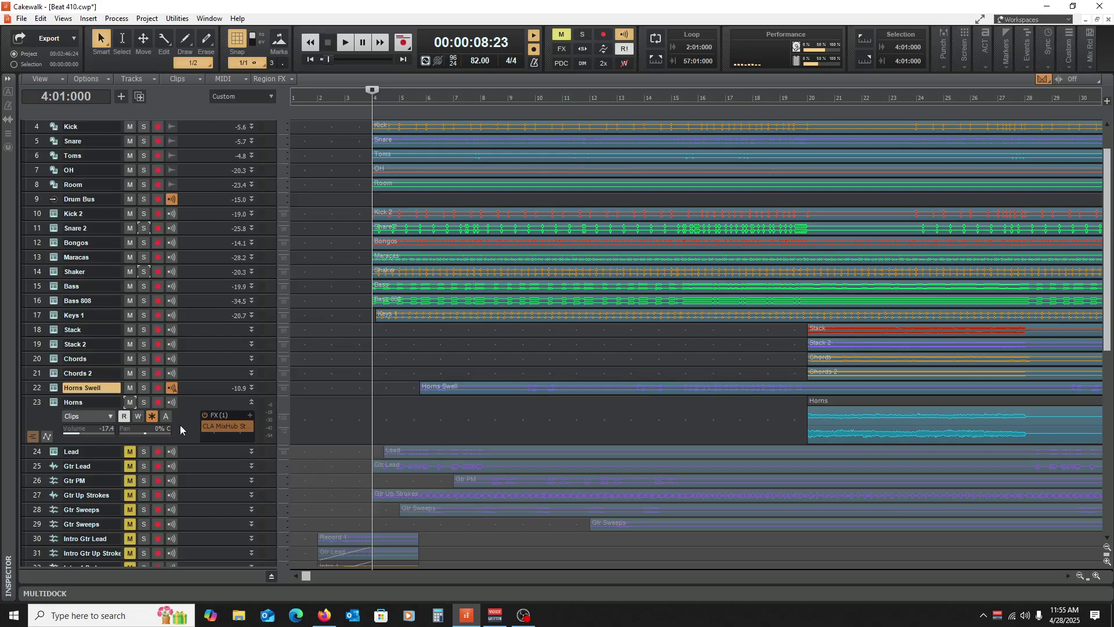
click(144, 402)
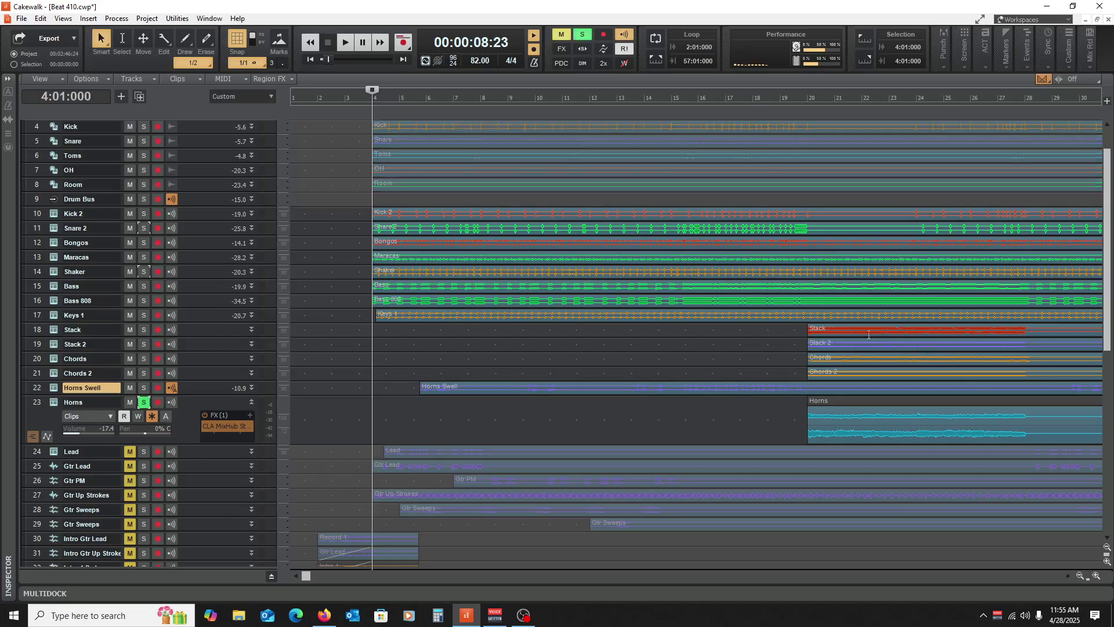
click(799, 341)
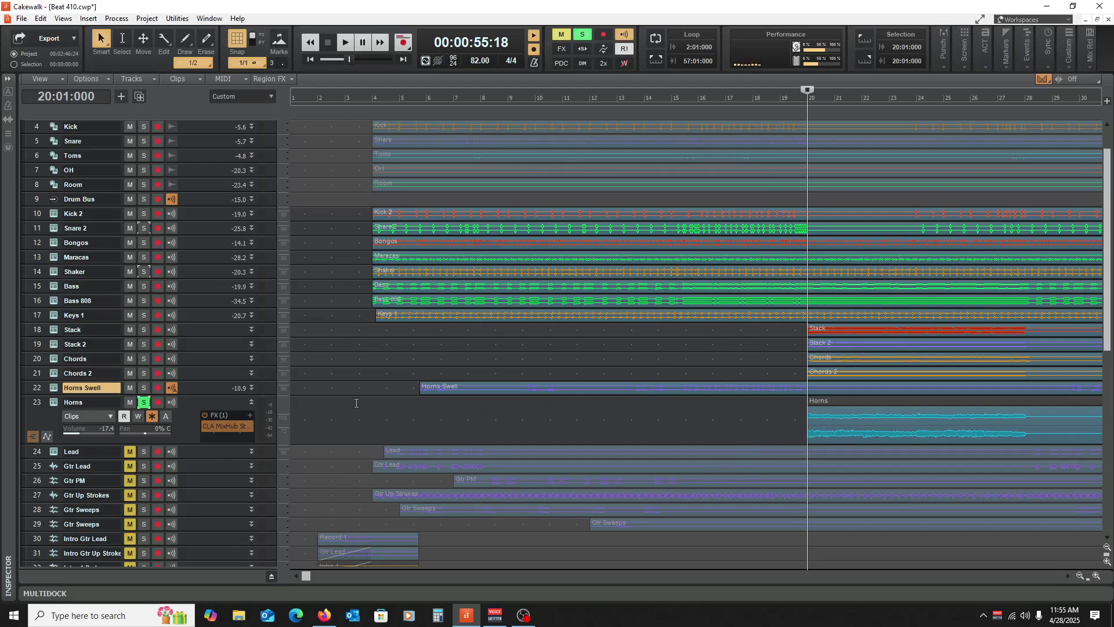
key(space)
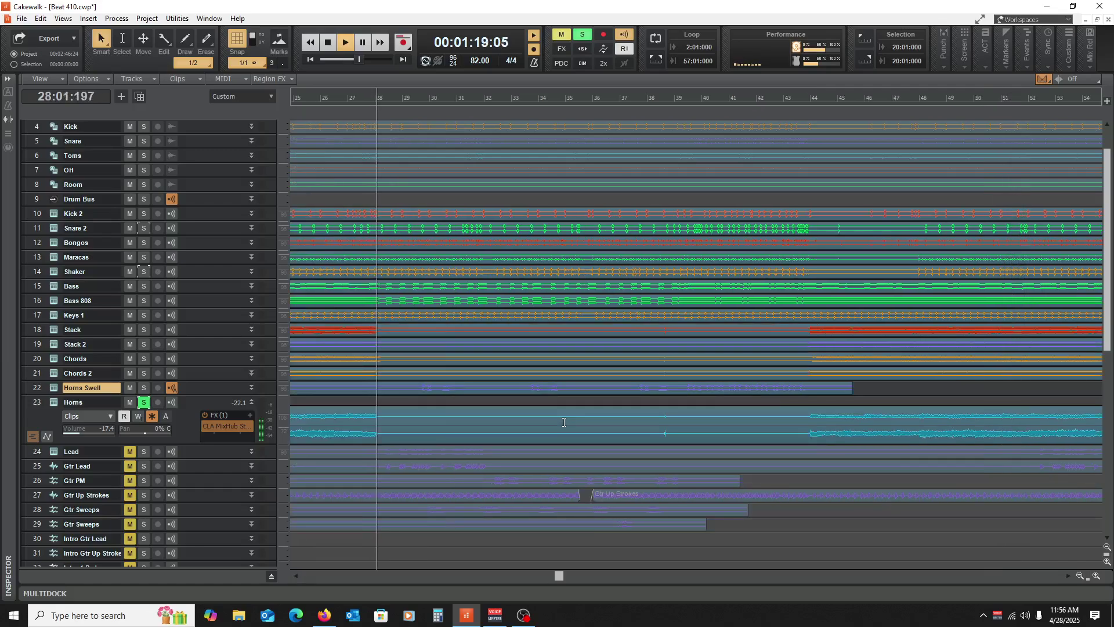
key(space)
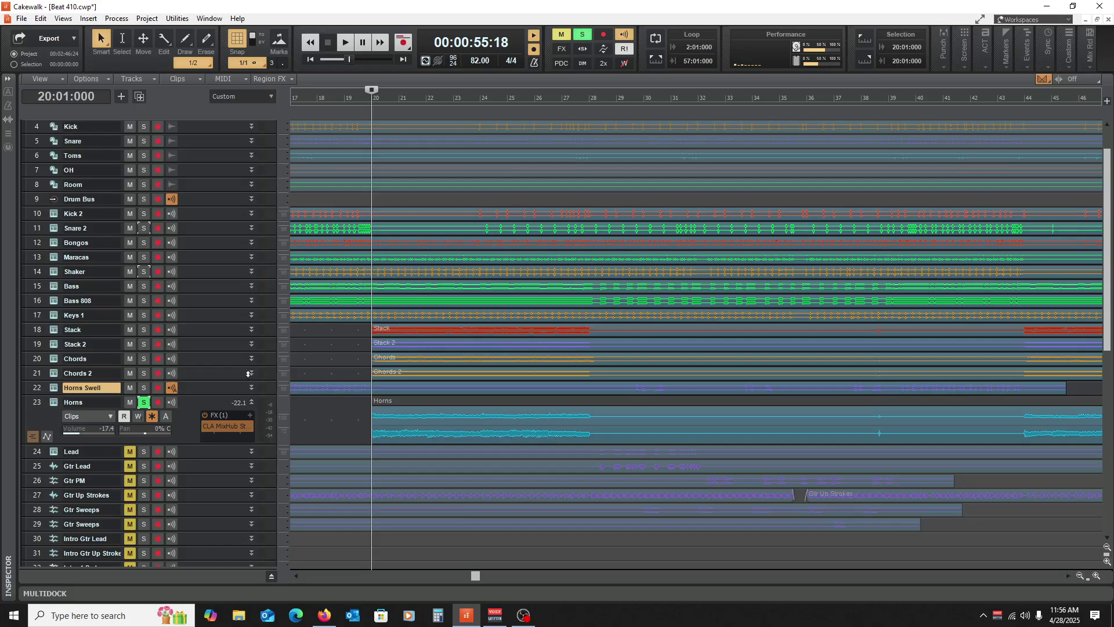
Step: Collapse and unsolo the Horns track, and play it with all other unmuted tracks from measure 20
click(252, 402)
click(143, 403)
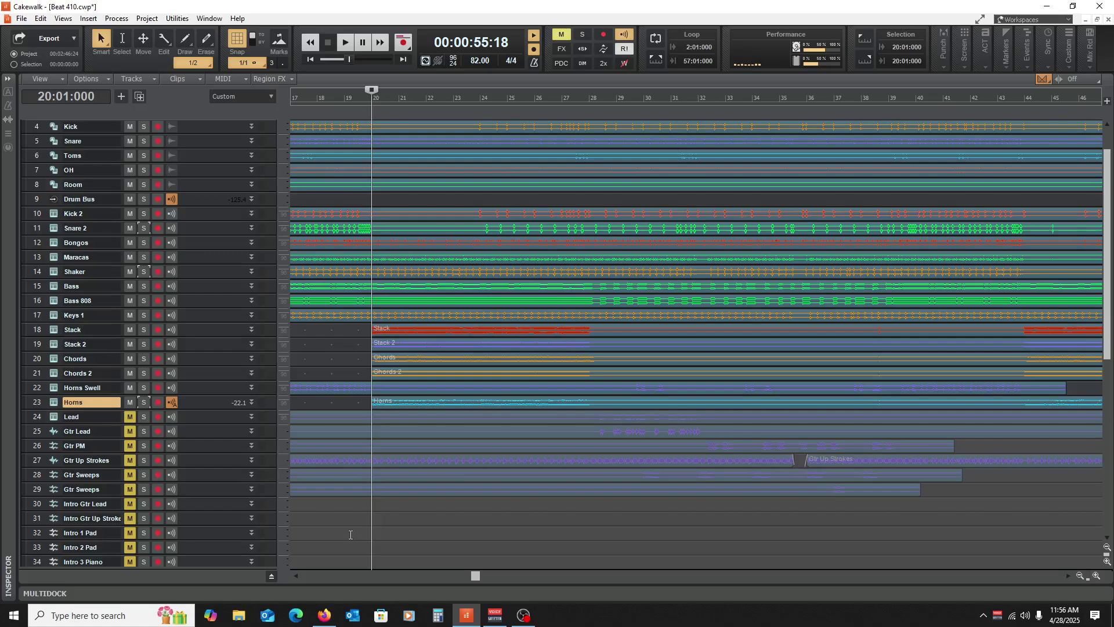
key(space)
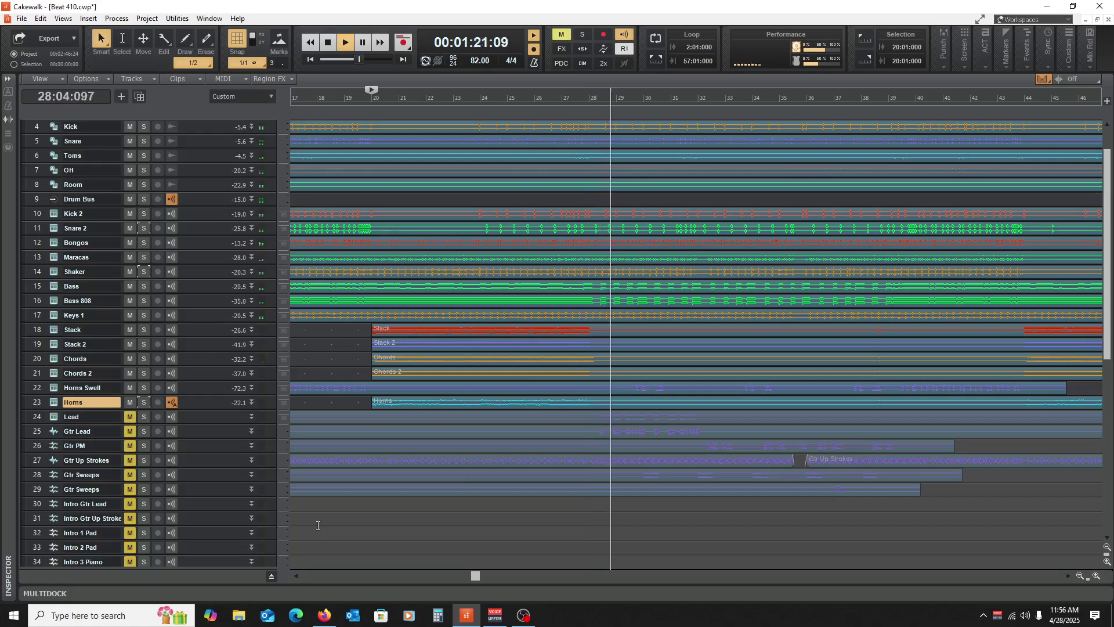
key(space)
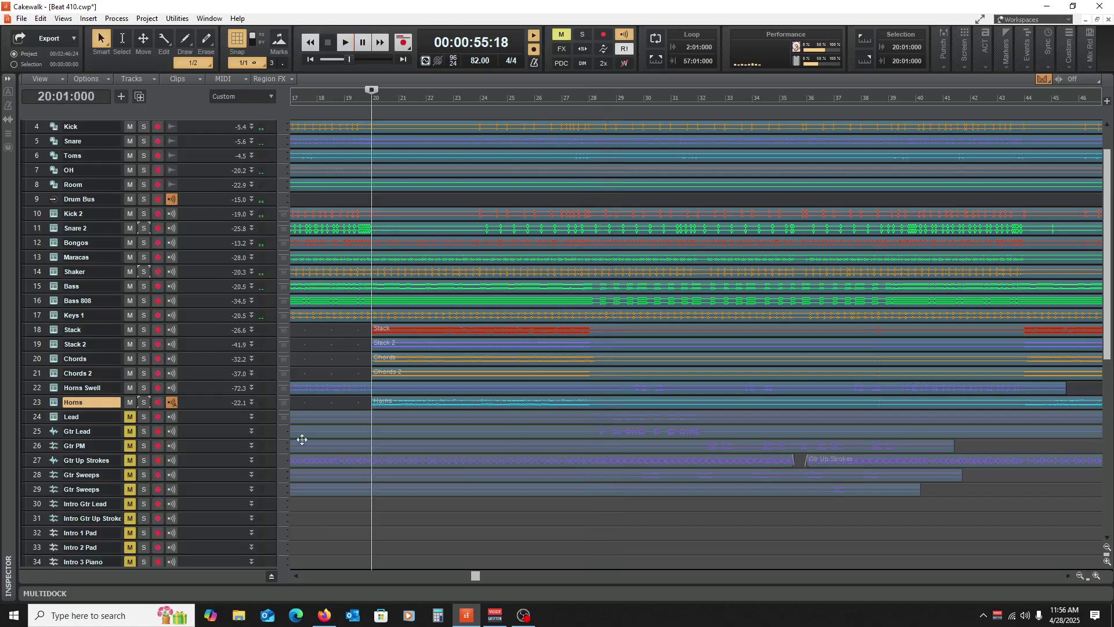
Step: Return to the project start, consult the Chord Theory spreadsheet in Firefox, and switch back to Cakewalk
key(w)
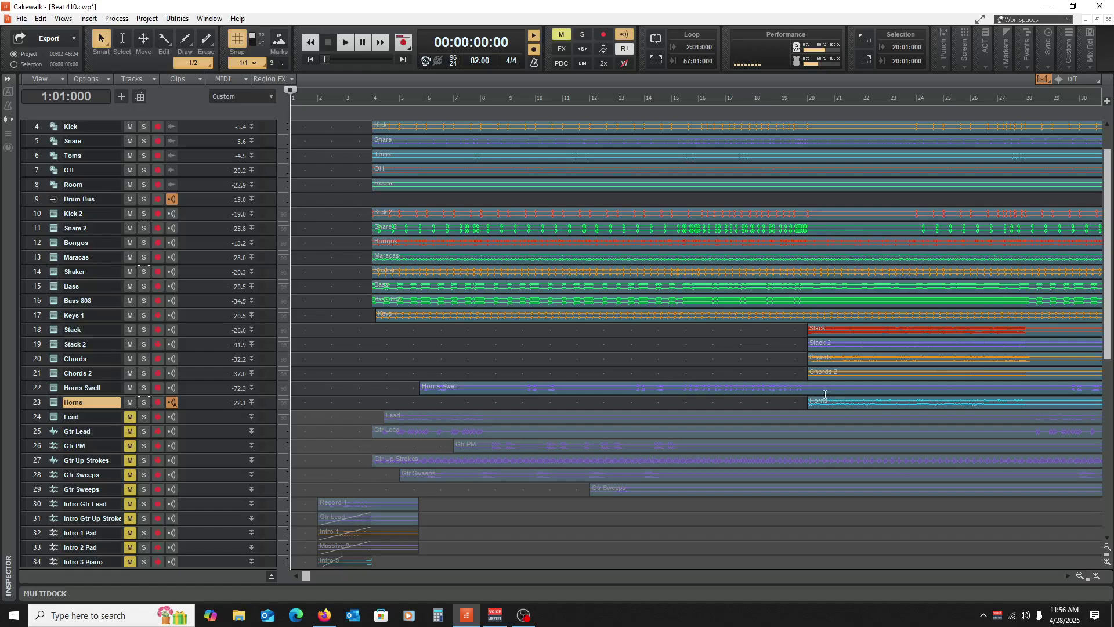
scroll(490, 360, down, 3)
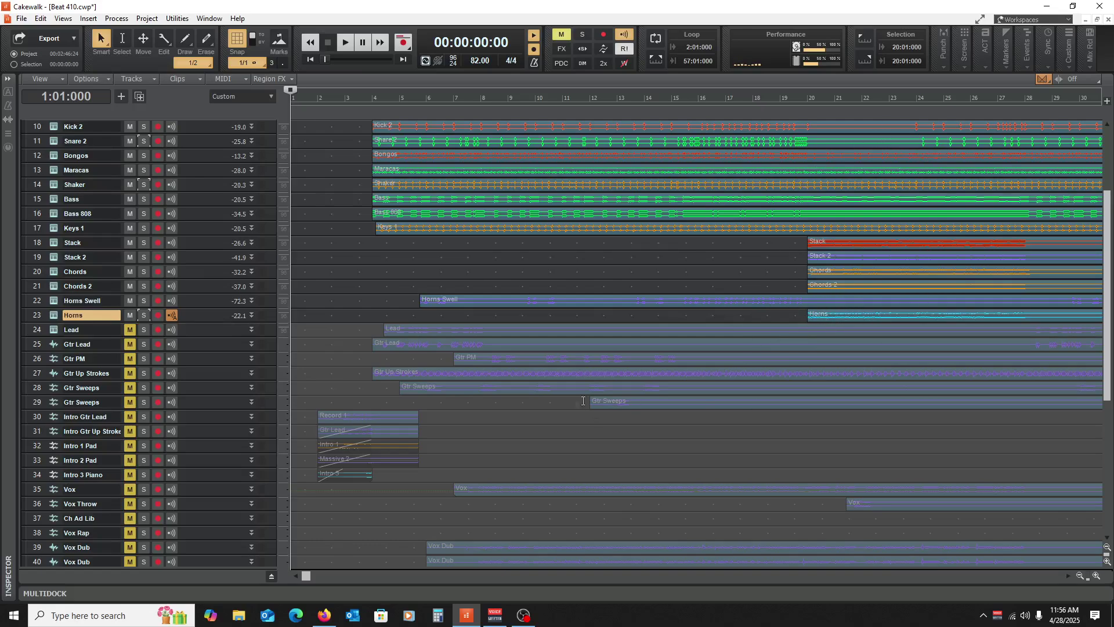
click(324, 615)
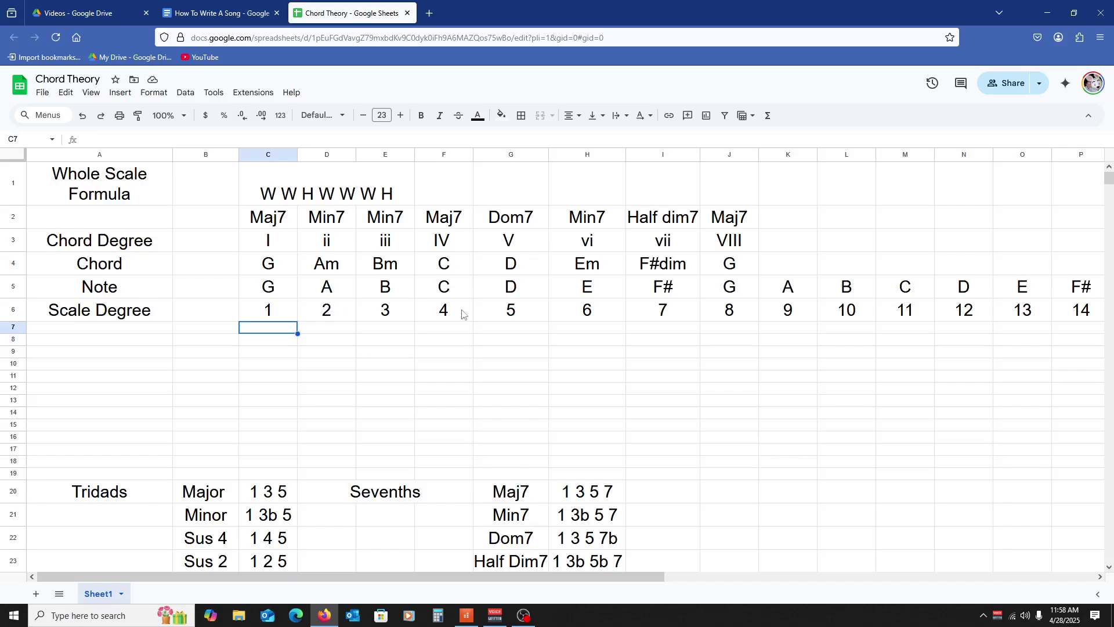
click(467, 621)
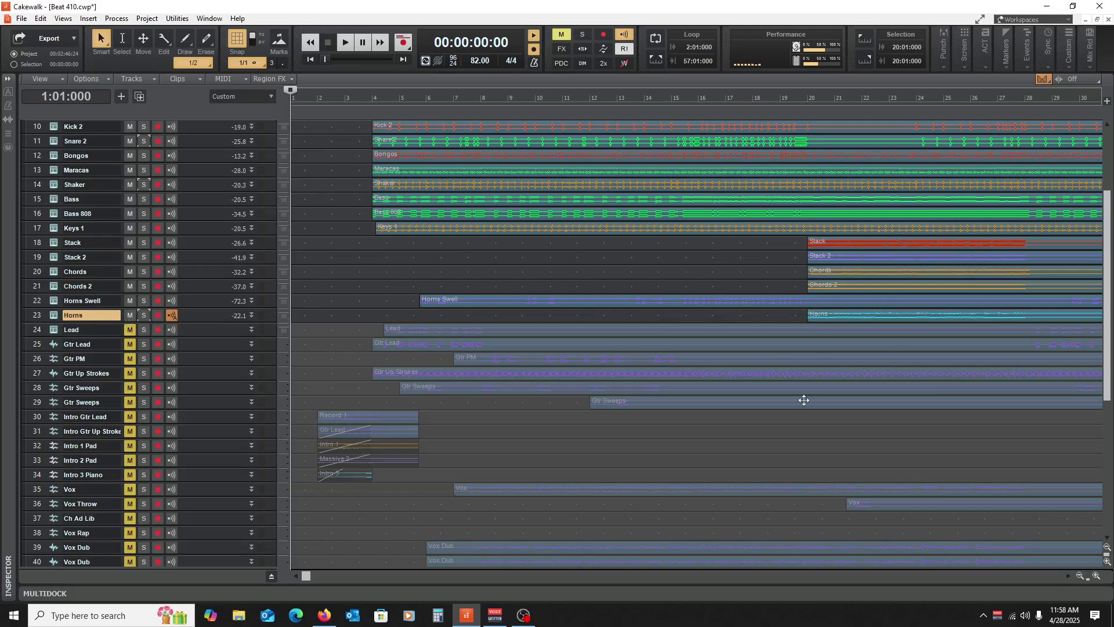
Step: Replay the unmuted mix from measure 20 to about measure 23
click(802, 442)
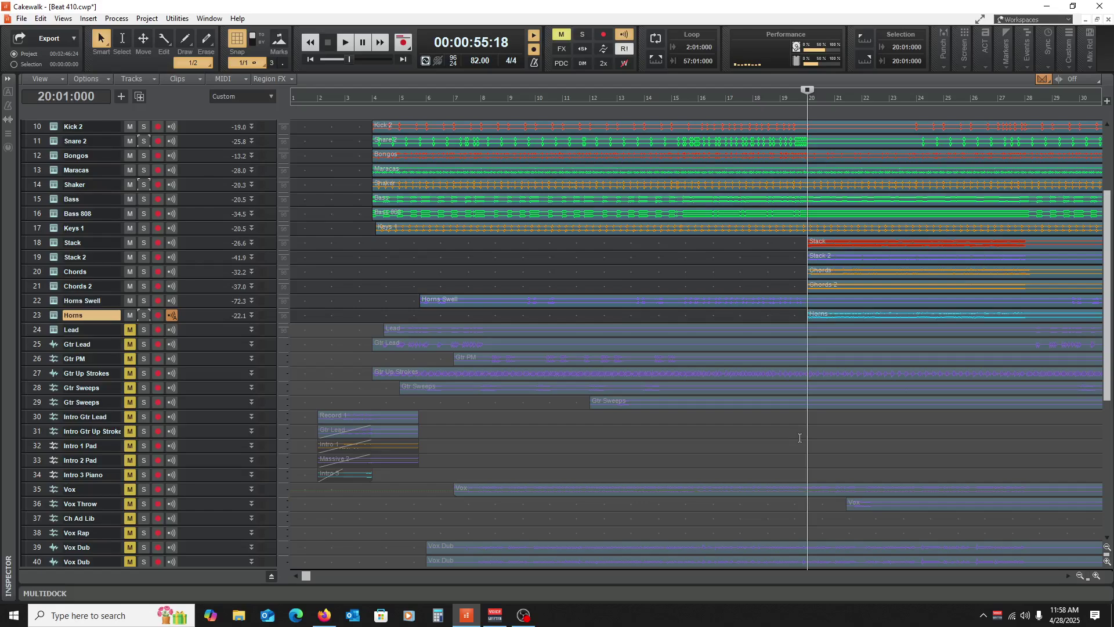
key(space)
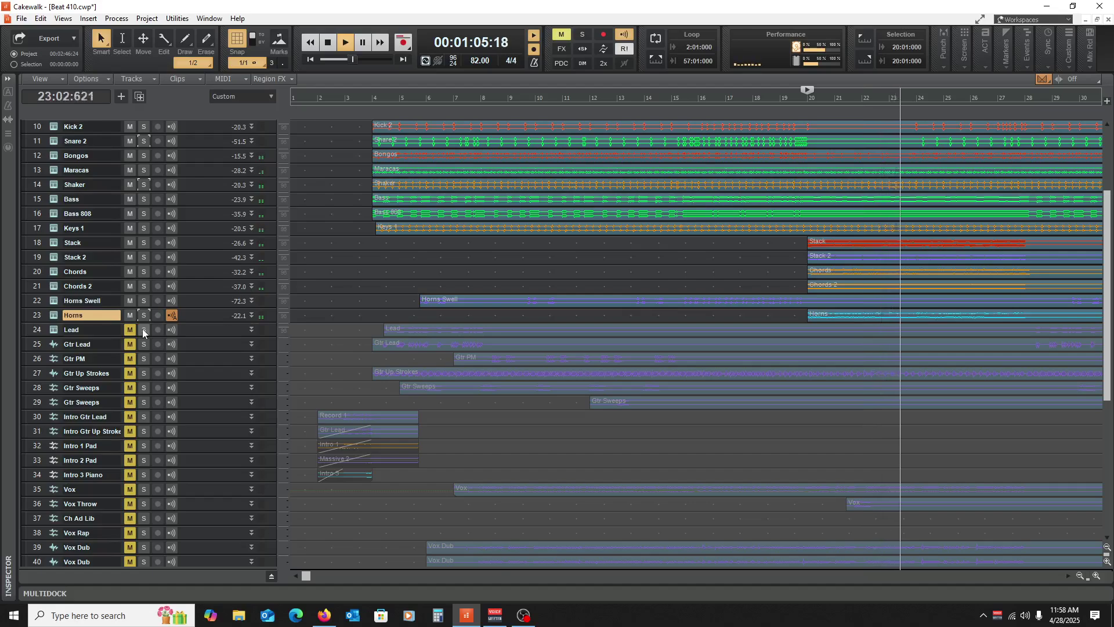
key(space)
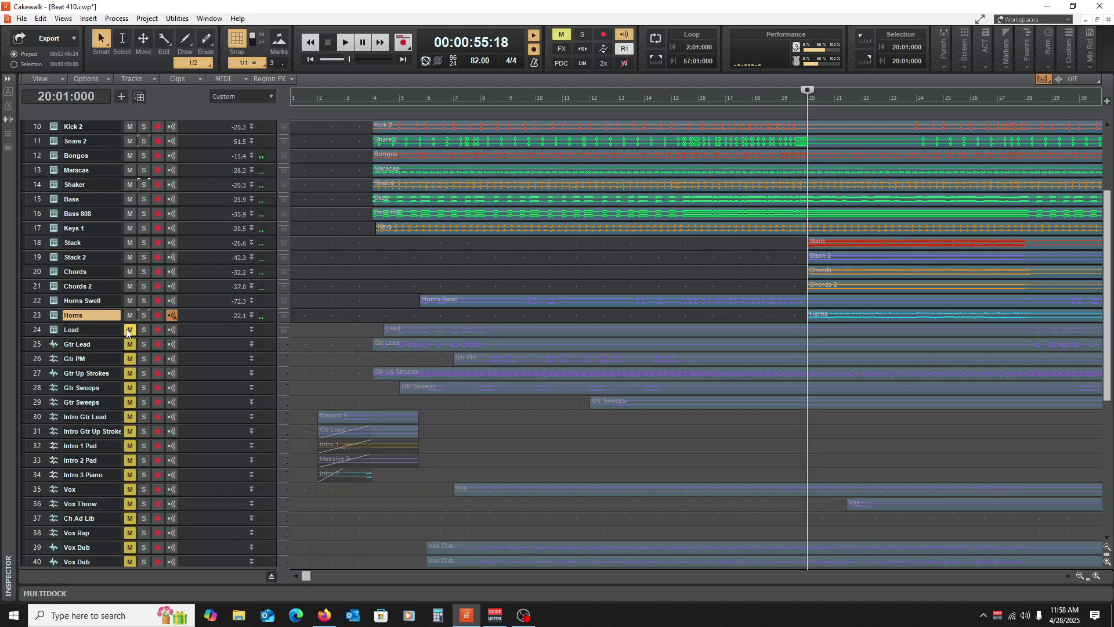
Step: Unmute and enlarge the Lead track, and audition it soloed from measure 4 to measure 8
click(129, 329)
drag(188, 336, 189, 403)
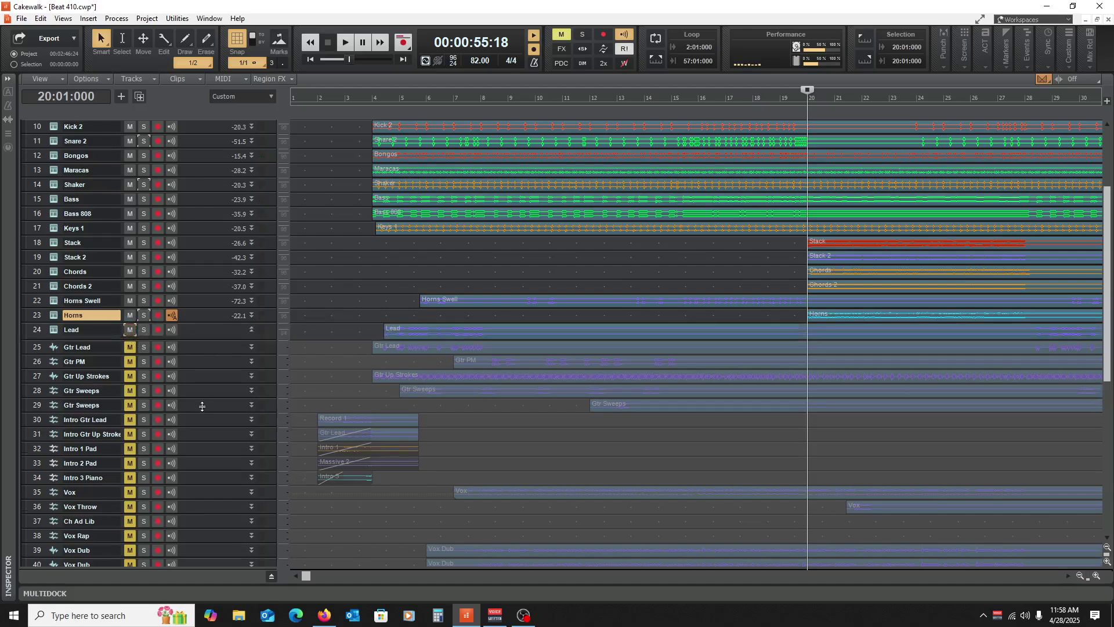
click(374, 273)
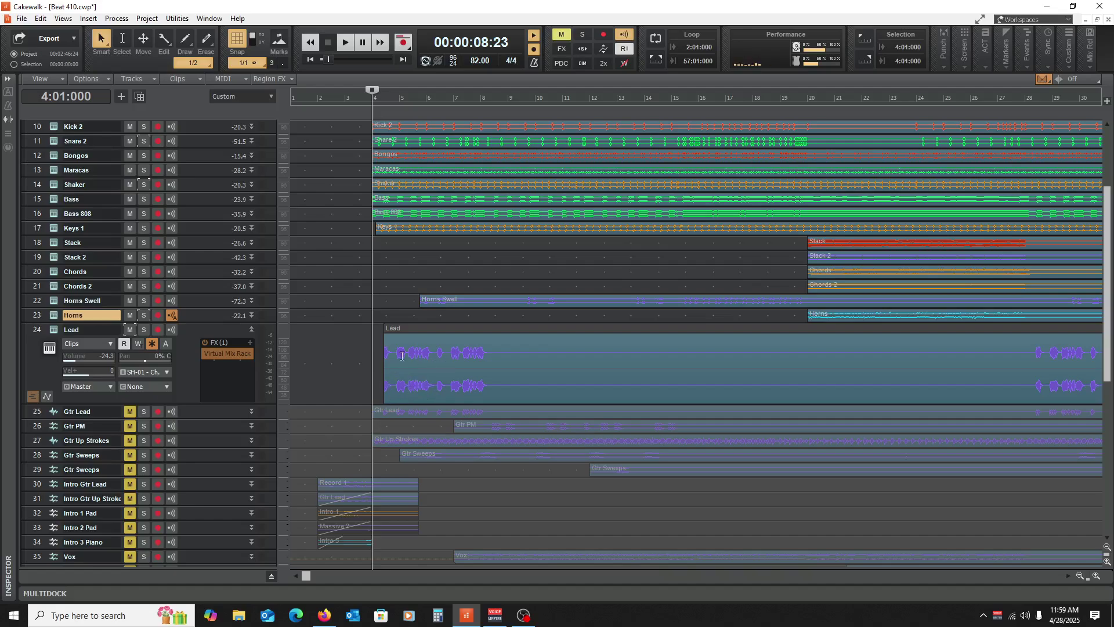
key(space)
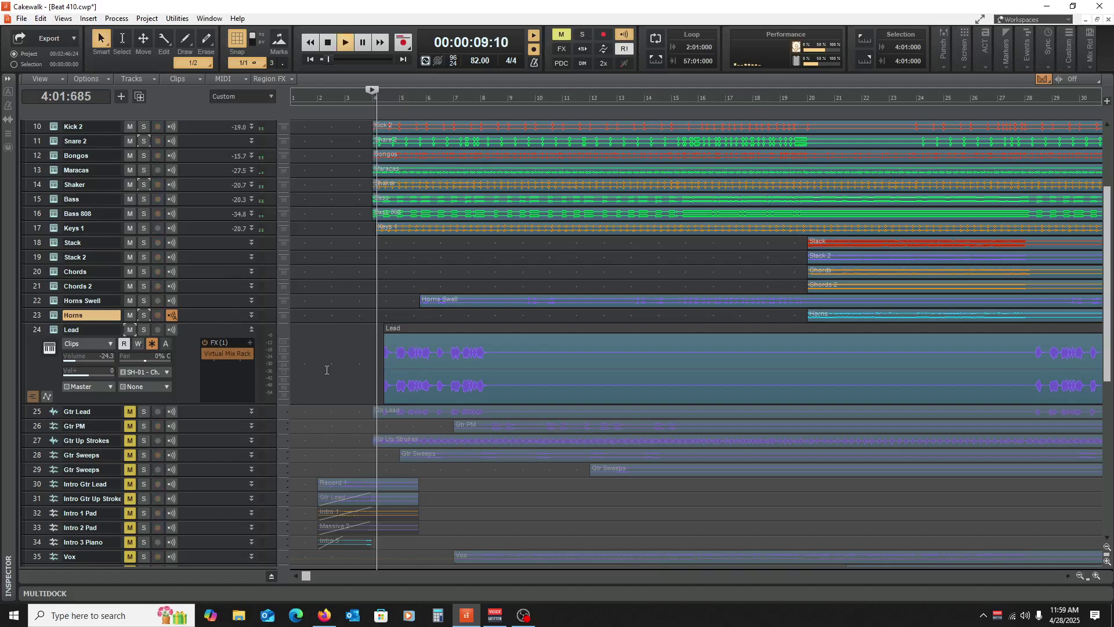
click(144, 330)
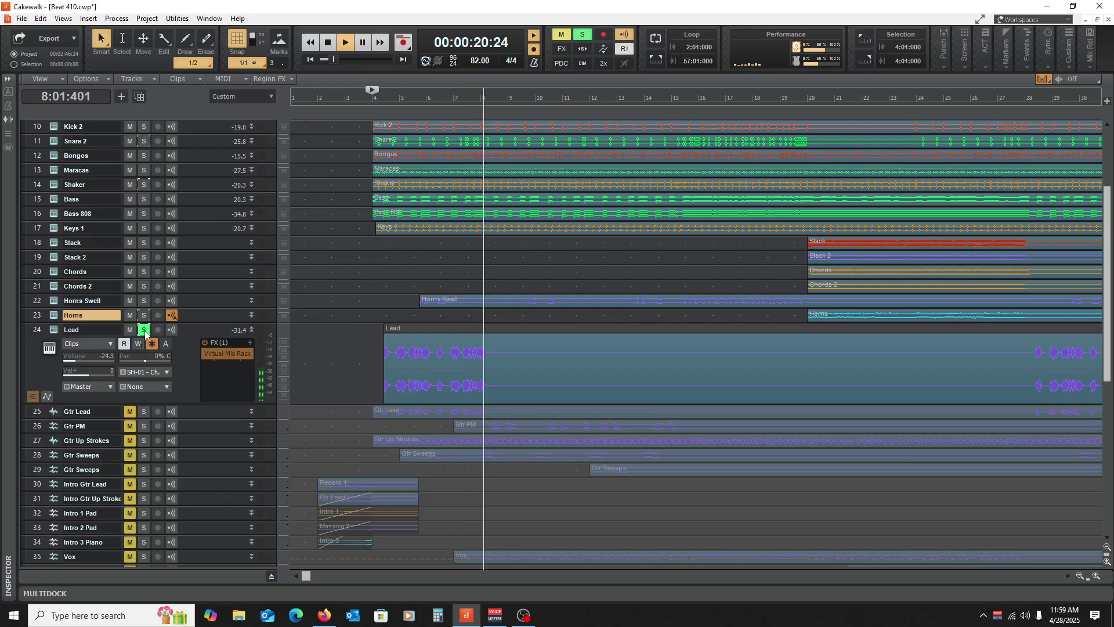
key(space)
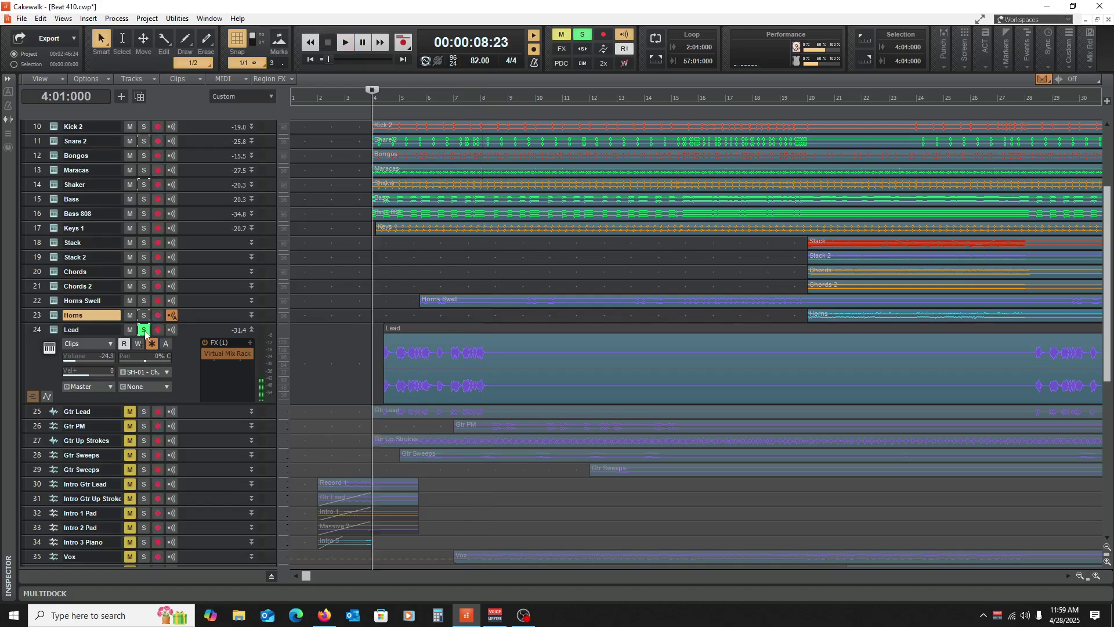
Step: Unmute and enlarge the Gtr Lead track, and audition it soloed together with Lead from measure 4
click(144, 329)
click(130, 411)
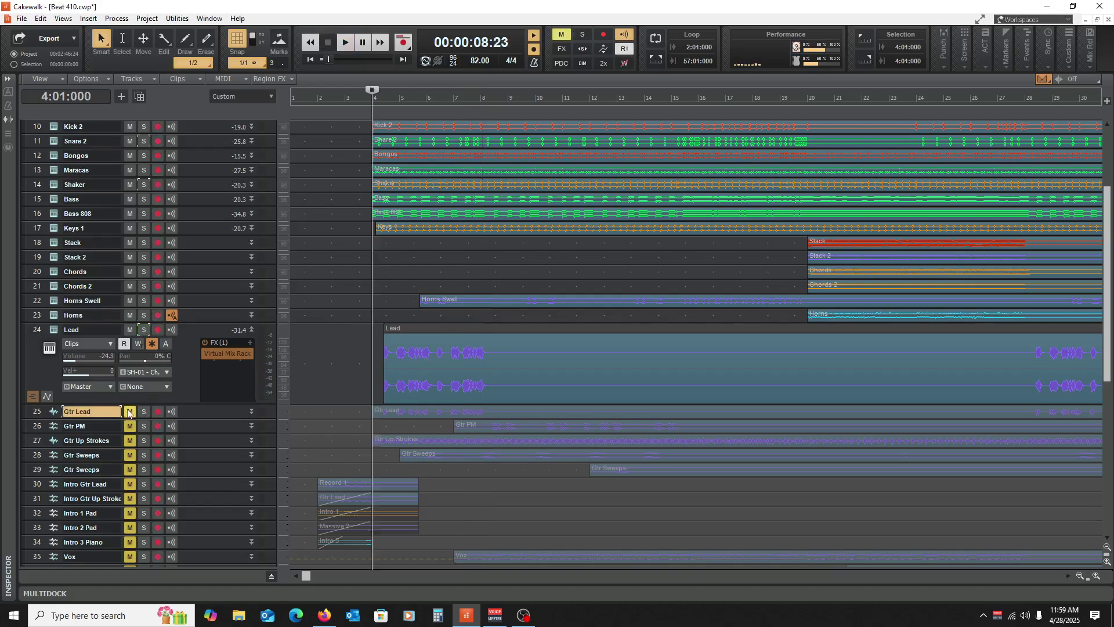
click(144, 412)
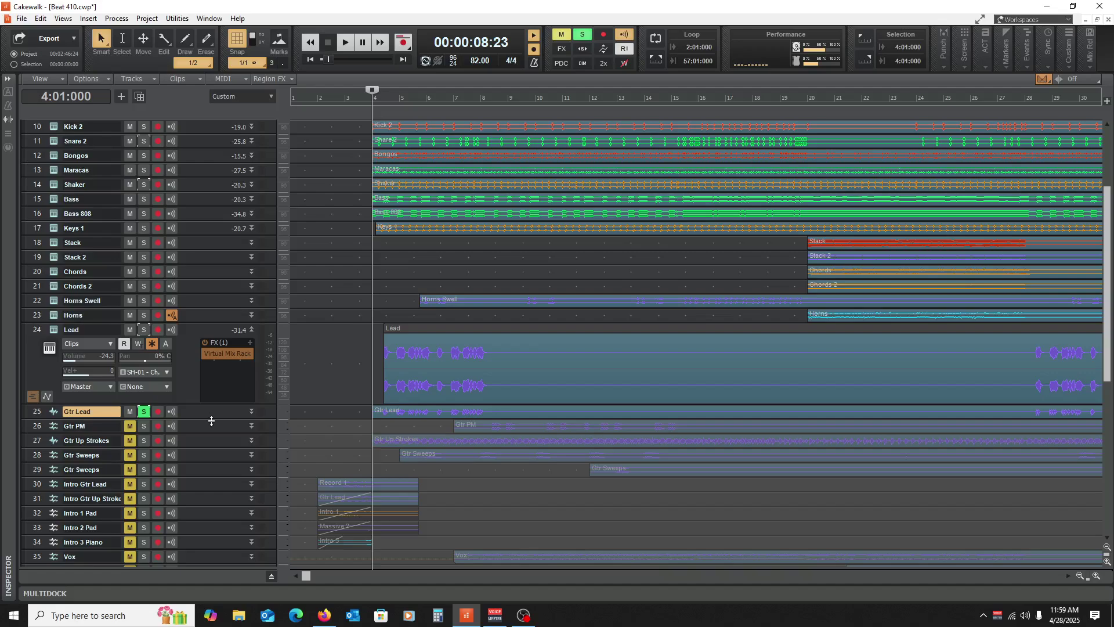
drag(212, 421, 211, 462)
click(144, 330)
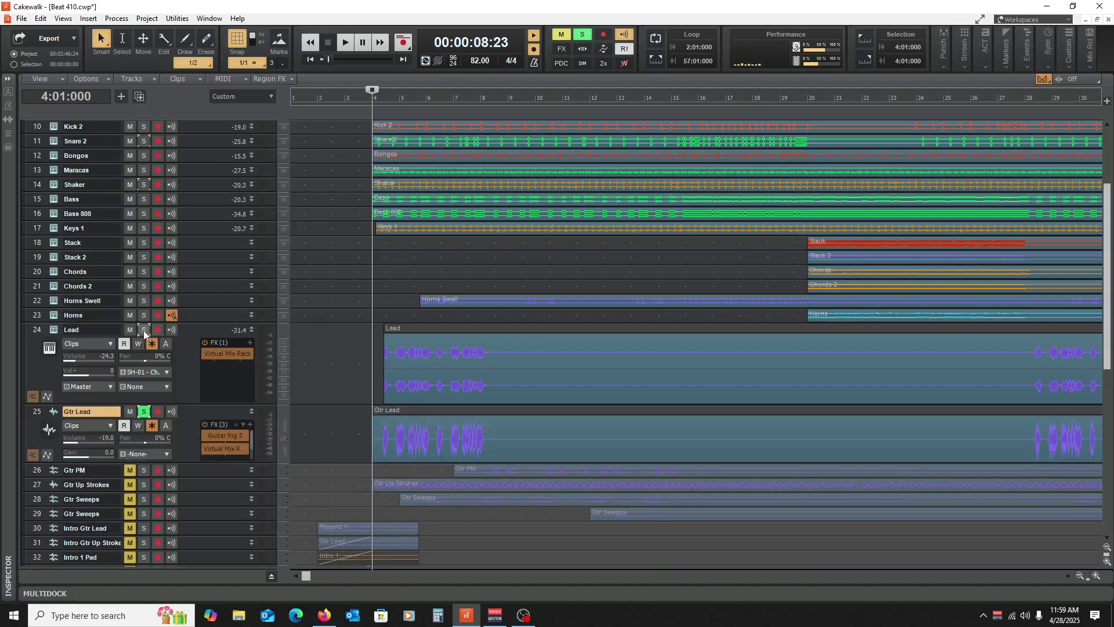
click(1096, 575)
click(1096, 575)
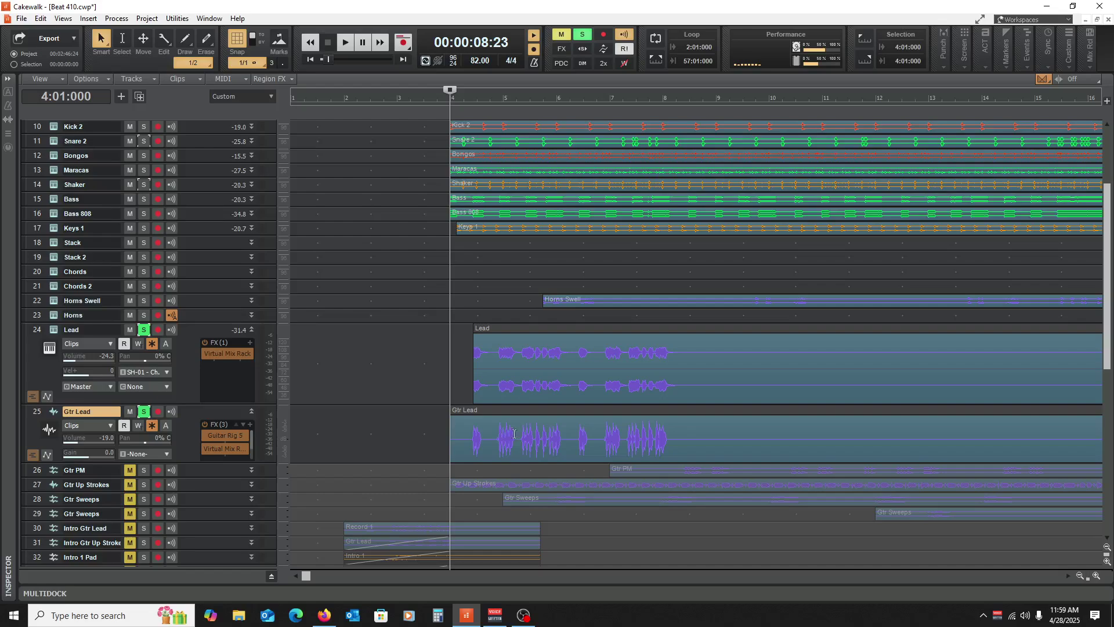
key(space)
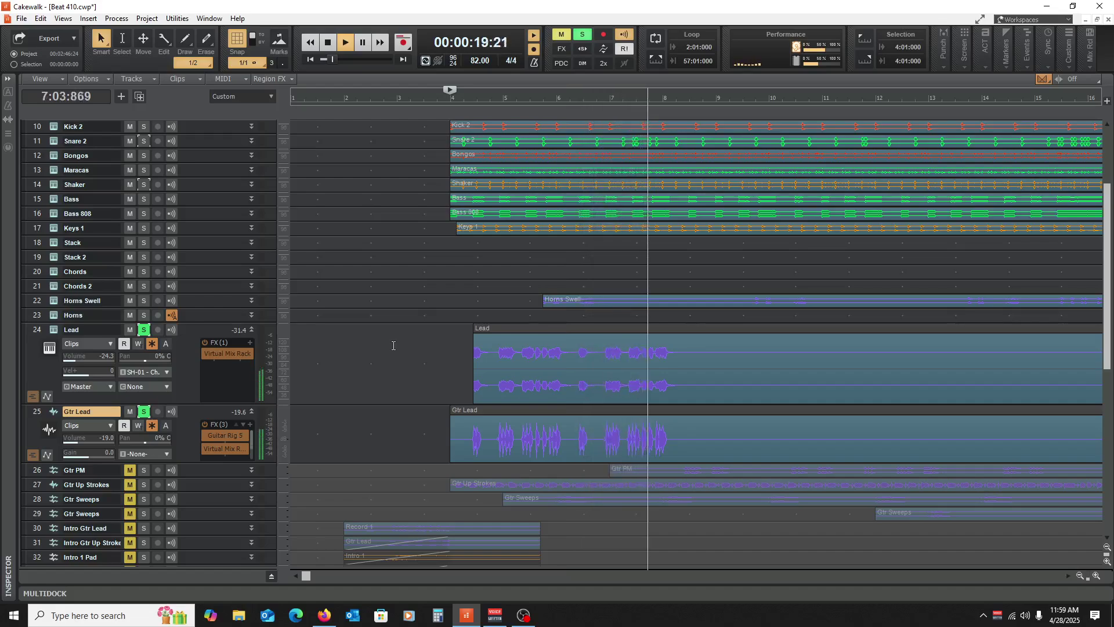
key(space)
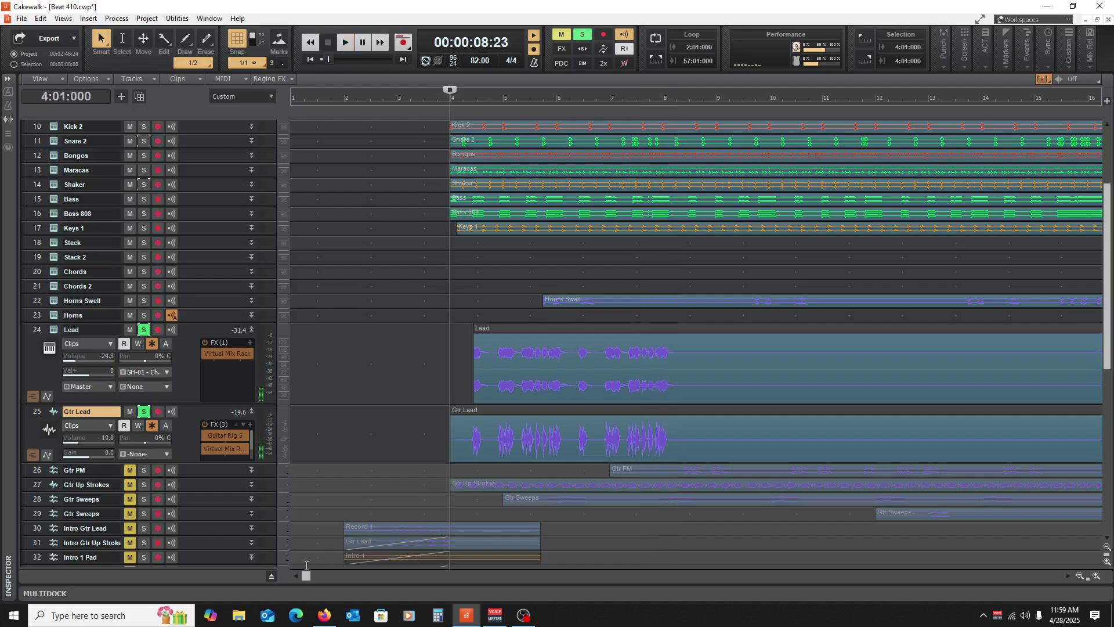
Step: Audition the repeated phrase of the soloed Lead and Gtr Lead tracks from measure 28 to measure 32
drag(308, 576, 588, 601)
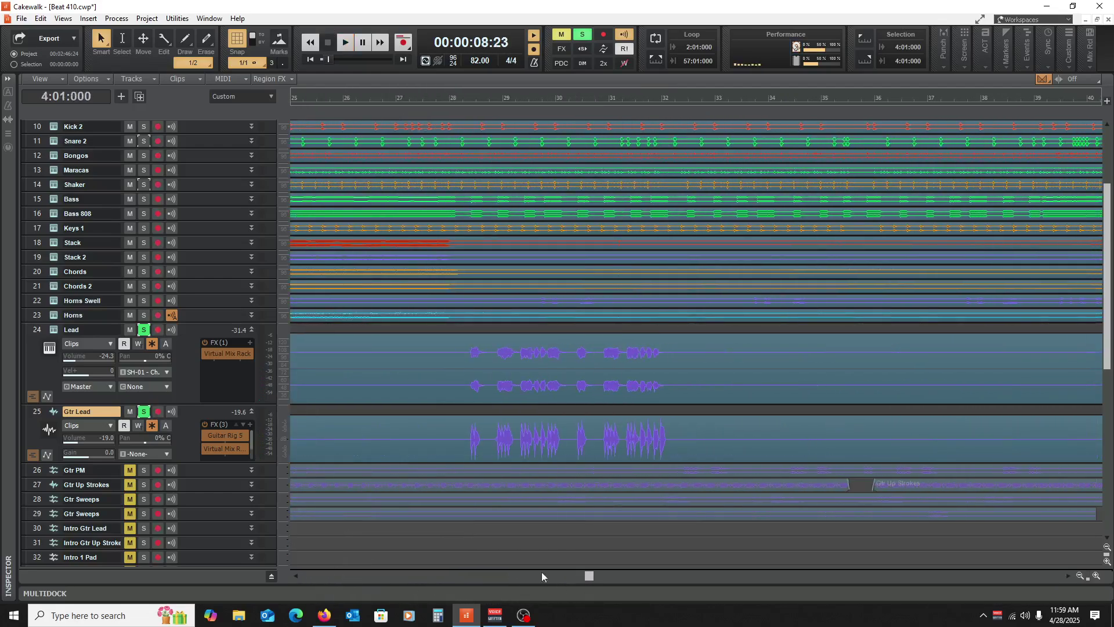
click(474, 532)
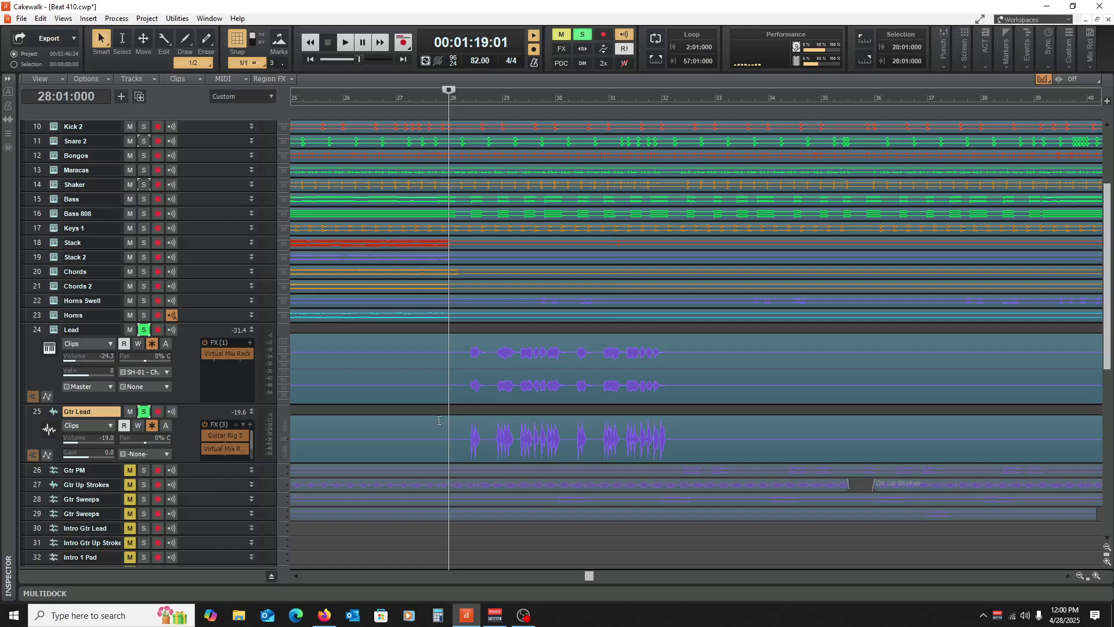
key(space)
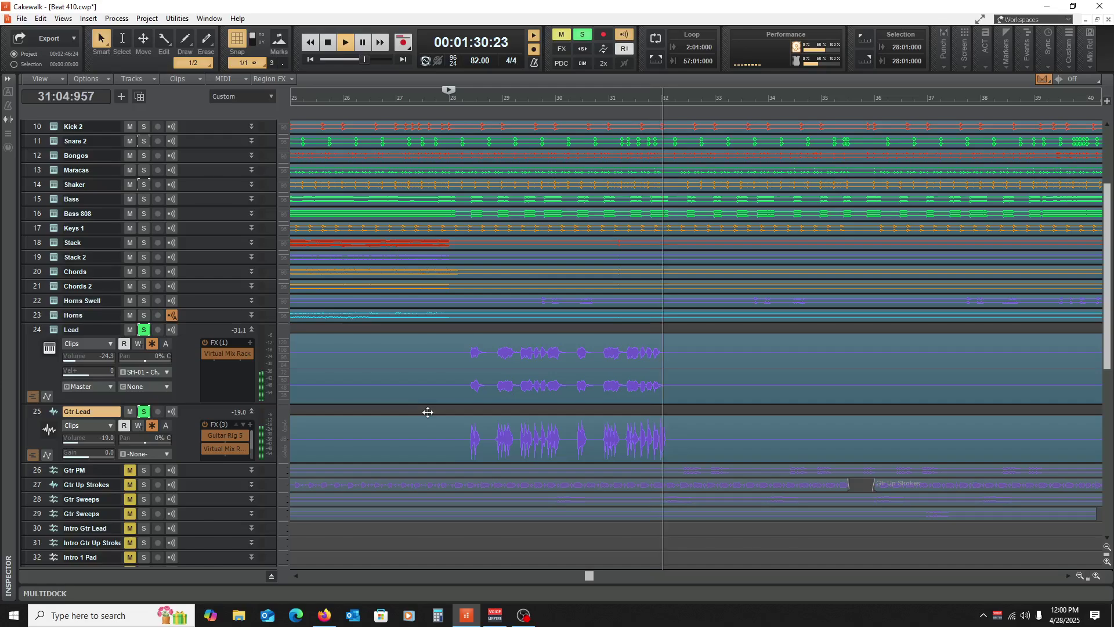
key(space)
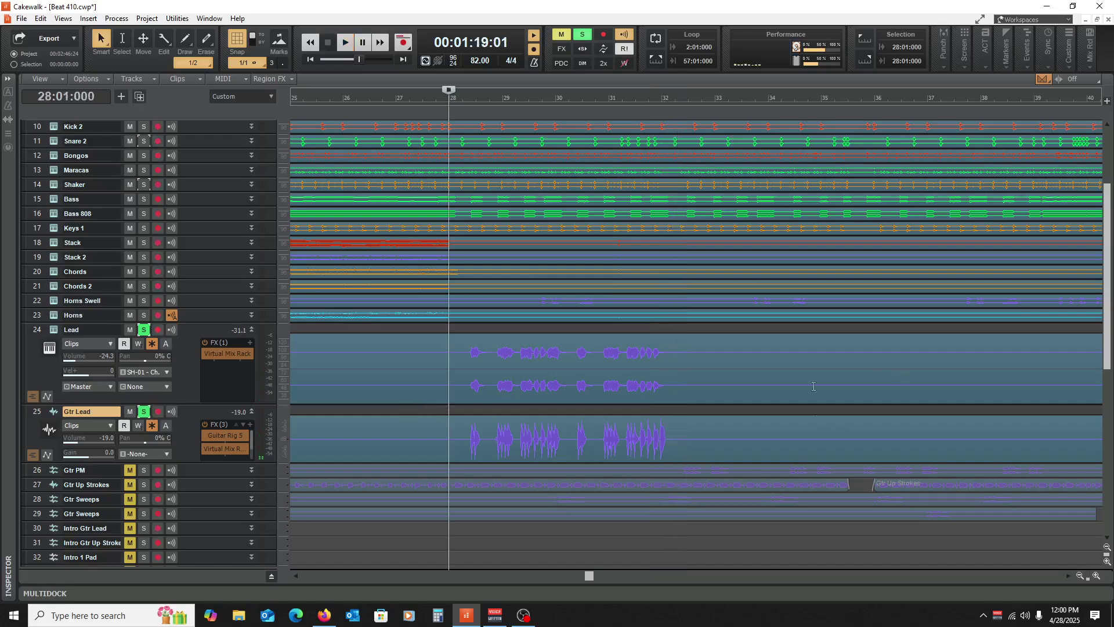
Step: Unsolo and collapse the Lead and Gtr Lead tracks
click(144, 329)
click(148, 411)
click(252, 330)
click(251, 344)
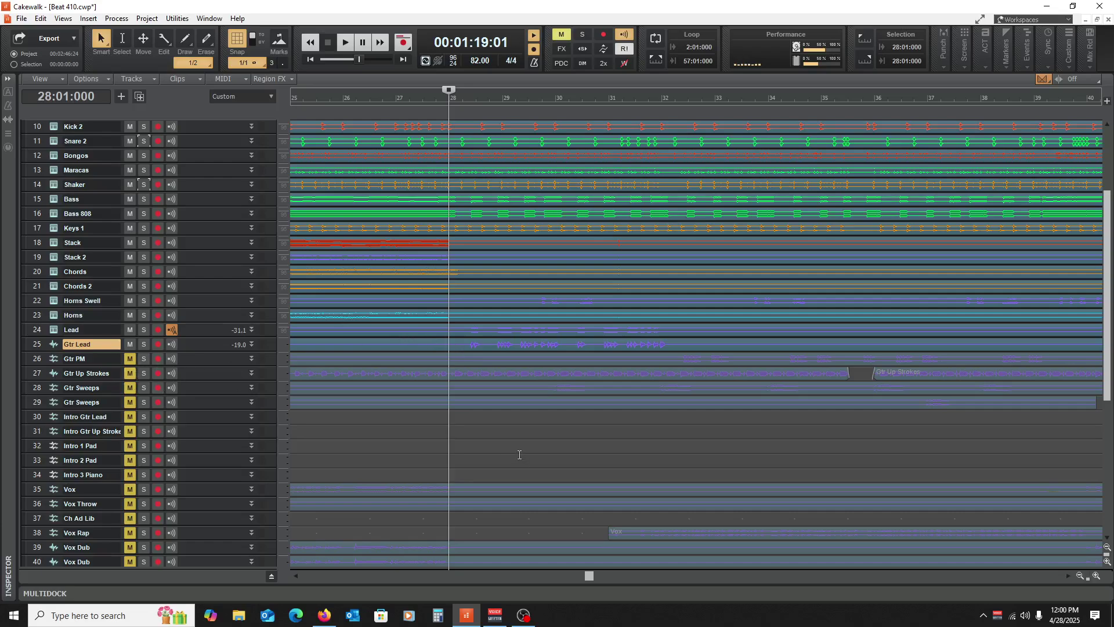
Step: Inspect the Horns Swell track enlarged, collapse it, and audition the full mix from measure 4 to measure 8
key(ctrl+Home)
click(462, 289)
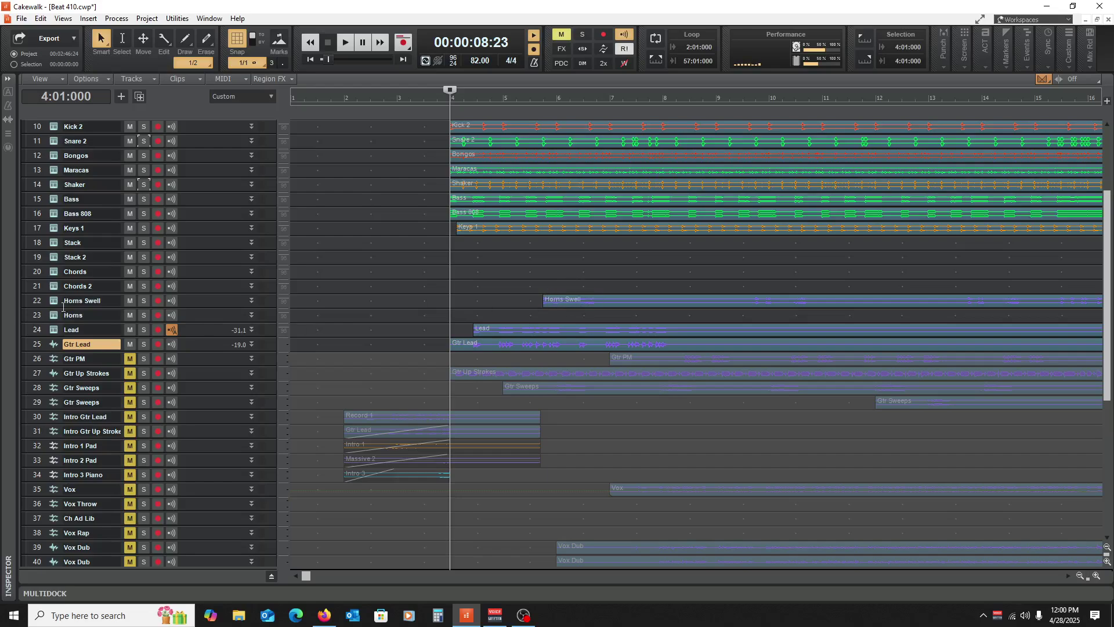
drag(197, 309, 196, 334)
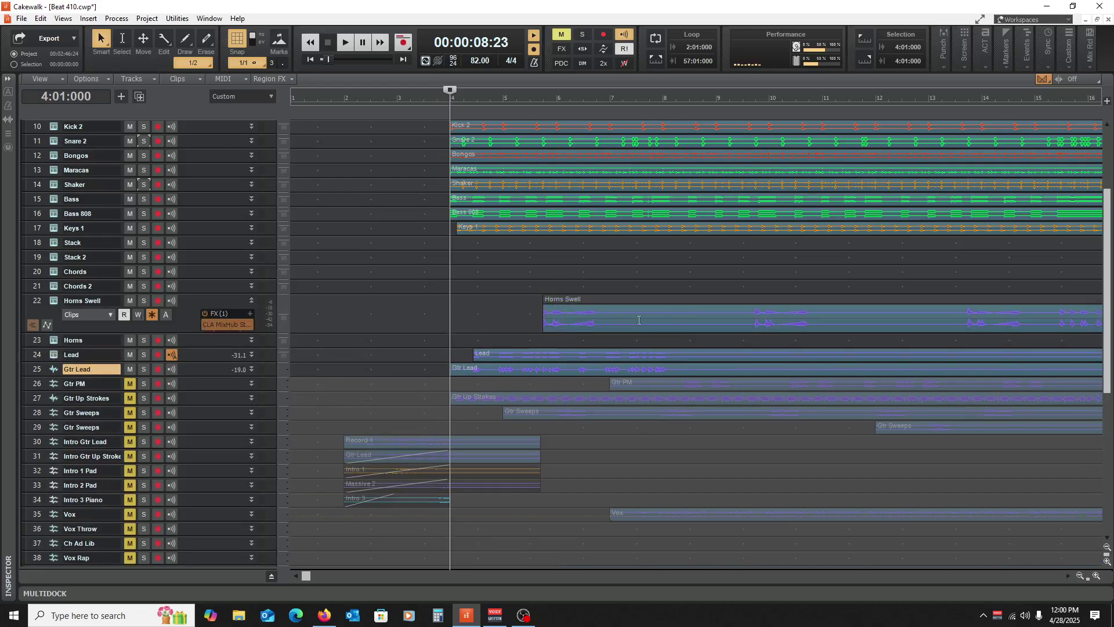
click(252, 300)
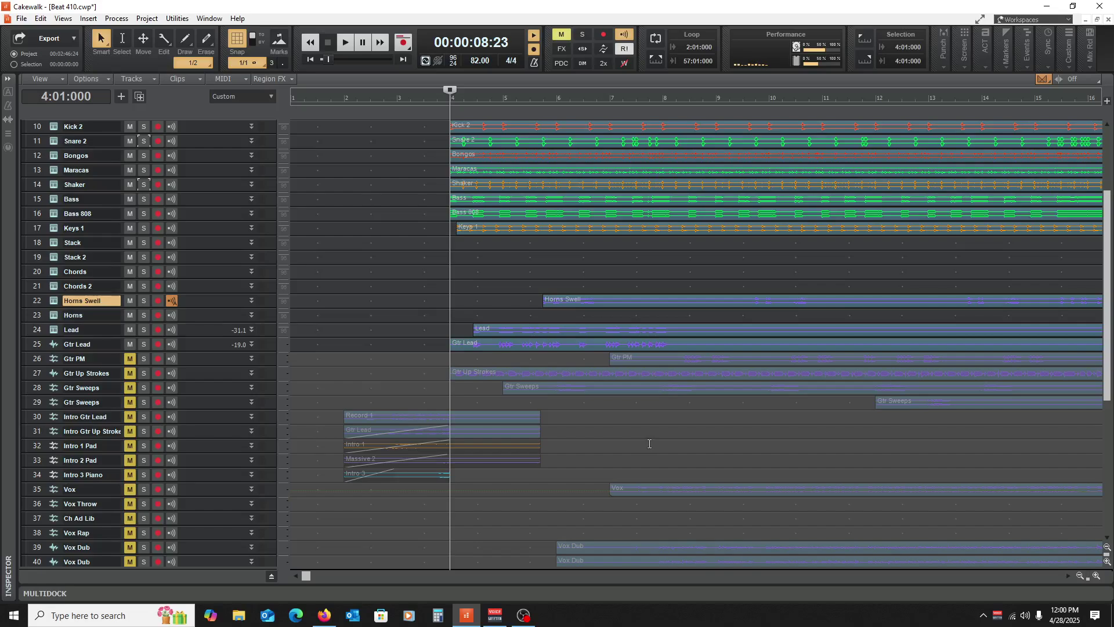
key(space)
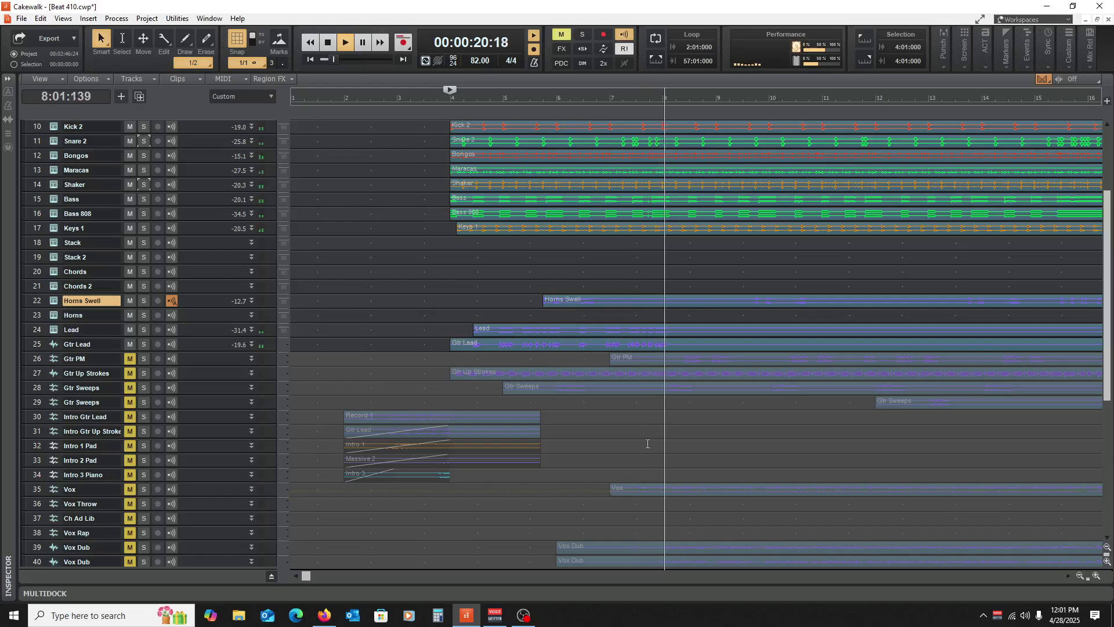
key(space)
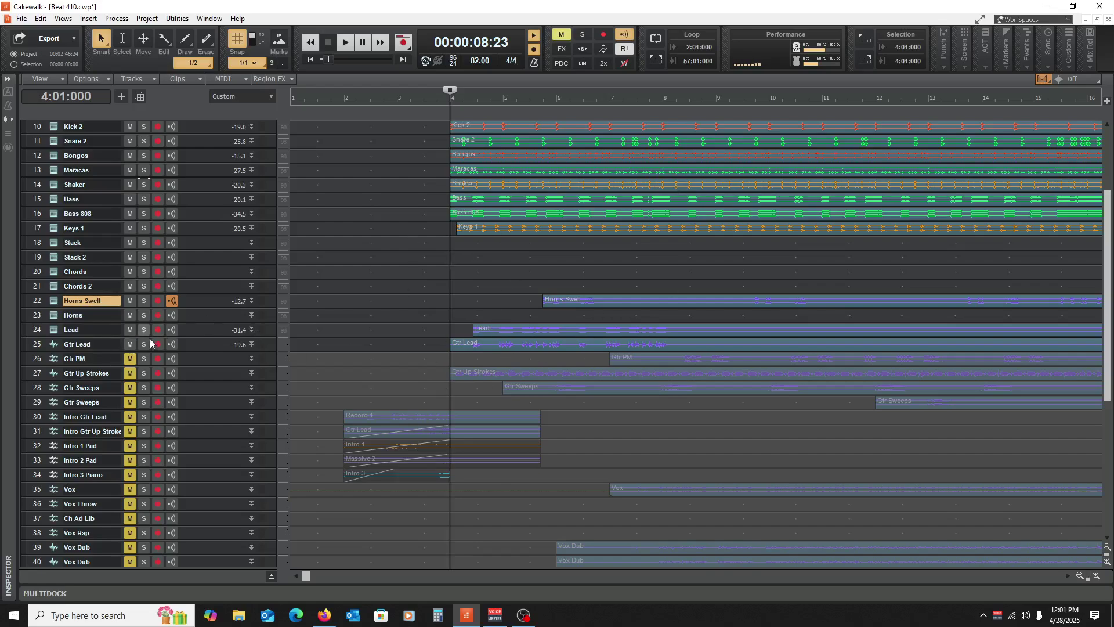
Step: Unmute and enlarge the Gtr PM track, audition it soloed from measure 8, and unsolo it
click(130, 359)
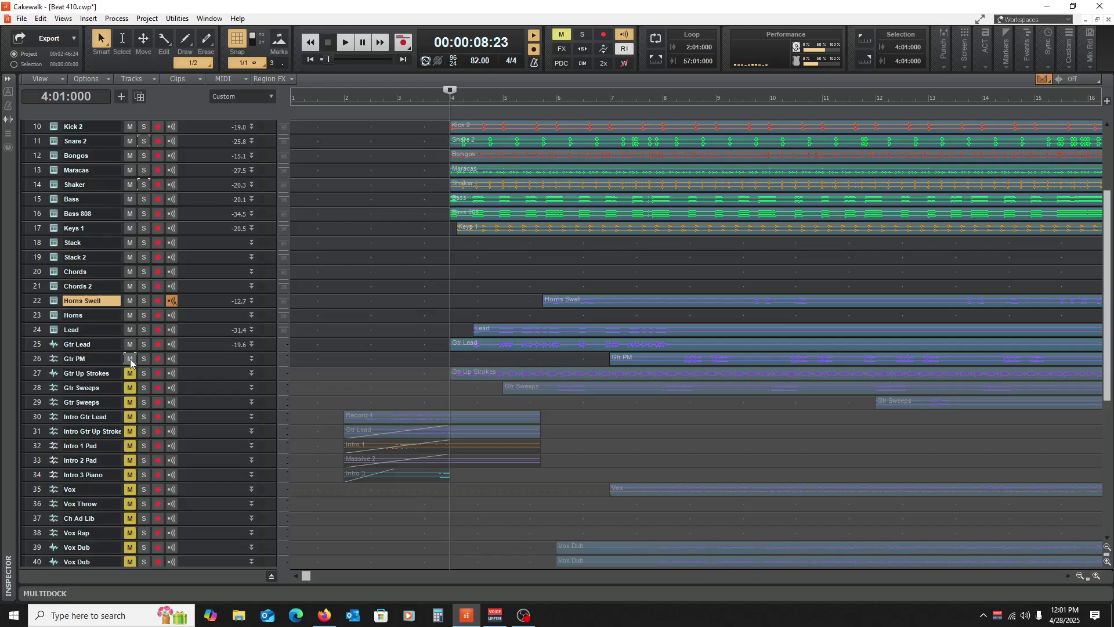
drag(201, 374, 191, 423)
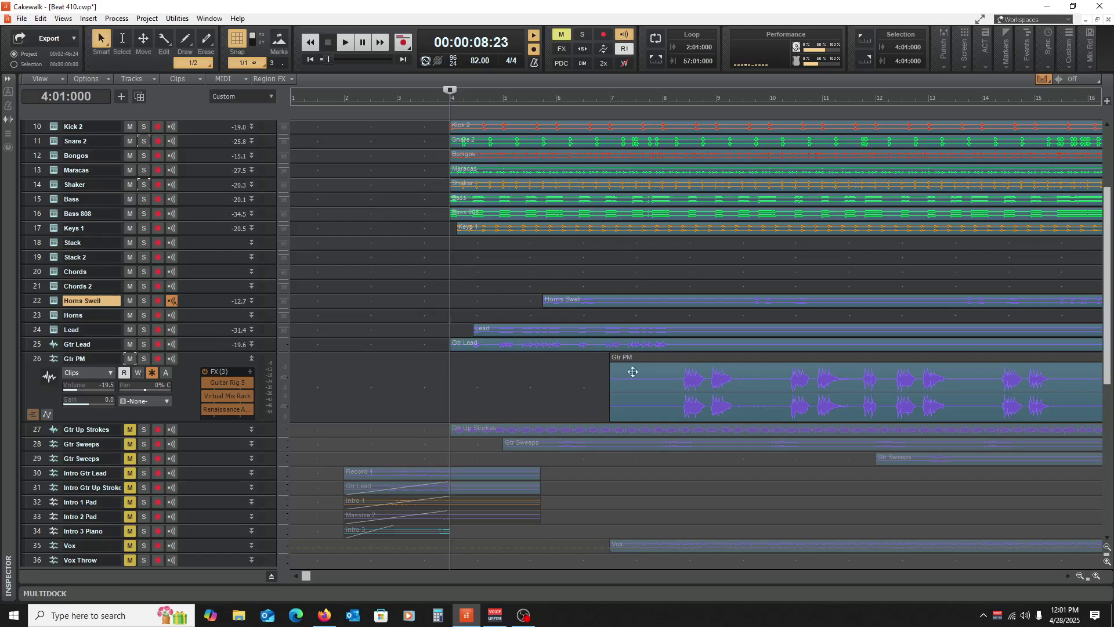
click(670, 482)
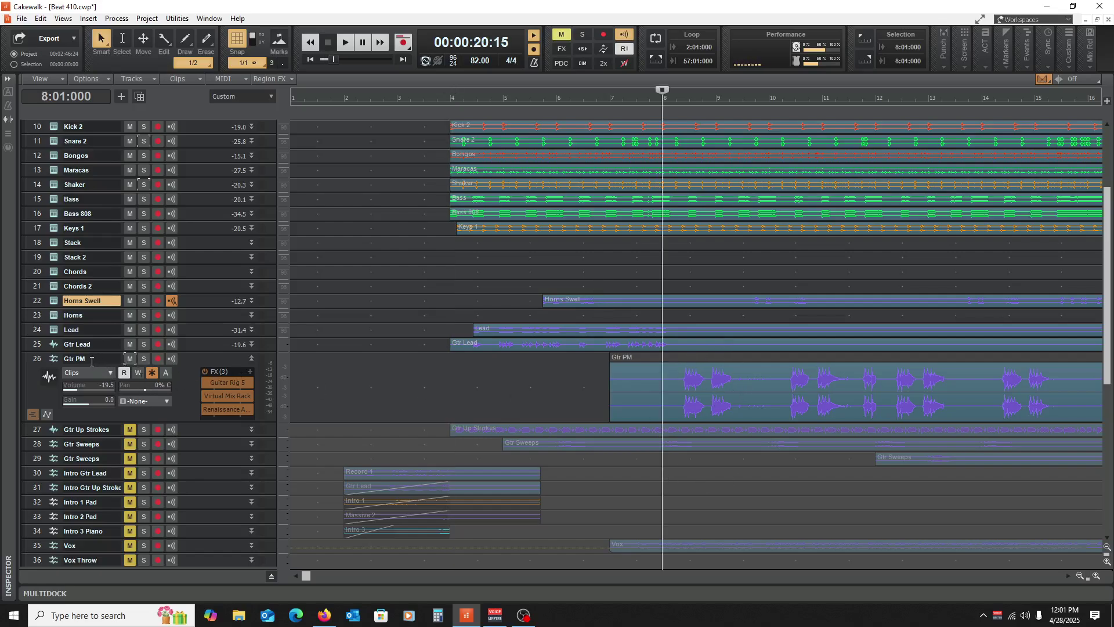
click(144, 359)
key(space)
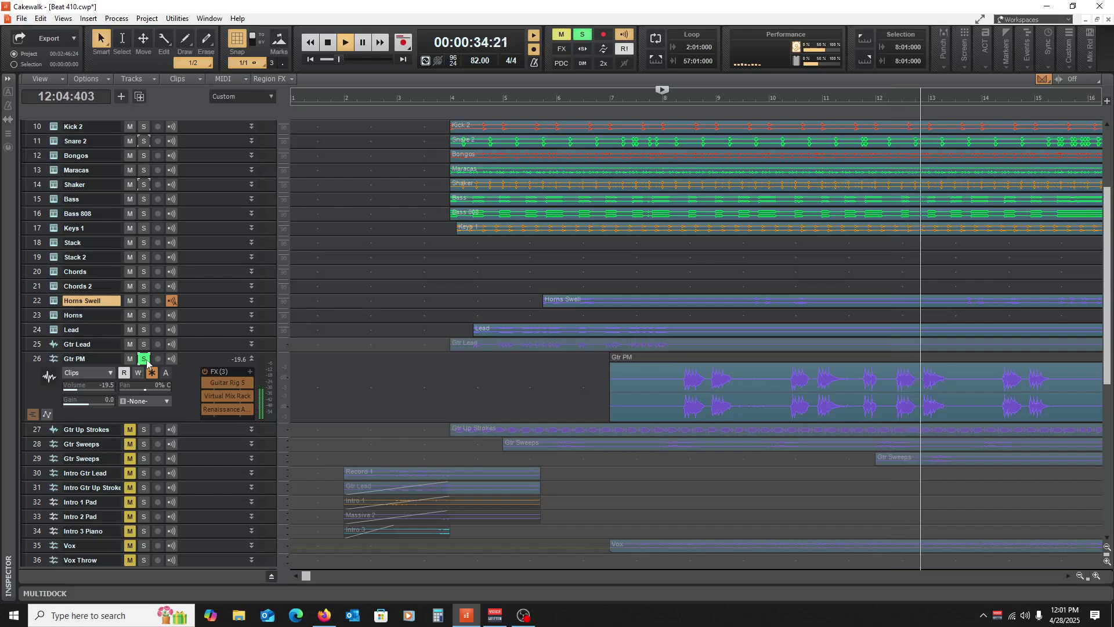
key(space)
click(146, 359)
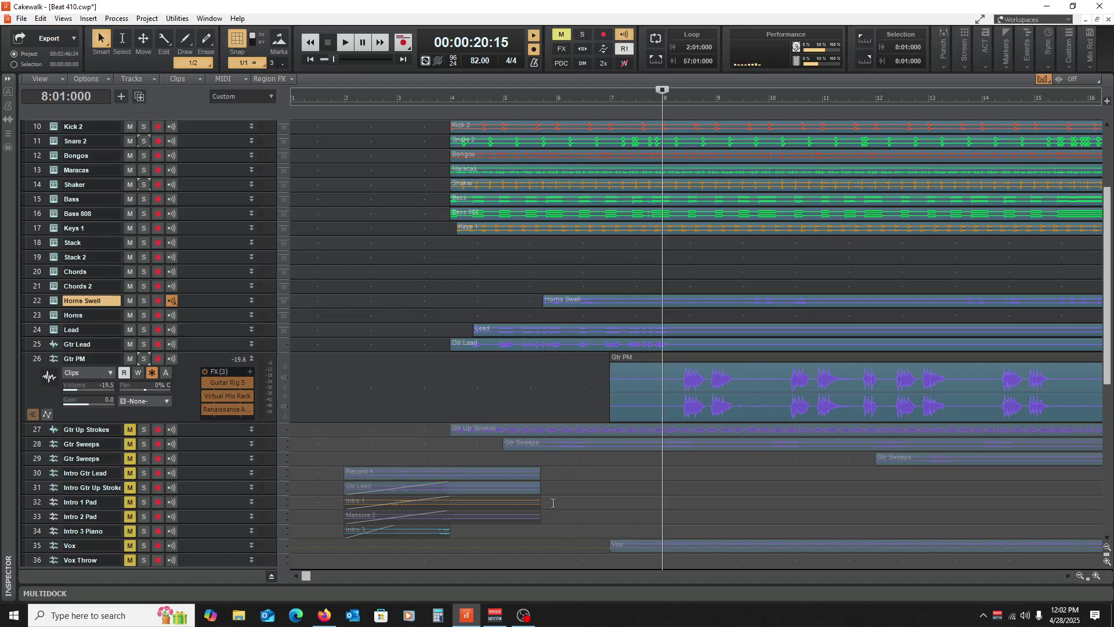
Step: Audition the full mix from measure 8, enlarge the Horns Swell track beside Gtr PM, and replay the mix through measure 16
key(space)
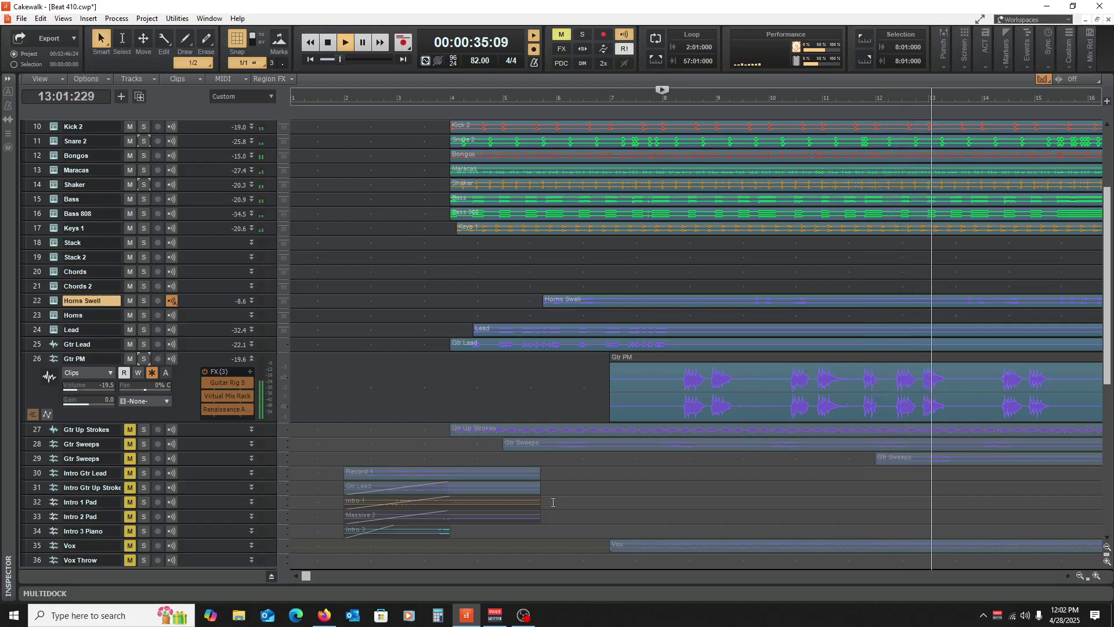
key(space)
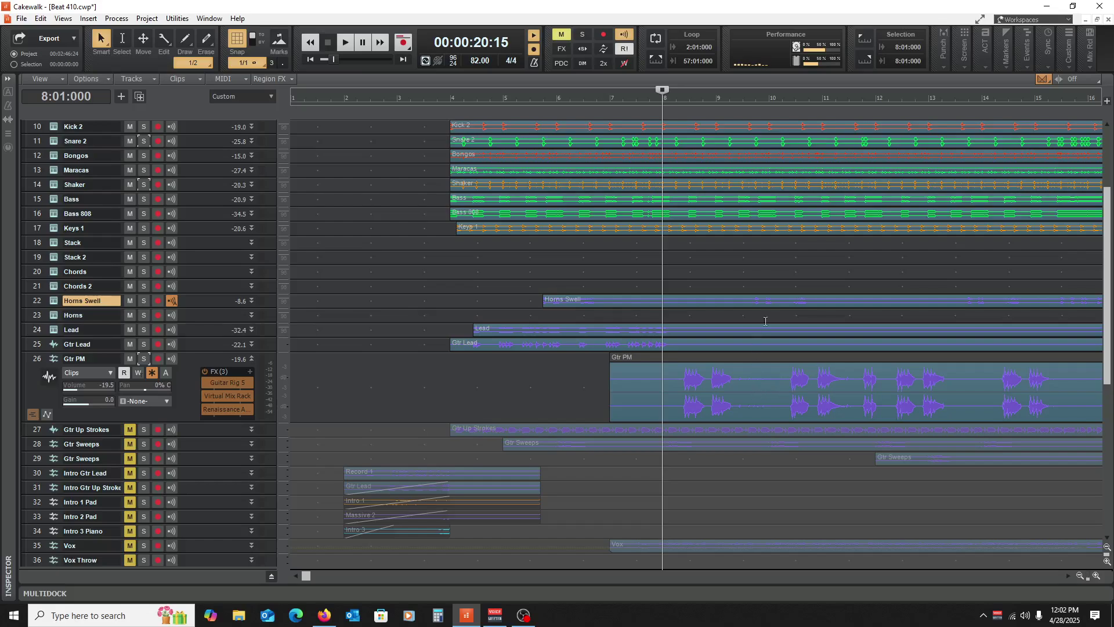
drag(202, 311, 202, 349)
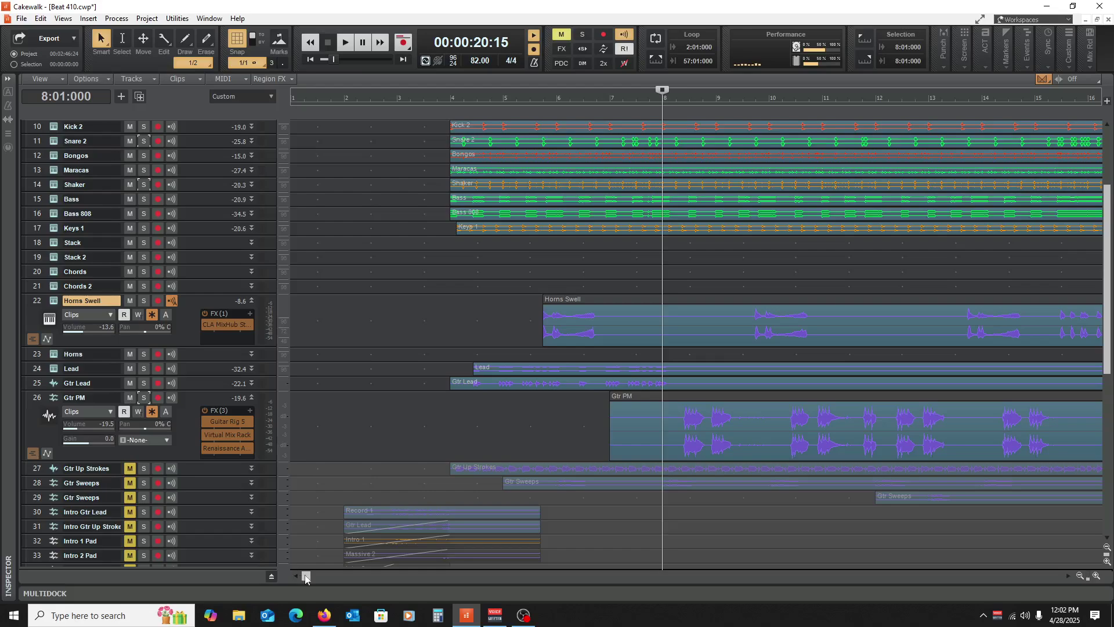
drag(306, 576, 264, 568)
key(space)
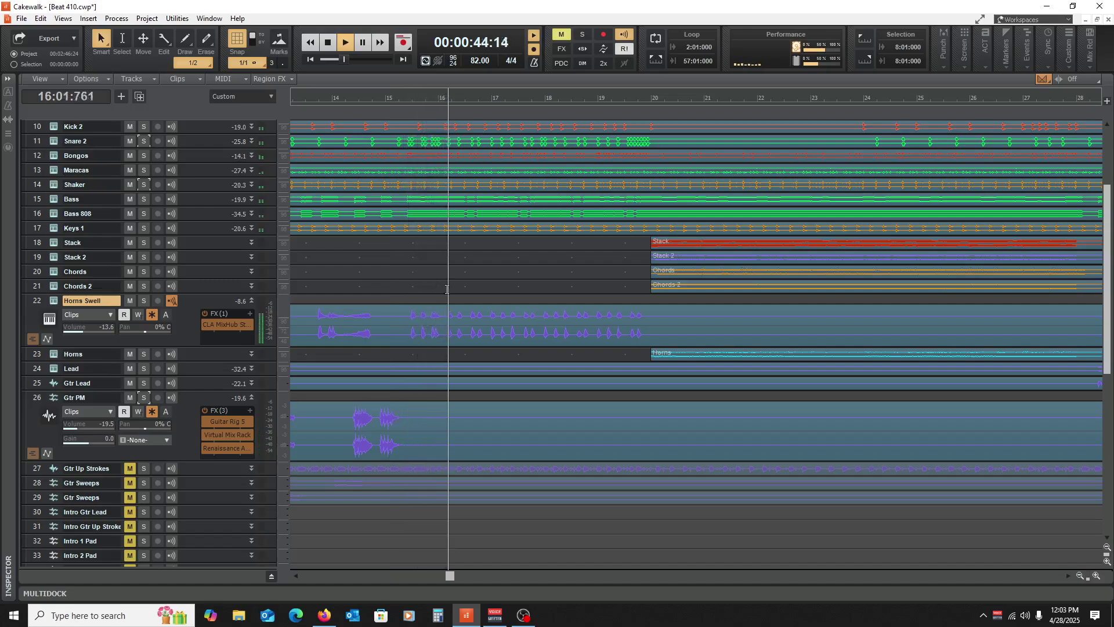
key(space)
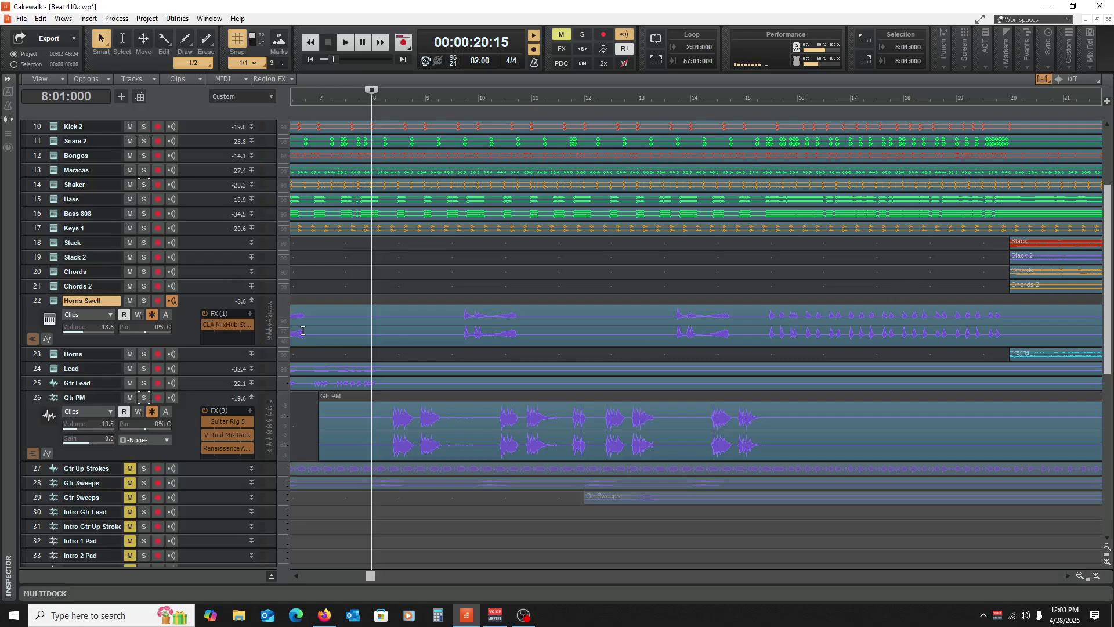
Step: Collapse the Horns Swell and Gtr PM tracks and enlarge the Gtr Up Strokes track
click(253, 301)
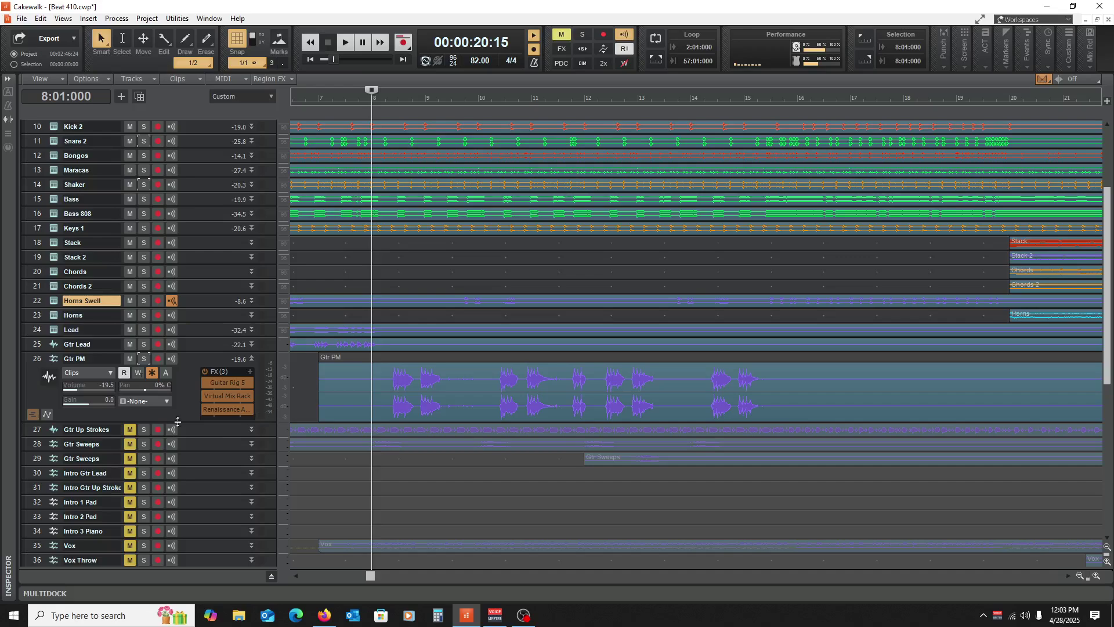
drag(206, 438, 196, 491)
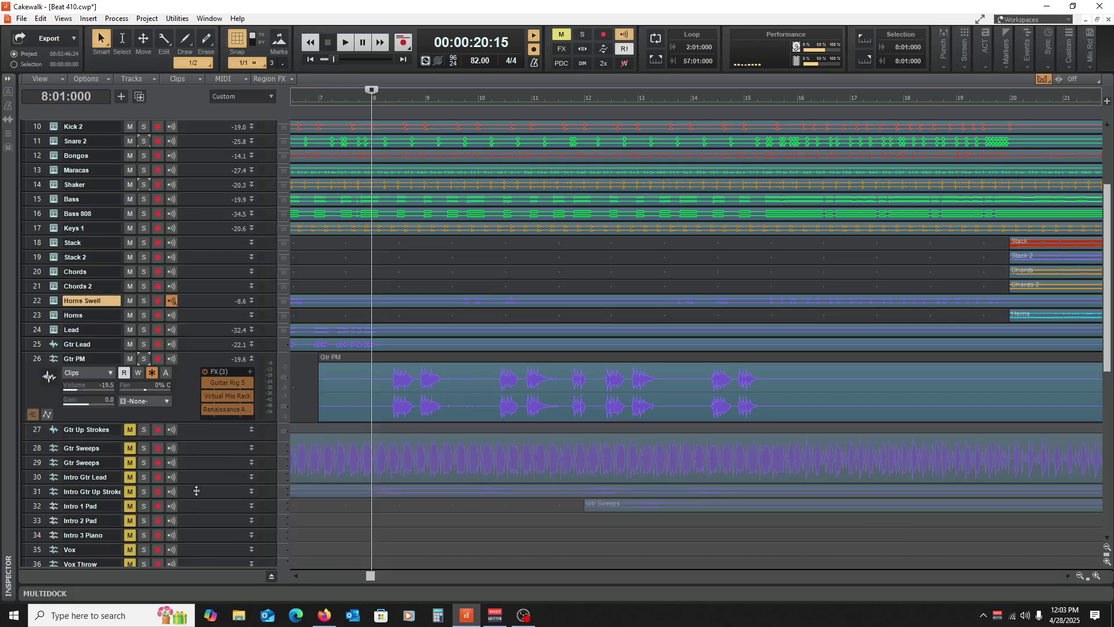
click(251, 357)
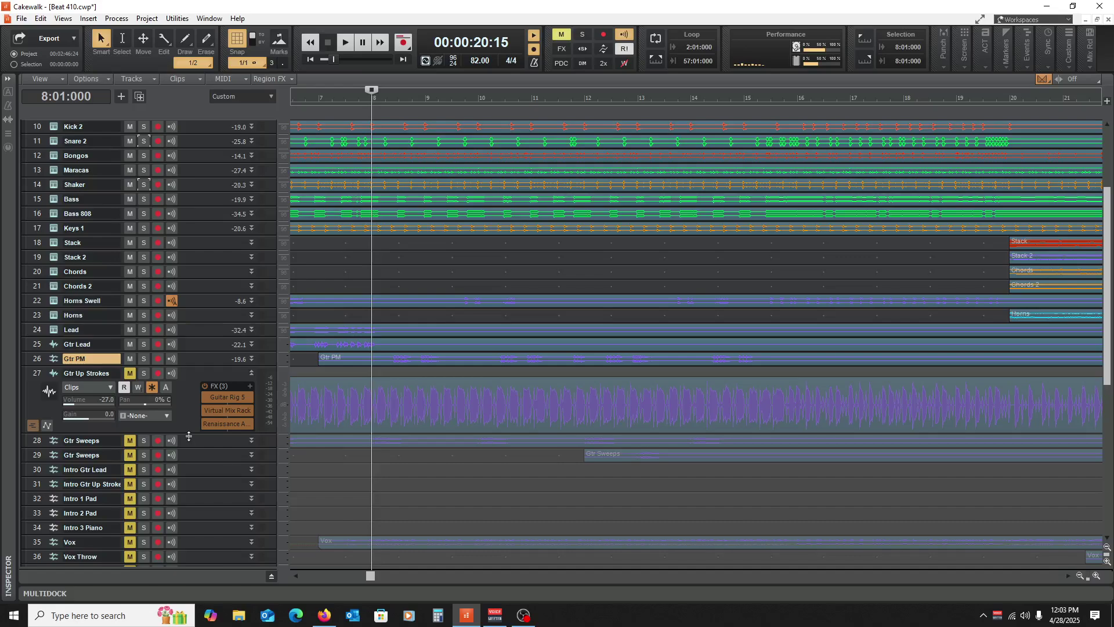
drag(189, 436, 189, 468)
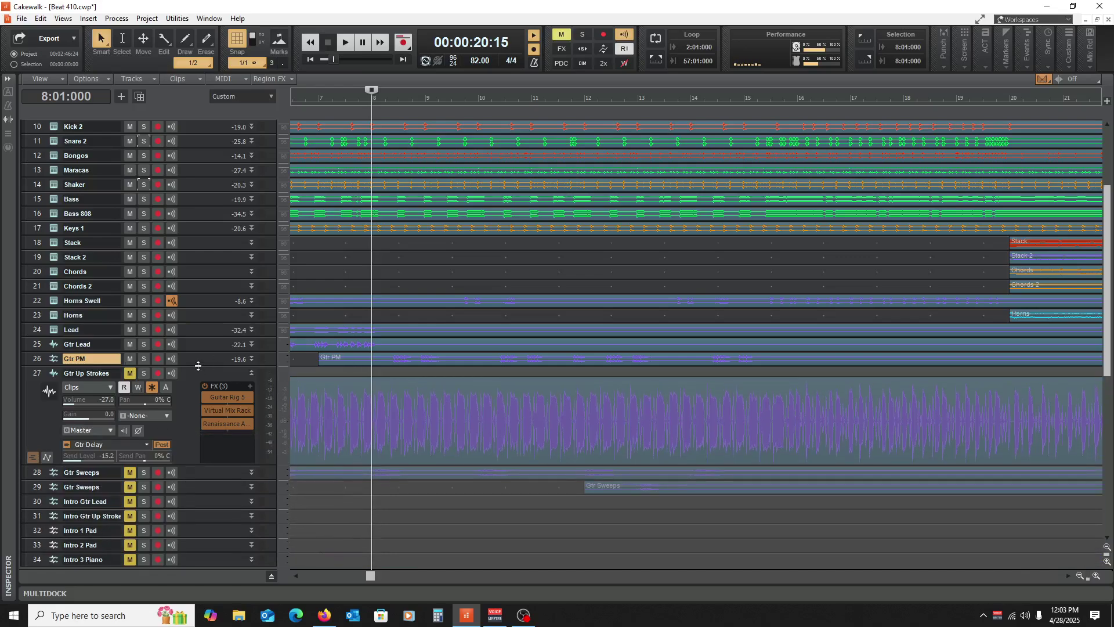
drag(198, 366, 278, 386)
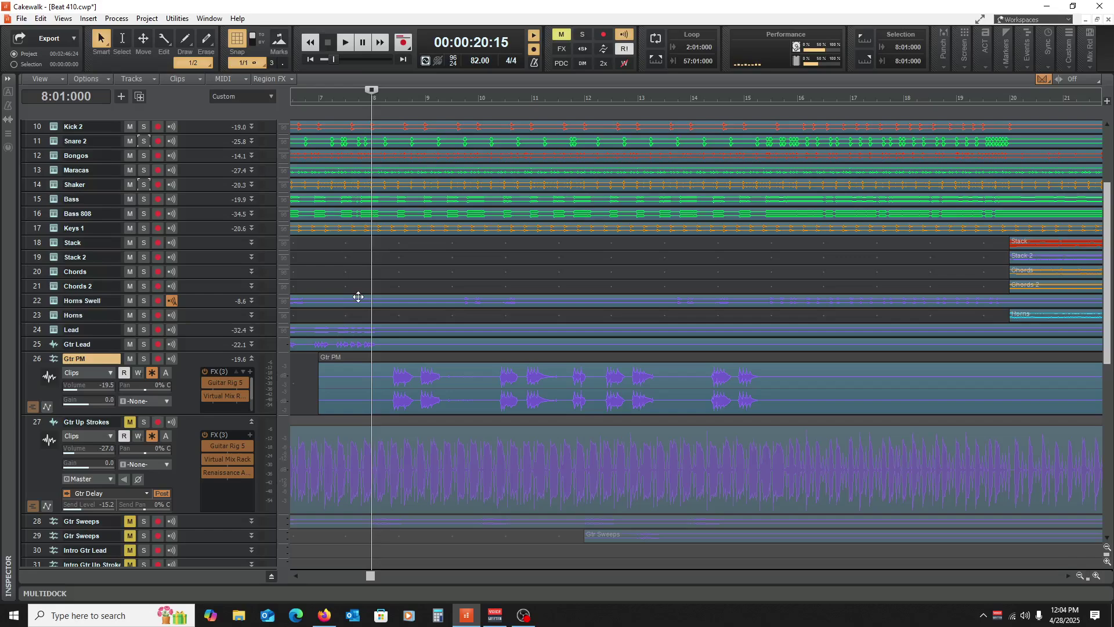
click(252, 359)
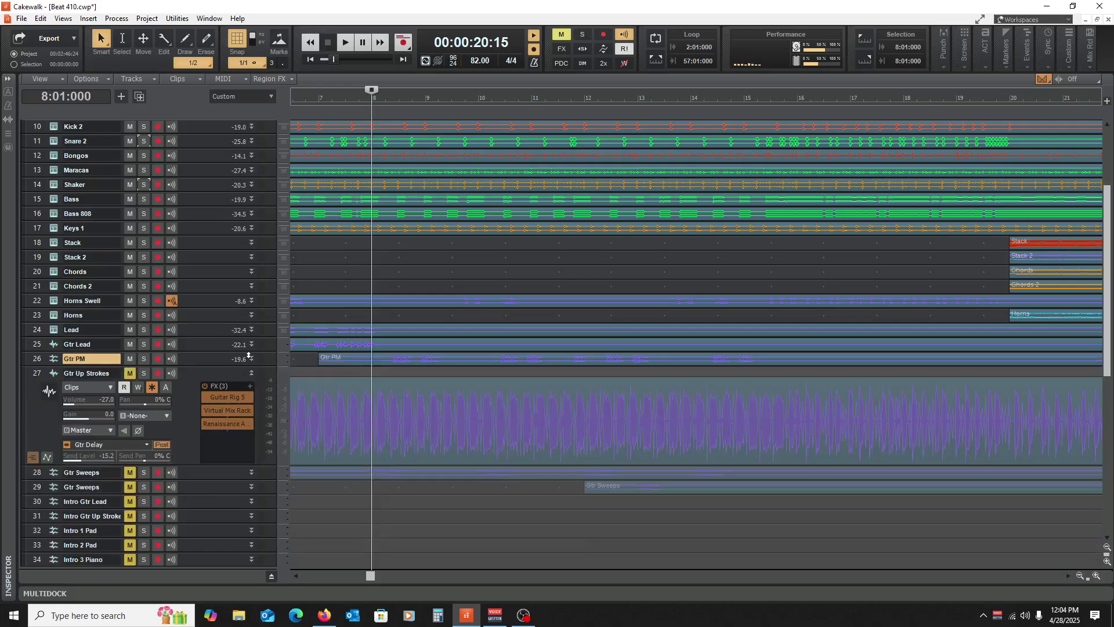
Step: Expand the Gtr PM track to view its waveform over a wider stretch of the timeline, and collapse it again
drag(200, 366, 187, 428)
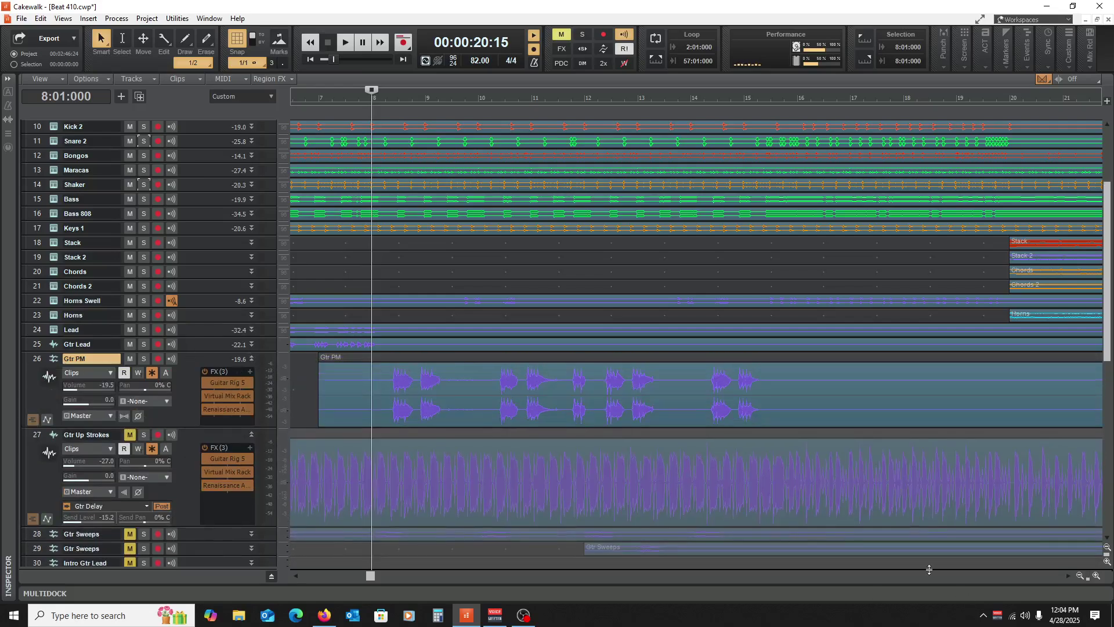
click(1081, 575)
click(1081, 575)
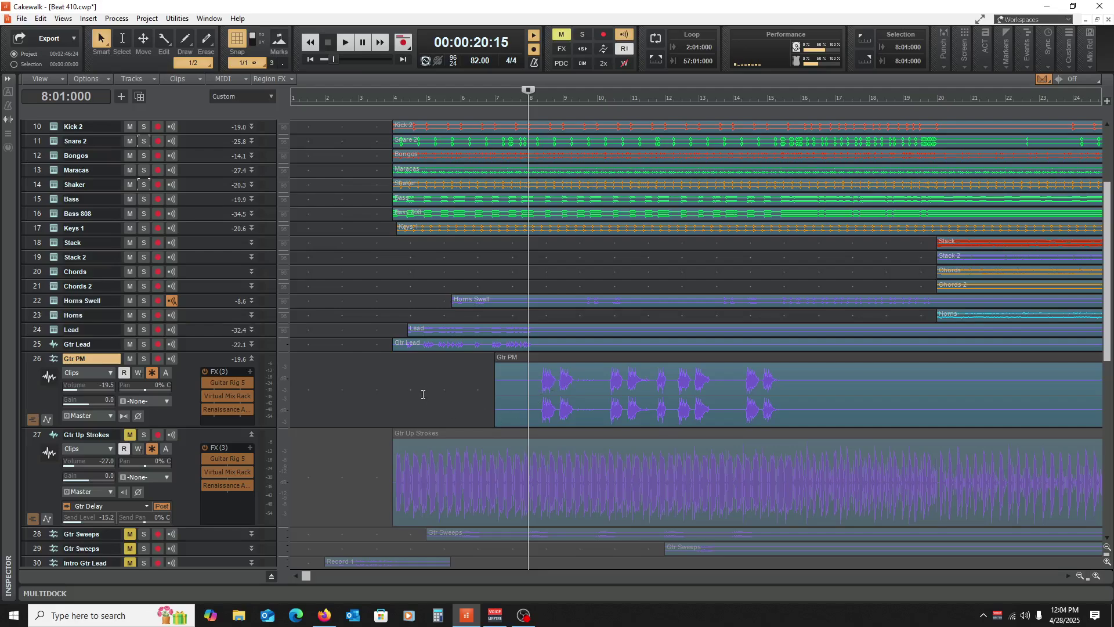
double_click(249, 359)
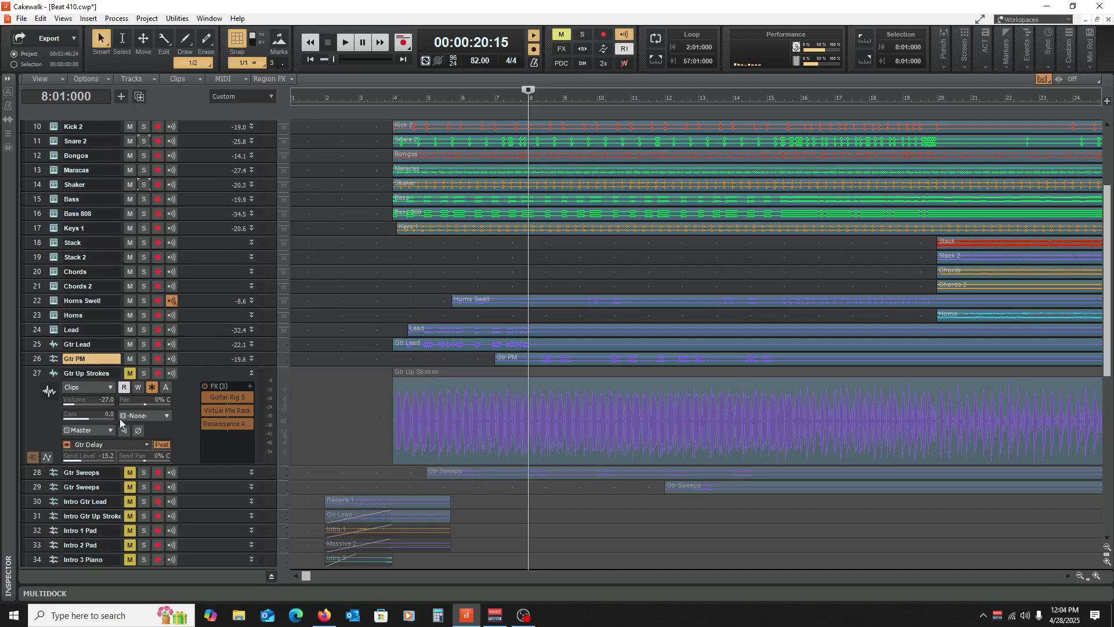
Step: Unmute the Gtr Up Strokes track and place the playback position at measure 4
click(129, 373)
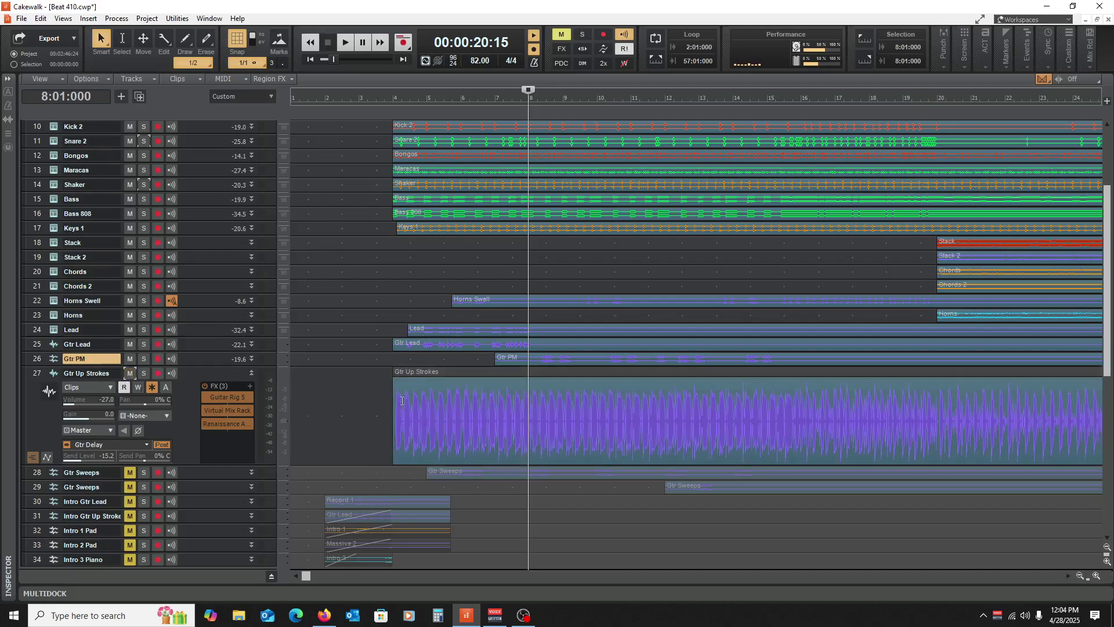
click(400, 292)
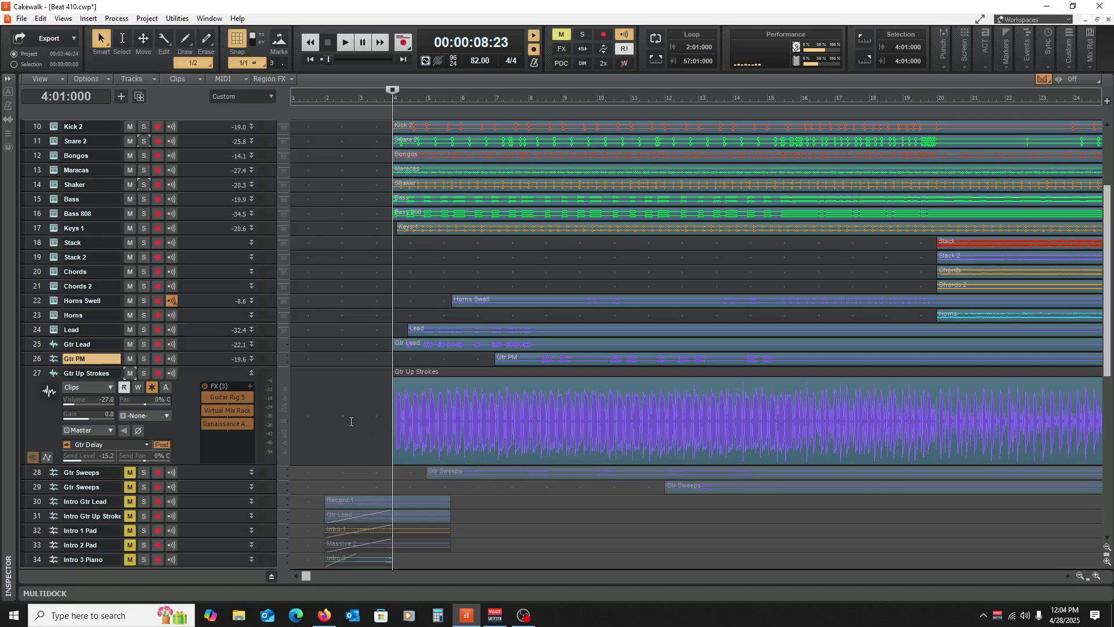
Step: Audition the Keys 1 track soloed from measure 4, and clear its solo after stopping playback
click(144, 228)
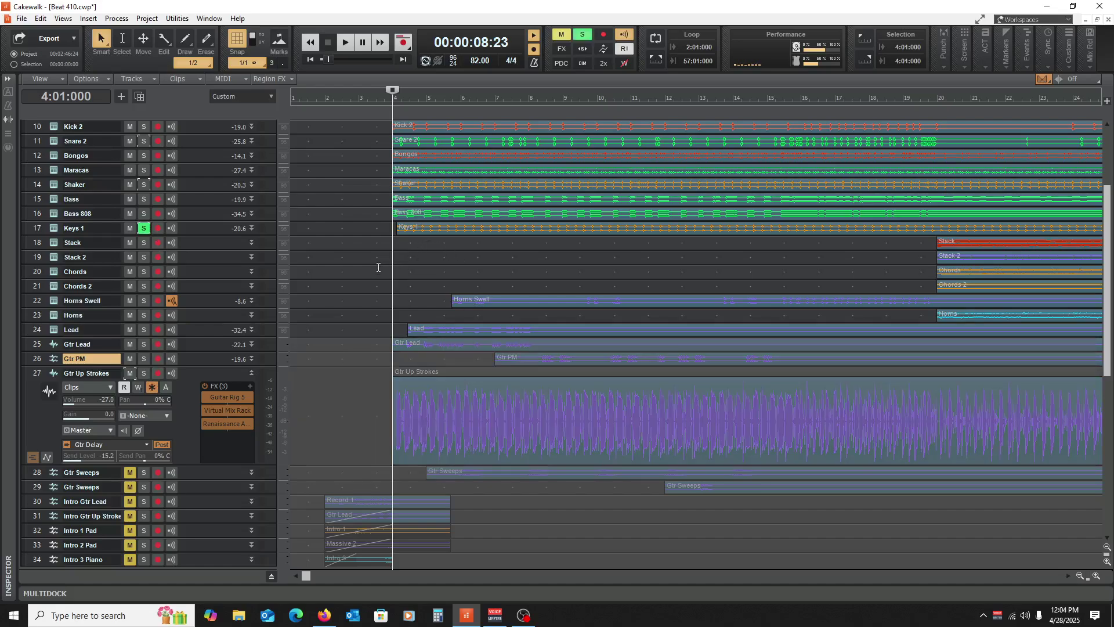
key(space)
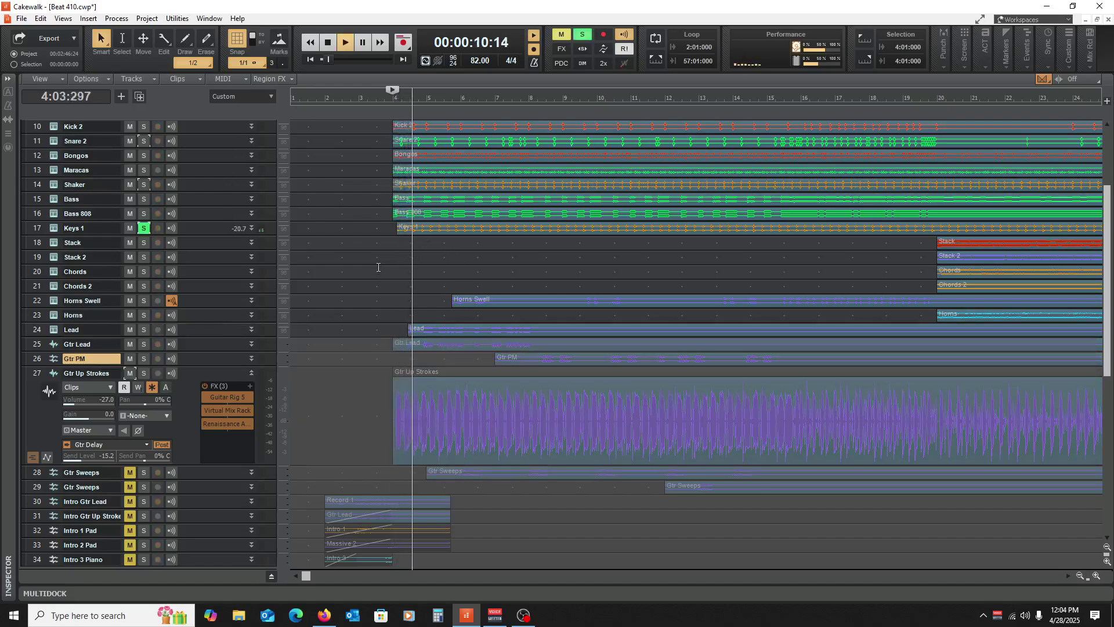
key(space)
click(143, 228)
click(472, 387)
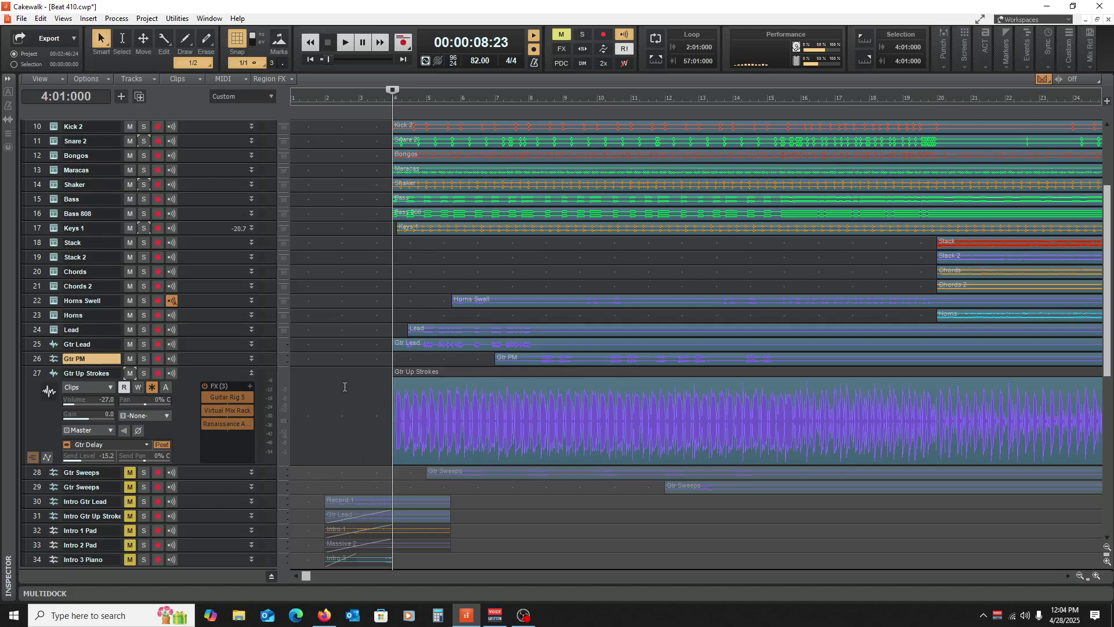
Step: Play the mix from measure 4, solo Gtr Up Strokes during playback, and audition that soloed track again from the same measure
key(space)
click(144, 372)
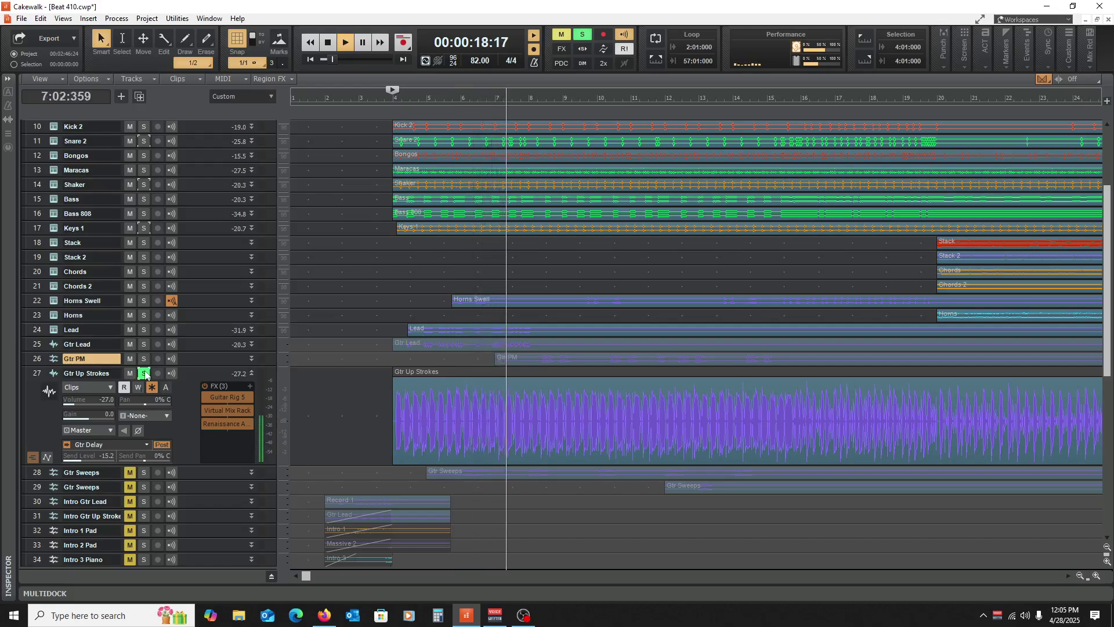
key(space)
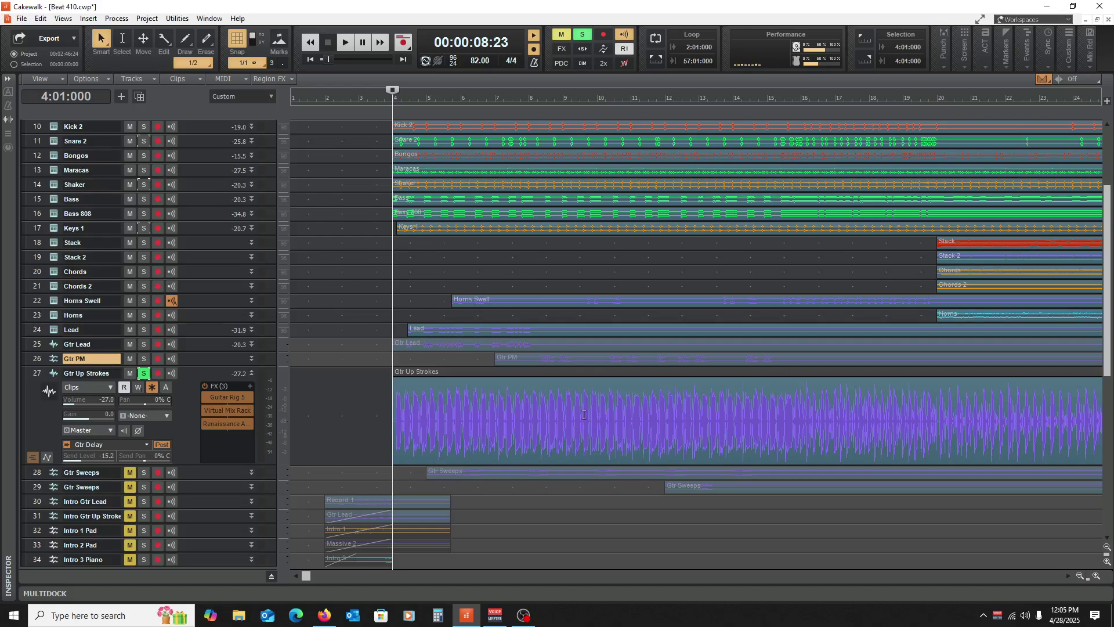
key(space)
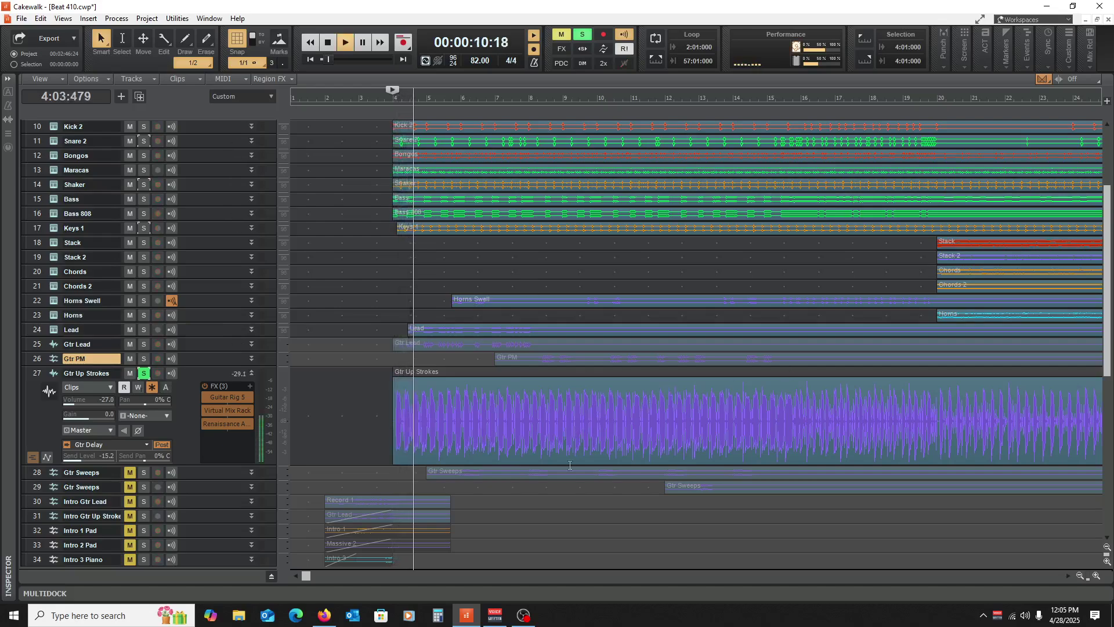
drag(307, 576, 327, 578)
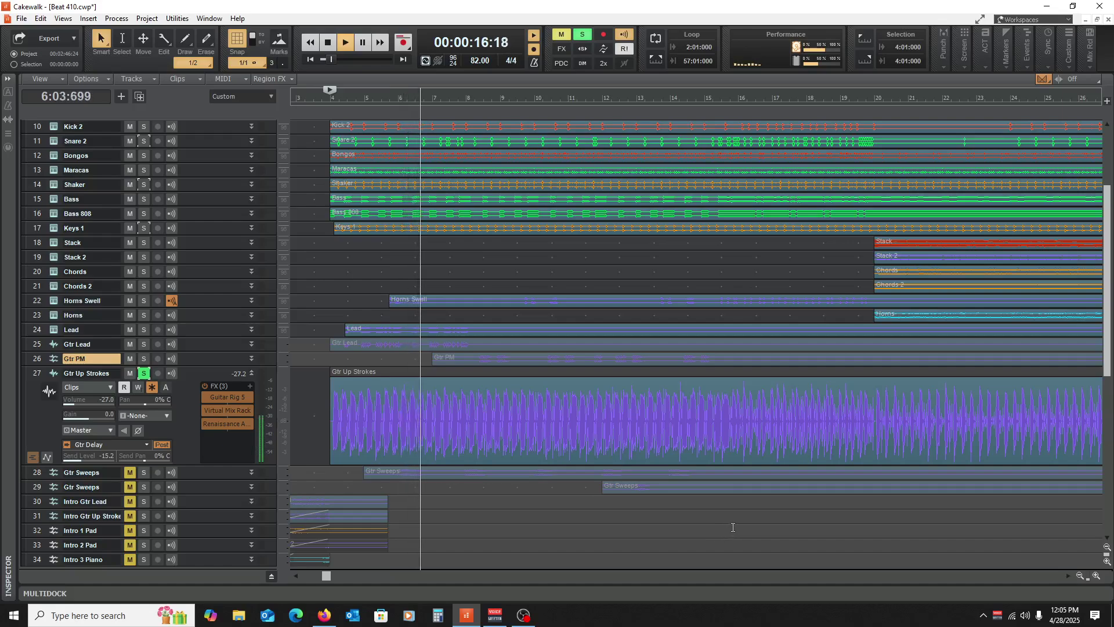
key(space)
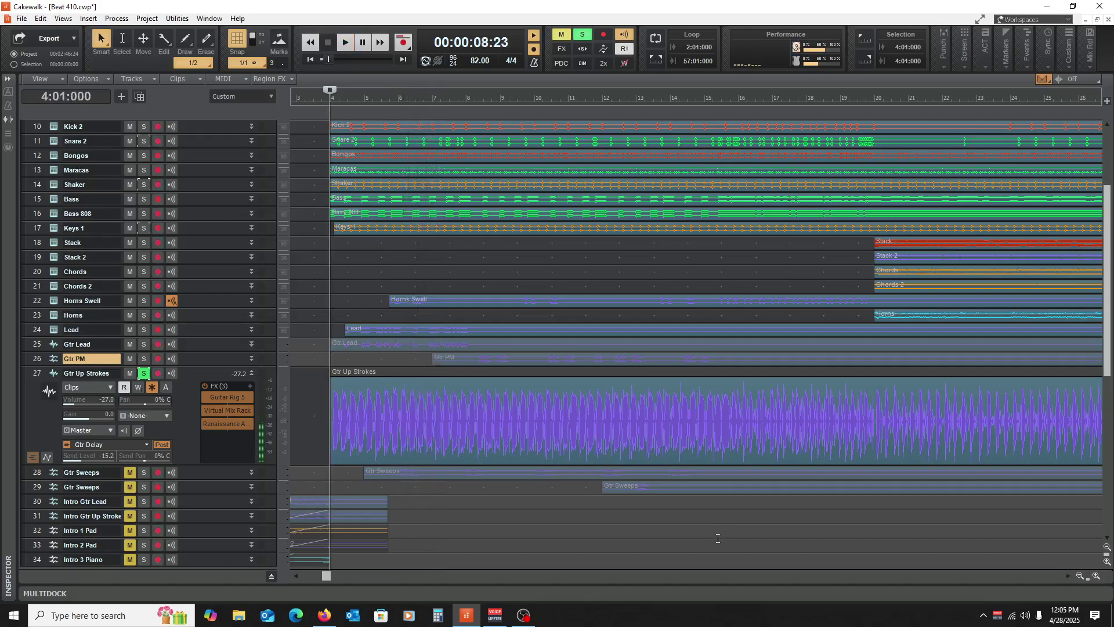
Step: Audition the soloed Gtr Up Strokes track from measure 15 through the change at measure 20
click(709, 541)
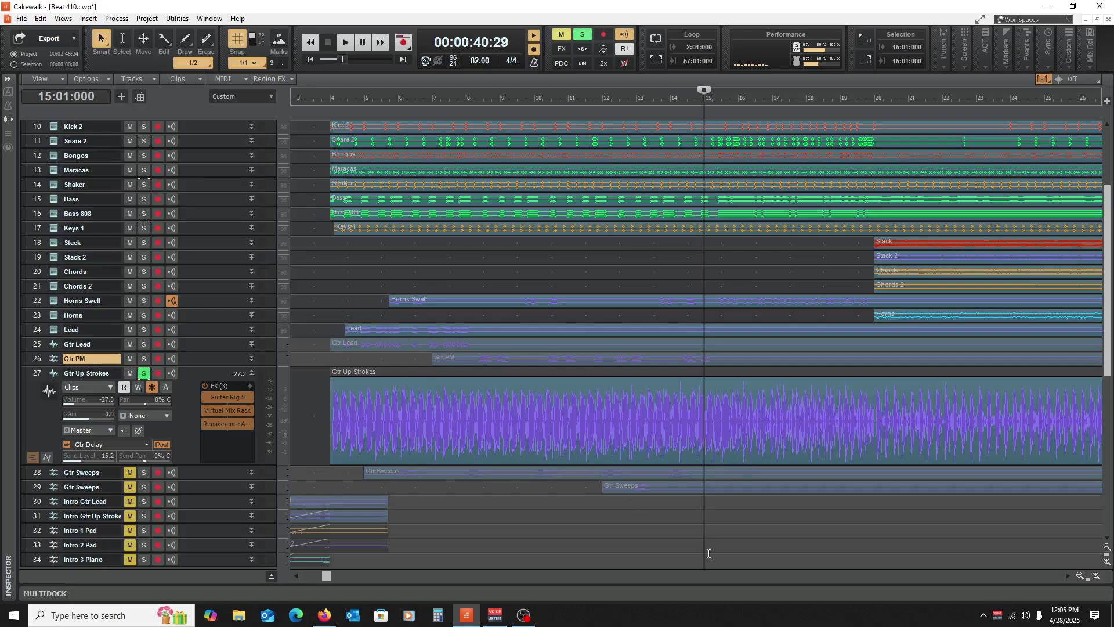
key(space)
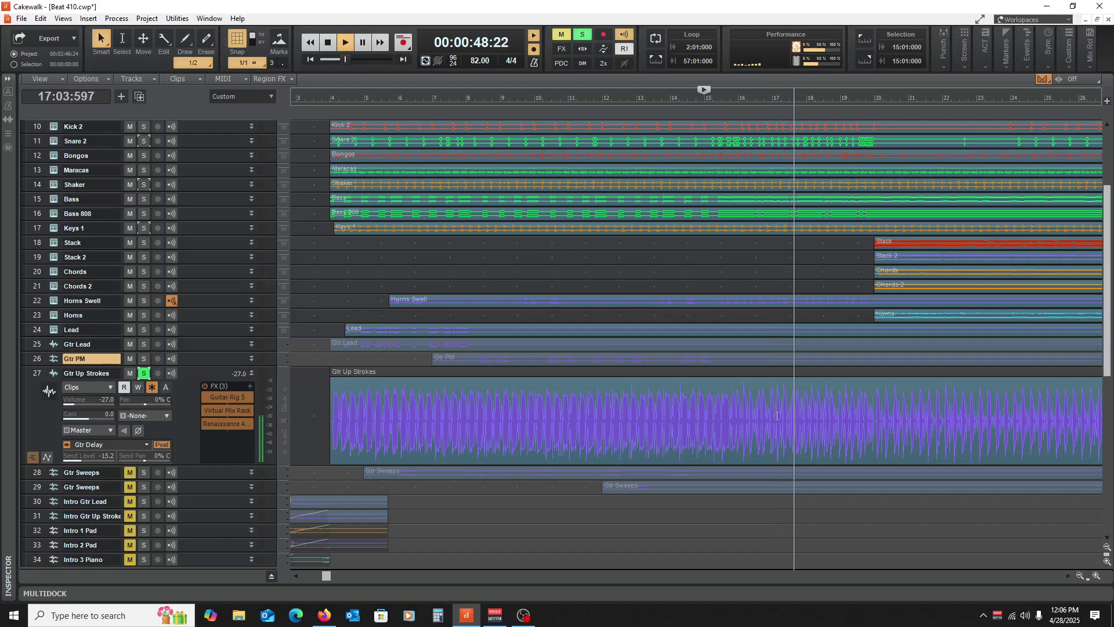
drag(328, 575, 401, 580)
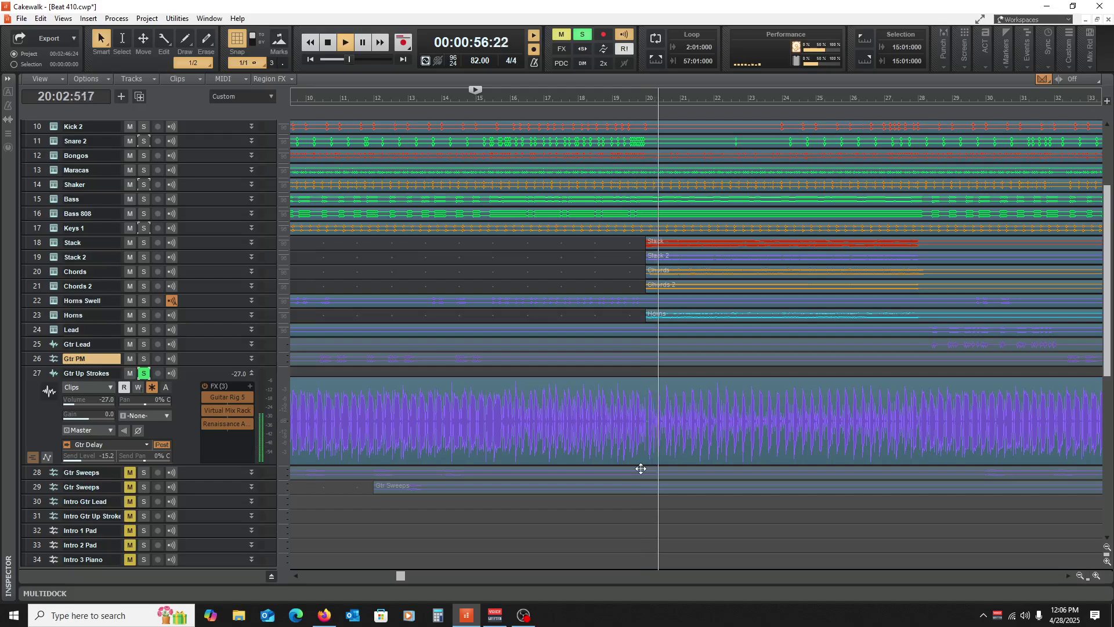
key(space)
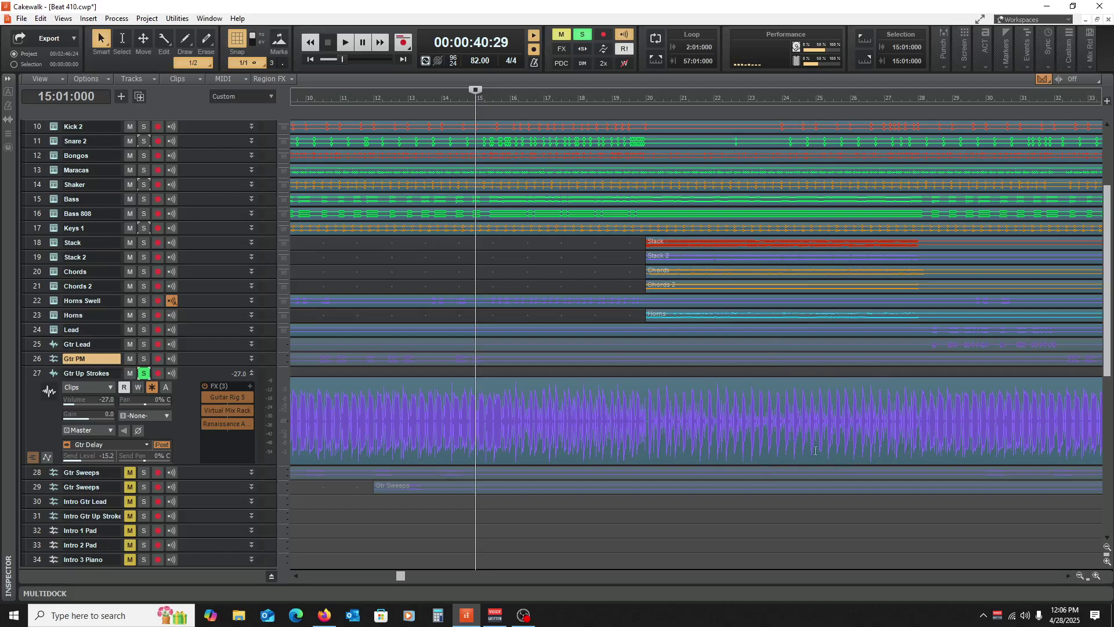
Step: Clear the Gtr Up Strokes solo and listen to the full mix from measure 20
click(637, 510)
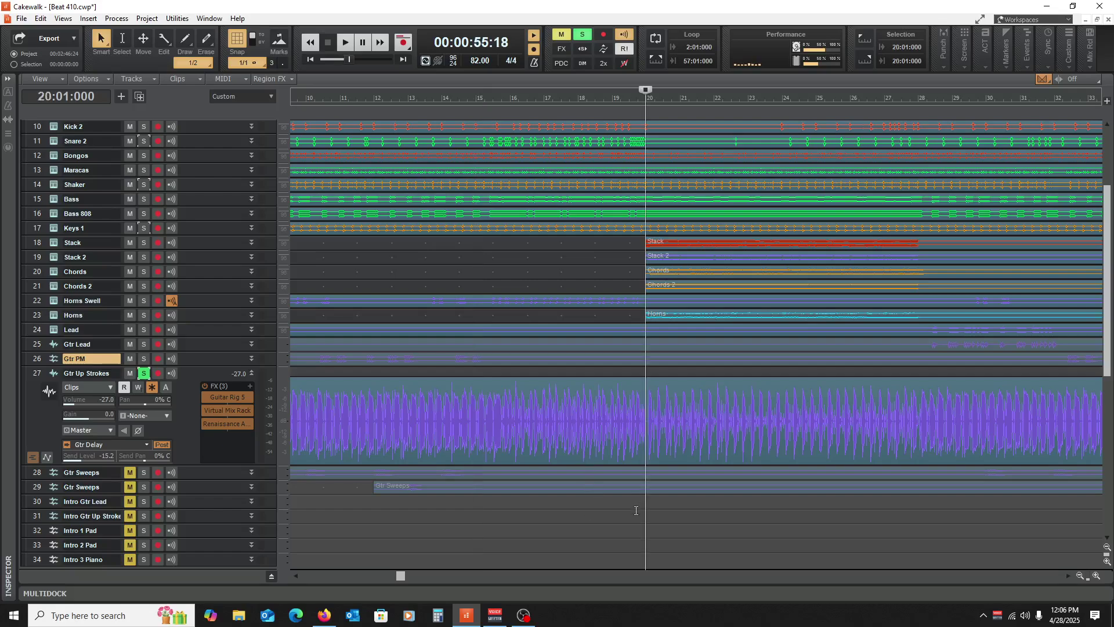
click(144, 373)
key(space)
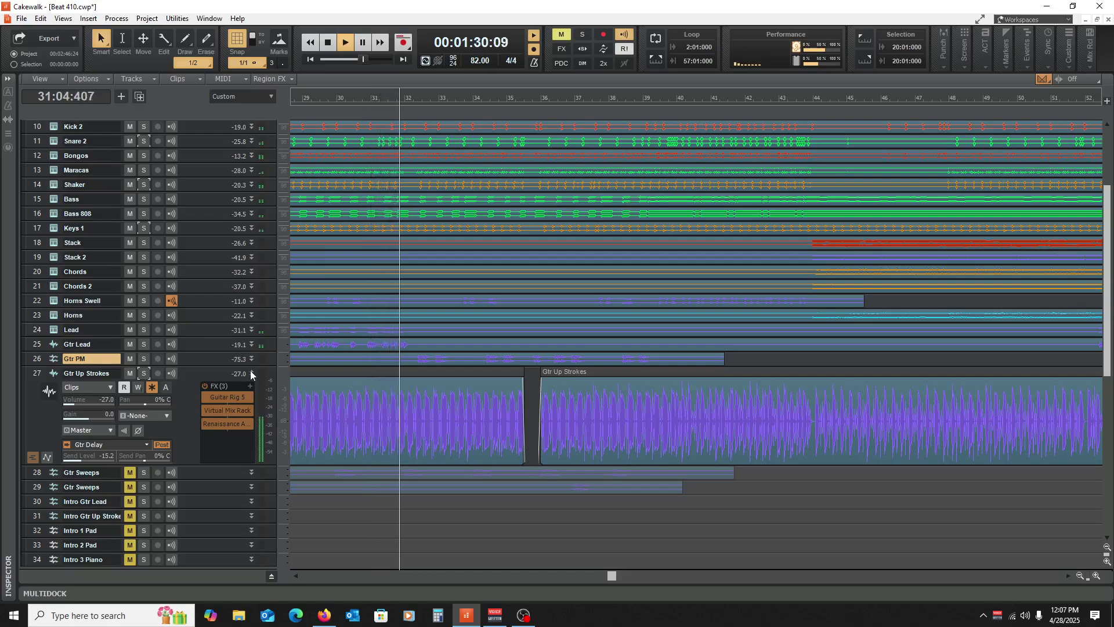
key(space)
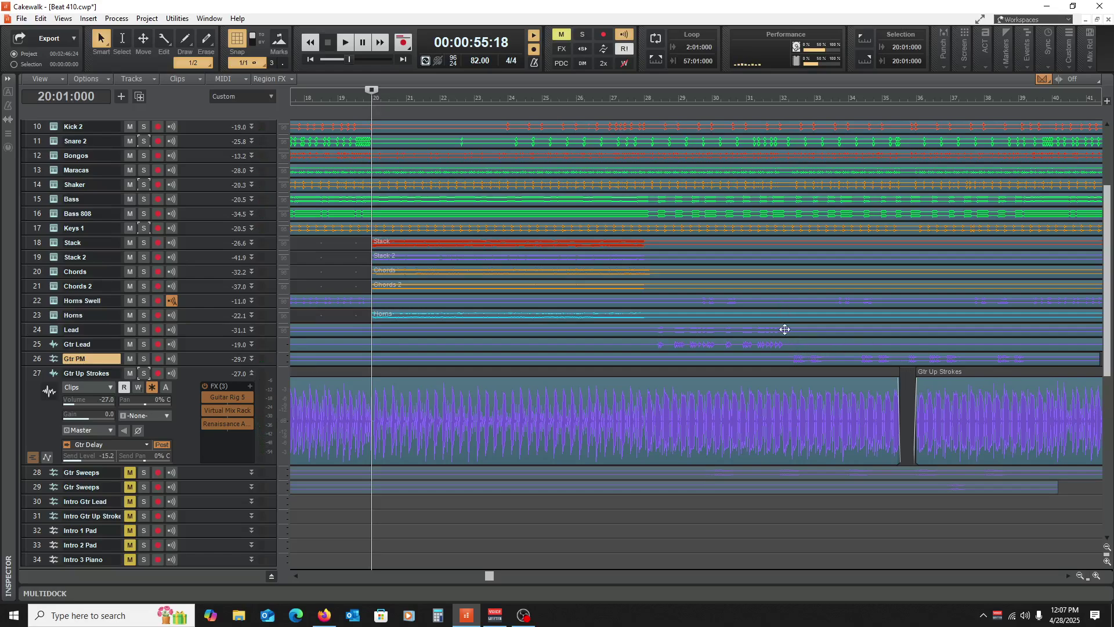
Step: Play a short section of the full mix from measure 32
click(775, 514)
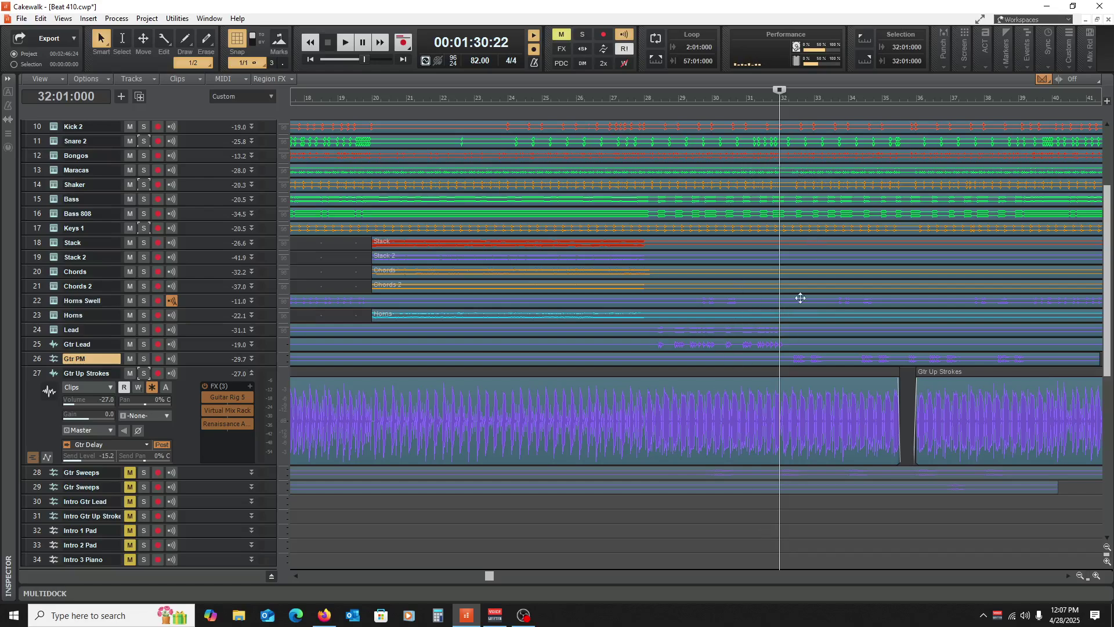
key(space)
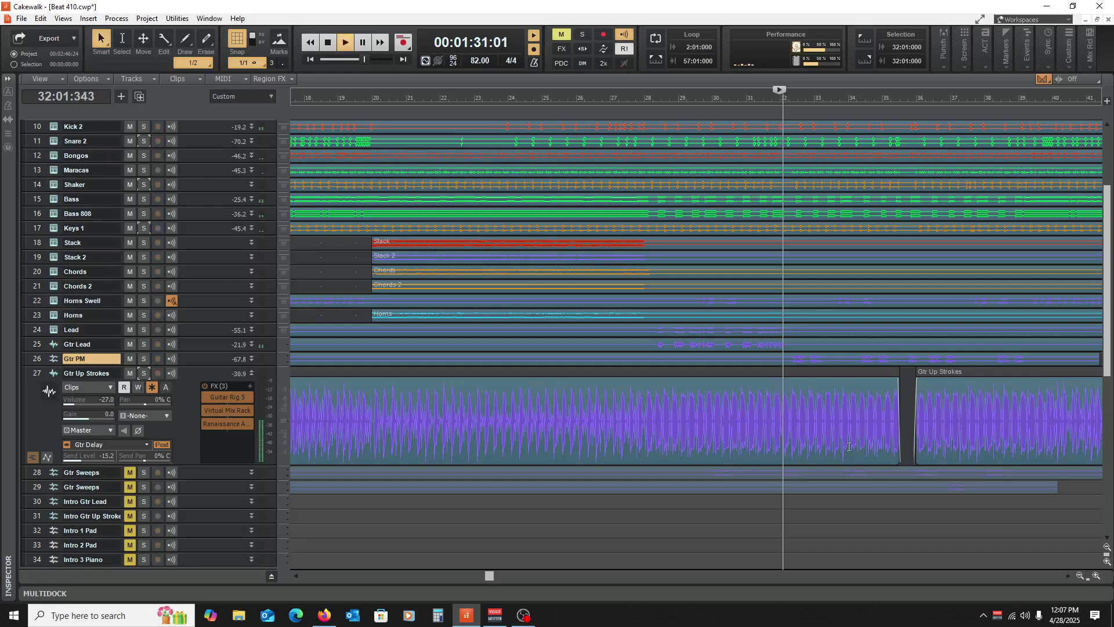
key(space)
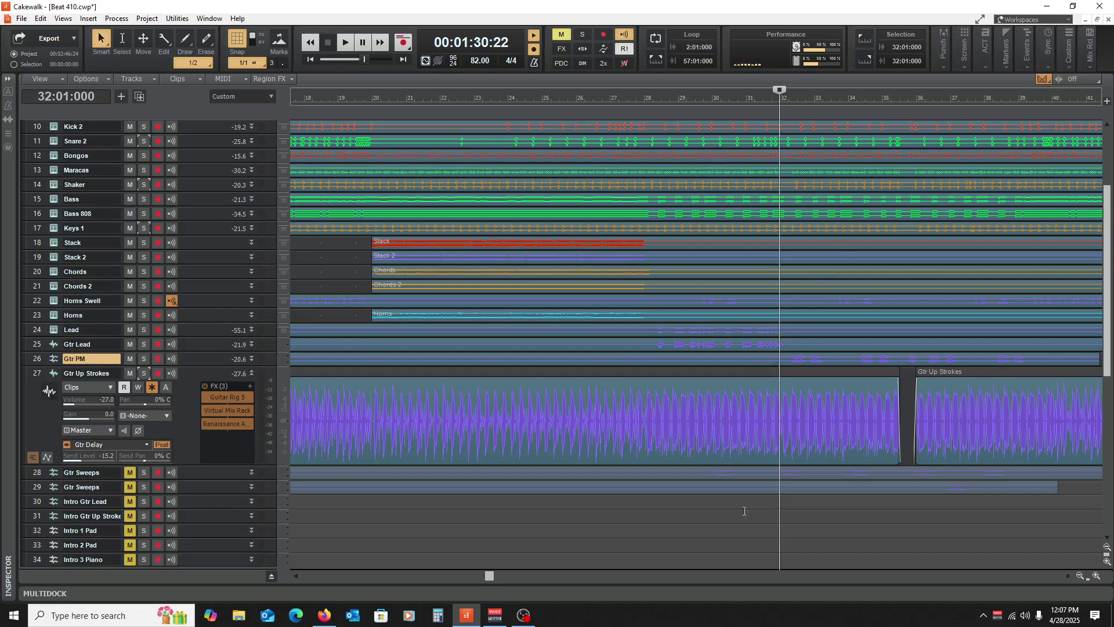
Step: Play the mix from measure 35 across the gap between the two Gtr Up Strokes clips
click(882, 523)
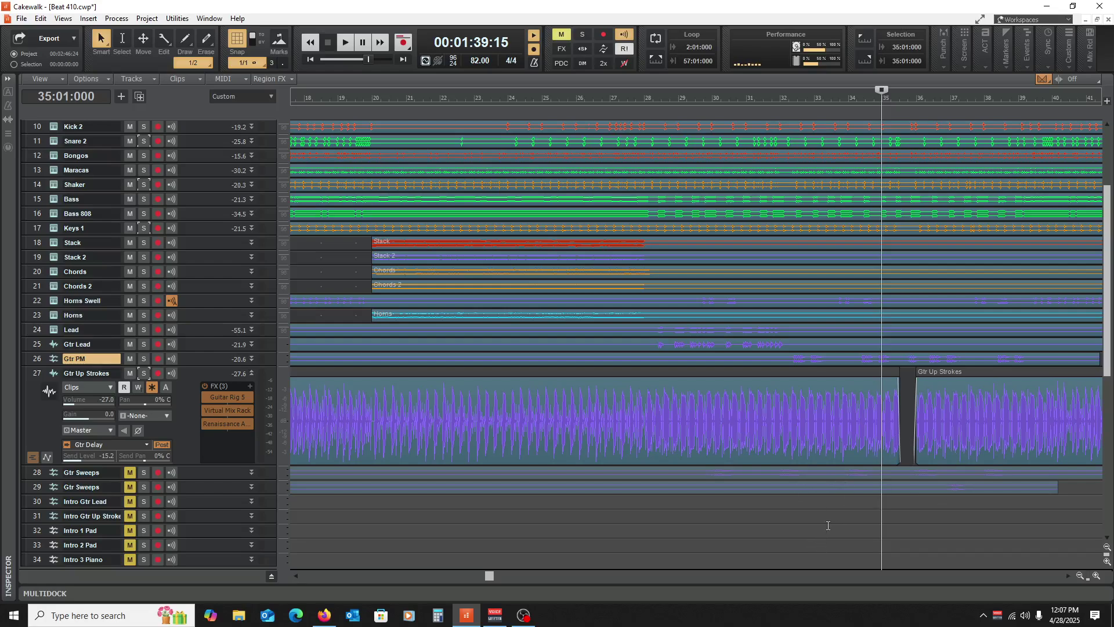
key(space)
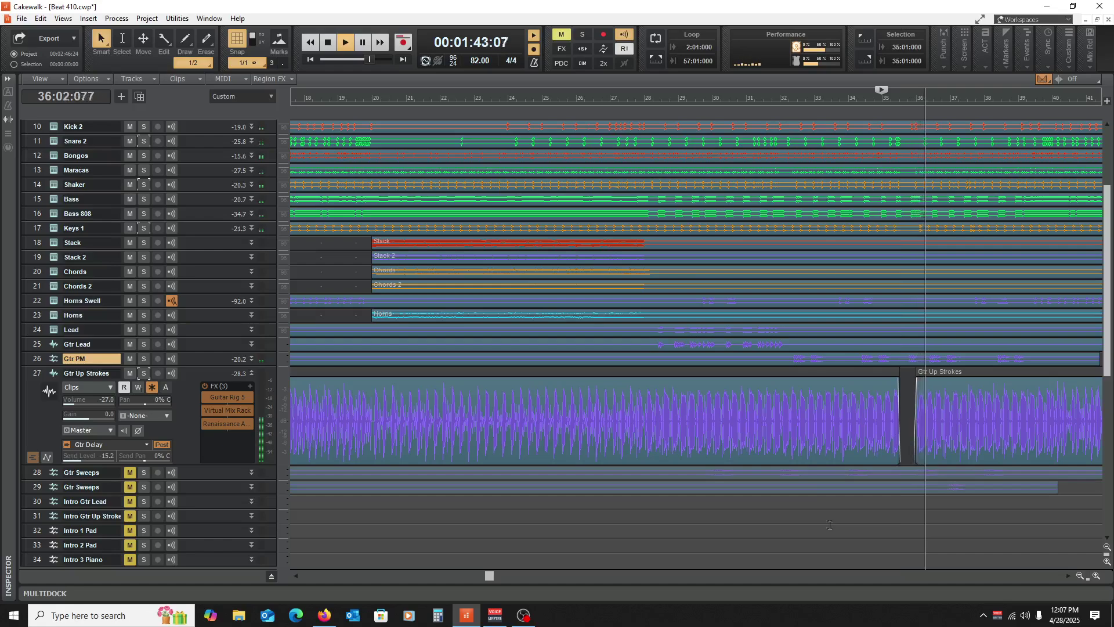
key(space)
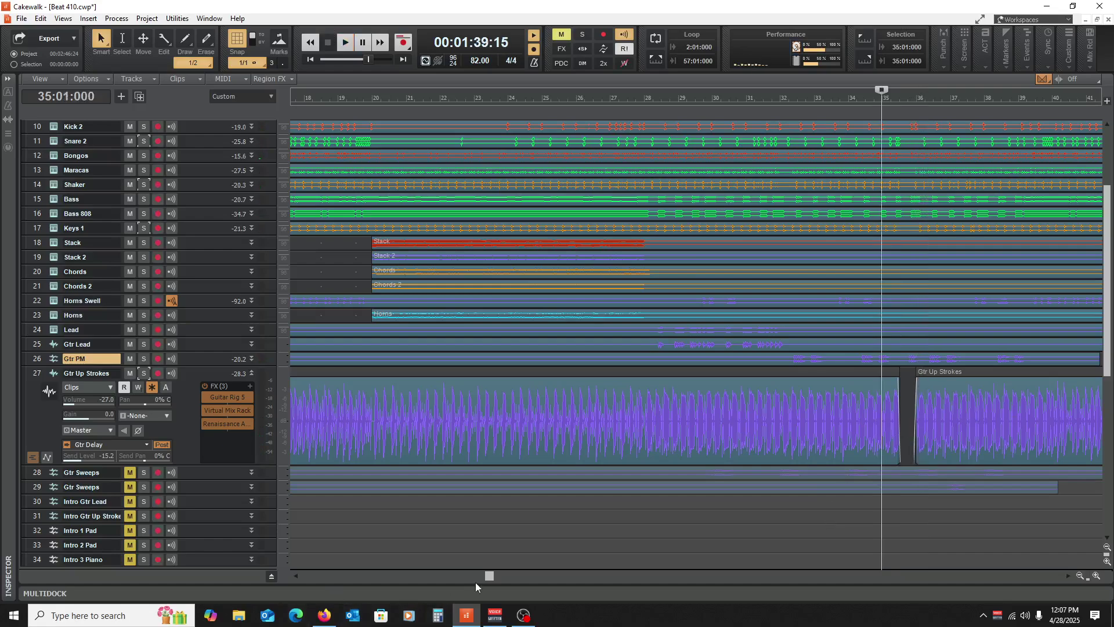
Step: Collapse the Gtr Up Strokes track, and unmute and expand Gtr Sweeps track 28
drag(487, 576, 305, 572)
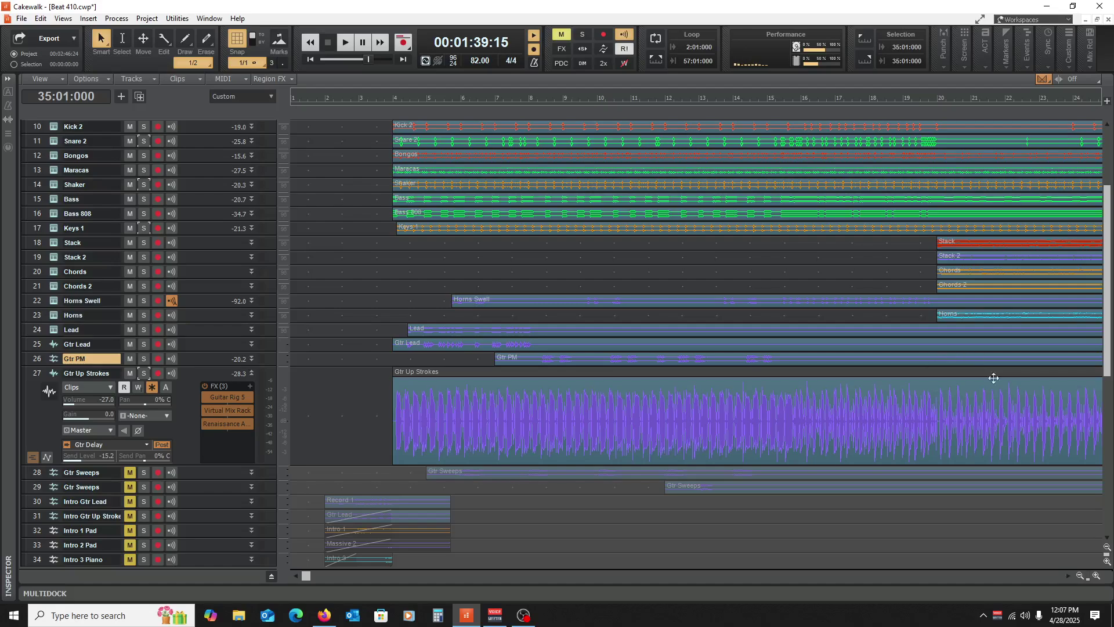
click(252, 374)
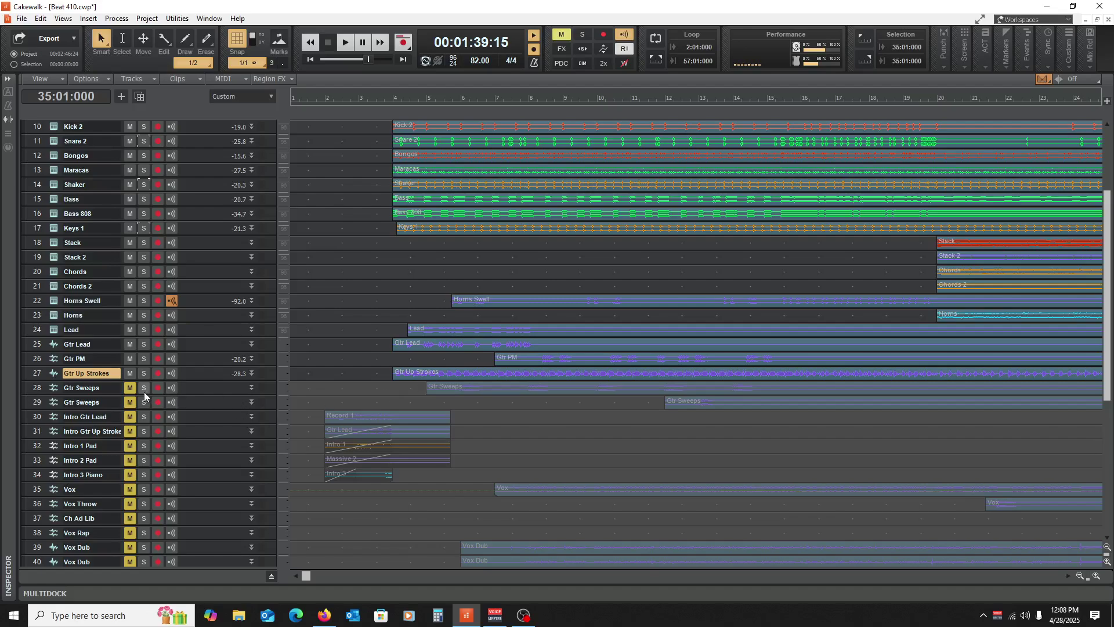
click(129, 387)
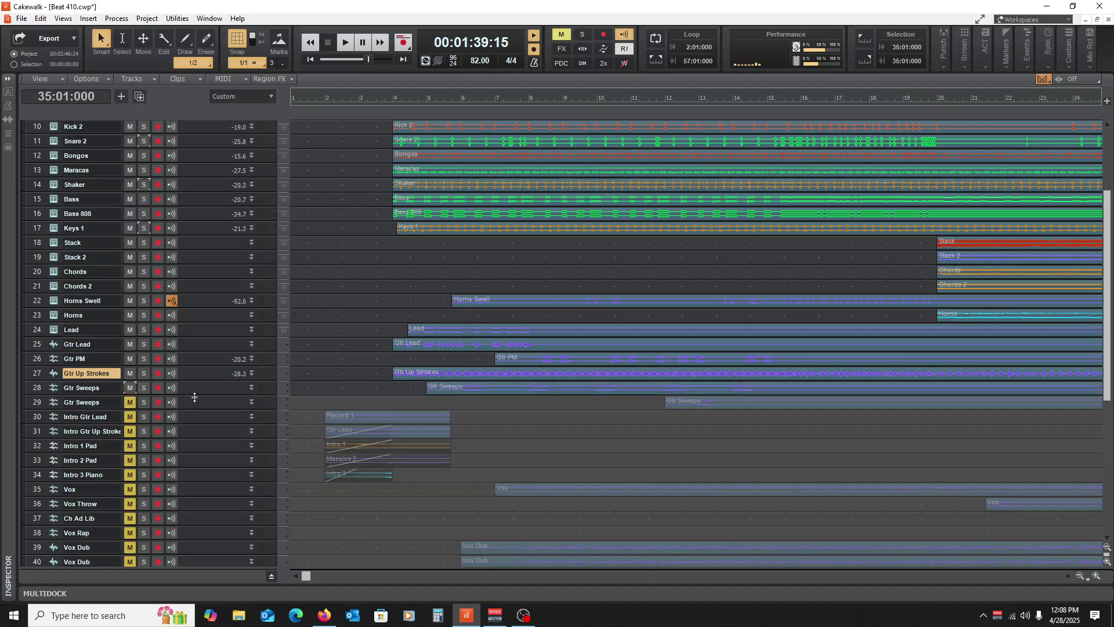
key(ctrl+Down)
Step: Solo Gtr Sweeps track 28 and play it from measure 6
click(144, 388)
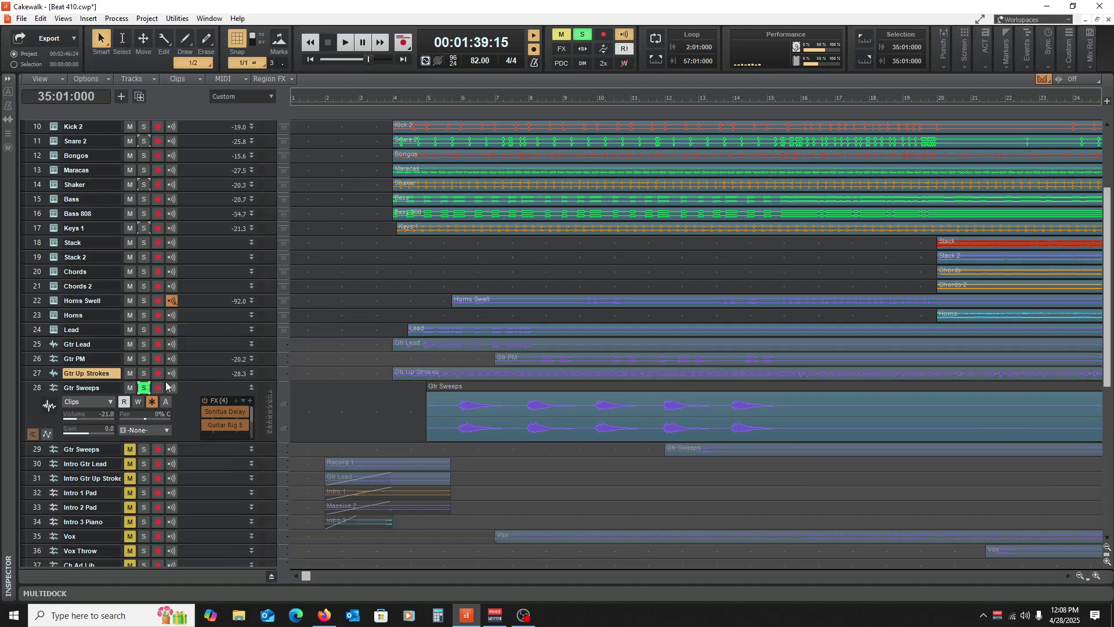
click(450, 267)
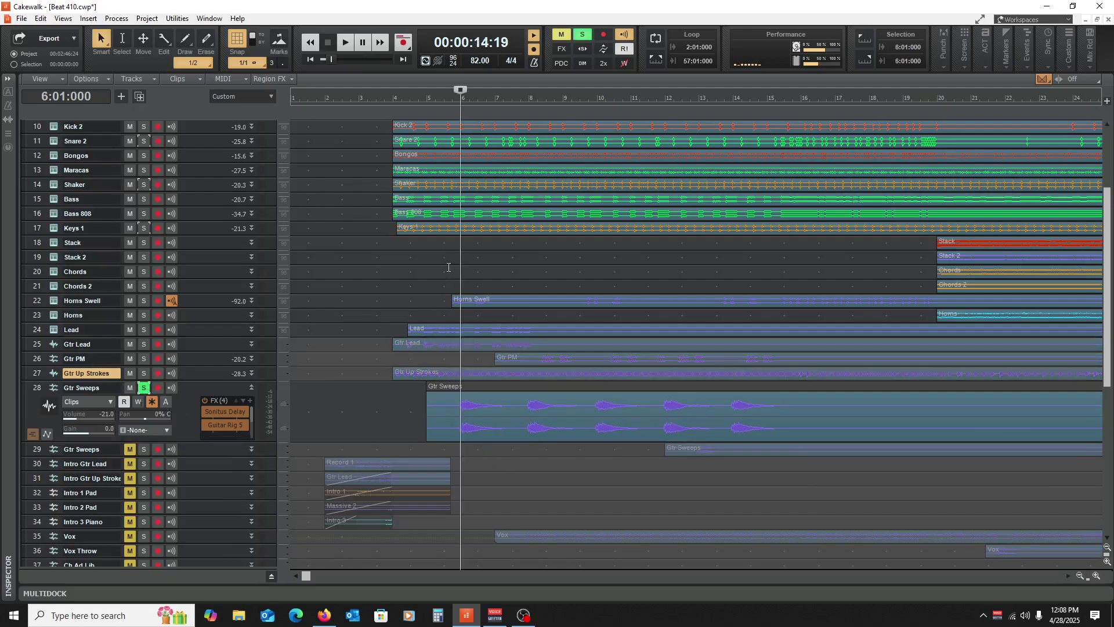
key(space)
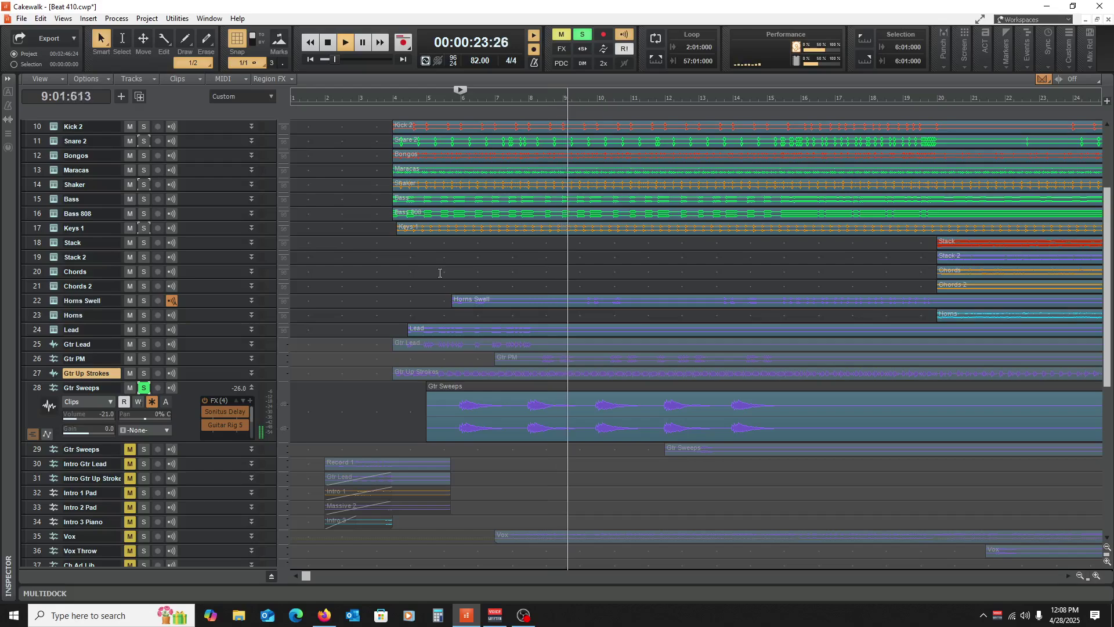
Step: Unmute and solo Gtr Sweeps track 29 during playback, and expand it to show its waveform
click(132, 450)
click(144, 449)
drag(557, 457, 559, 500)
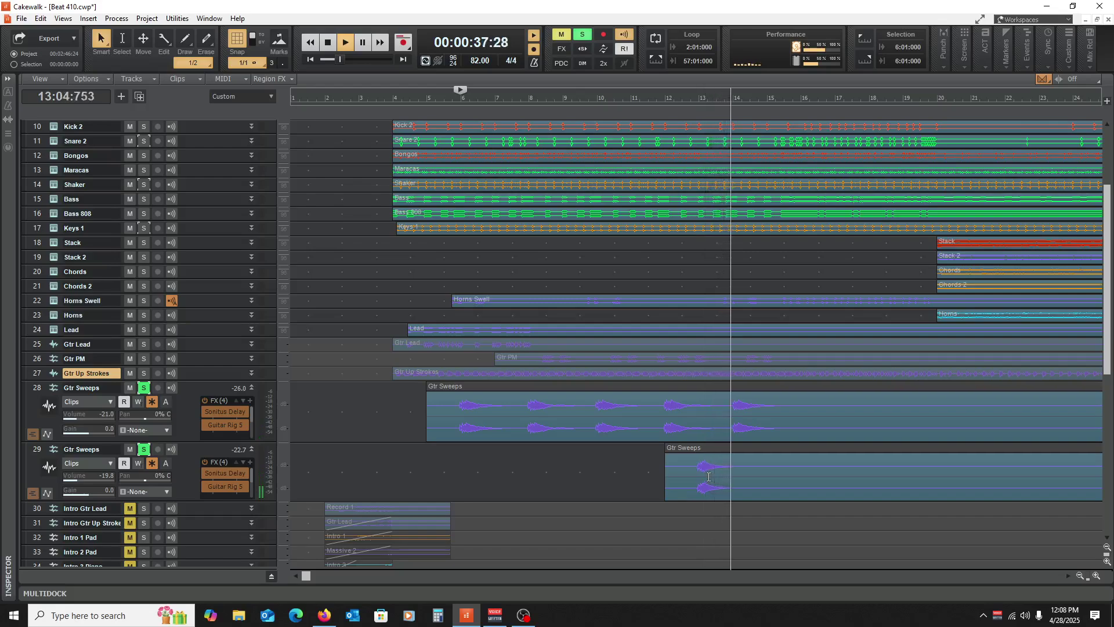
Step: Stop playback and clear the solo on both Gtr Sweeps tracks
key(space)
click(143, 388)
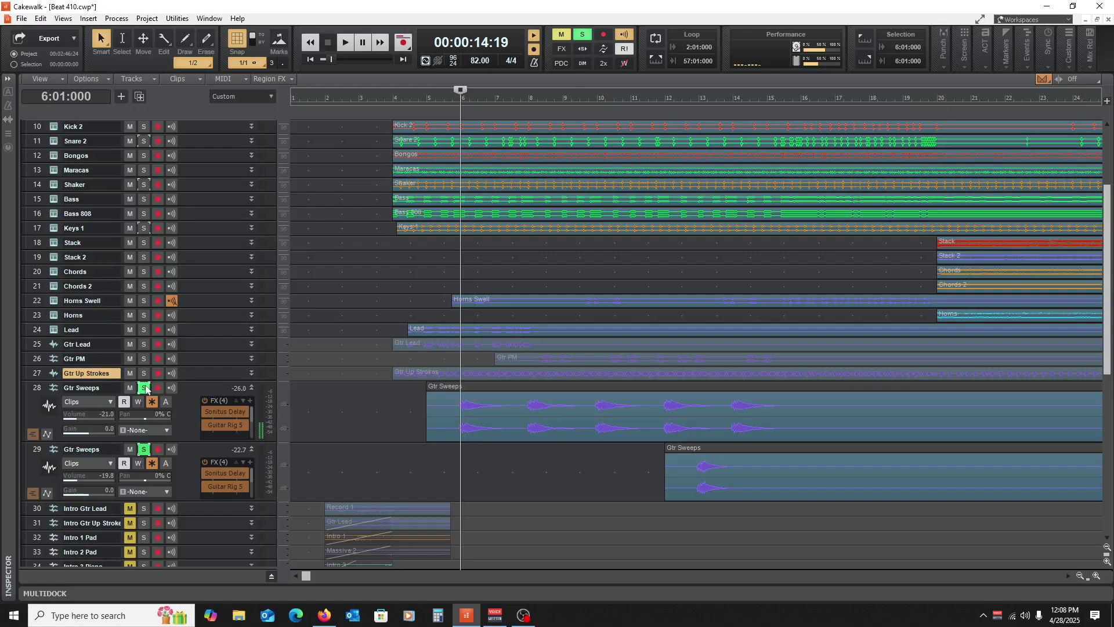
click(143, 449)
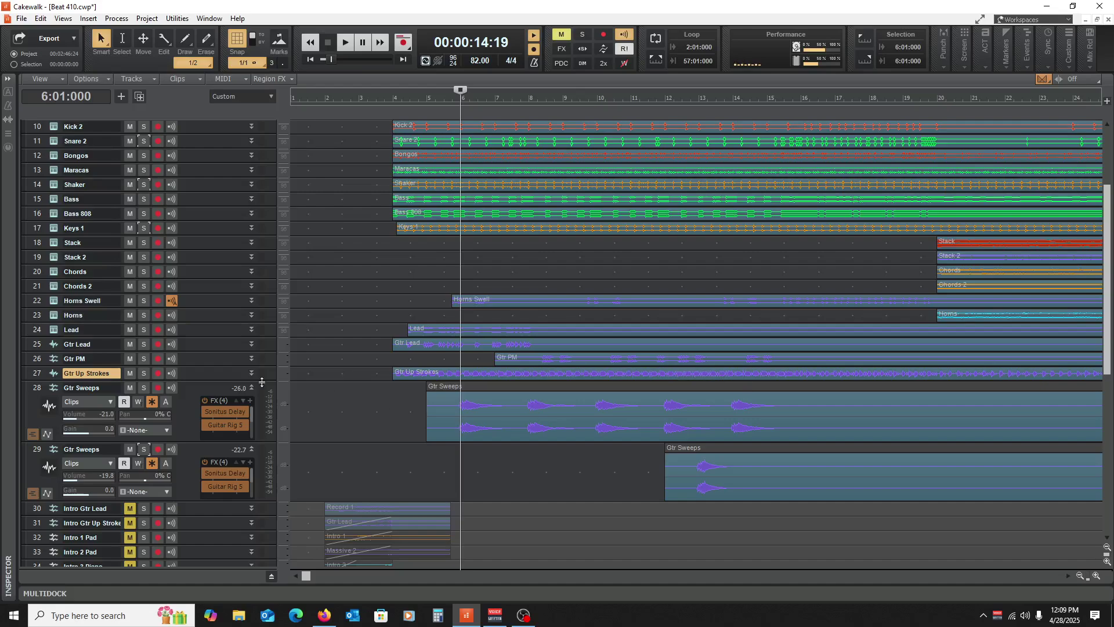
Step: Expand the Gtr PM and Horns Swell tracks to show their waveforms, leaving Gtr Up Strokes collapsed
drag(199, 380, 198, 425)
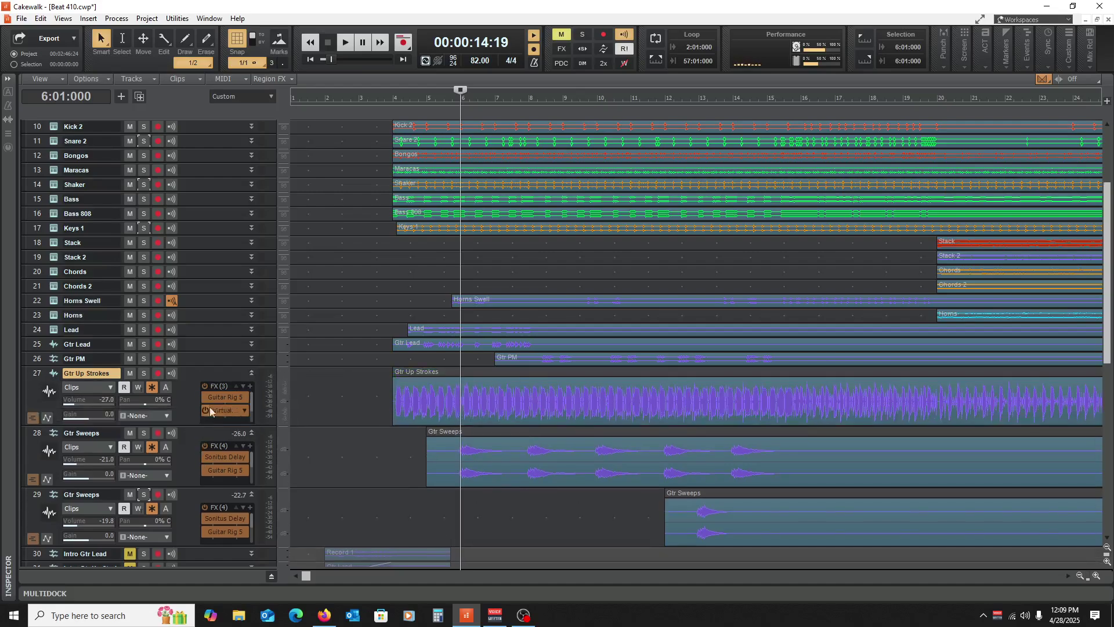
click(251, 373)
click(251, 358)
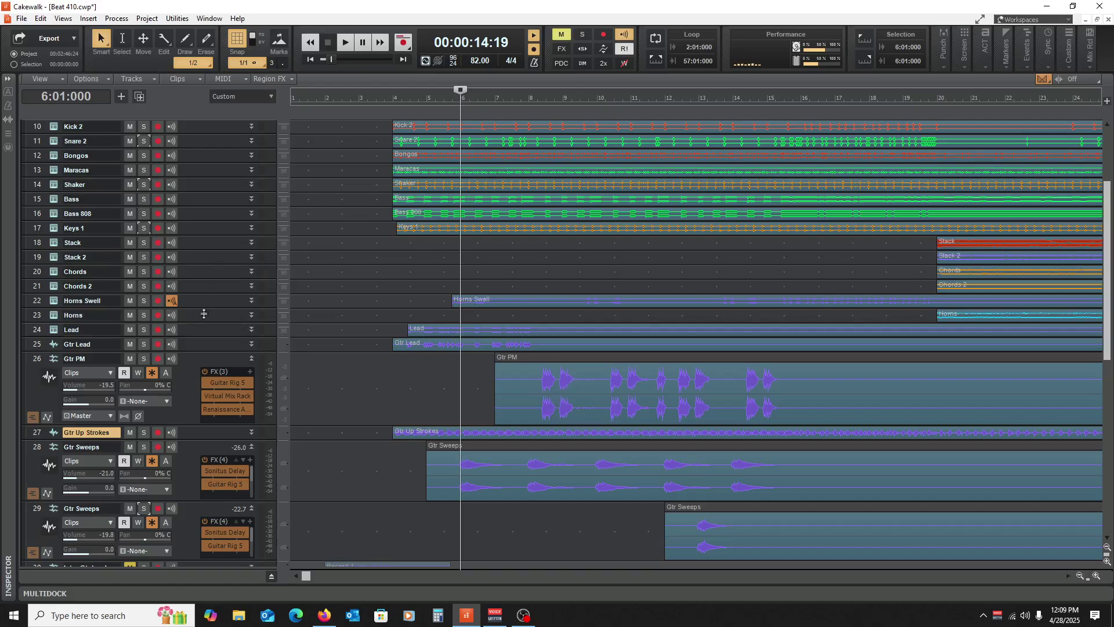
drag(204, 314, 204, 350)
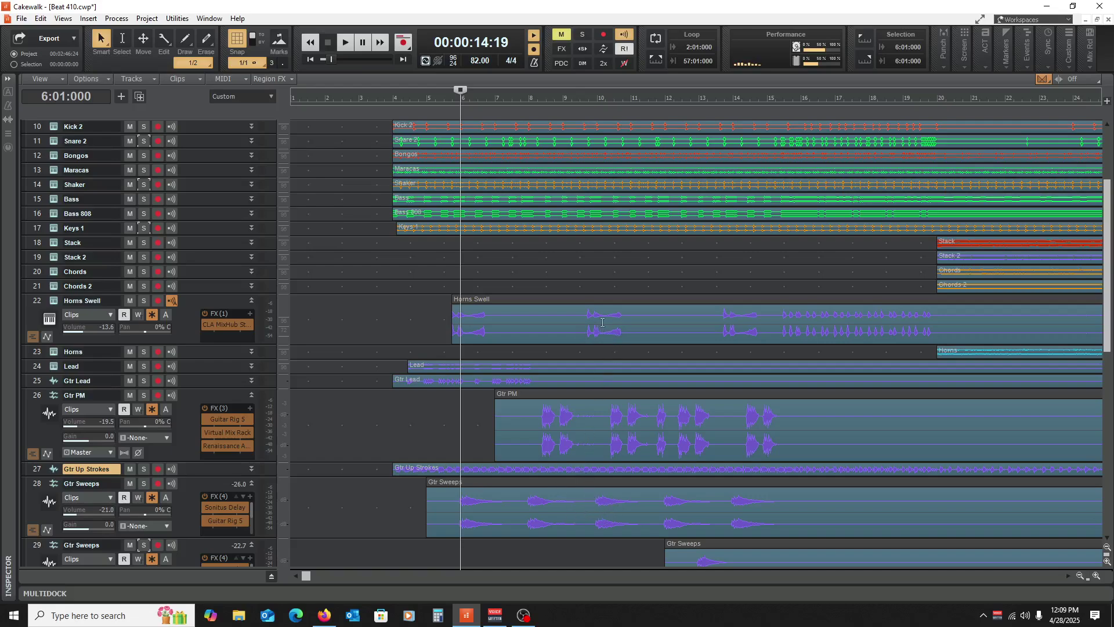
Step: Play the full mix from measure 6, and collapse Horns Swell, Gtr PM and both Gtr Sweeps tracks
key(space)
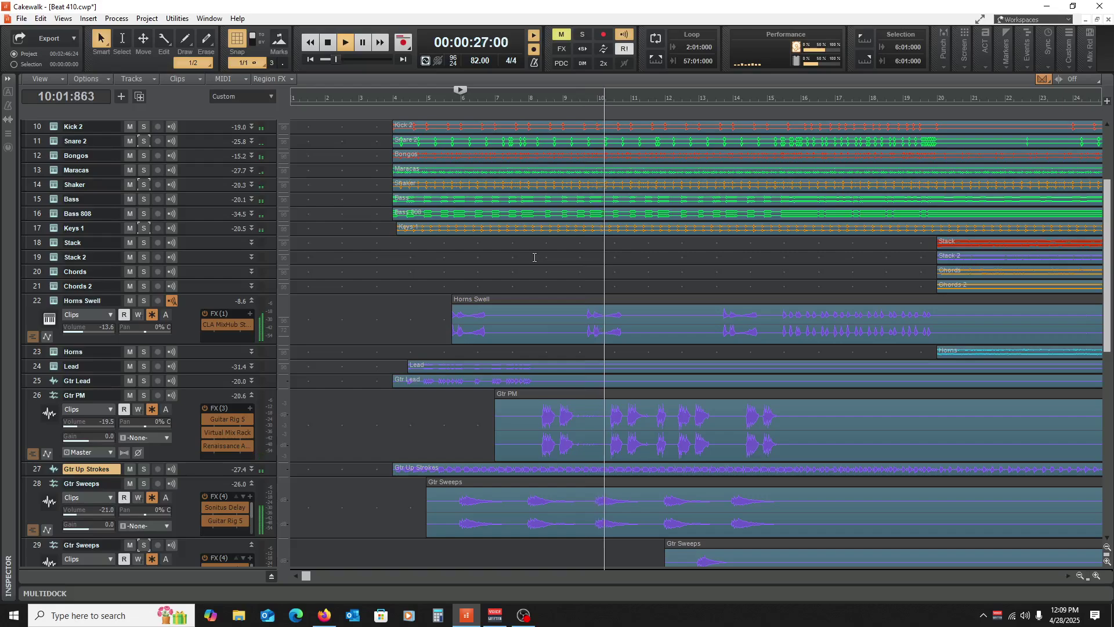
click(253, 301)
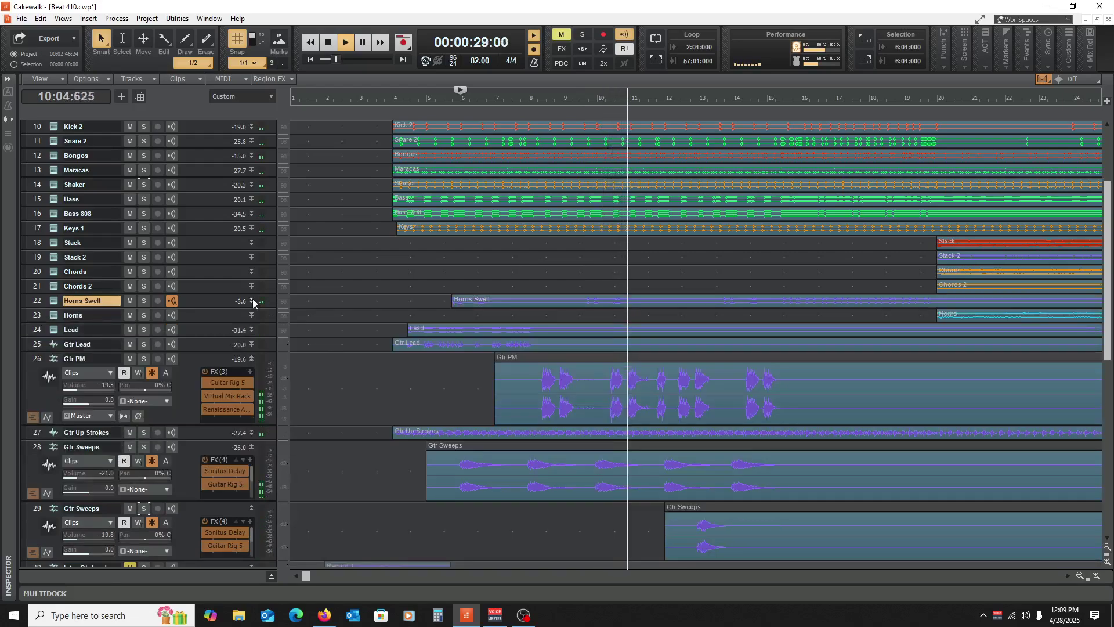
click(254, 359)
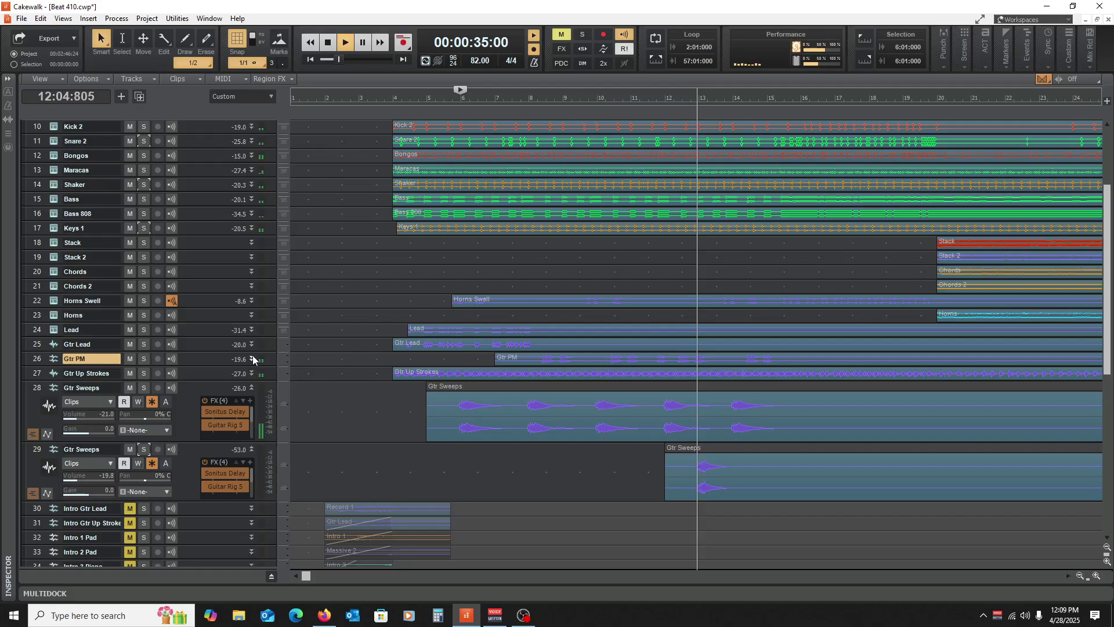
click(250, 388)
key(space)
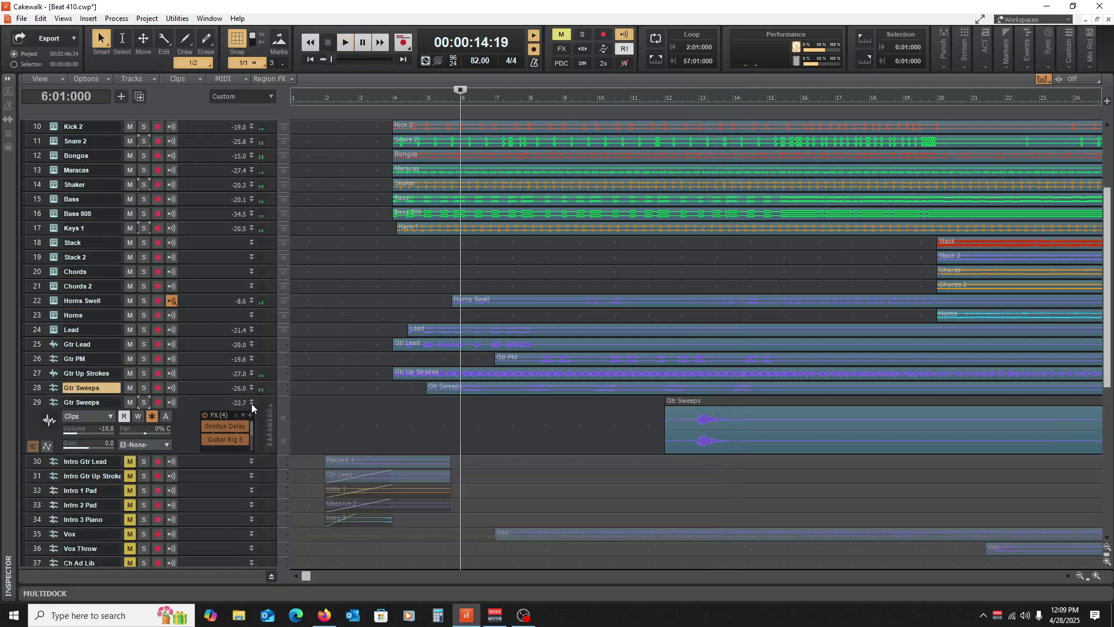
click(252, 403)
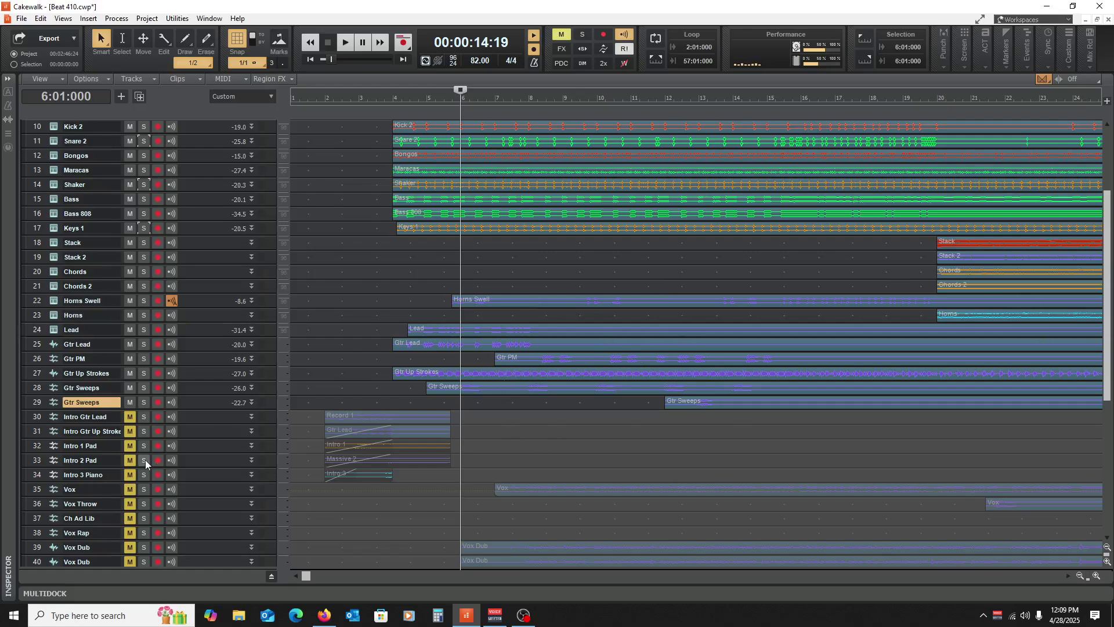
Step: Mute Gtr Sweeps track 29 and Intro Gtr Lead, and play the mix from measure 4
click(129, 417)
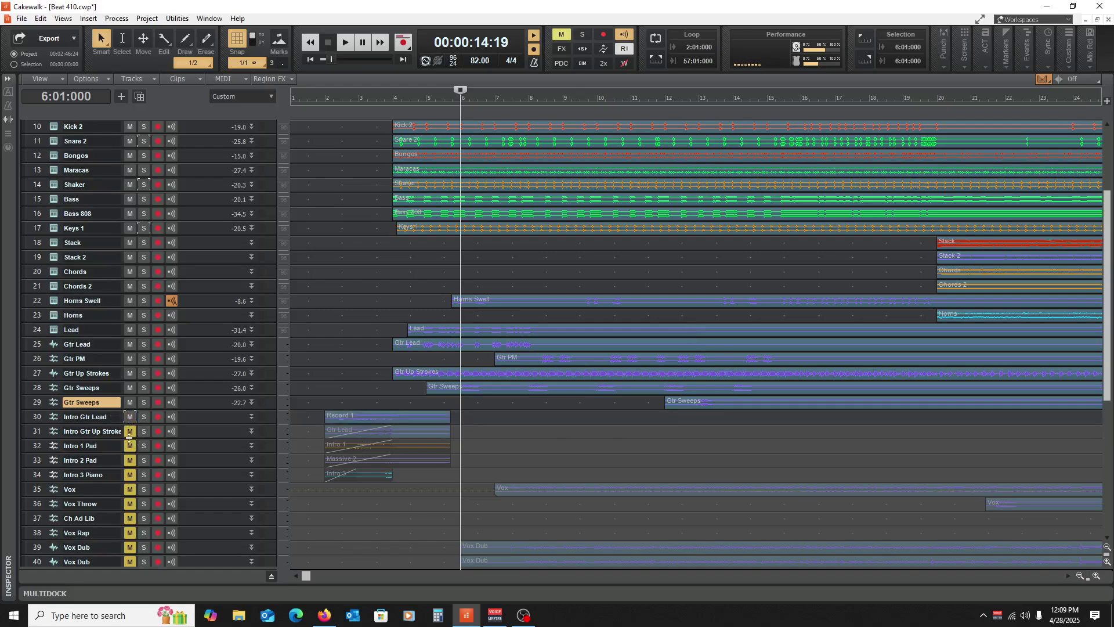
click(392, 260)
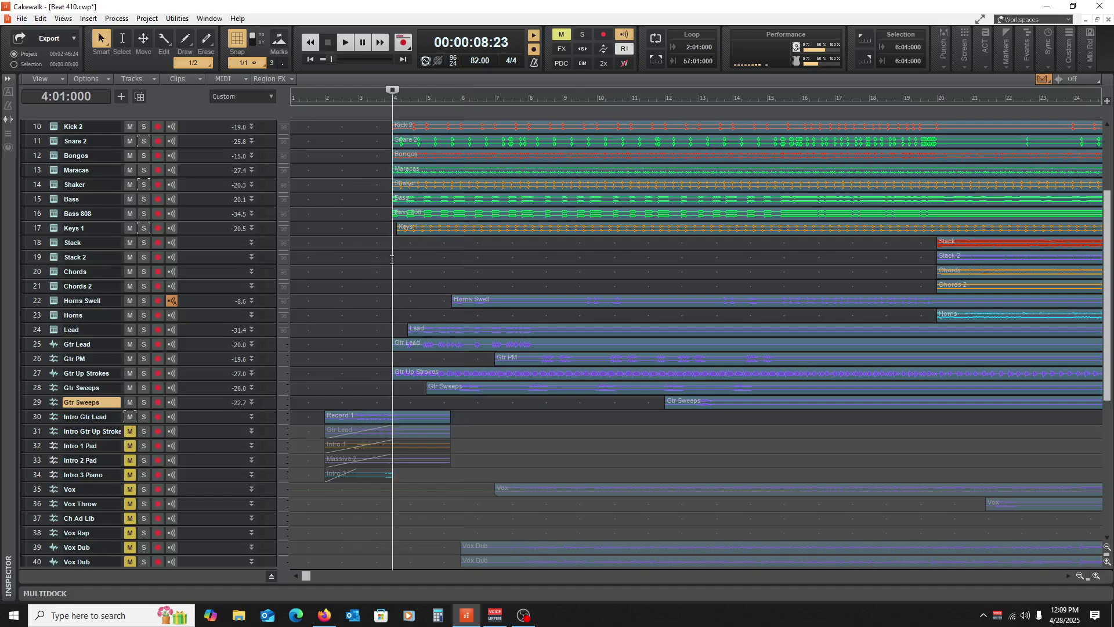
drag(130, 402, 130, 417)
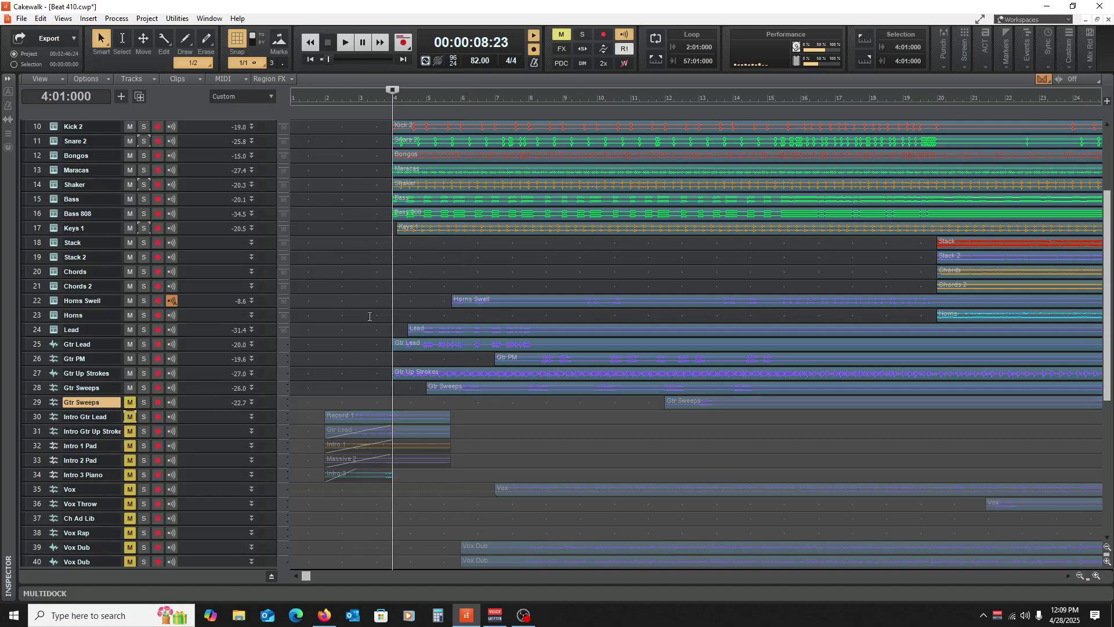
key(space)
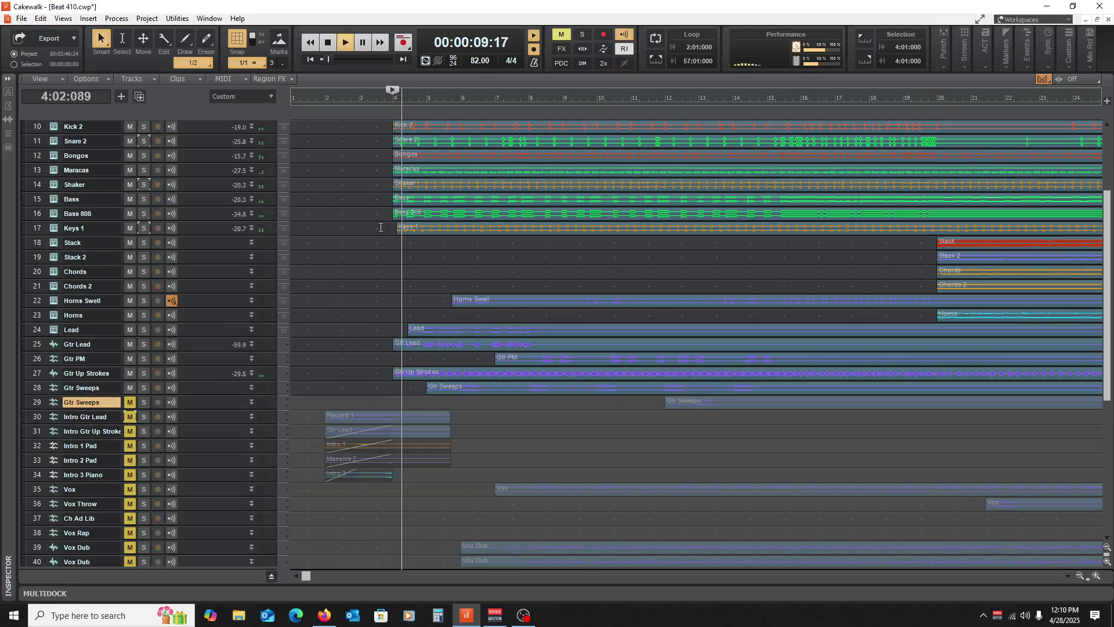
key(space)
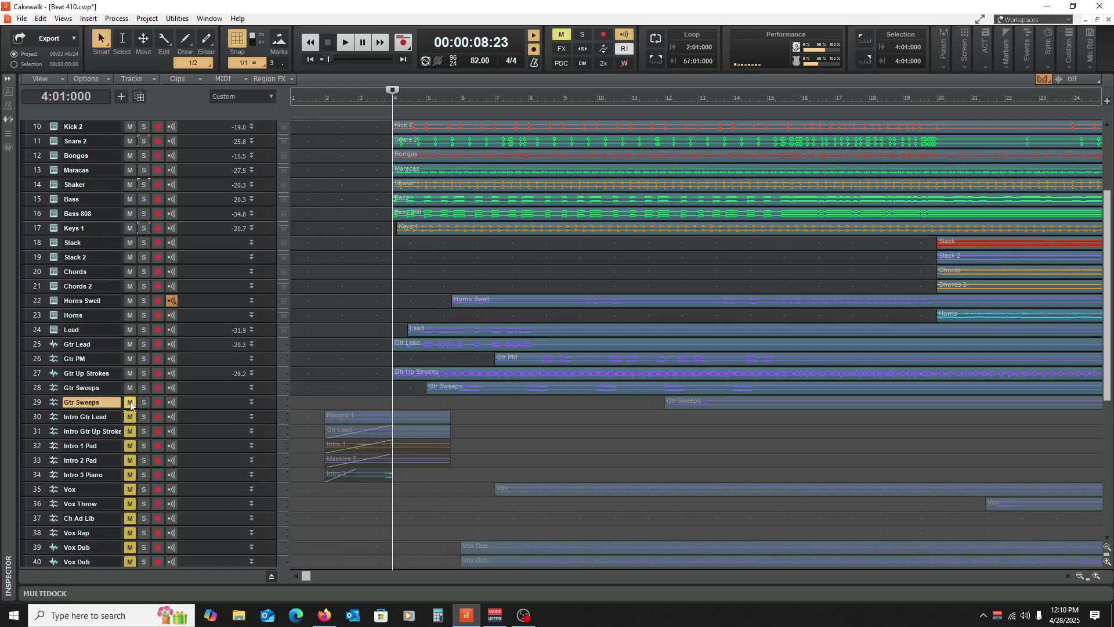
Step: Unmute tracks 29 to 34, solo the five intro tracks, and set the playback position to measure 2
drag(131, 404, 144, 475)
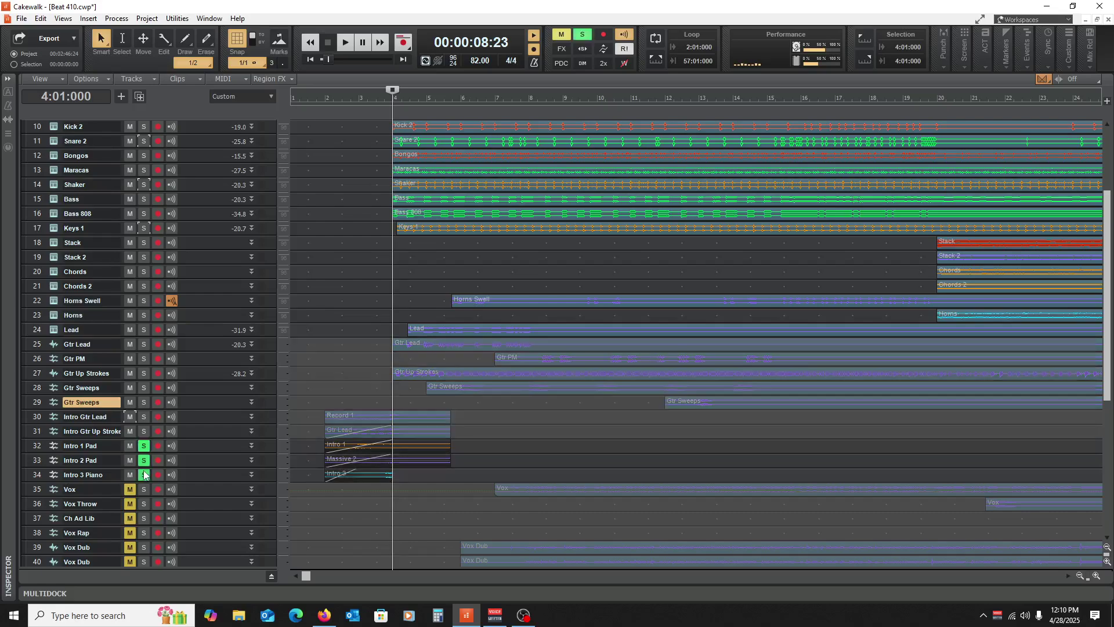
click(337, 519)
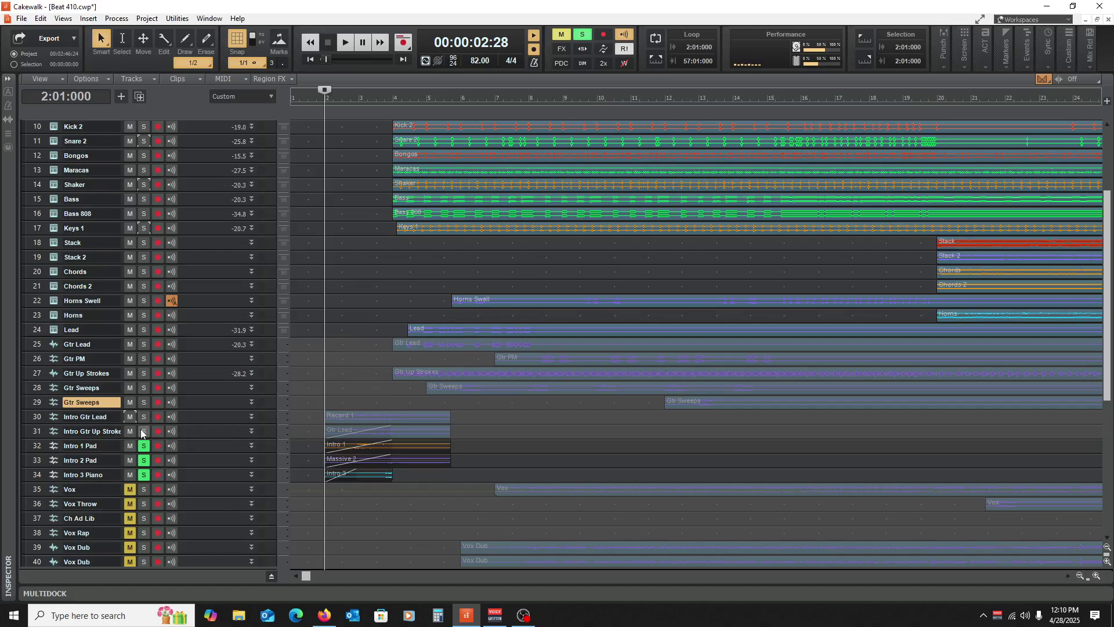
drag(144, 418, 144, 431)
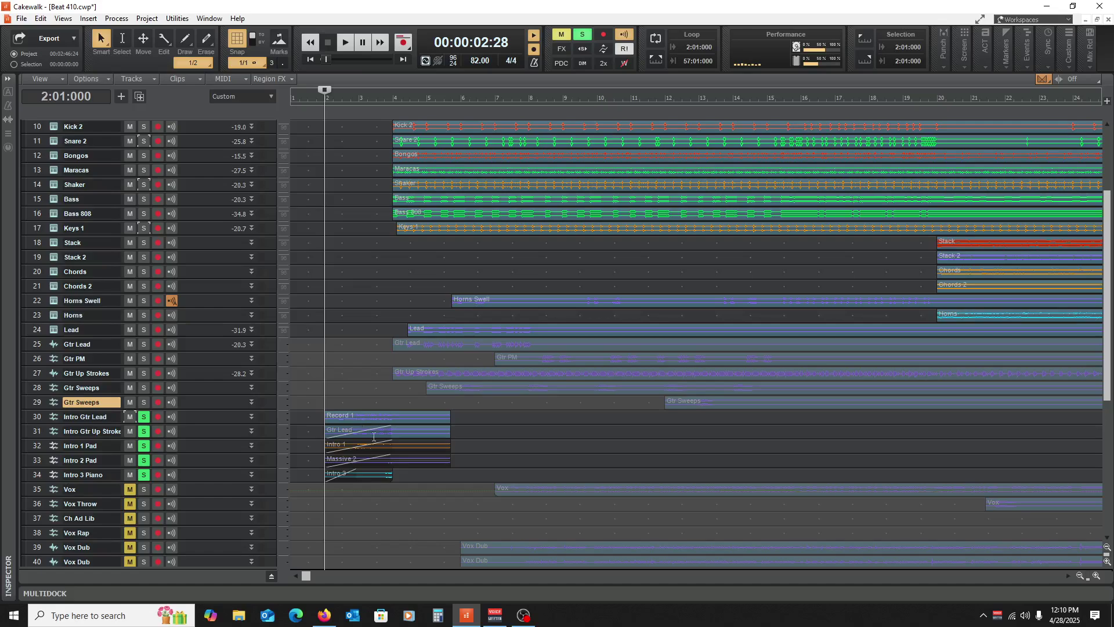
Step: Keep only Intro 1 Pad soloed, expand its track, and play it from measure 2
click(1097, 575)
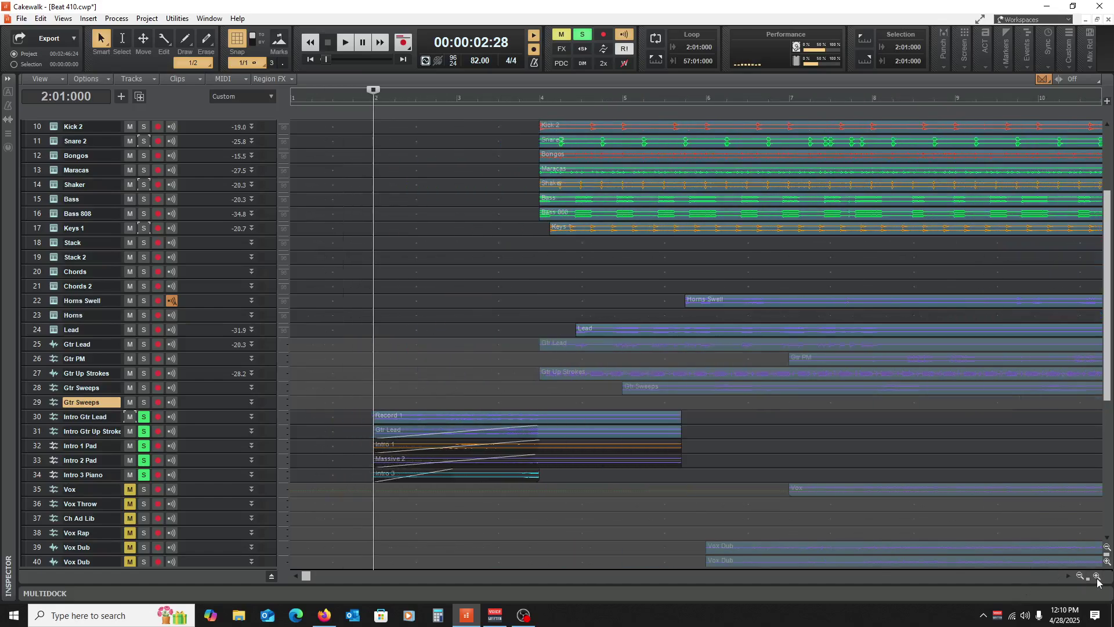
drag(144, 431, 144, 416)
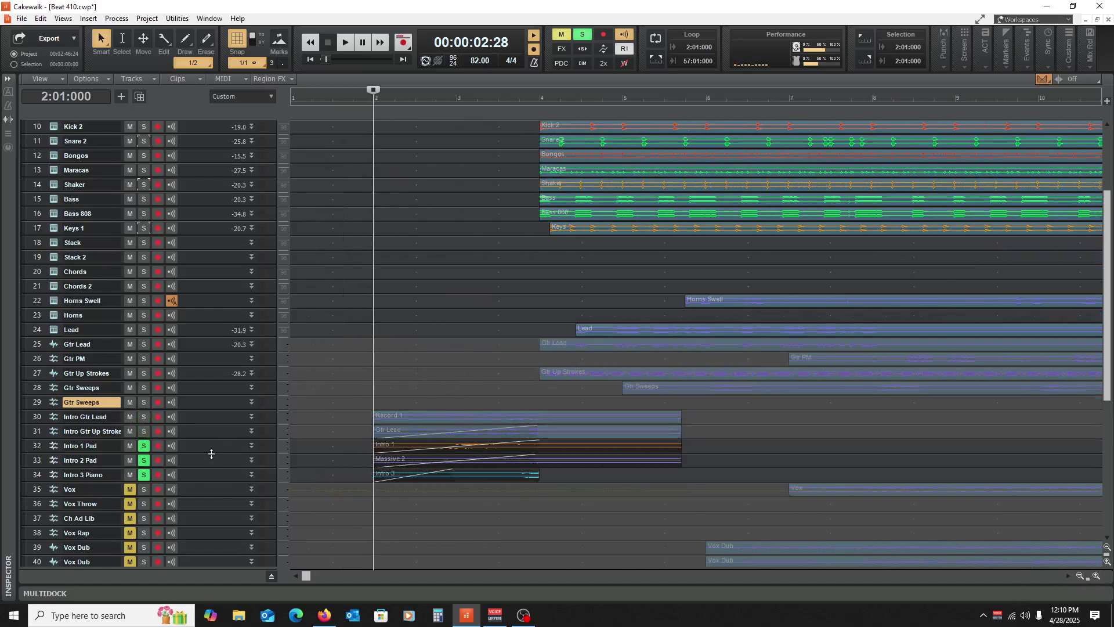
drag(212, 454, 144, 506)
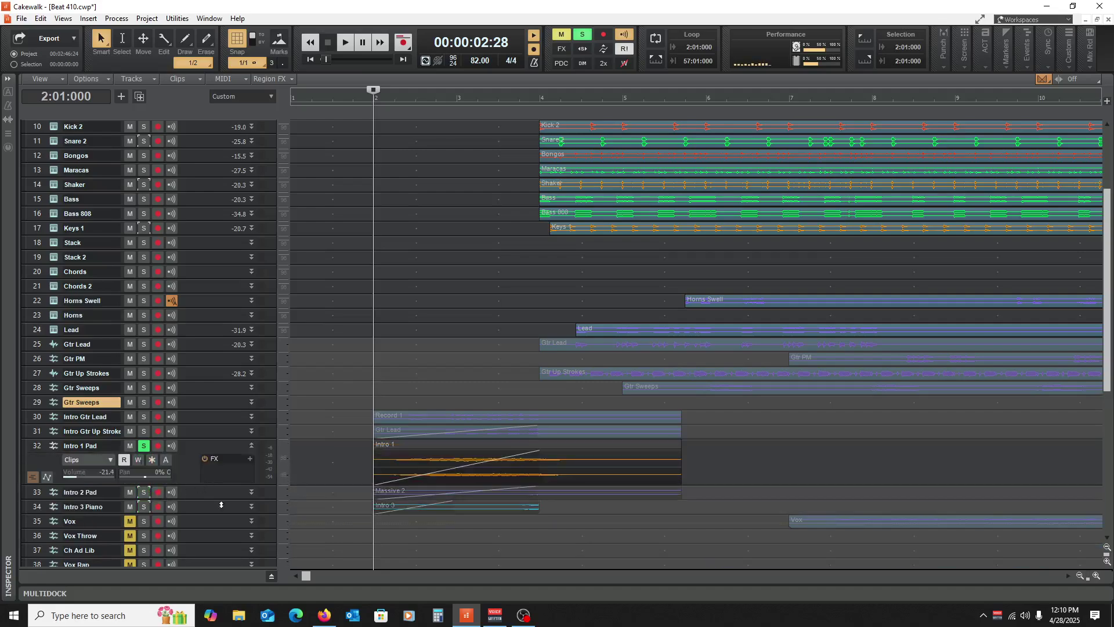
key(space)
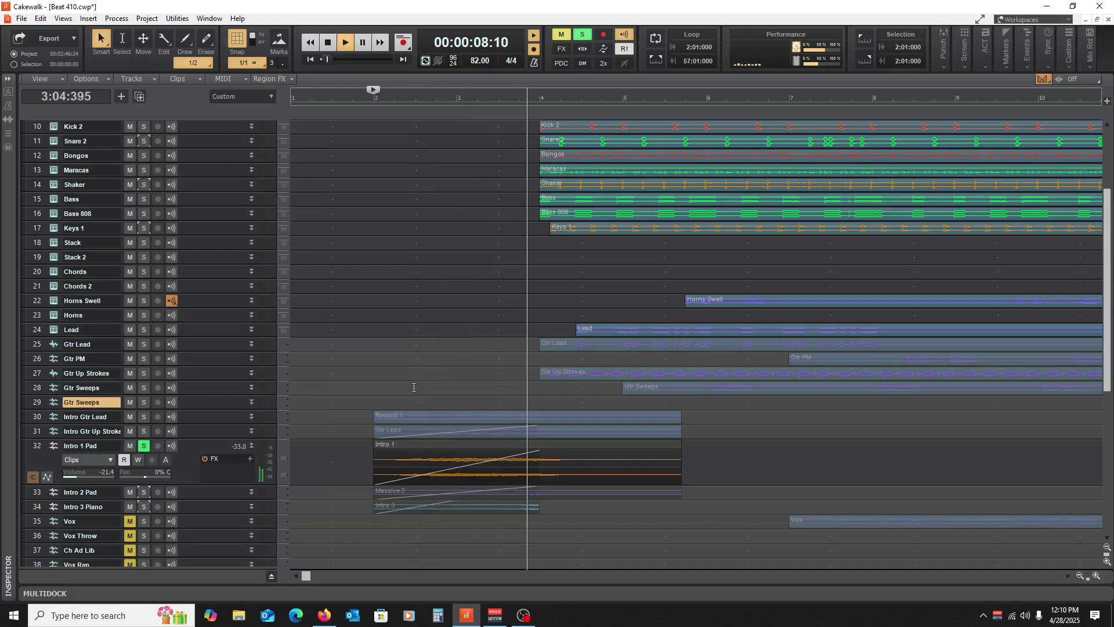
key(space)
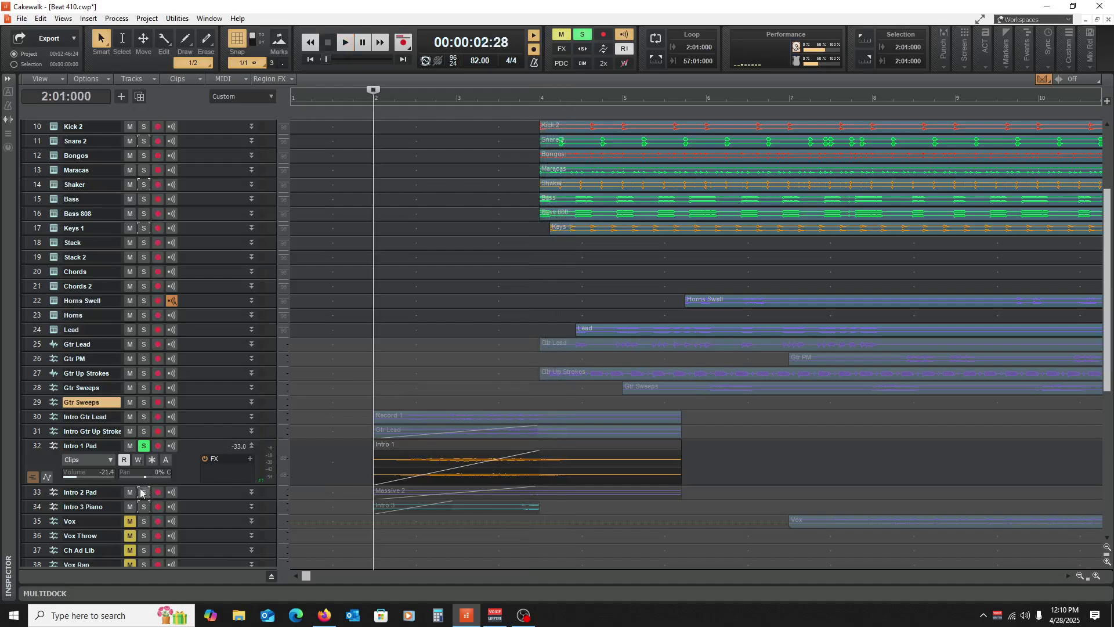
Step: Switch the solo to Intro 2 Pad and play it from measure 2, expanding Intro 3 Piano during playback
click(141, 493)
click(143, 445)
key(space)
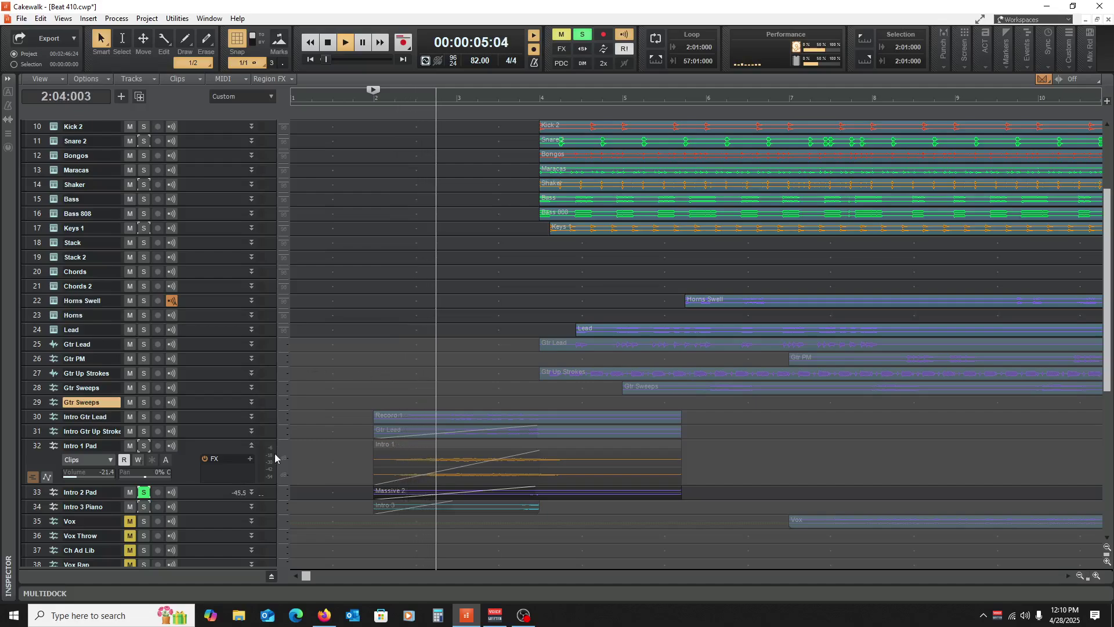
scroll(241, 462, down, 2)
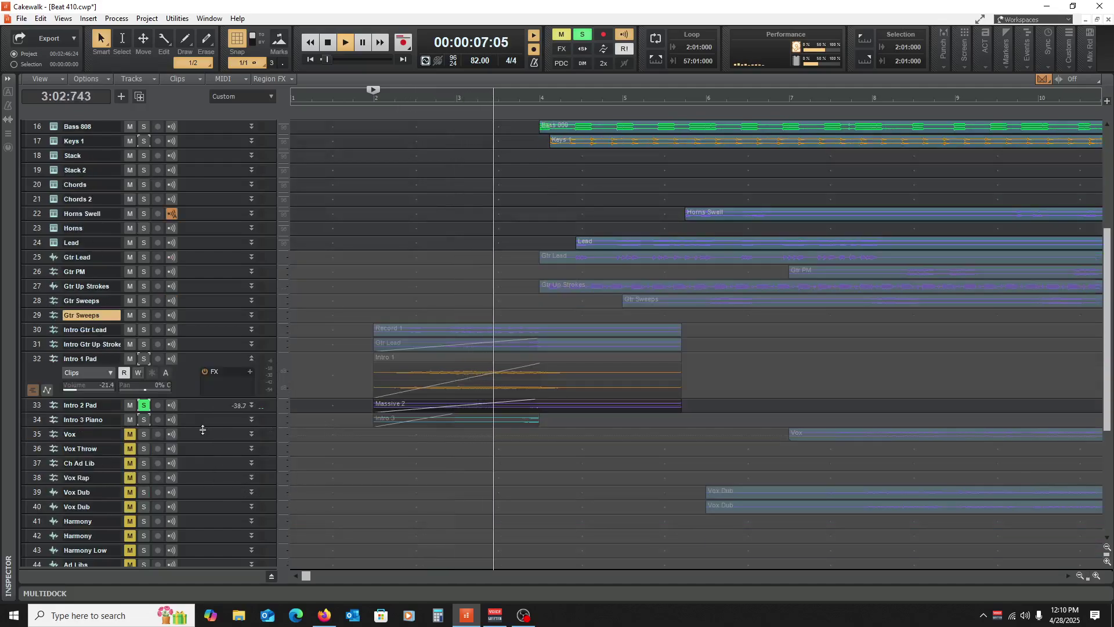
drag(202, 430, 203, 498)
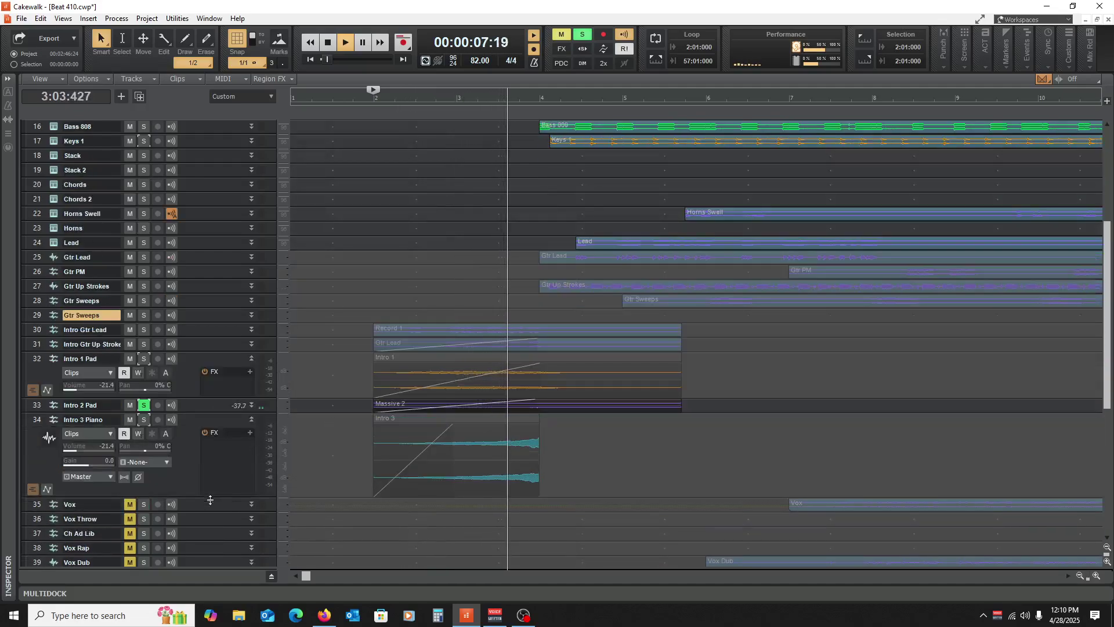
key(space)
Step: Switch the solo to Intro 3 Piano and play it from measure 2
click(143, 404)
click(143, 419)
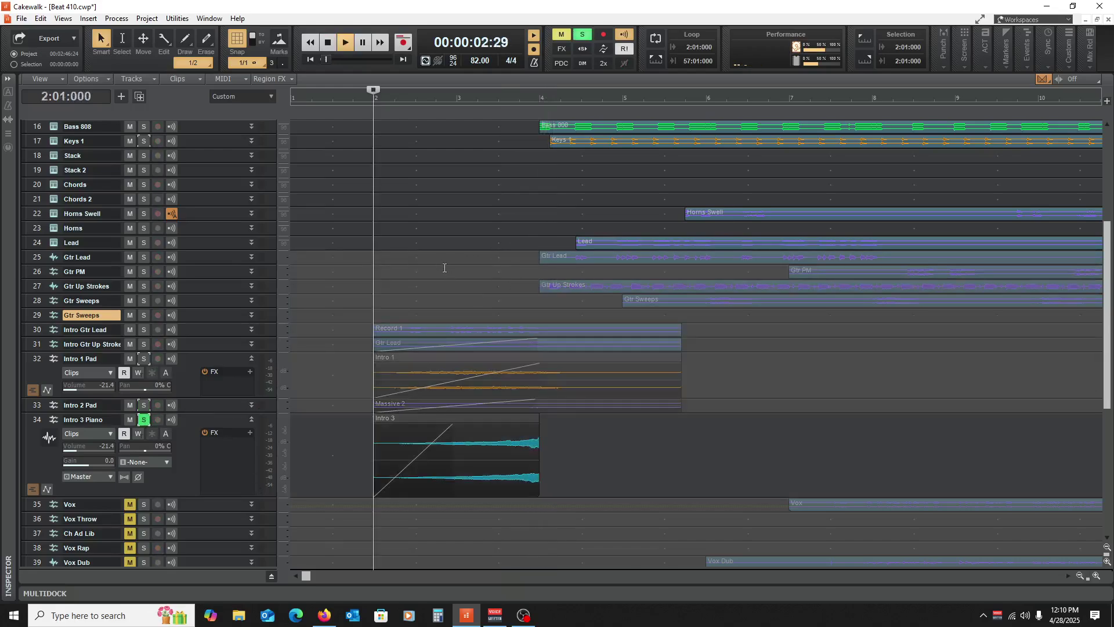
key(space)
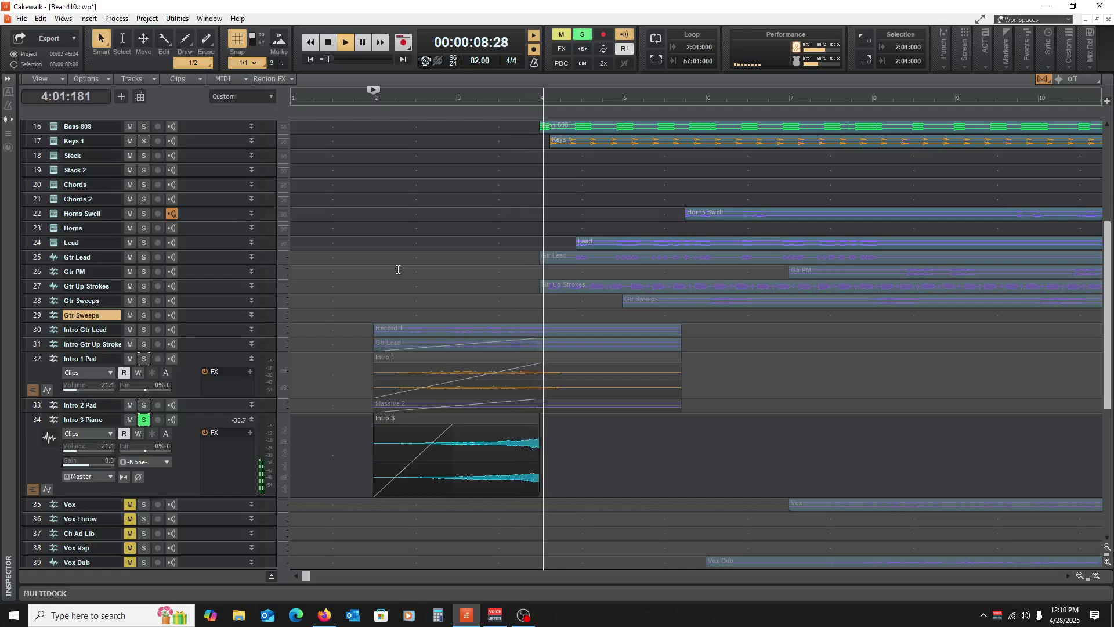
key(space)
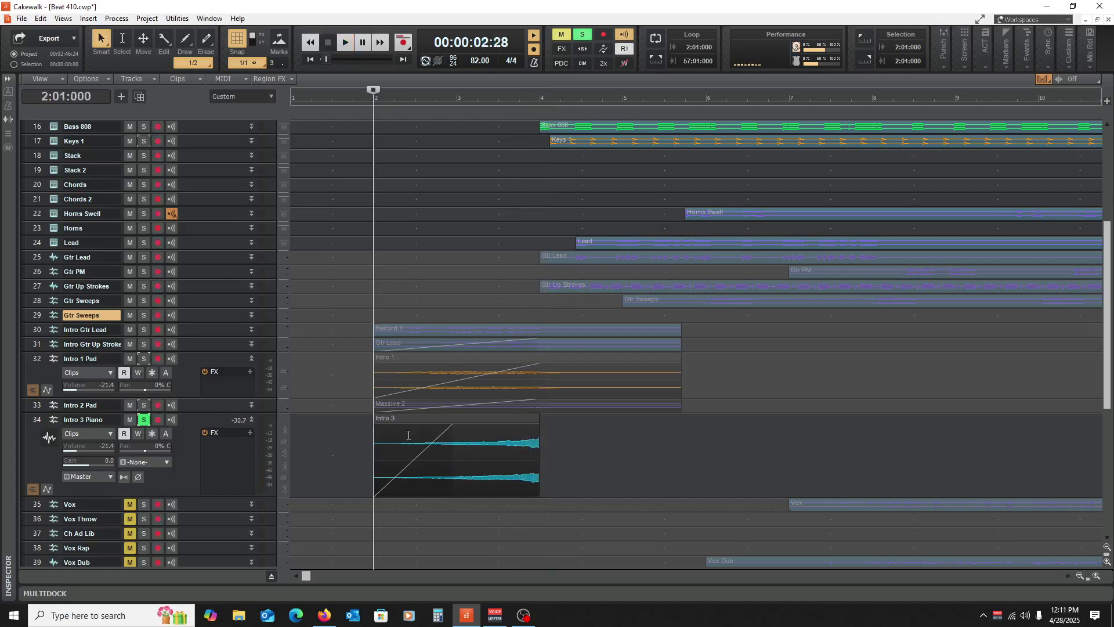
Step: Solo Intro 1 Pad, Intro 2 Pad and Intro 3 Piano together and play them from measure 2
click(143, 419)
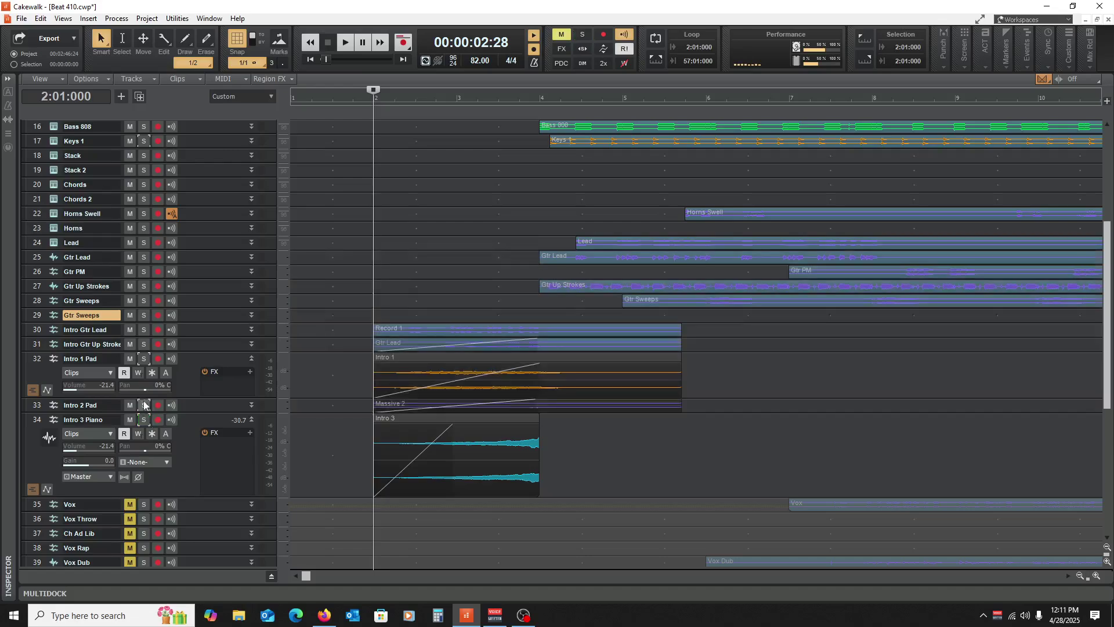
drag(143, 358, 144, 452)
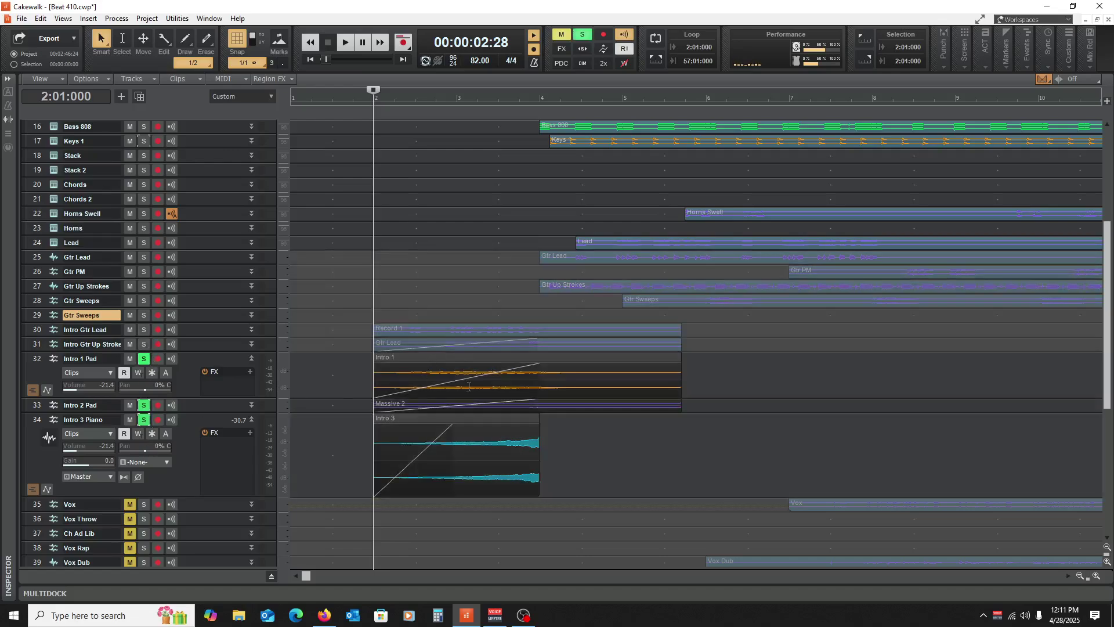
key(space)
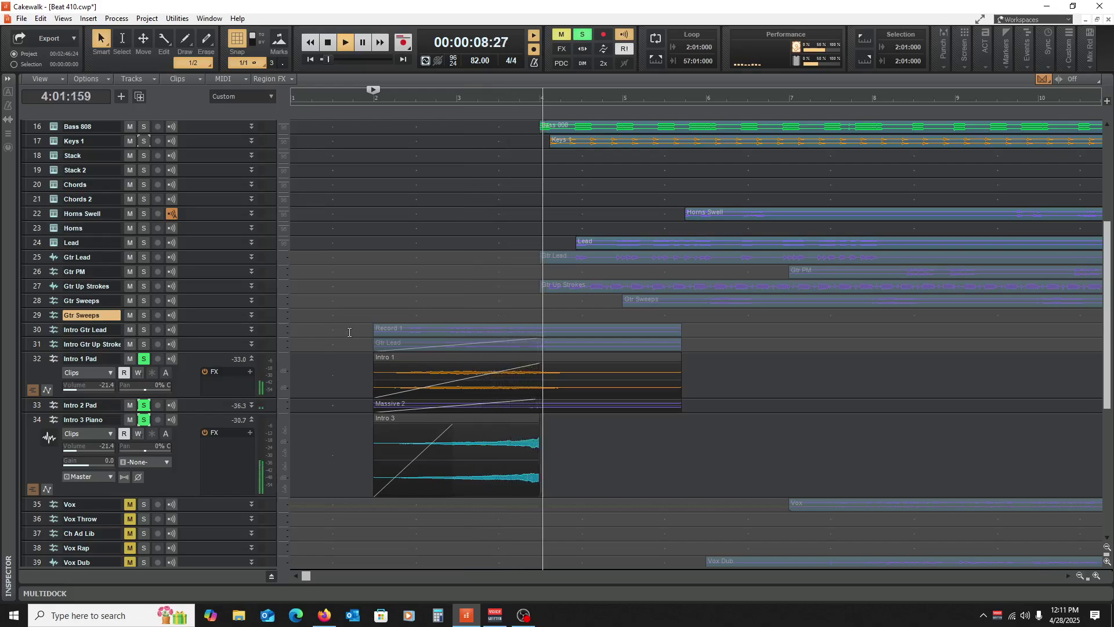
key(space)
Step: Switch the solo to Intro Gtr Lead and Intro Gtr Up Strokes, and expand both tracks
click(145, 344)
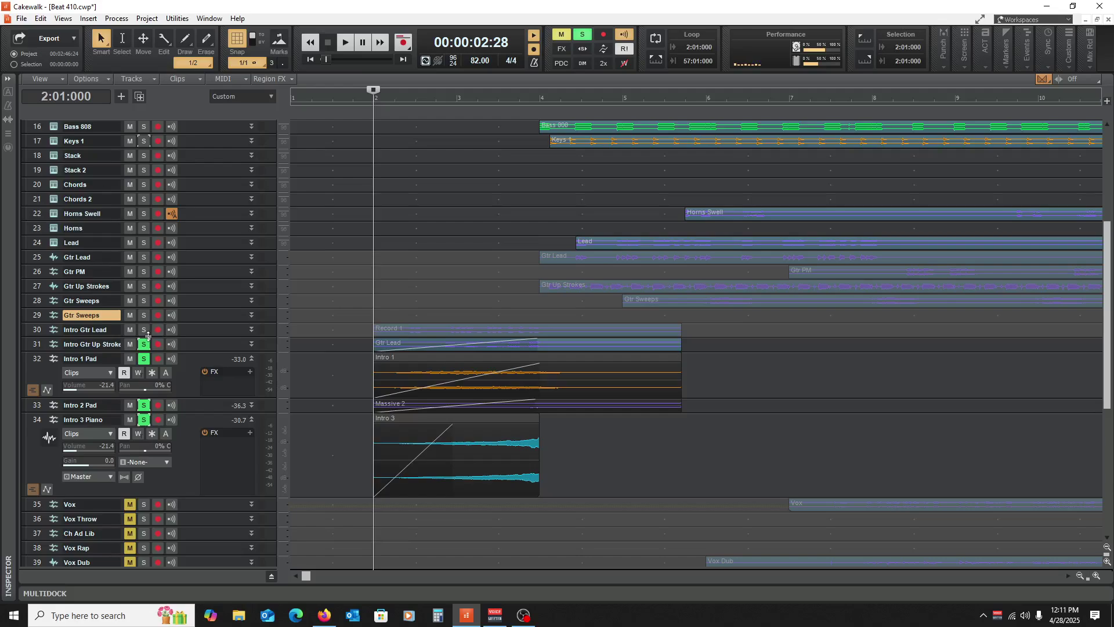
drag(144, 358, 151, 420)
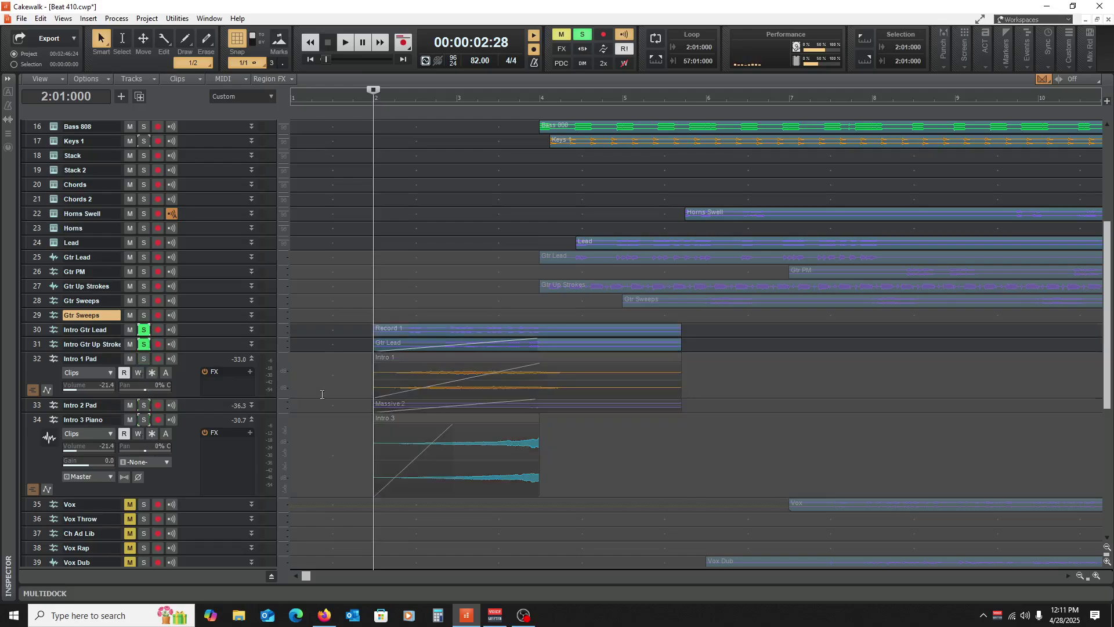
drag(217, 340, 195, 445)
Step: Play the two soloed intro guitar tracks from measure 2, and collapse Intro Gtr Lead
key(space)
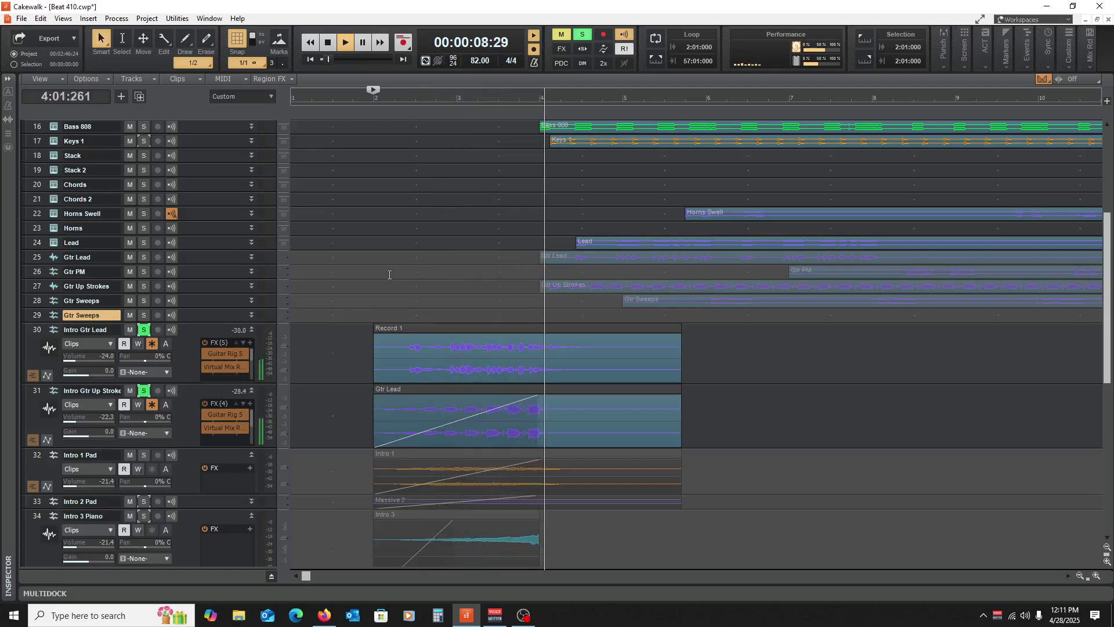
key(space)
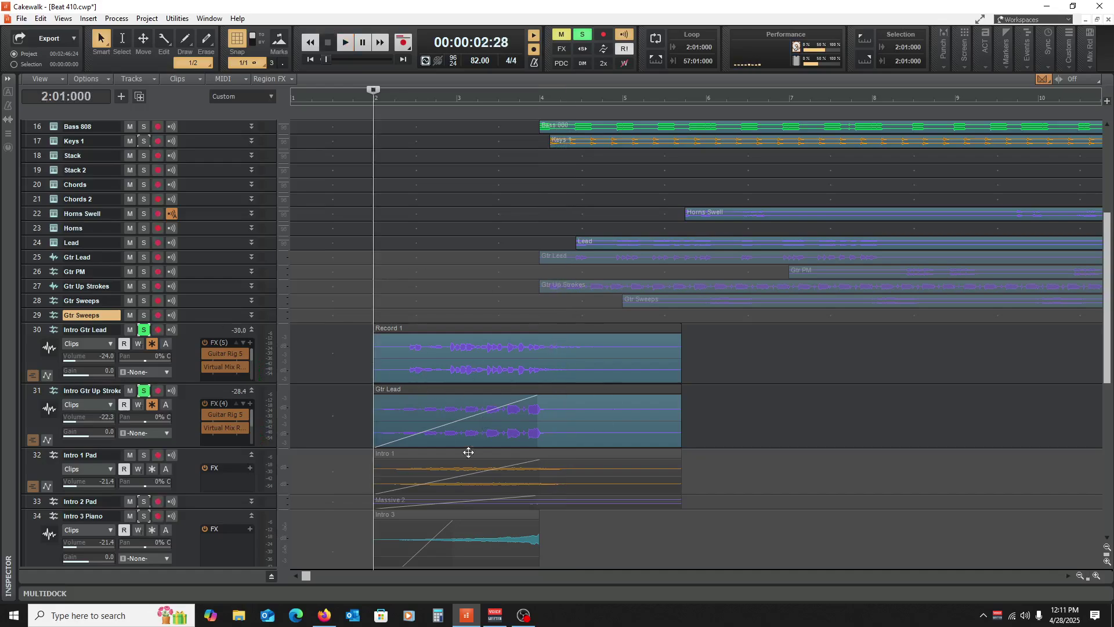
click(252, 330)
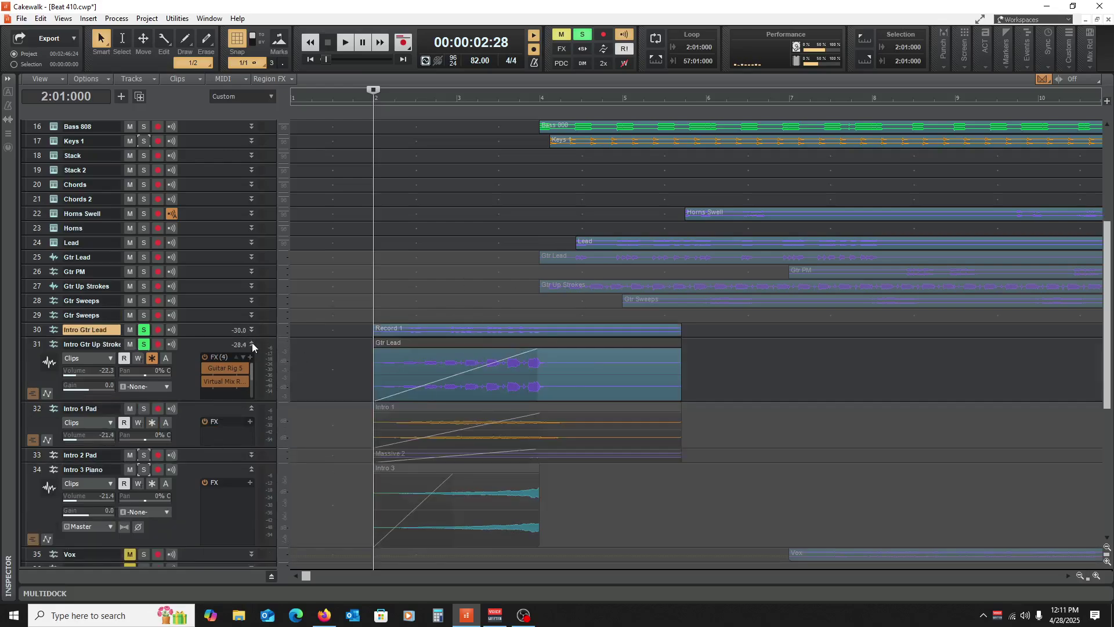
Step: Collapse the Intro Gtr Up Strokes, Intro 1 Pad and Intro 3 Piano tracks
click(251, 344)
click(251, 359)
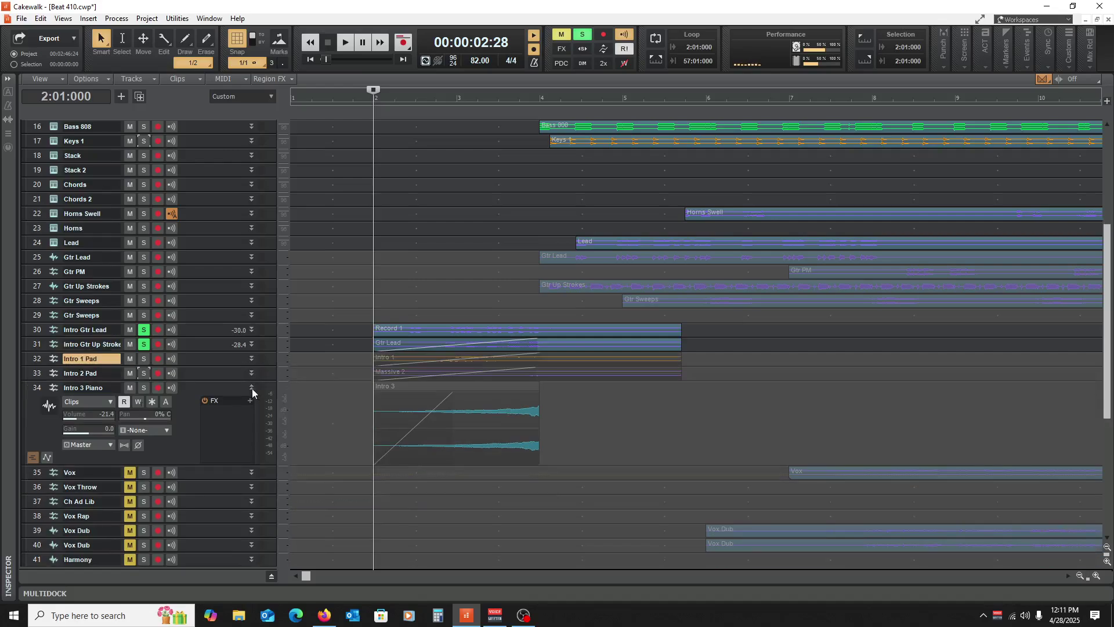
click(252, 388)
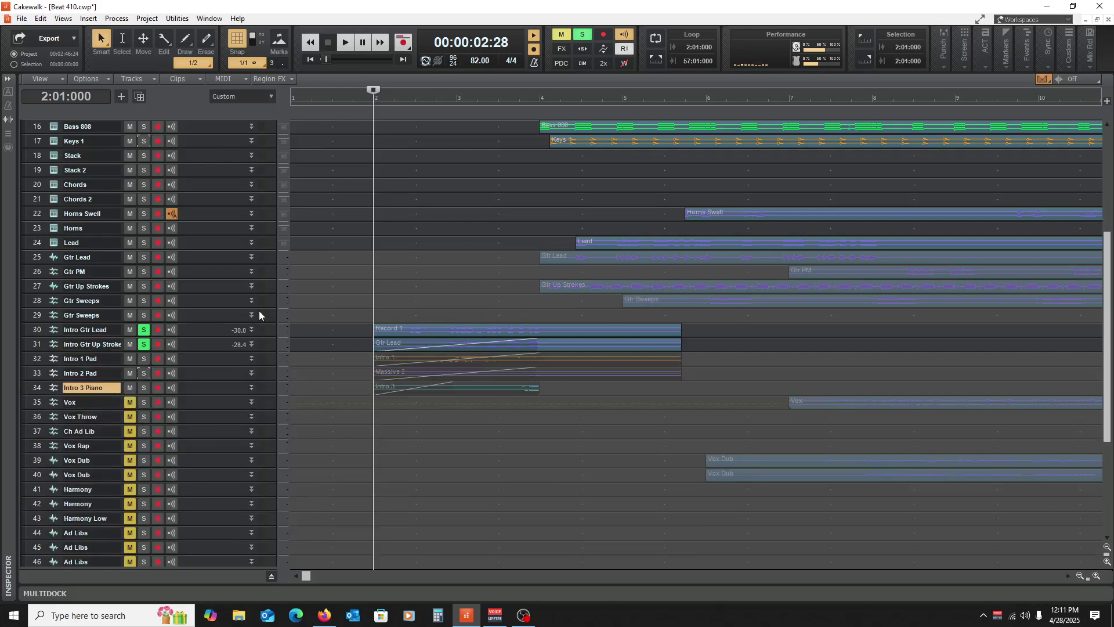
Step: Unsolo Intro Gtr Lead and Intro Gtr Up Strokes, and play the full mix from measure 2 into measure 4
click(144, 329)
click(144, 345)
key(space)
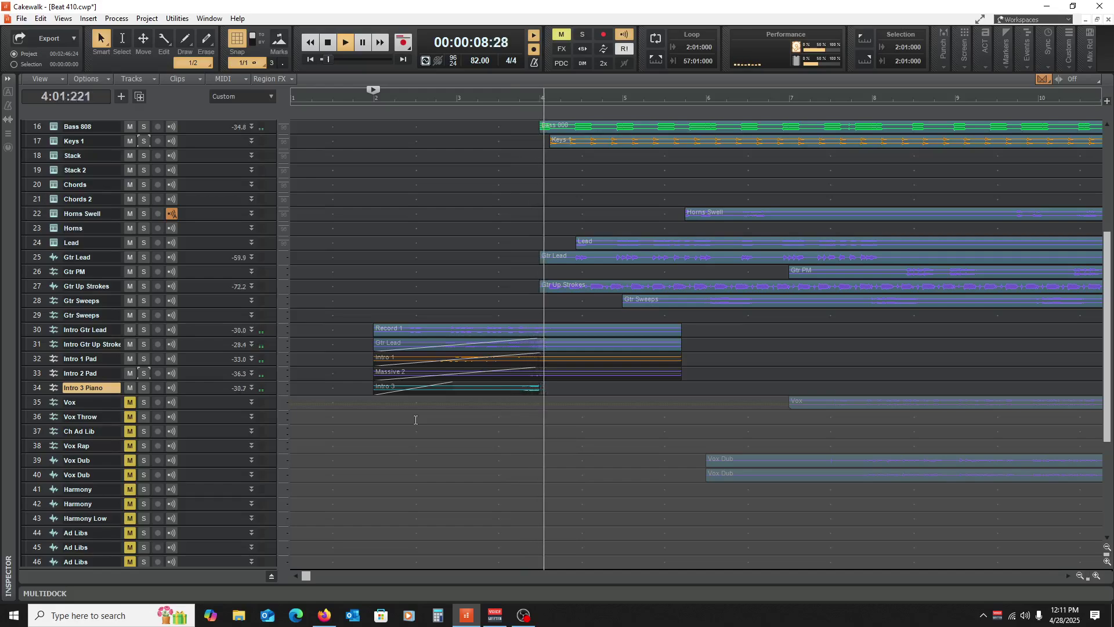
key(space)
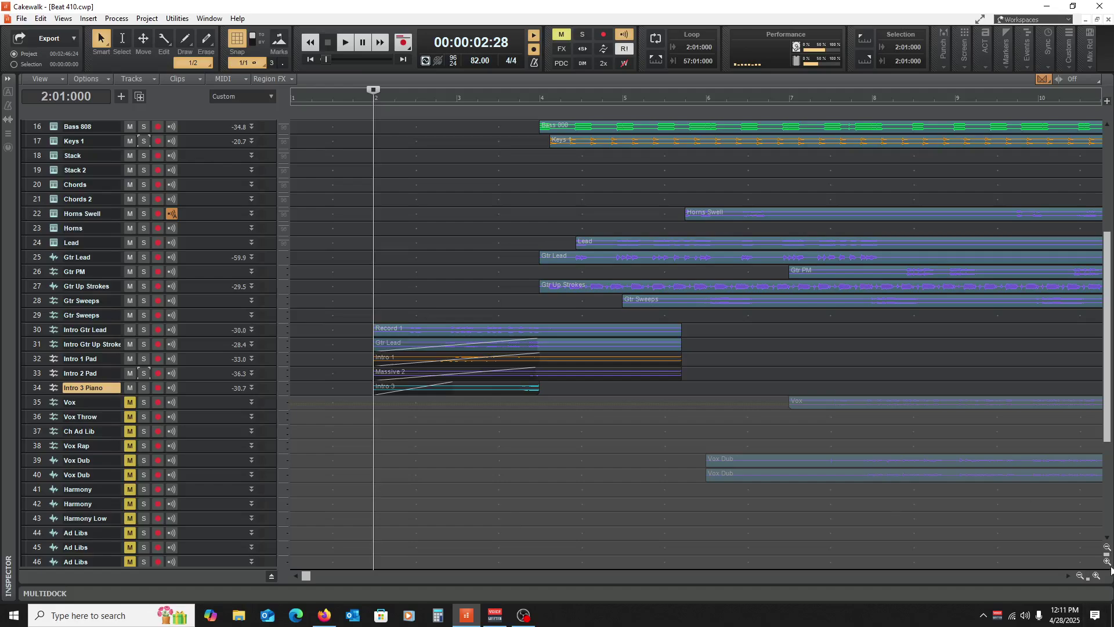
Step: Zoom the timeline out to the whole song and examine the arrangement from the drum tracks to the Ad Libs
click(1080, 576)
click(1080, 575)
click(1080, 575)
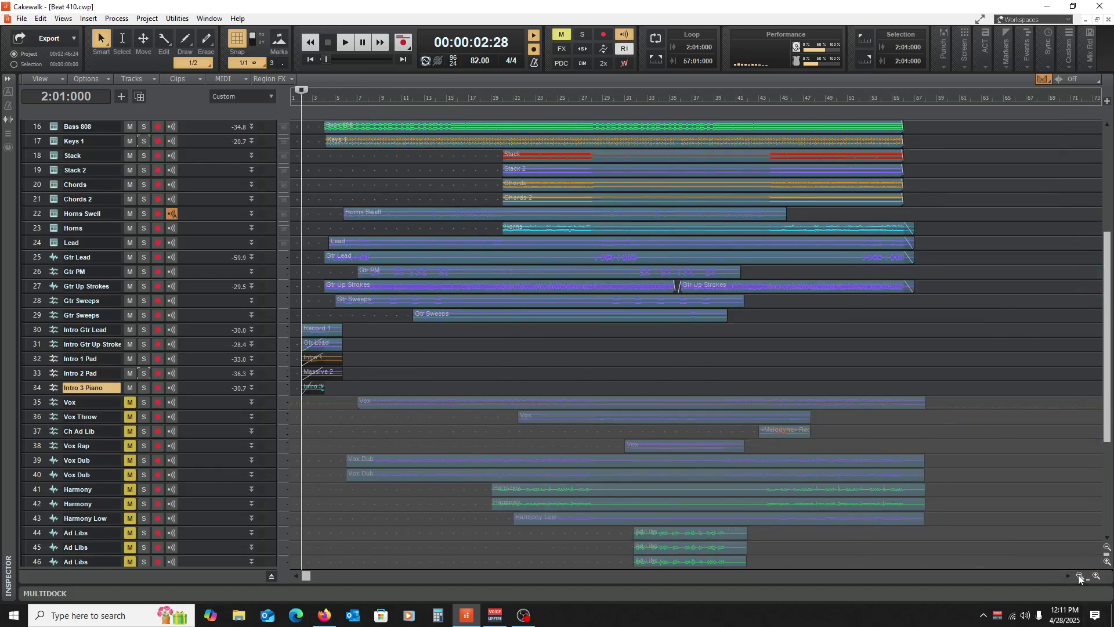
scroll(376, 339, up, 5)
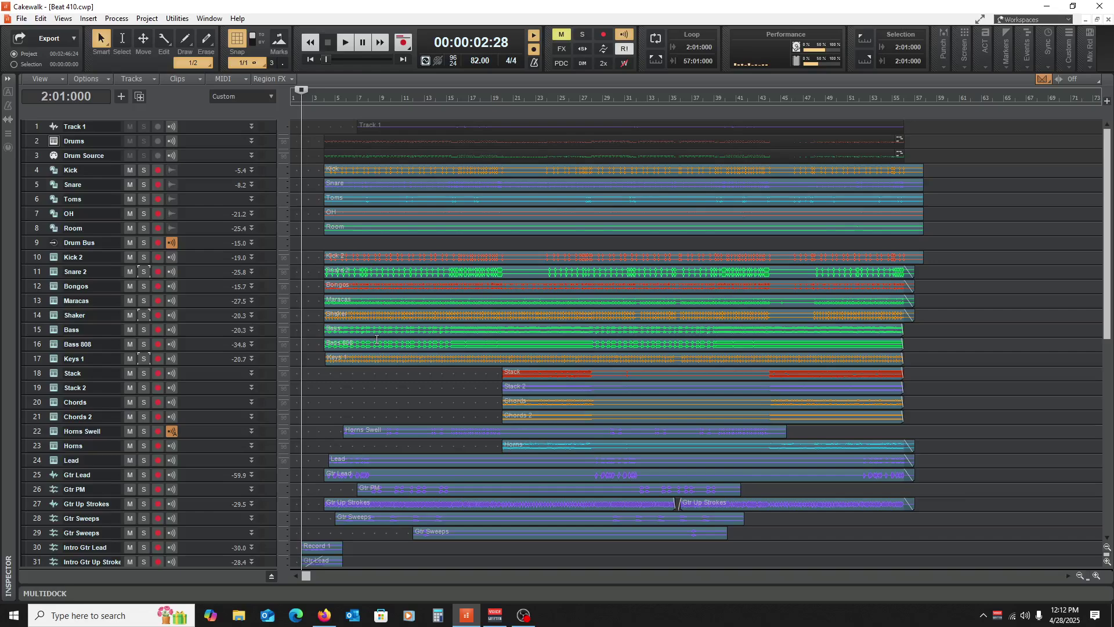
scroll(367, 318, down, 3)
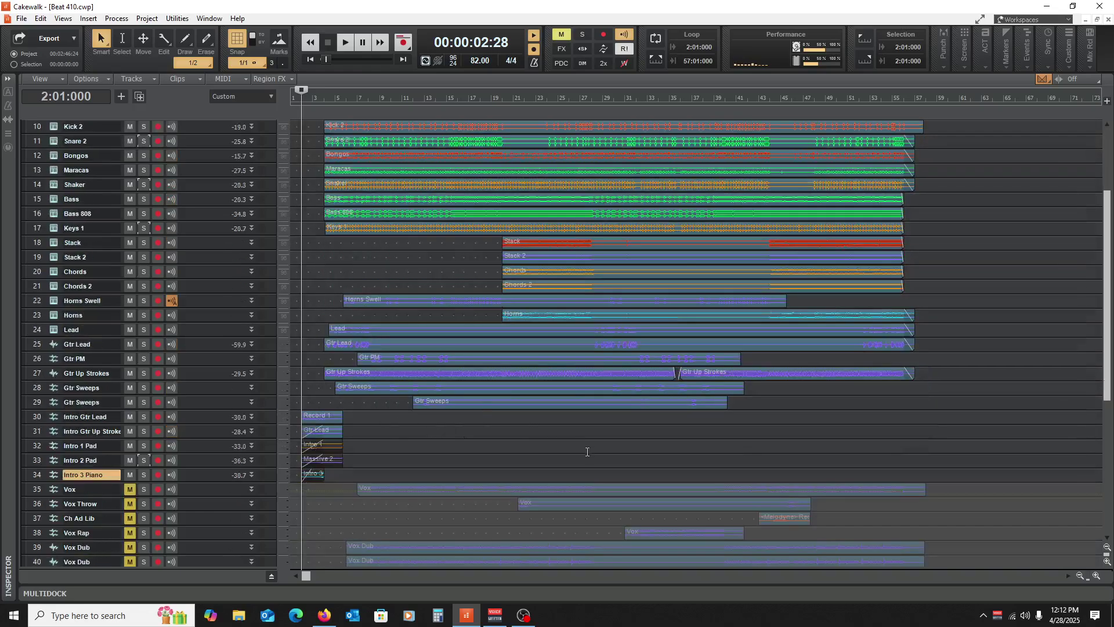
scroll(587, 452, up, 1)
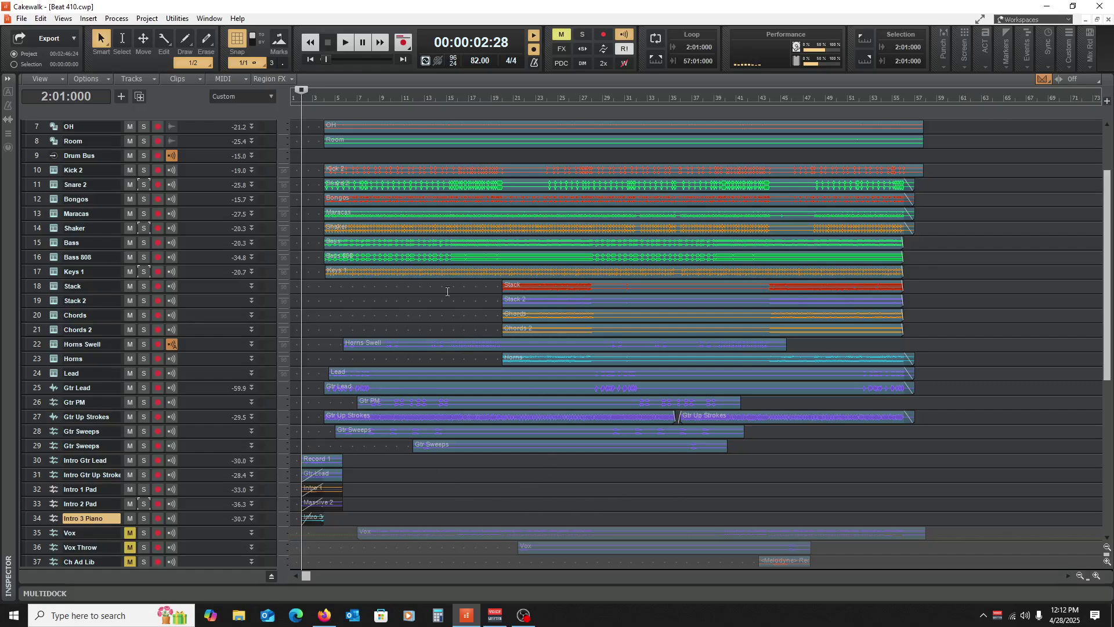
scroll(453, 364, up, 3)
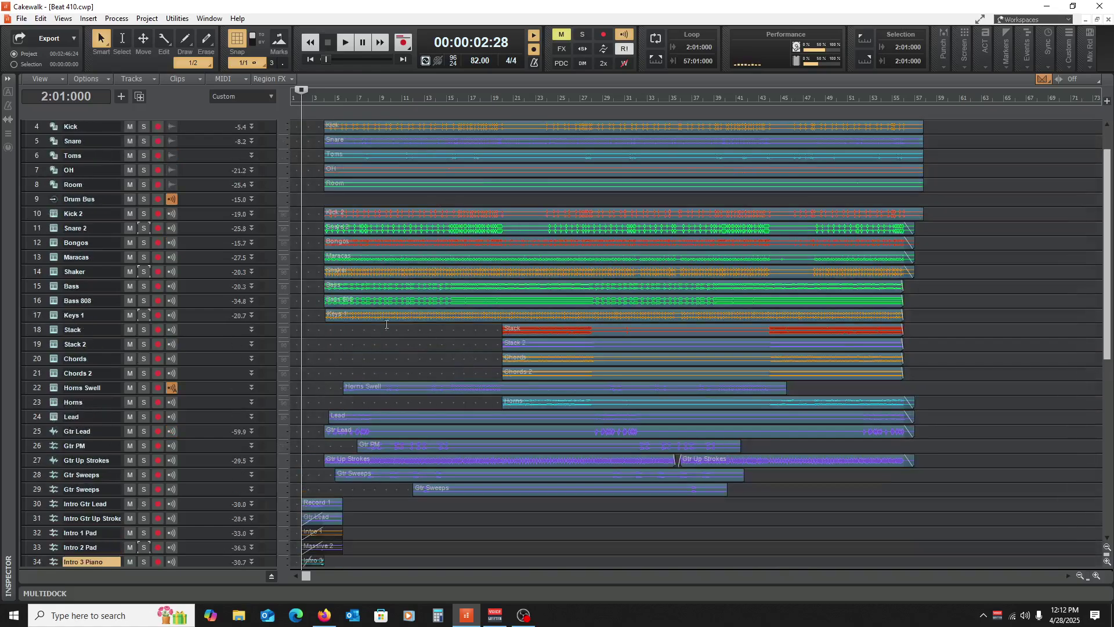
scroll(415, 278, down, 6)
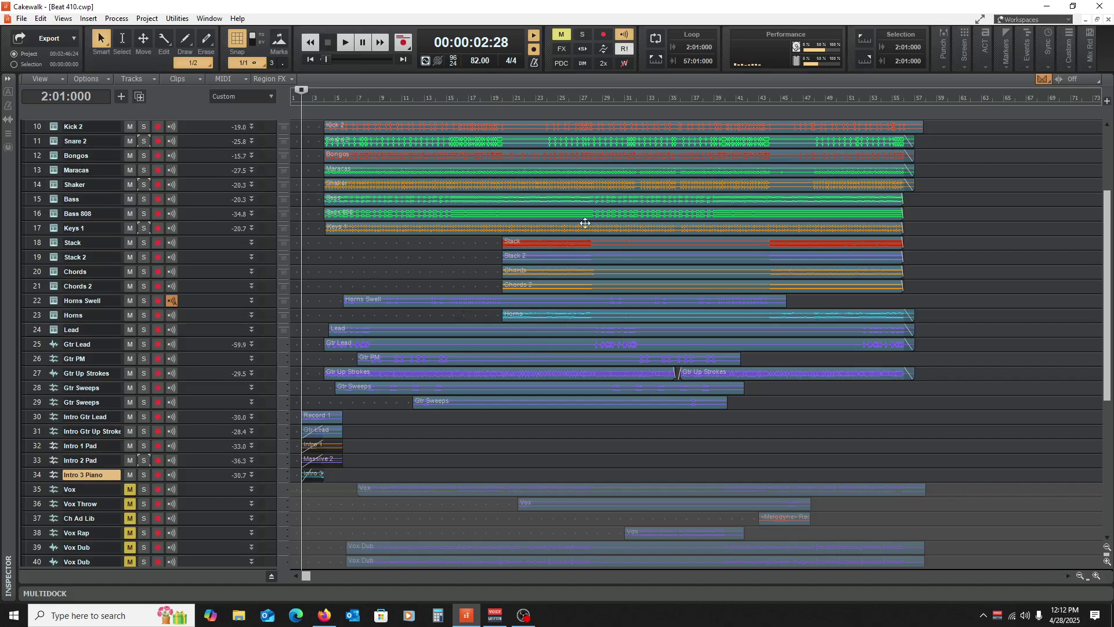
scroll(462, 444, down, 5)
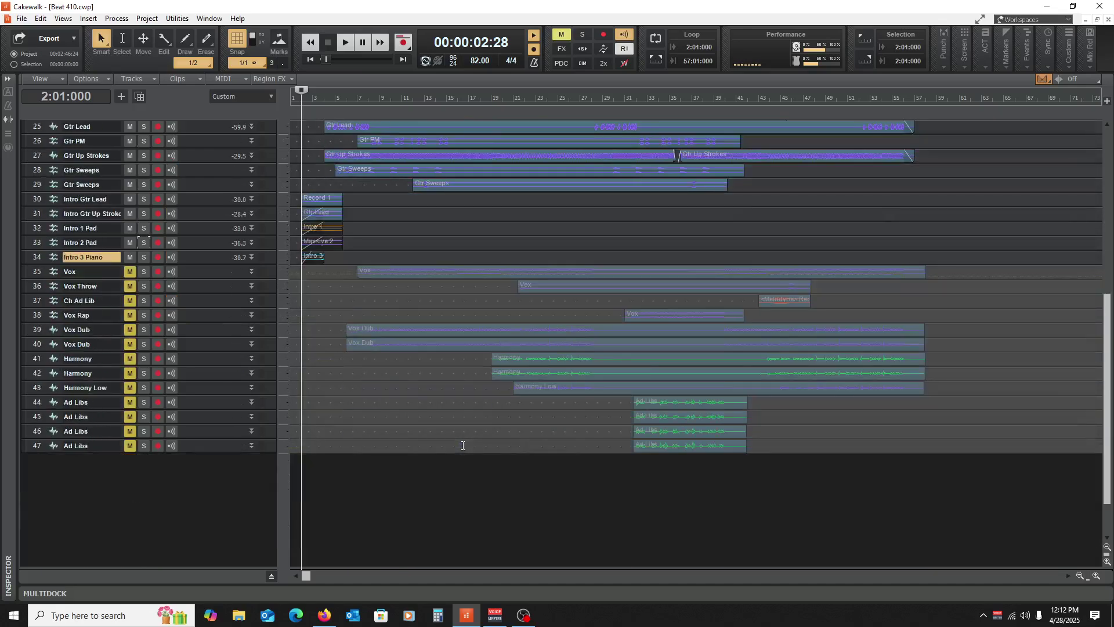
scroll(463, 444, up, 5)
scroll(406, 453, down, 6)
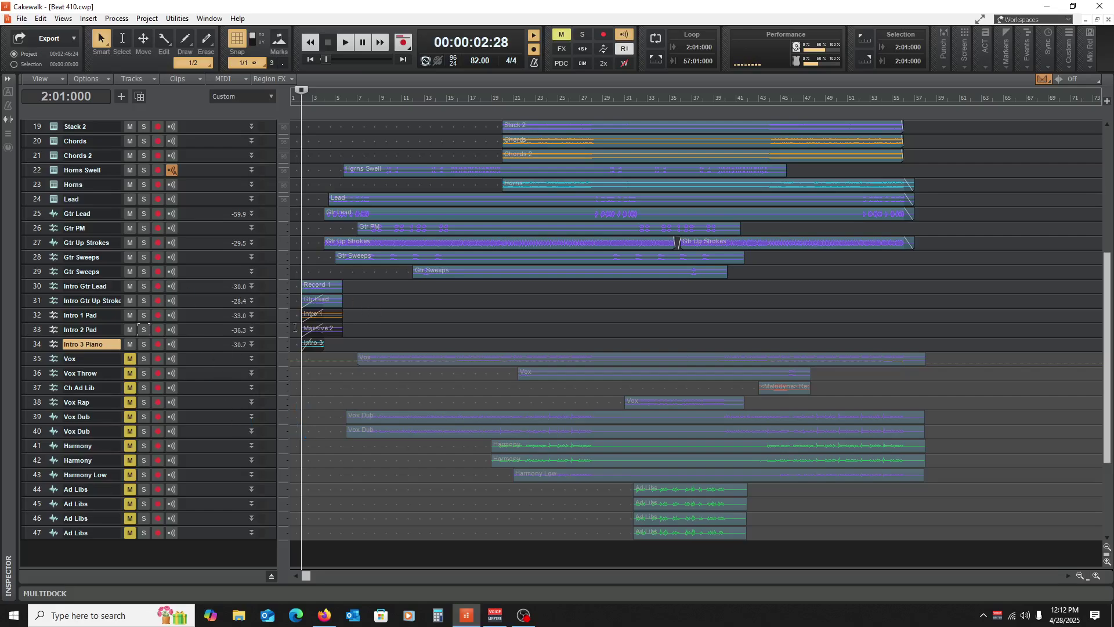
Step: Play the full instrumental mix from measure 2 to about measure 28, and examine where its tracks enter in the arrangement
key(space)
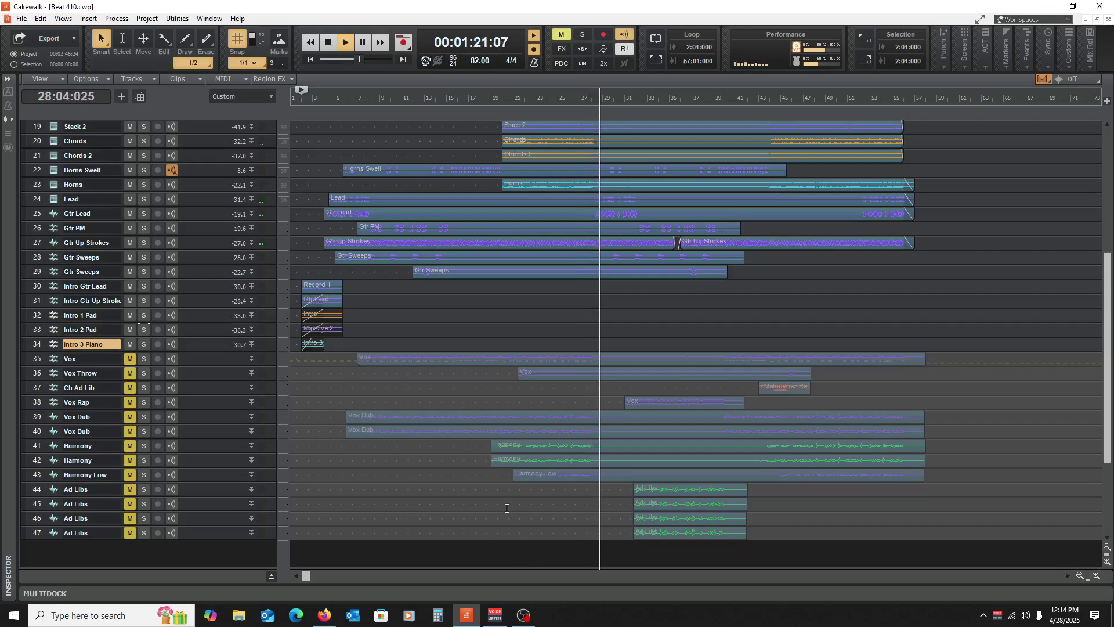
key(space)
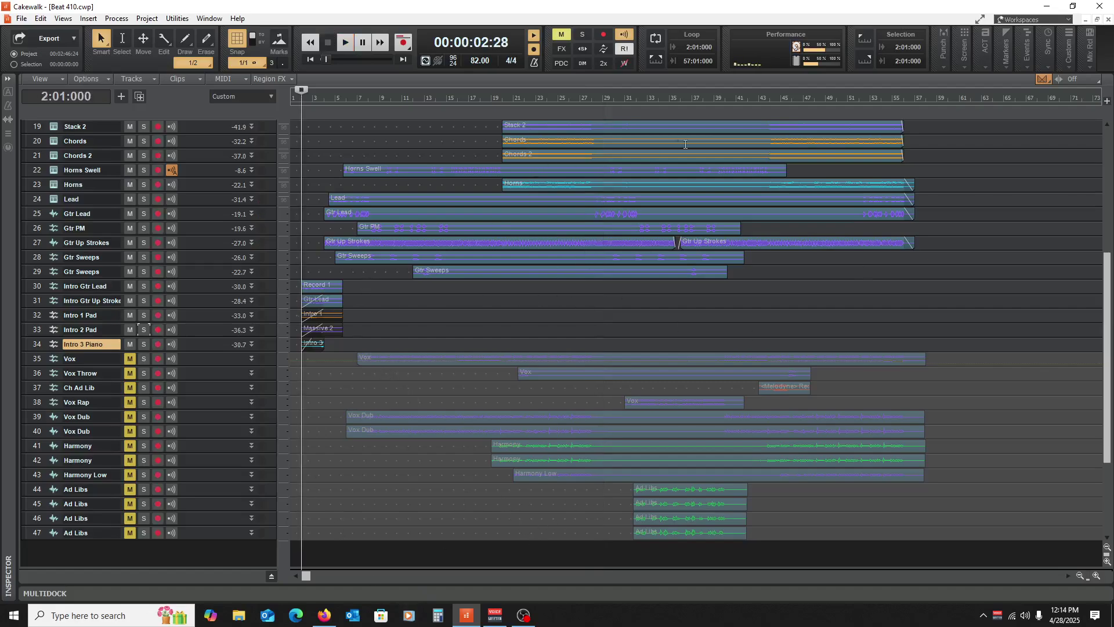
scroll(565, 161, up, 6)
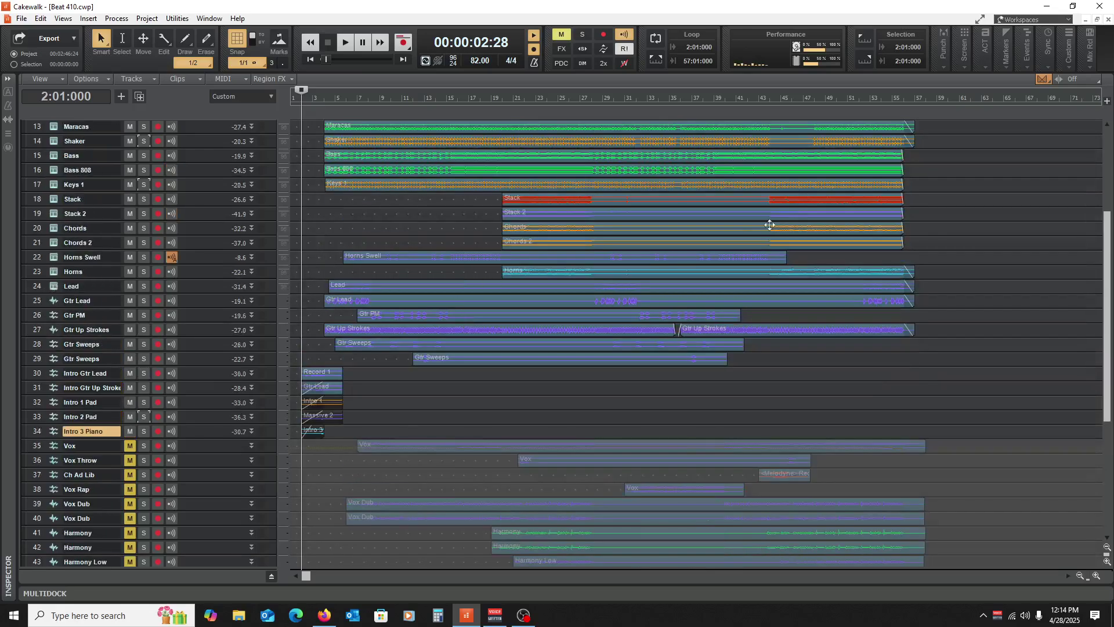
scroll(714, 185, up, 9)
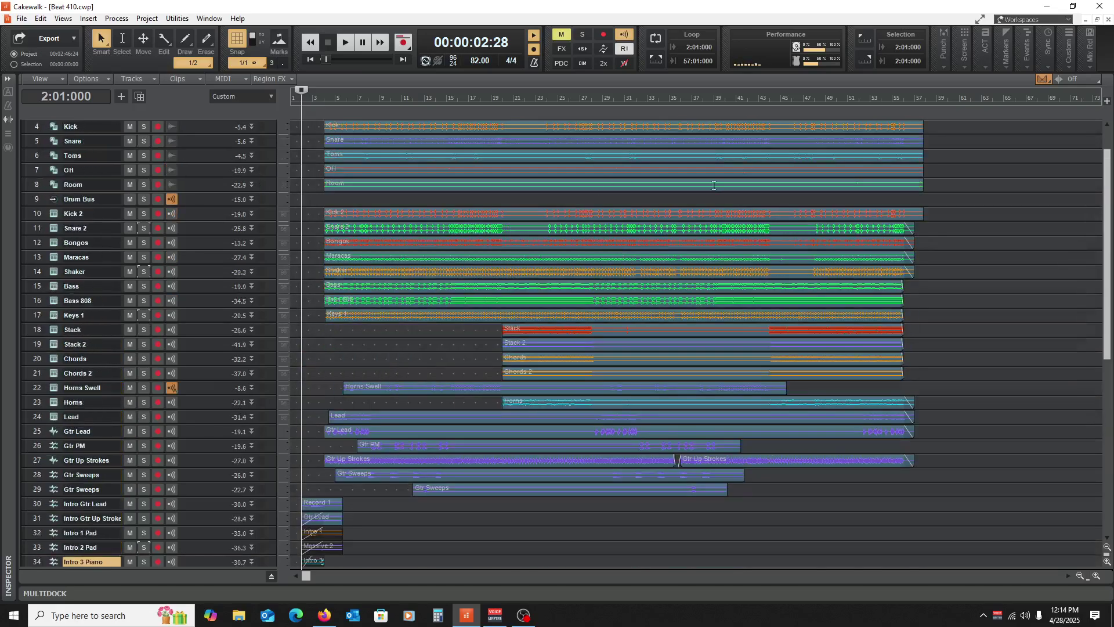
scroll(660, 302, down, 6)
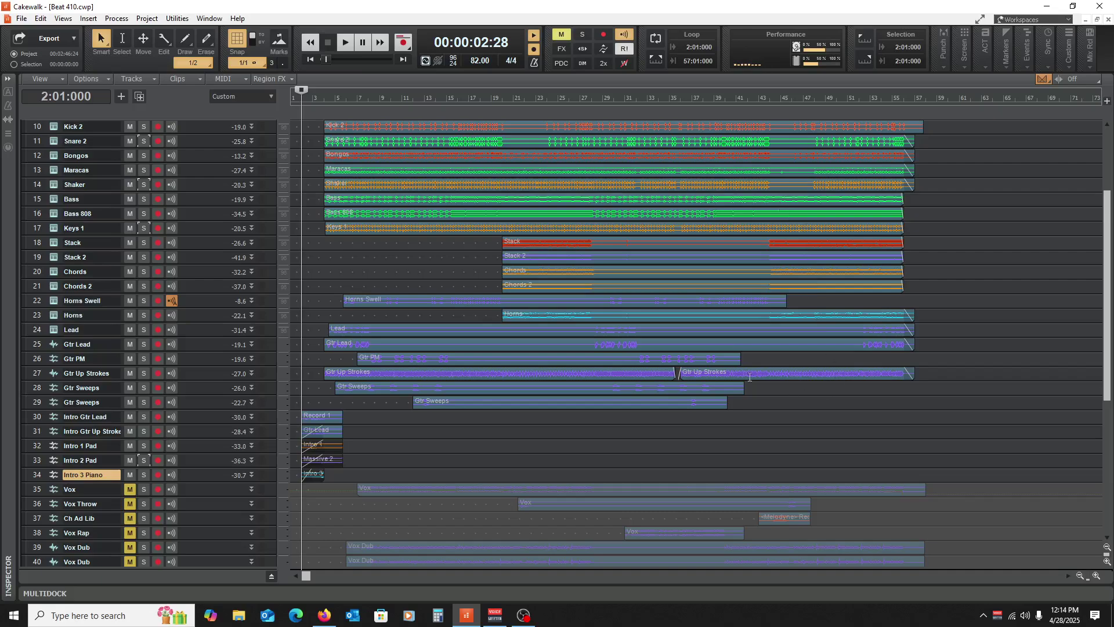
scroll(659, 291, up, 3)
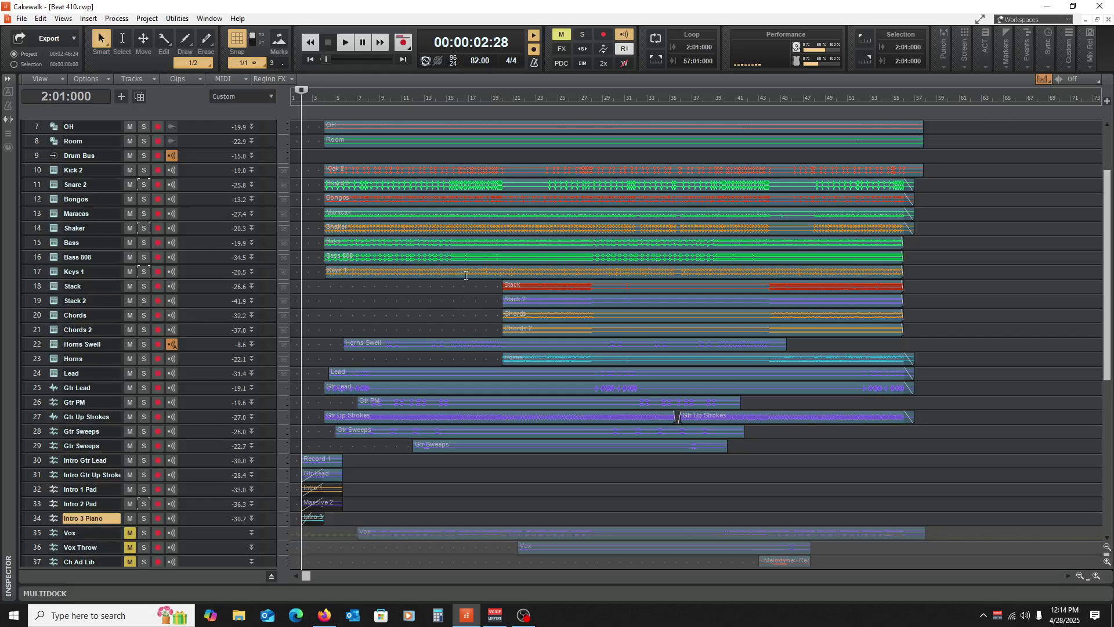
scroll(380, 308, down, 12)
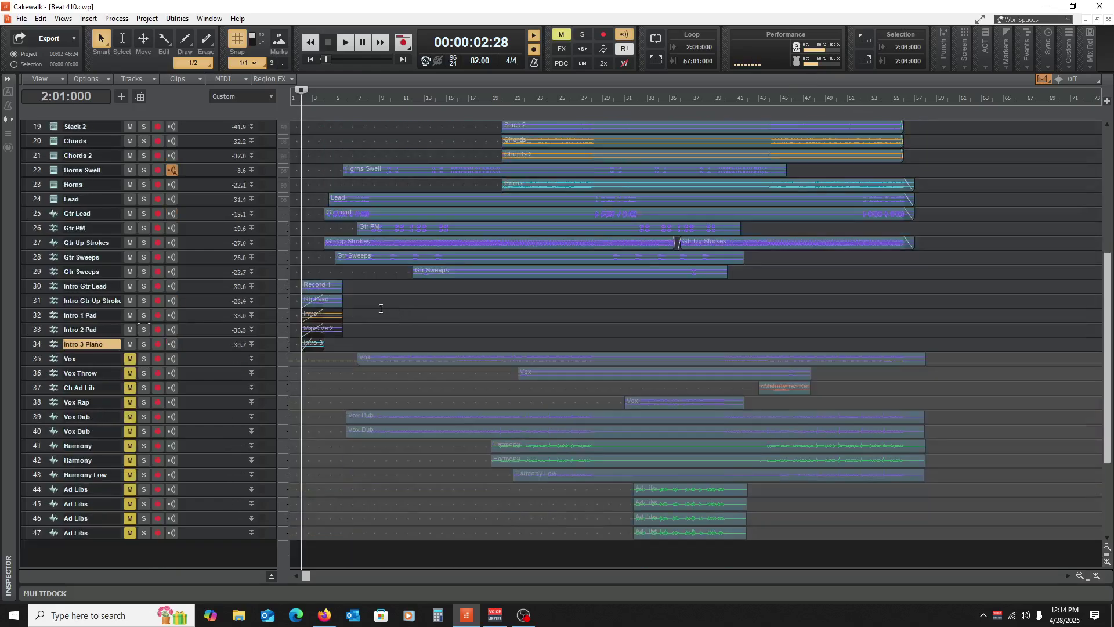
Step: Unmute and expand the Vox track, and play it within the mix from measure 7 to about measure 27
click(129, 358)
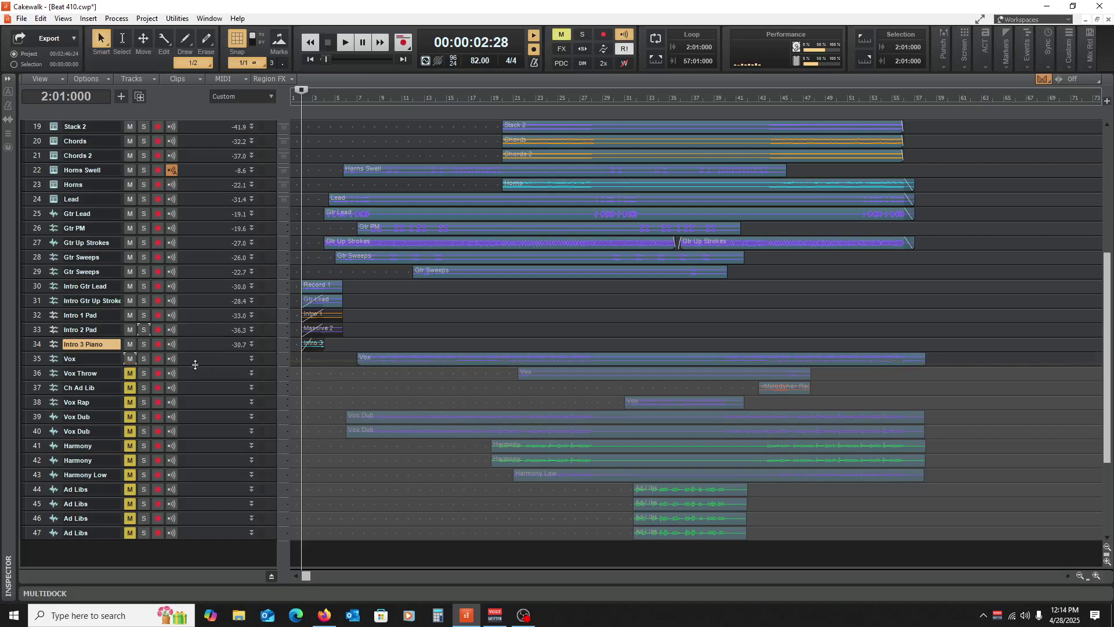
drag(194, 366, 190, 429)
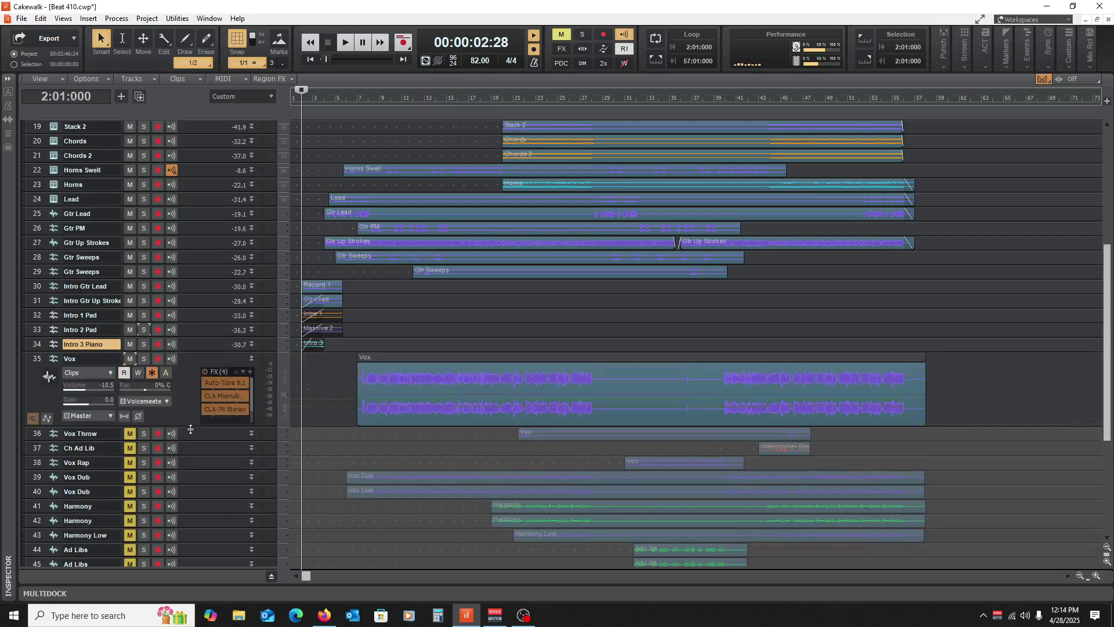
click(364, 444)
click(357, 450)
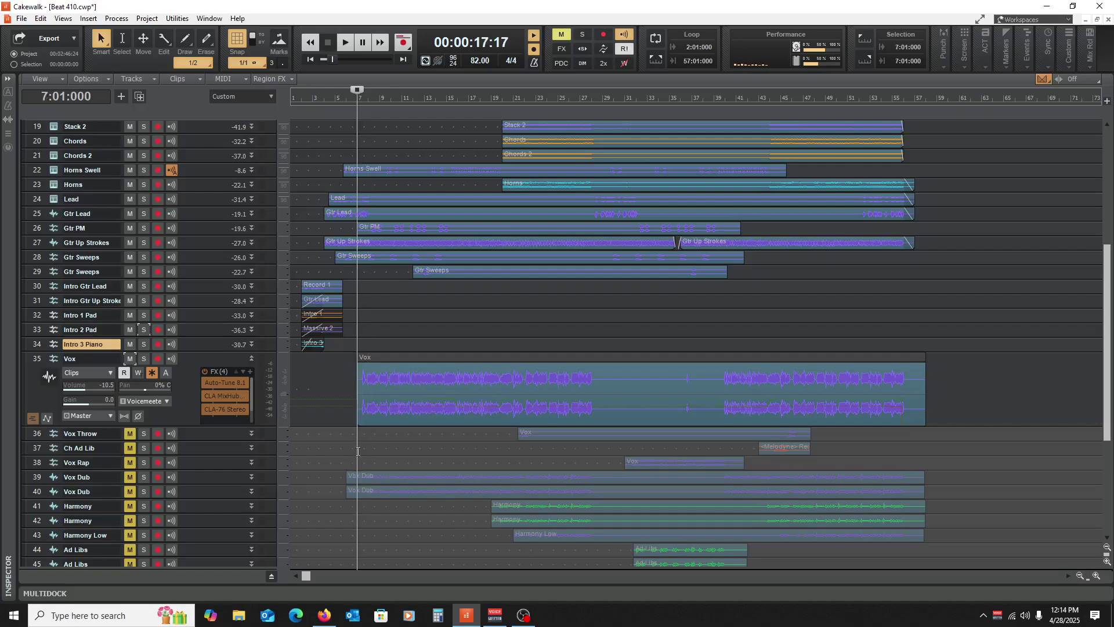
key(space)
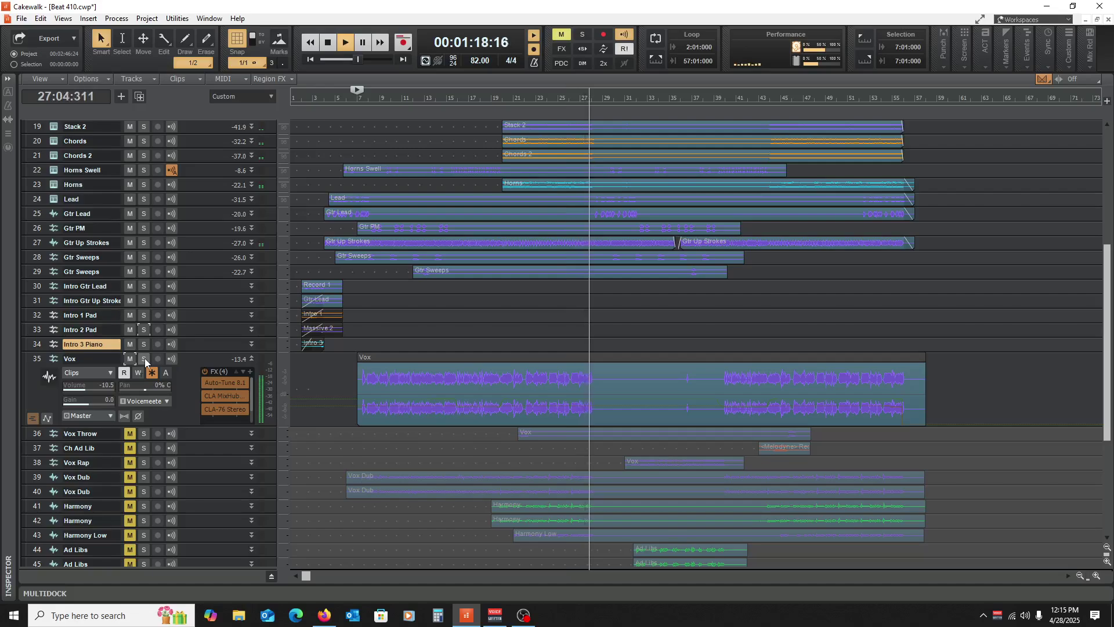
key(space)
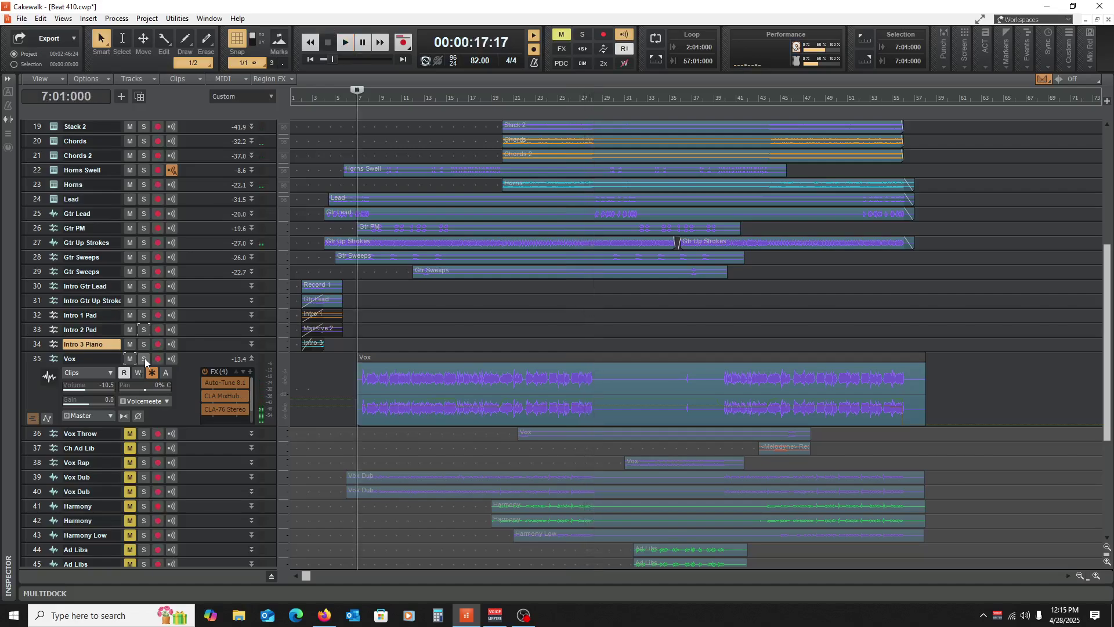
Step: Solo the Vox track and enlarge it to examine its effects chain and its delay sends
scroll(273, 398, down, 3)
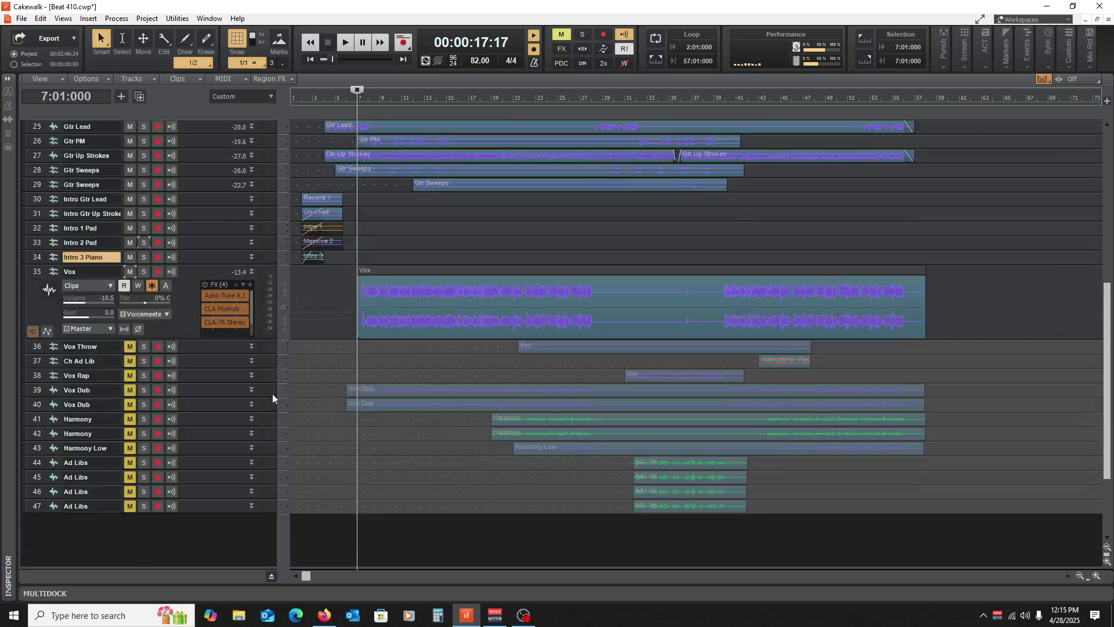
click(143, 272)
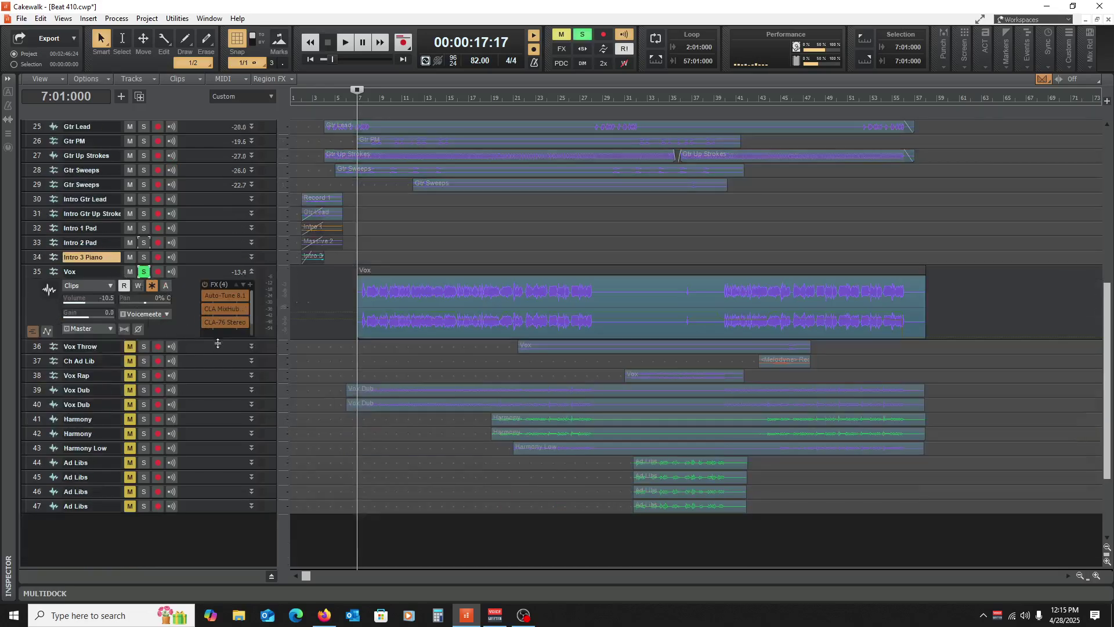
drag(208, 340, 209, 404)
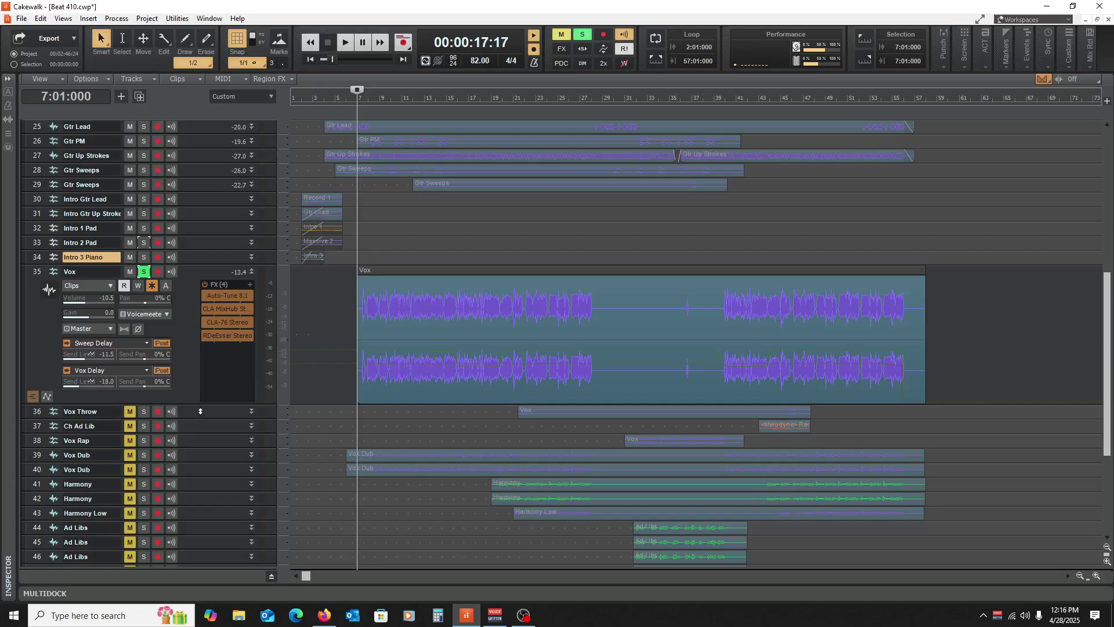
drag(186, 405, 214, 346)
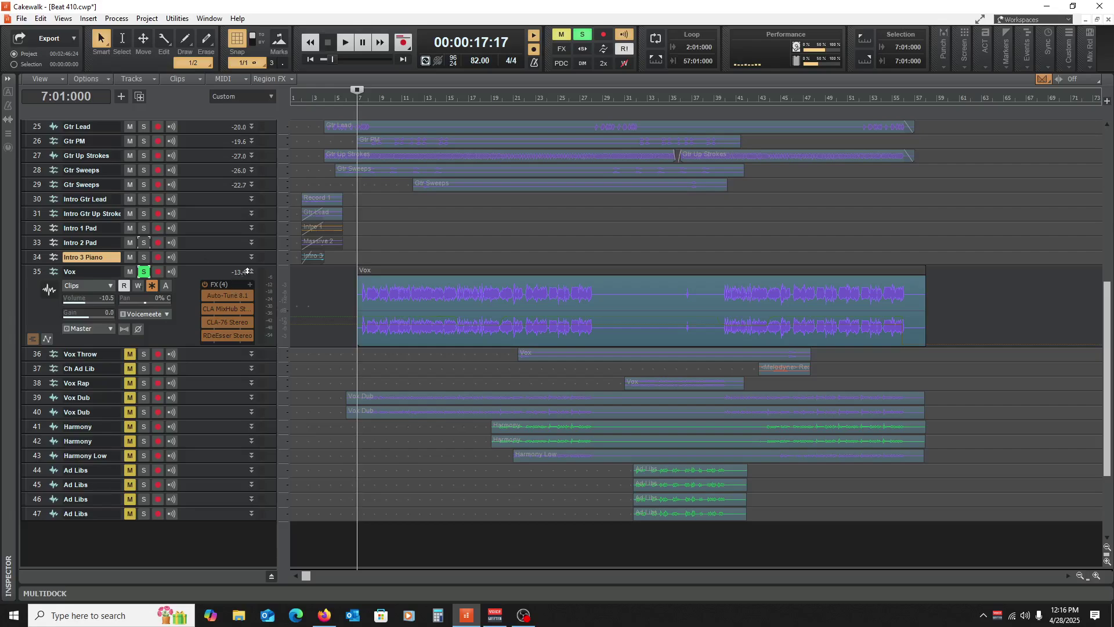
Step: Collapse and unsolo Vox, and unmute Vox Throw and both Vox Dub tracks, leaving the Harmony tracks muted
double_click(222, 276)
click(144, 271)
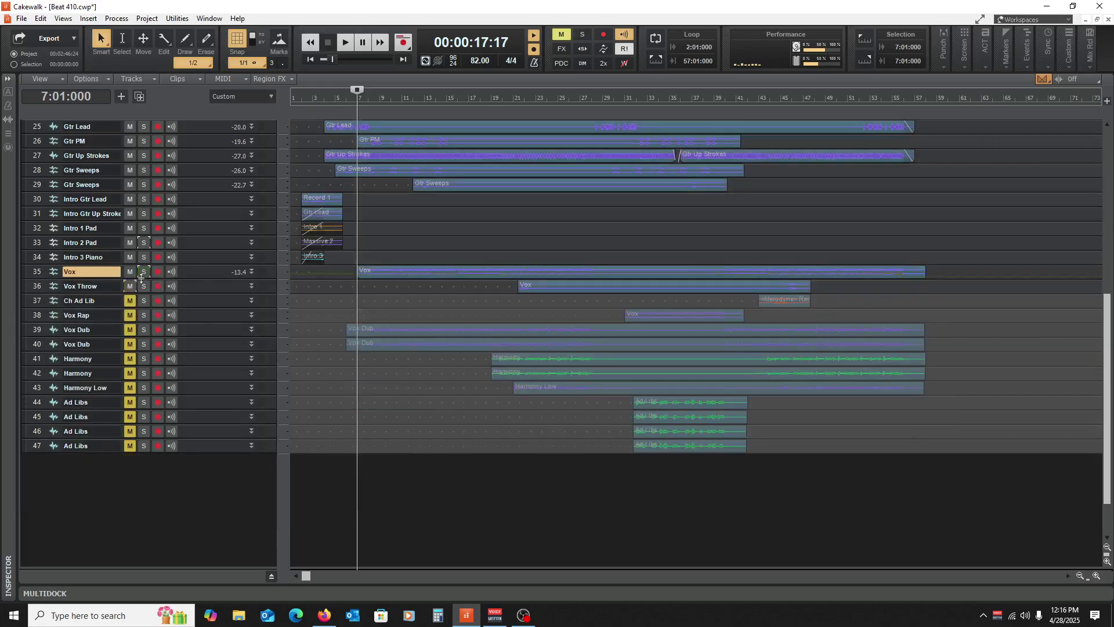
click(130, 345)
click(130, 356)
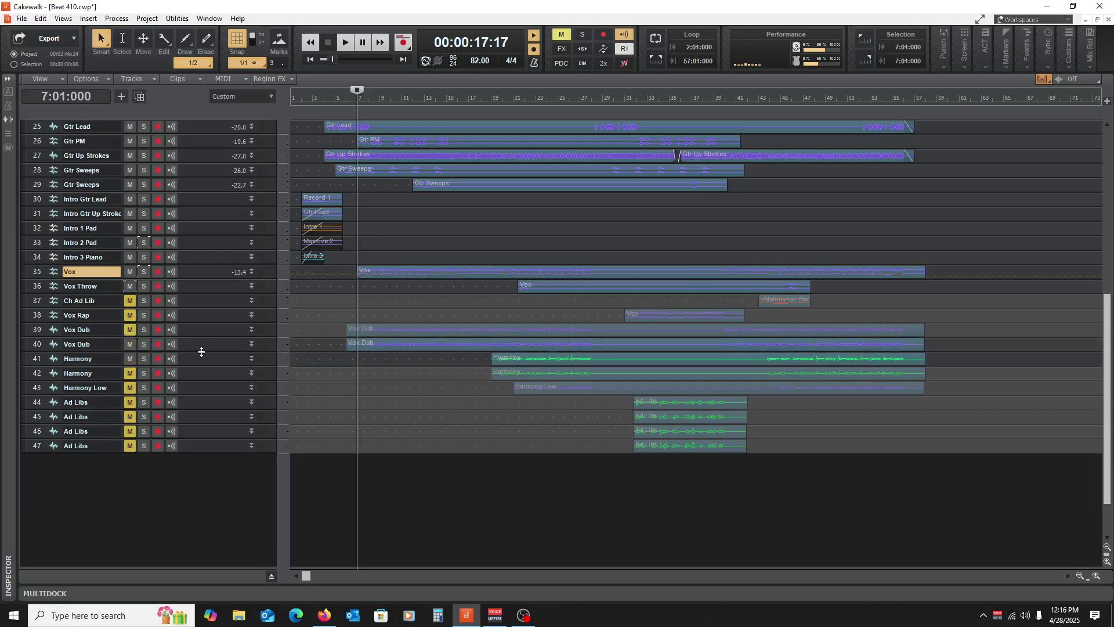
mouse_move(201, 352)
mouse_down()
mouse_move(204, 533)
mouse_move(204, 351)
mouse_up()
click(129, 331)
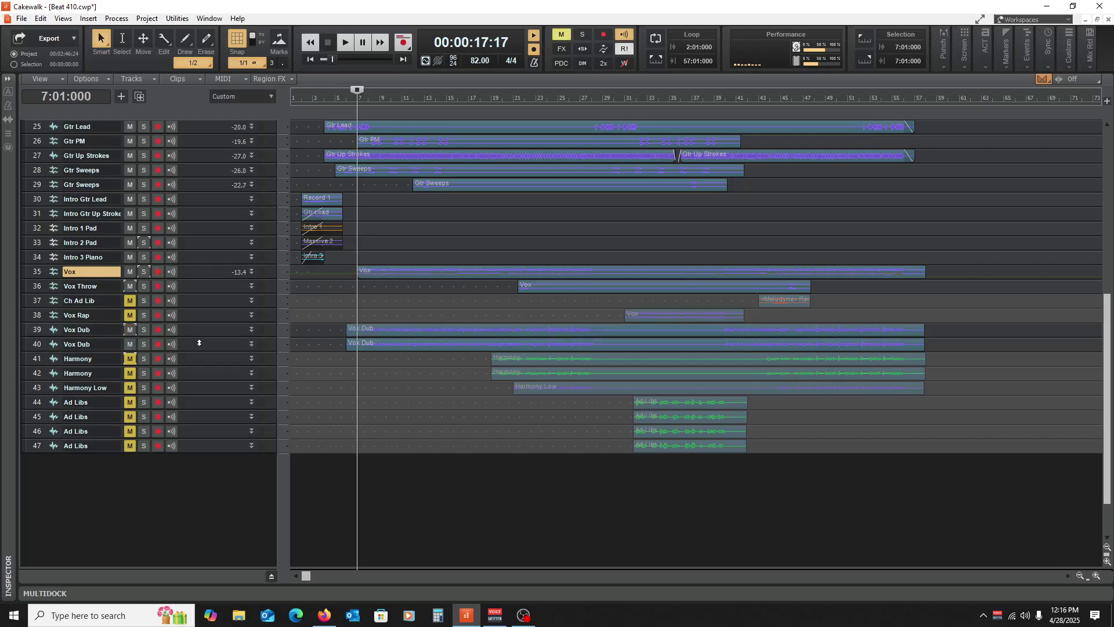
Step: Enlarge the first Vox Dub track to examine it, and play the mix from measure 7 to about measure 11, muting Vox partway through
drag(199, 336, 209, 404)
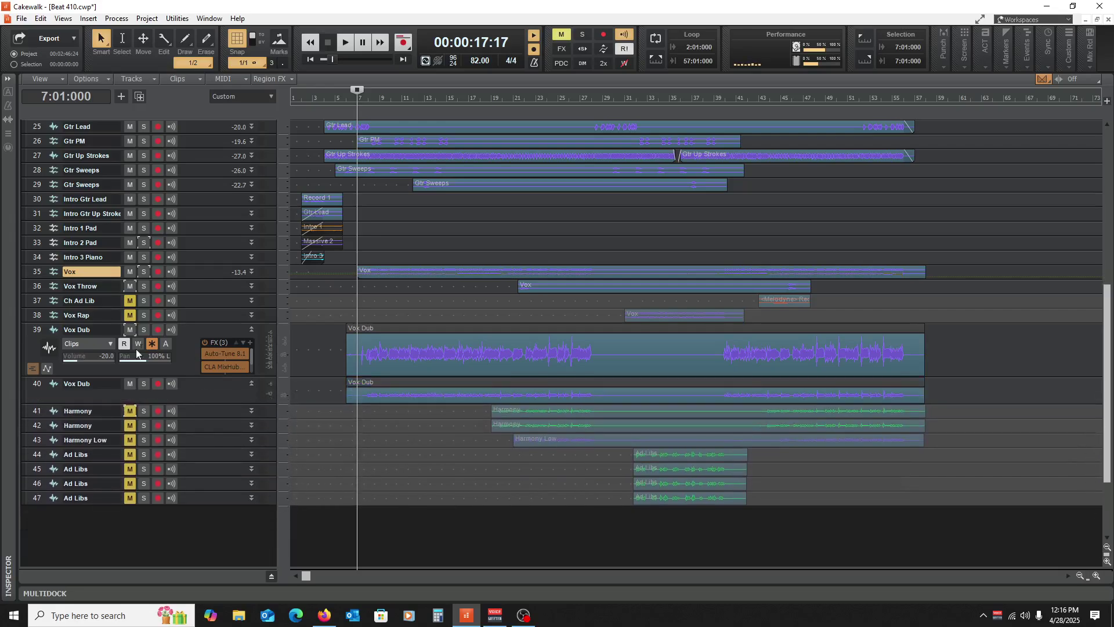
click(252, 329)
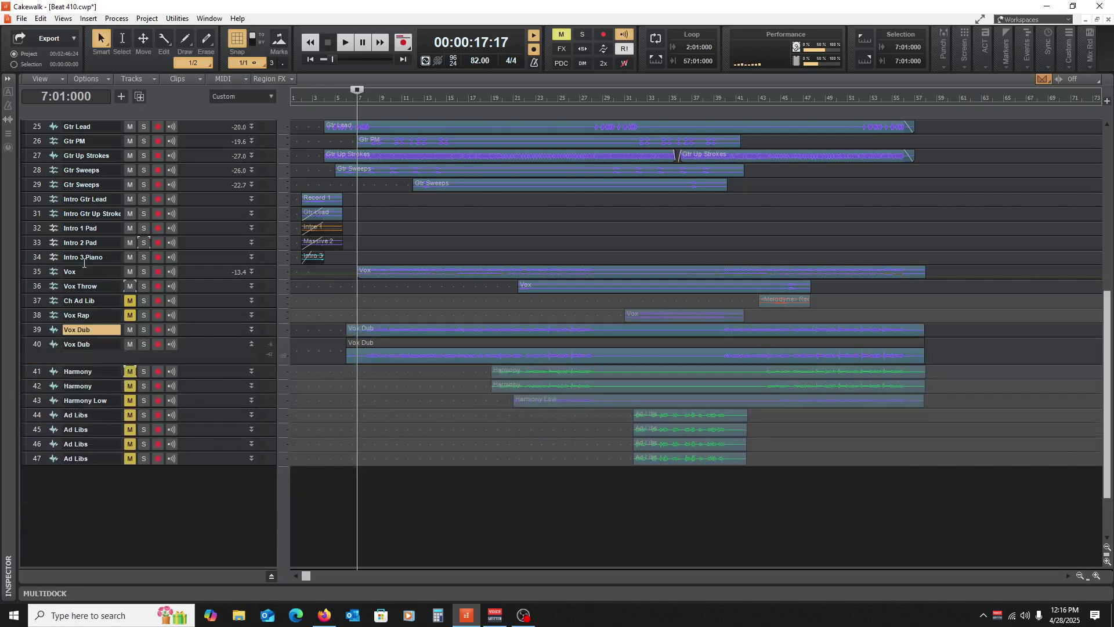
key(space)
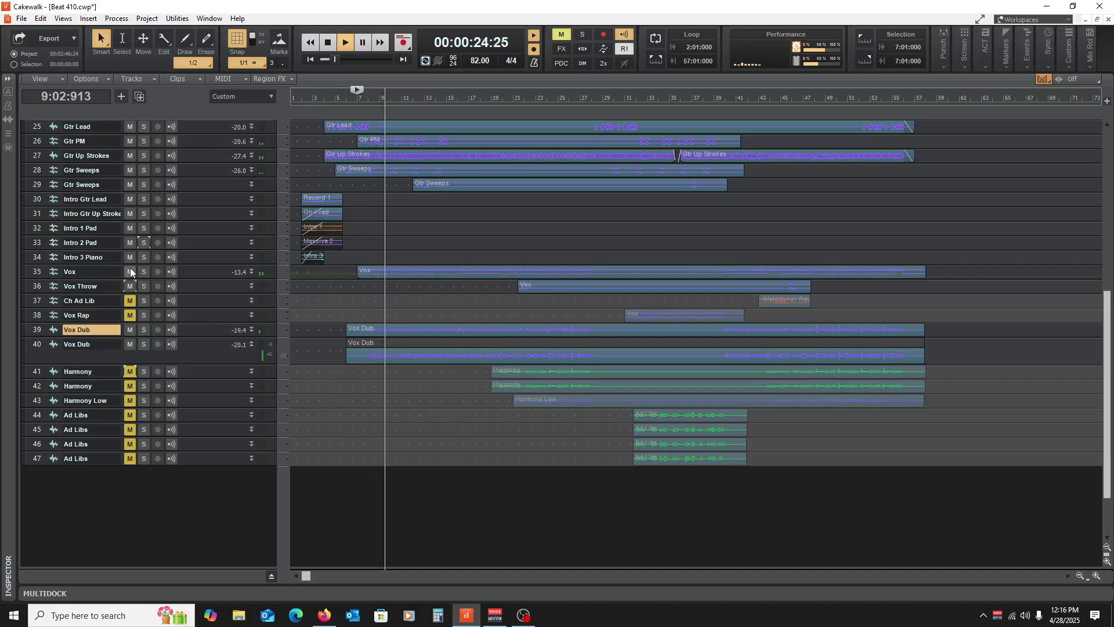
click(131, 271)
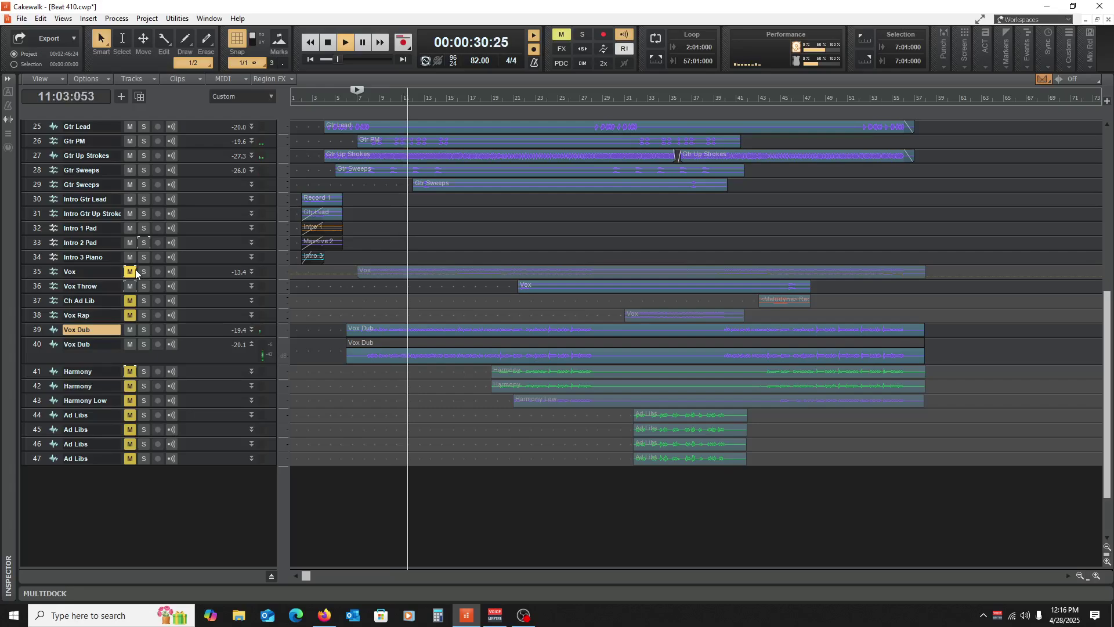
key(space)
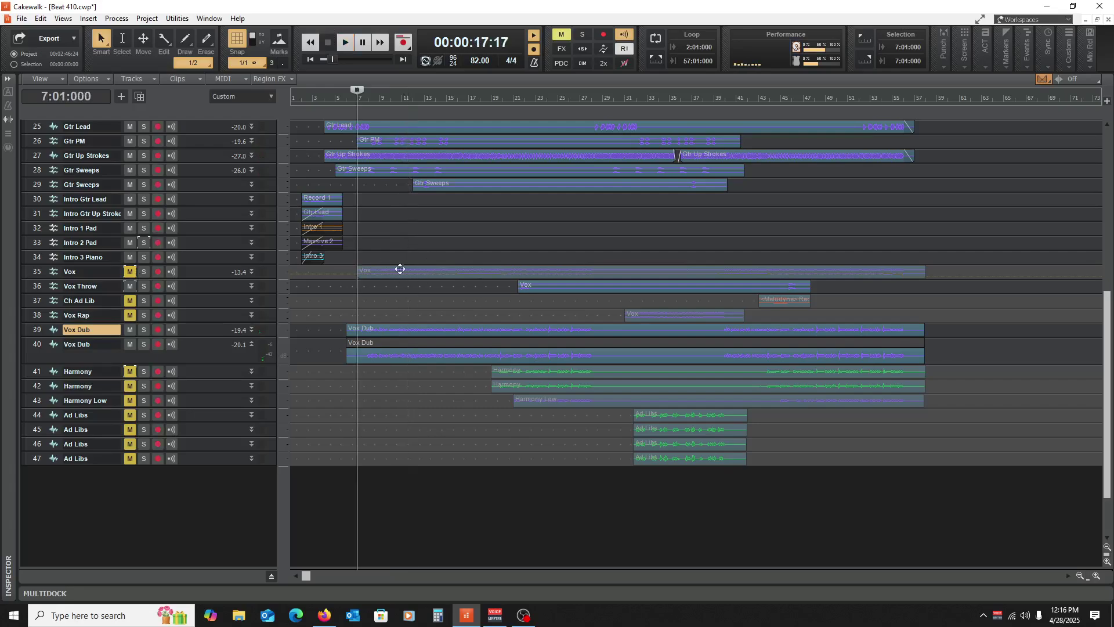
click(250, 346)
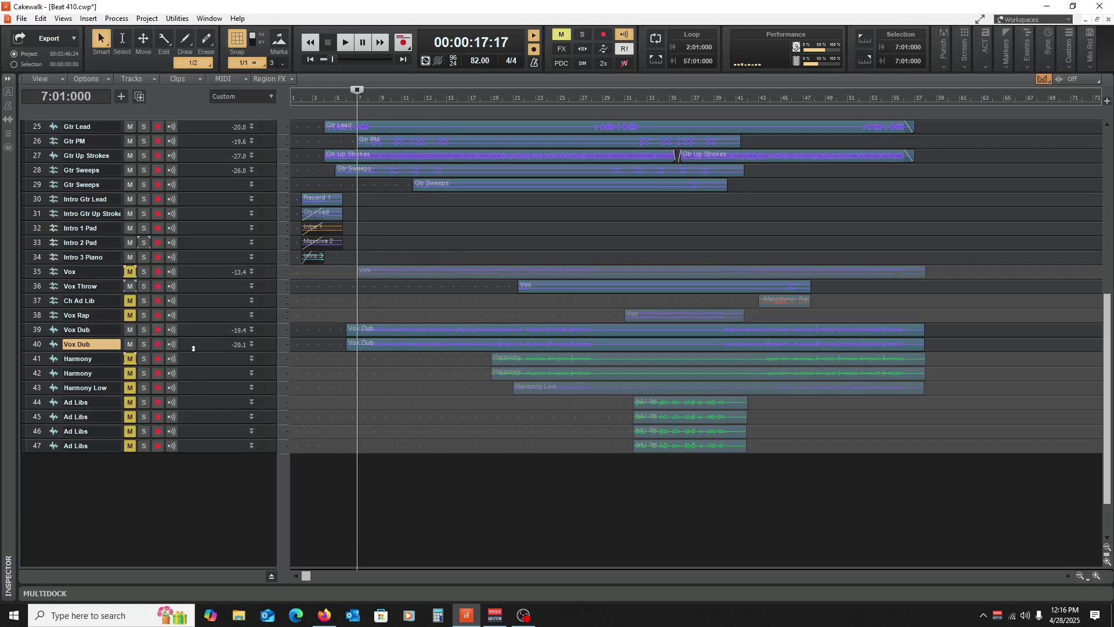
Step: Solo both Vox Dub tracks with the unmuted Vox, and play them from measure 8, dropping Vox out and back in to compare
click(145, 344)
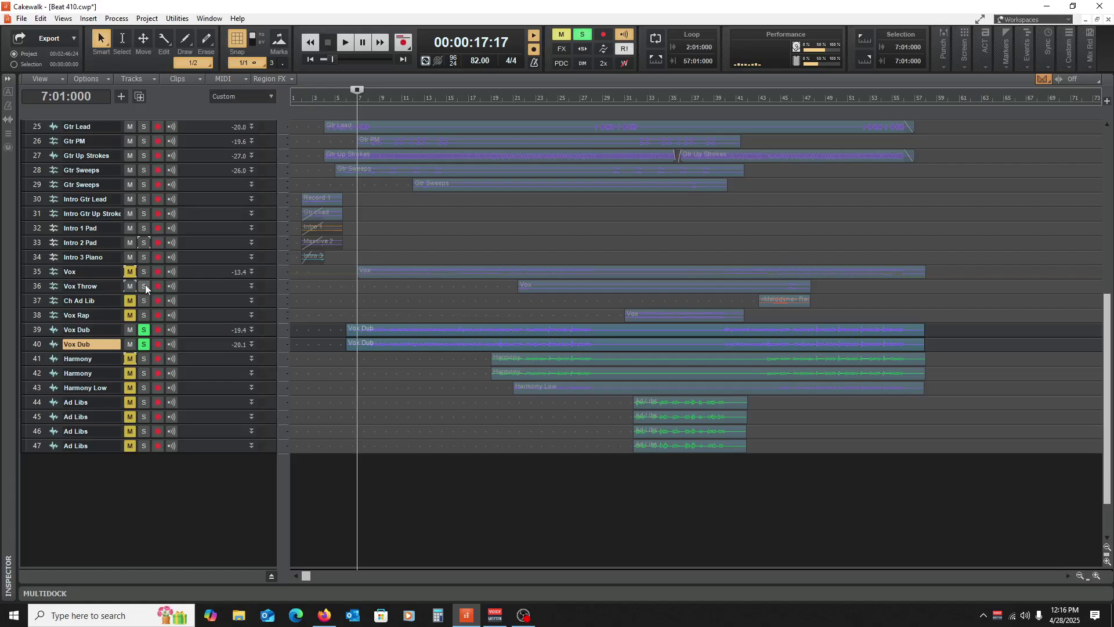
click(130, 272)
click(144, 272)
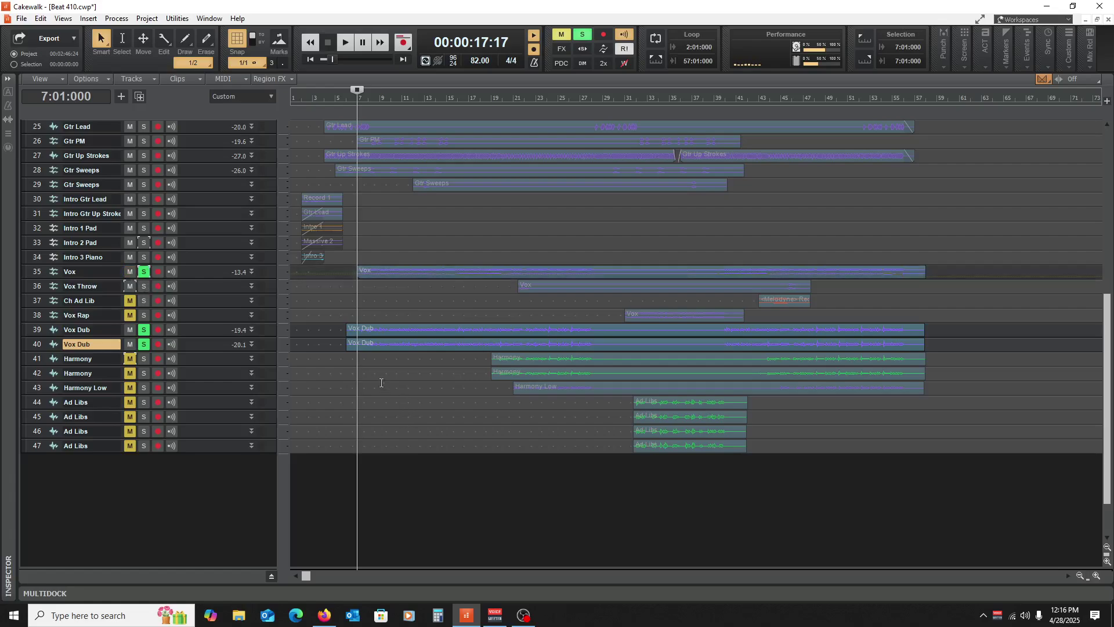
key(space)
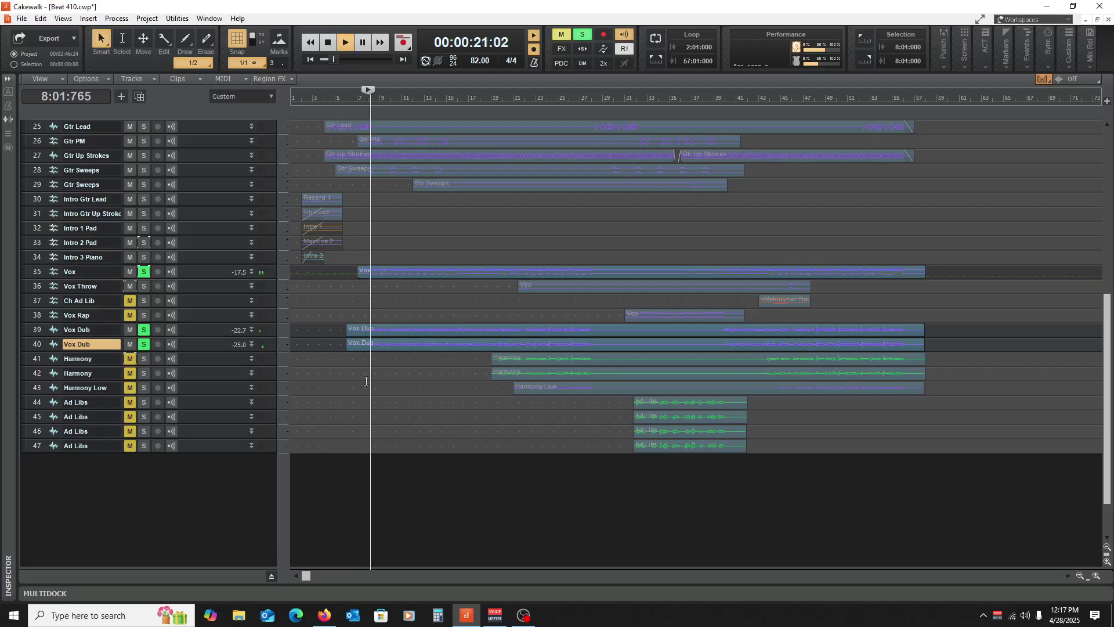
click(144, 272)
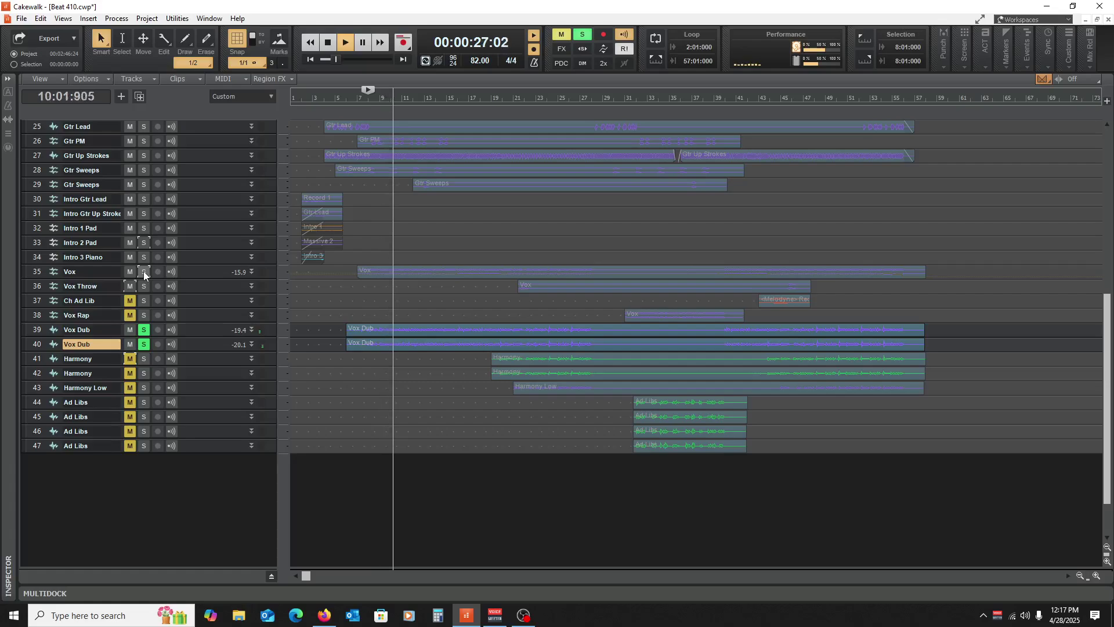
click(144, 271)
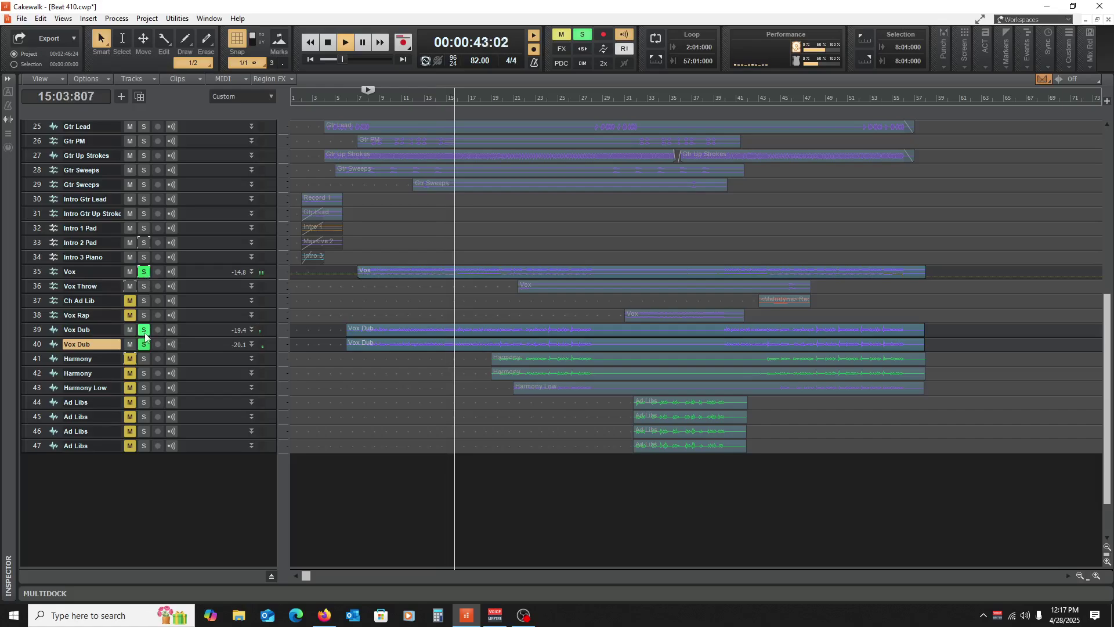
key(space)
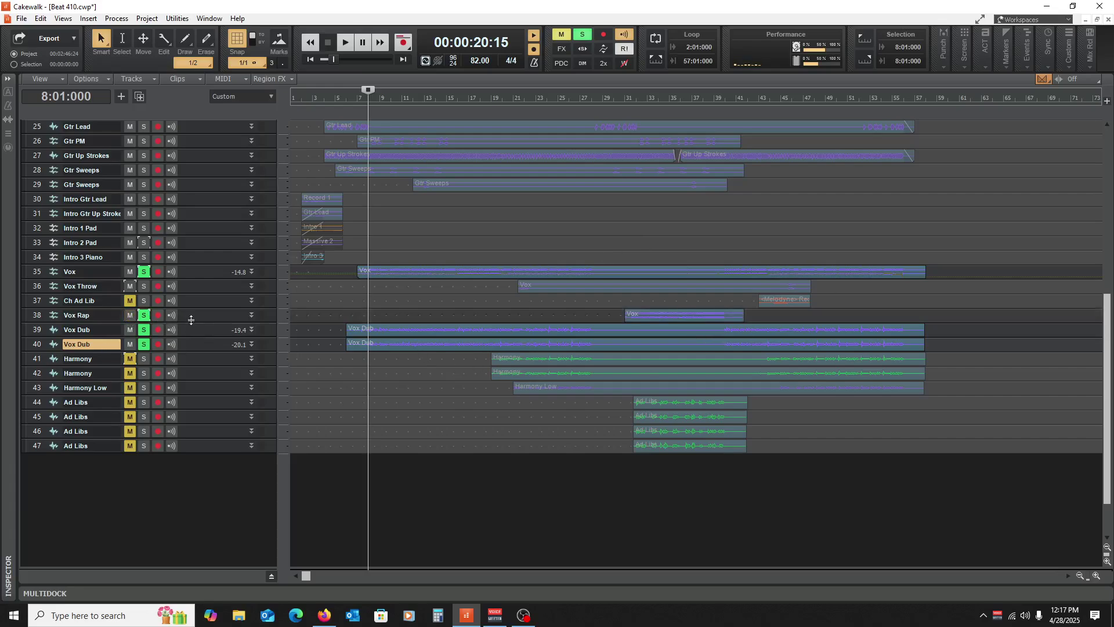
Step: Enlarge the soloed Vox Rap track to examine it, and start playback of the soloed vocals from measure 31
drag(192, 321, 189, 348)
click(638, 526)
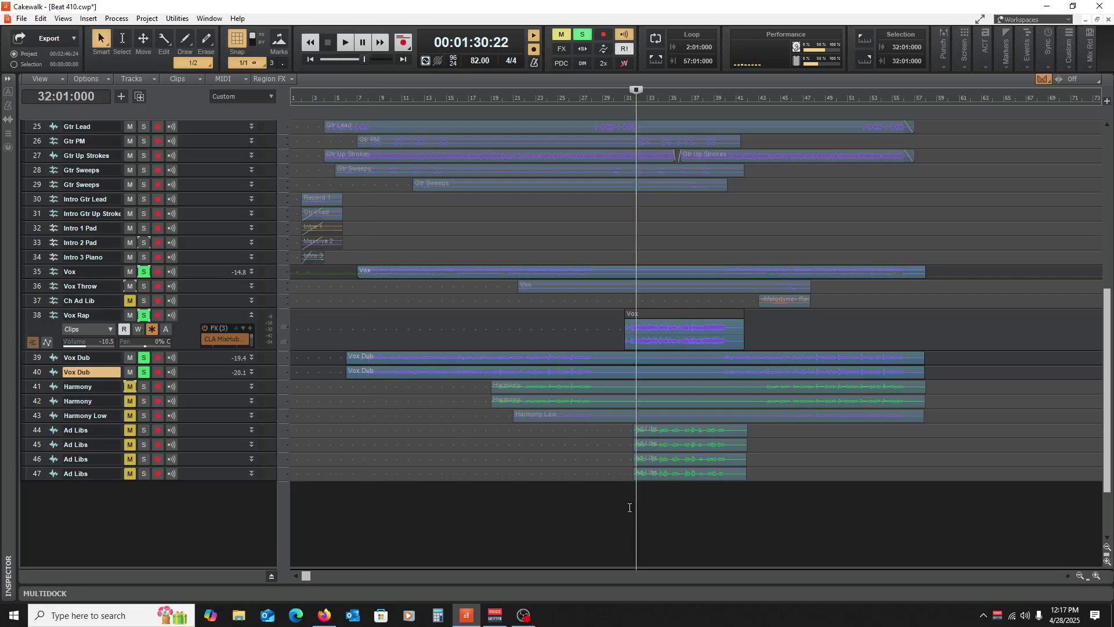
click(629, 507)
key(space)
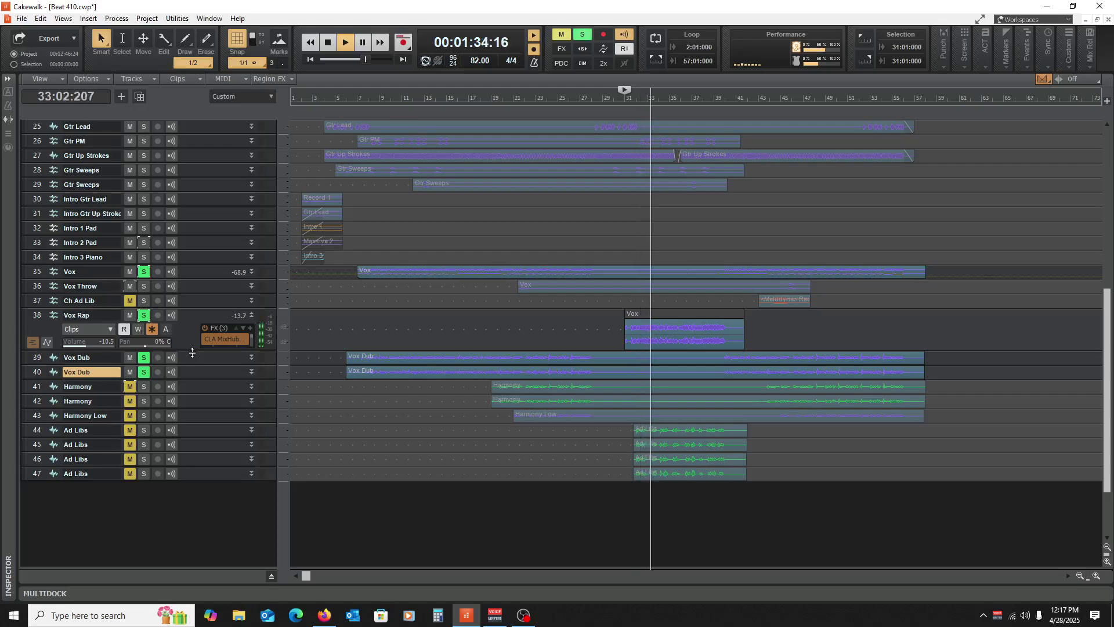
Step: Unsolo Vox, Vox Rap and both Vox Dub tracks during playback to hear the rap in the full mix, and collapse Vox Rap
click(144, 271)
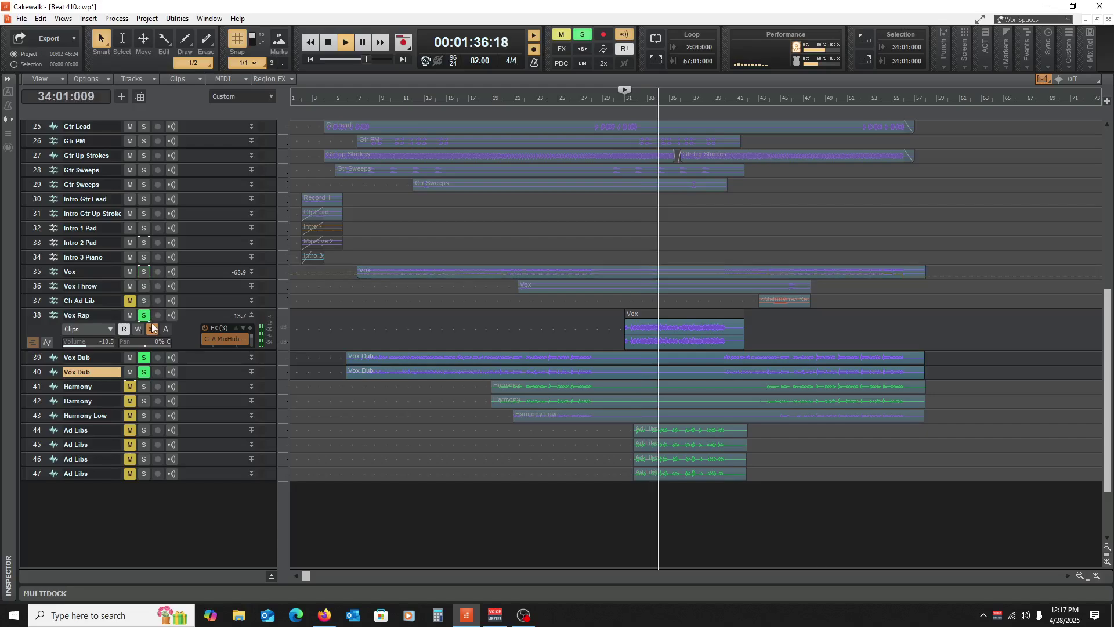
click(144, 315)
click(143, 371)
click(143, 357)
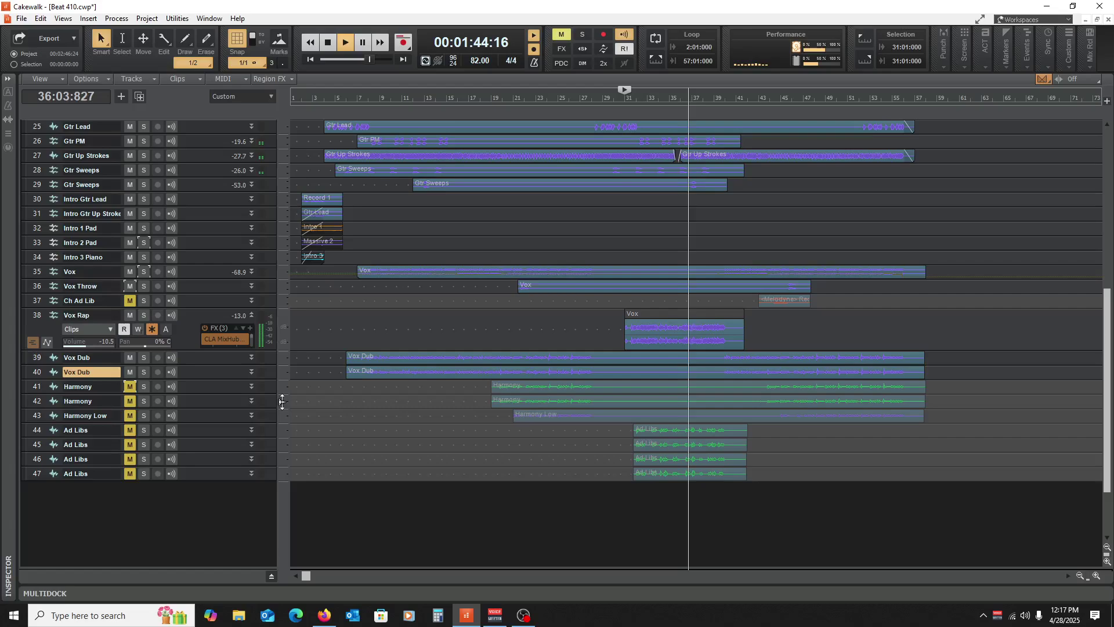
click(252, 318)
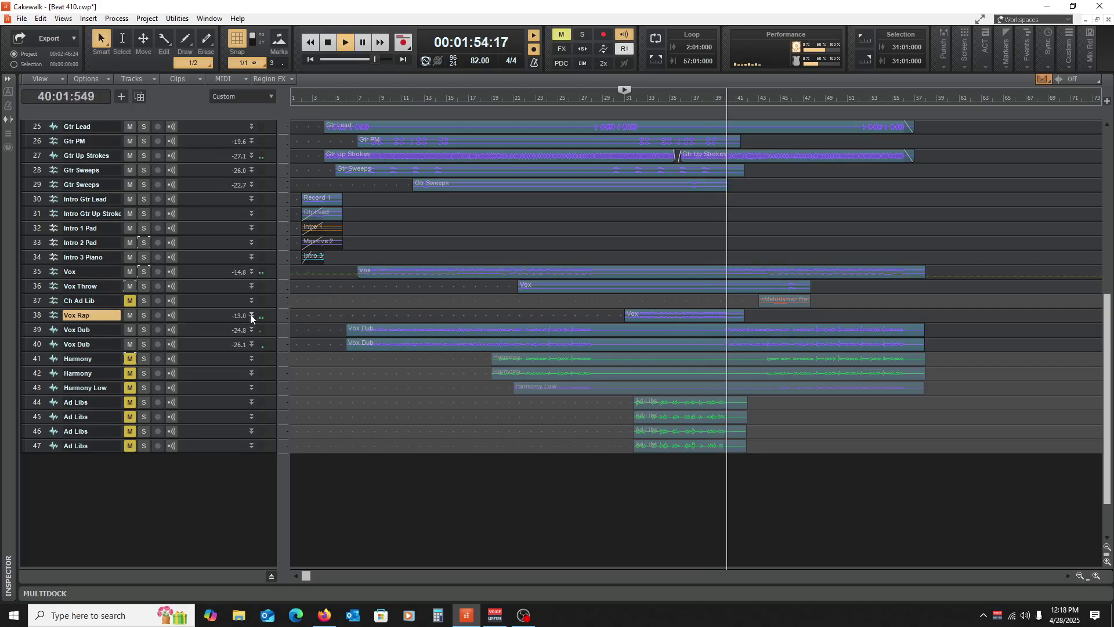
key(space)
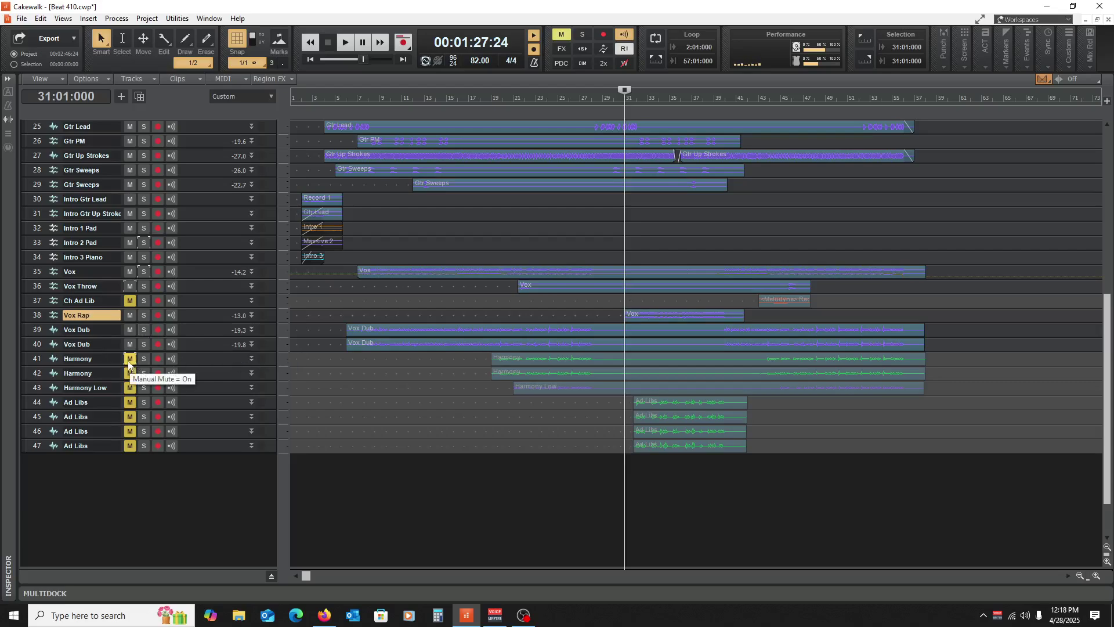
Step: Unmute the four Ad Libs tracks, and play from measure 31 to about measure 35, soloing them temporarily
click(127, 436)
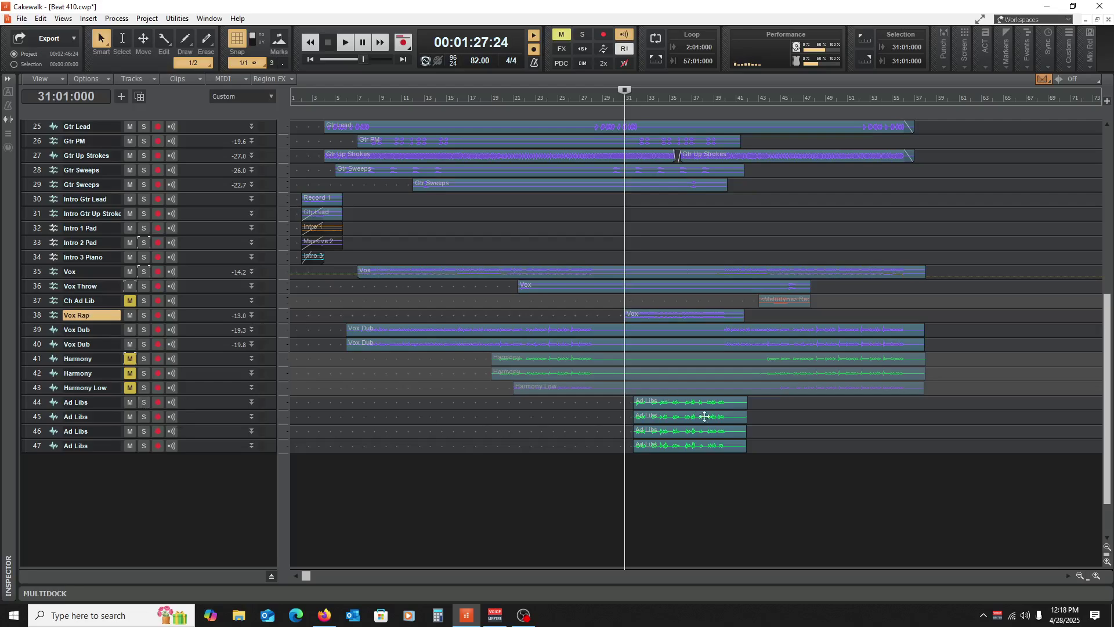
key(space)
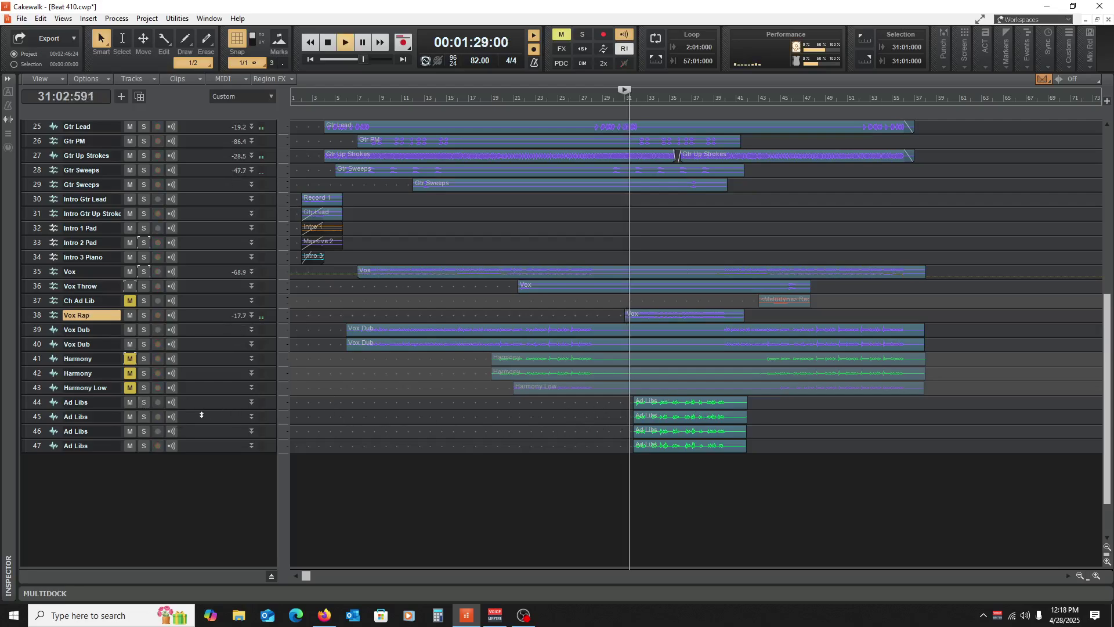
drag(144, 402, 145, 447)
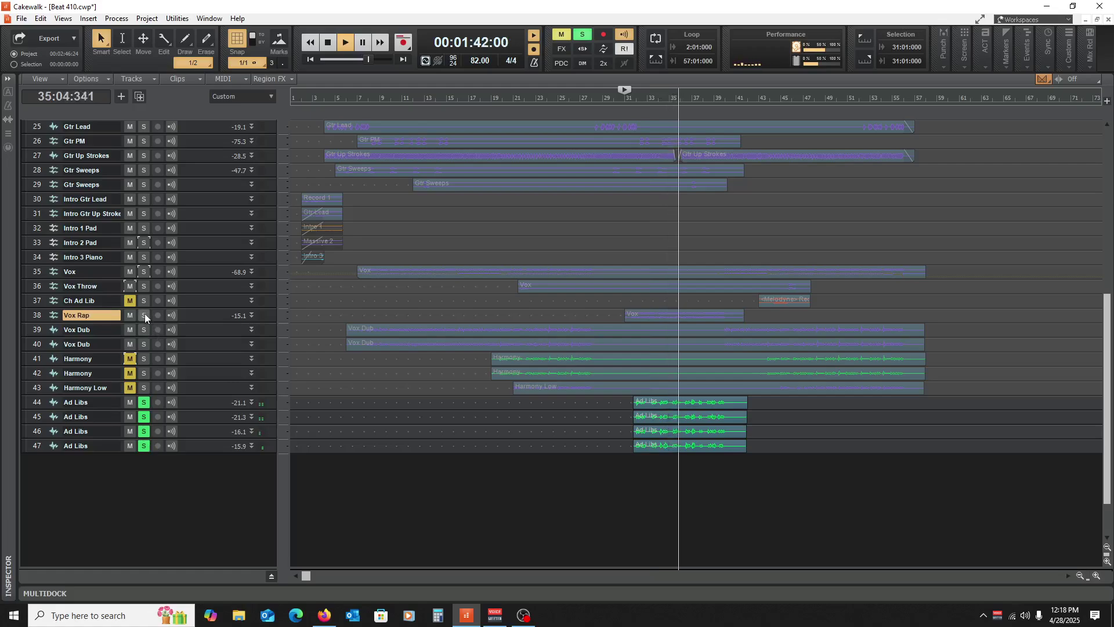
key(space)
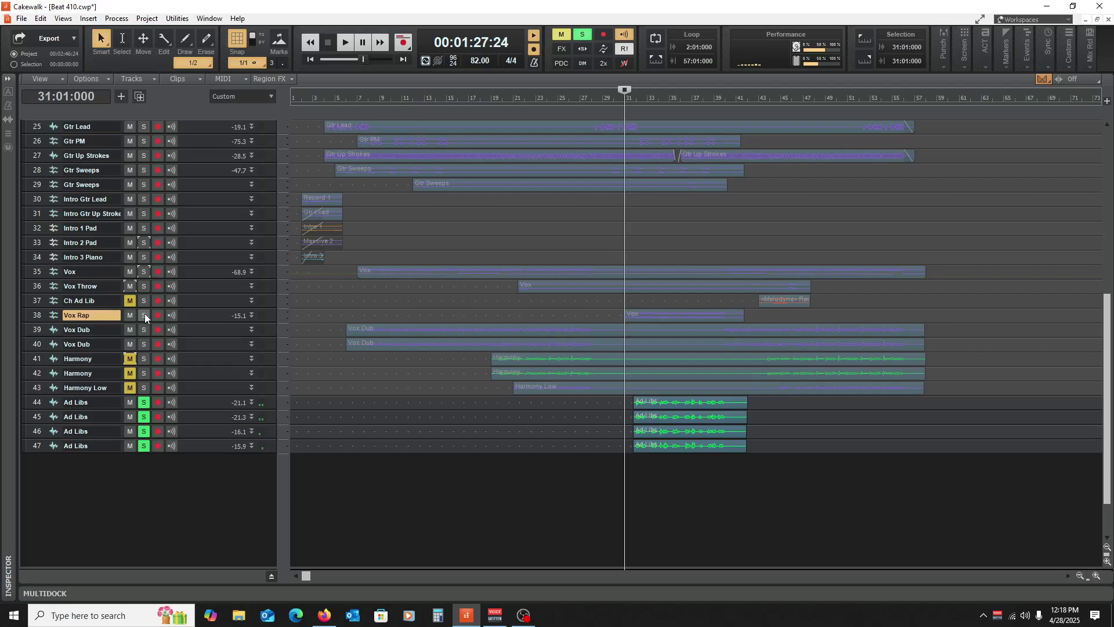
drag(144, 402, 145, 446)
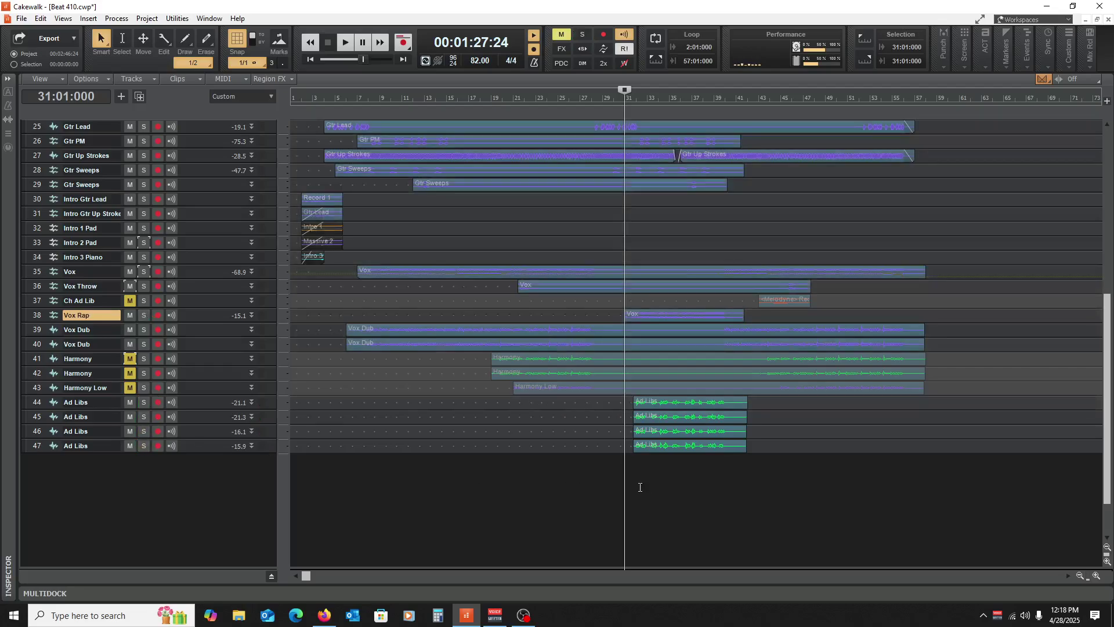
Step: Enlarge the third Ad Libs track to examine its effects chain, collapse it, and play the full mix from measure 32
click(634, 472)
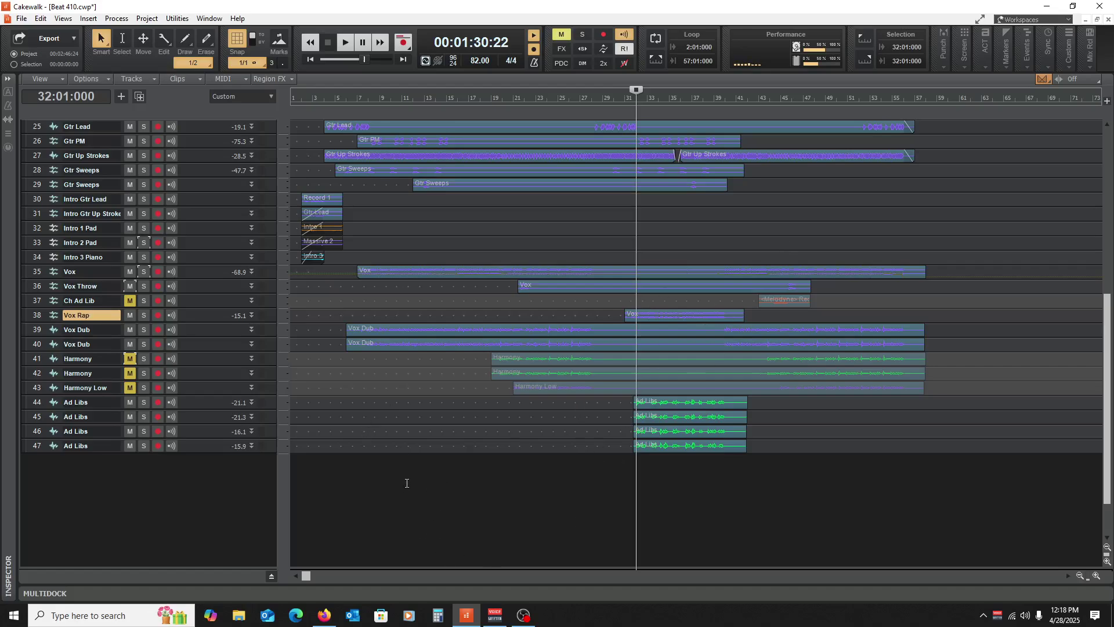
drag(205, 417, 223, 387)
drag(201, 424, 200, 490)
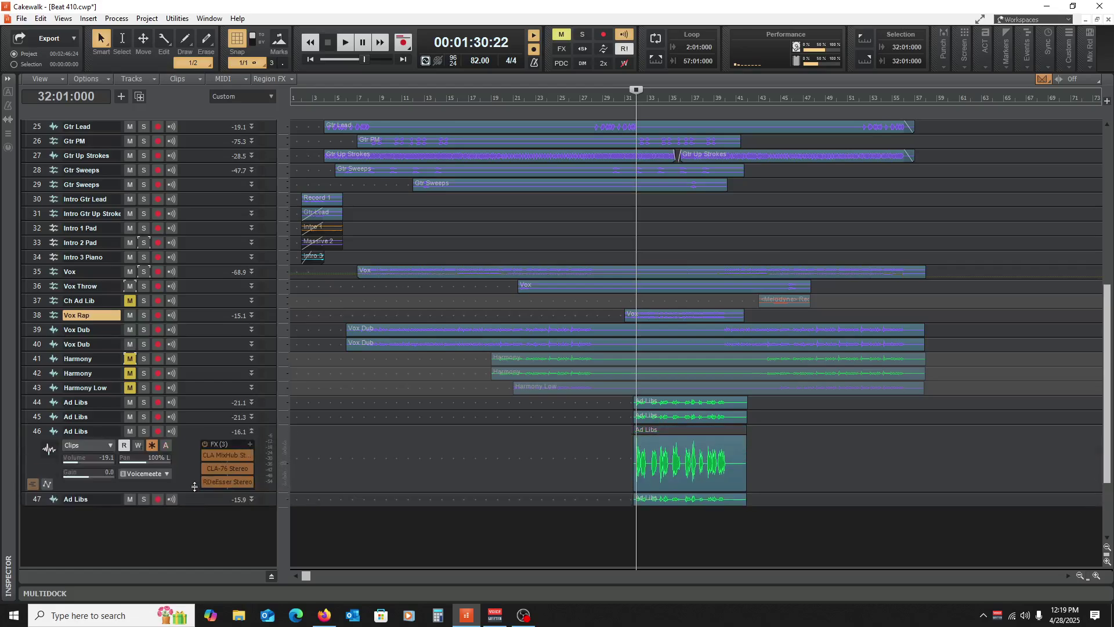
double_click(257, 428)
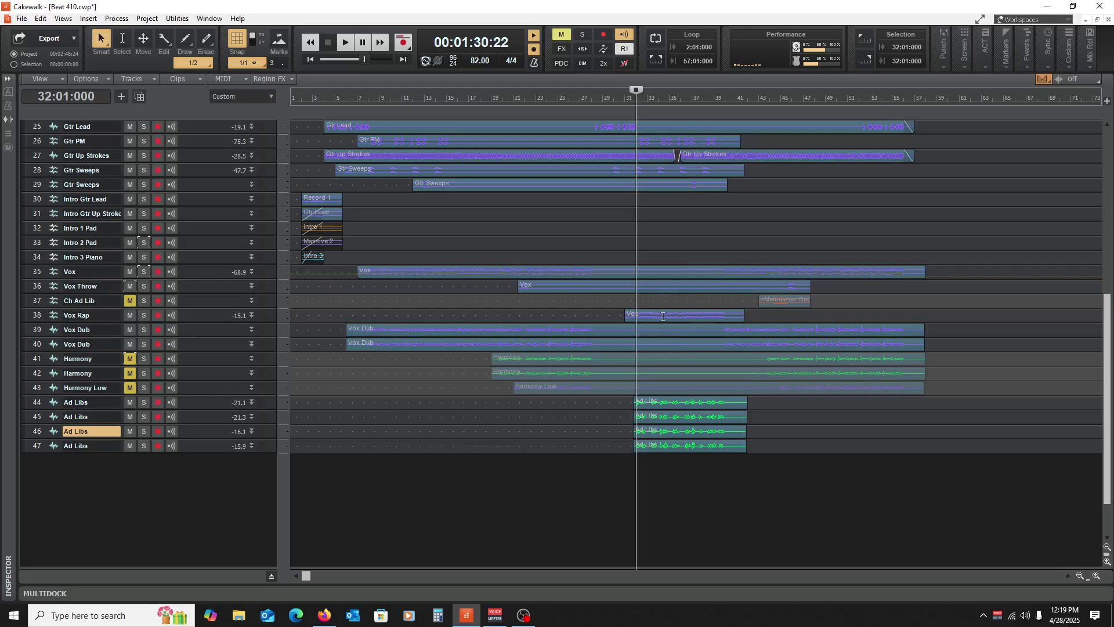
key(space)
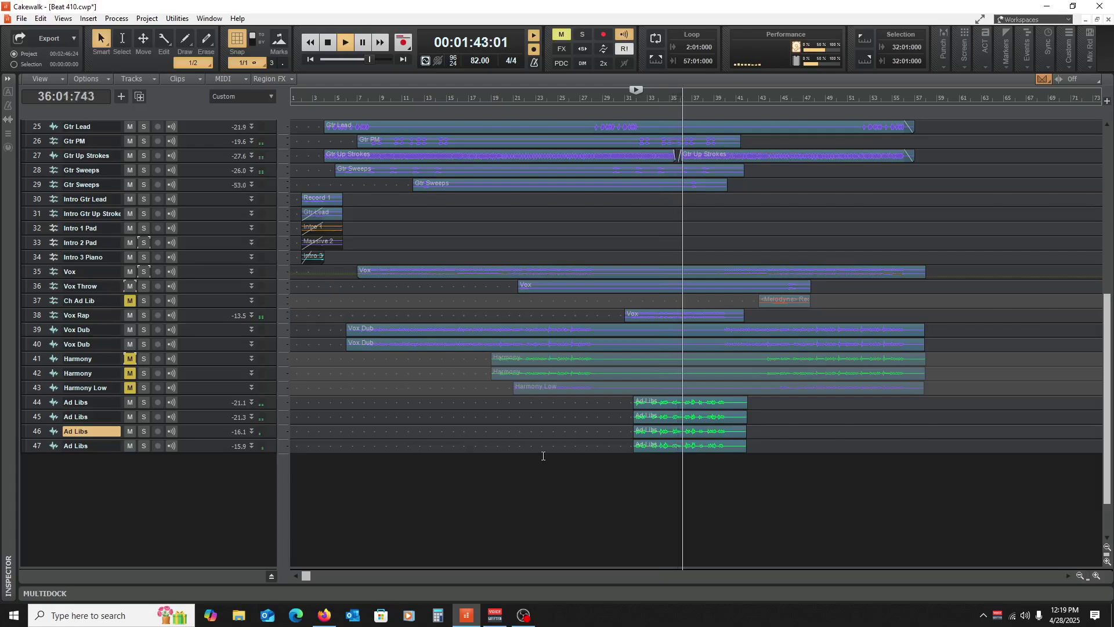
key(space)
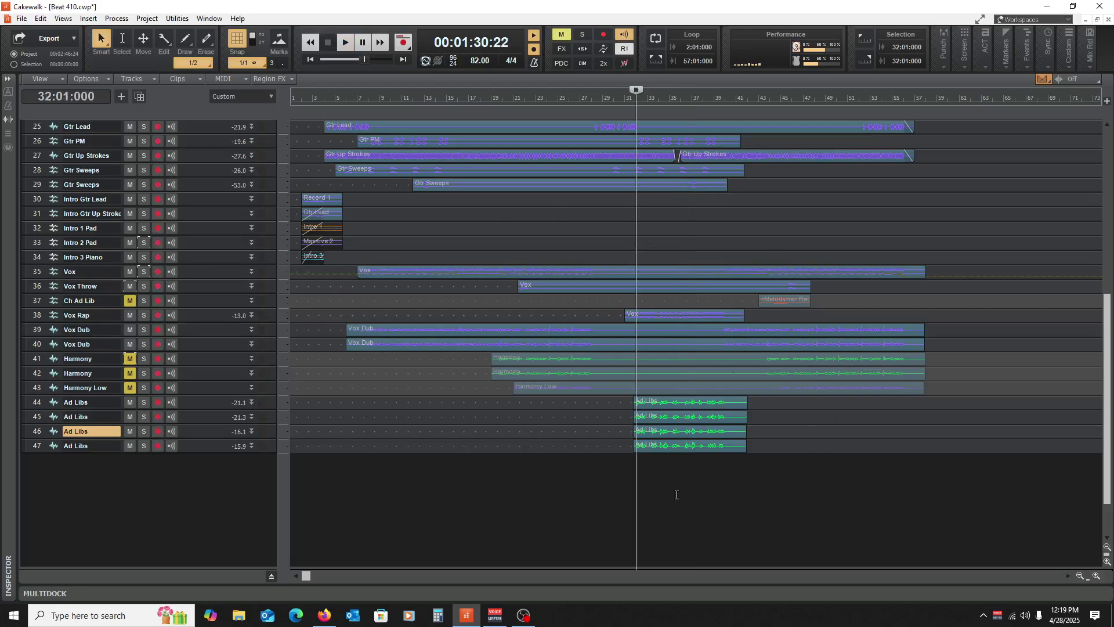
Step: Unmute the two Harmony tracks, leaving Harmony Low muted, and move the playhead to measure 19
click(129, 358)
click(129, 373)
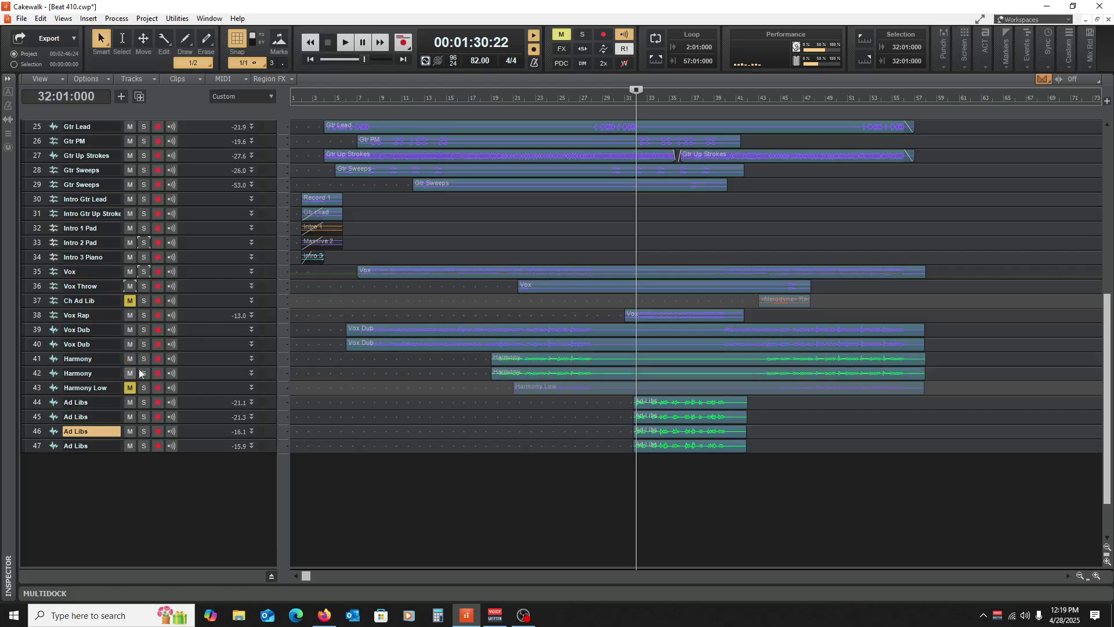
click(512, 436)
click(513, 436)
click(494, 437)
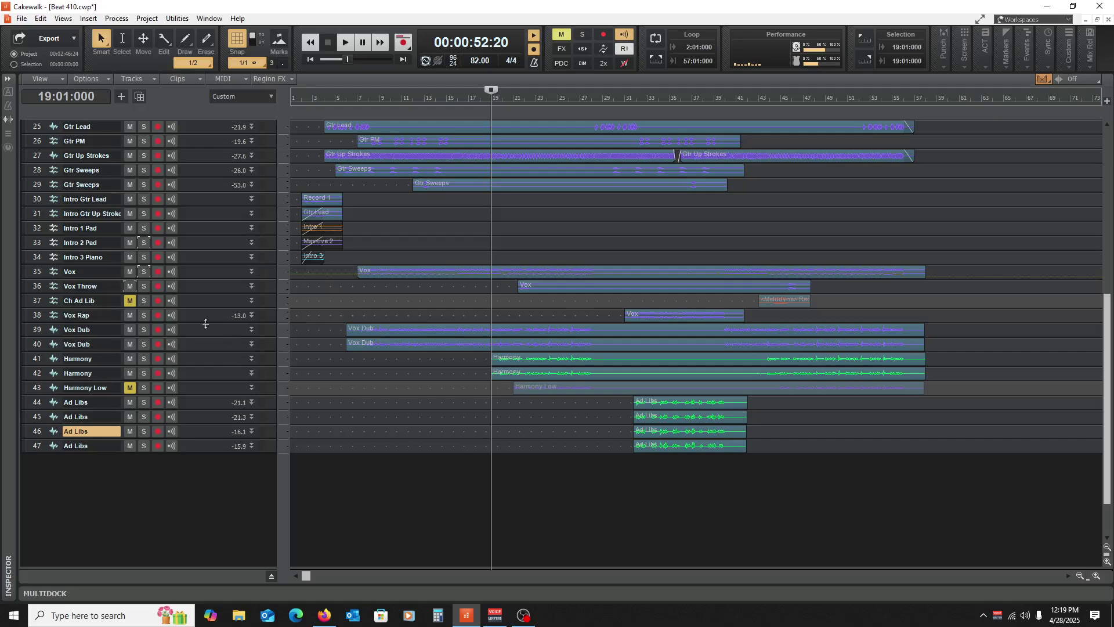
Step: Solo Vox, both Vox Dub and both Harmony tracks, and play from measure 19 to about measure 23, narrowing the solo to the Harmony pair
click(143, 271)
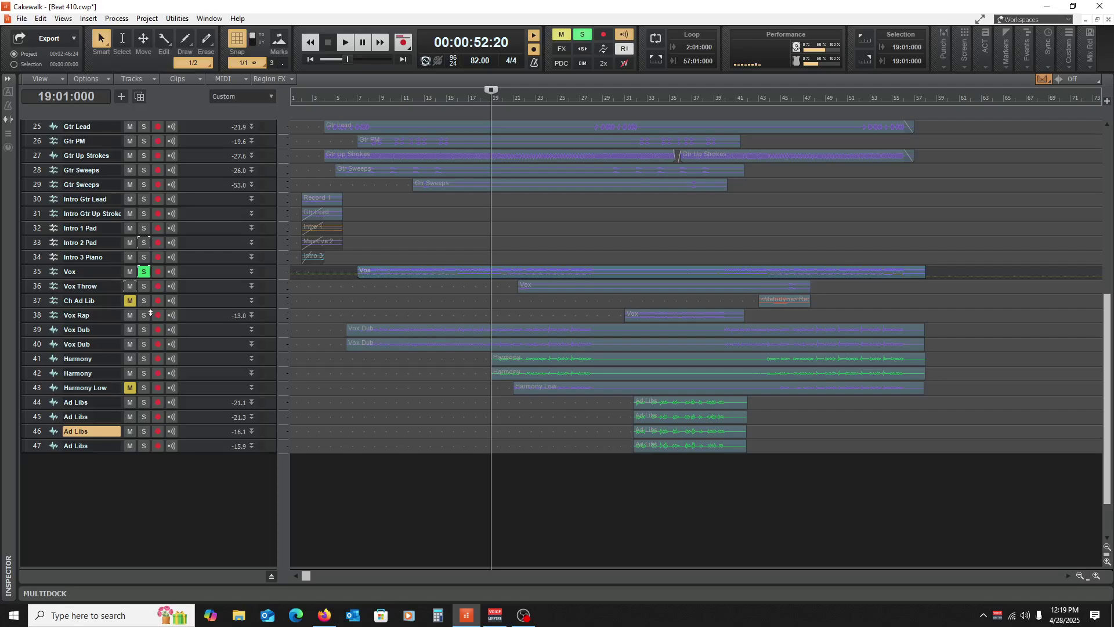
drag(148, 330, 147, 371)
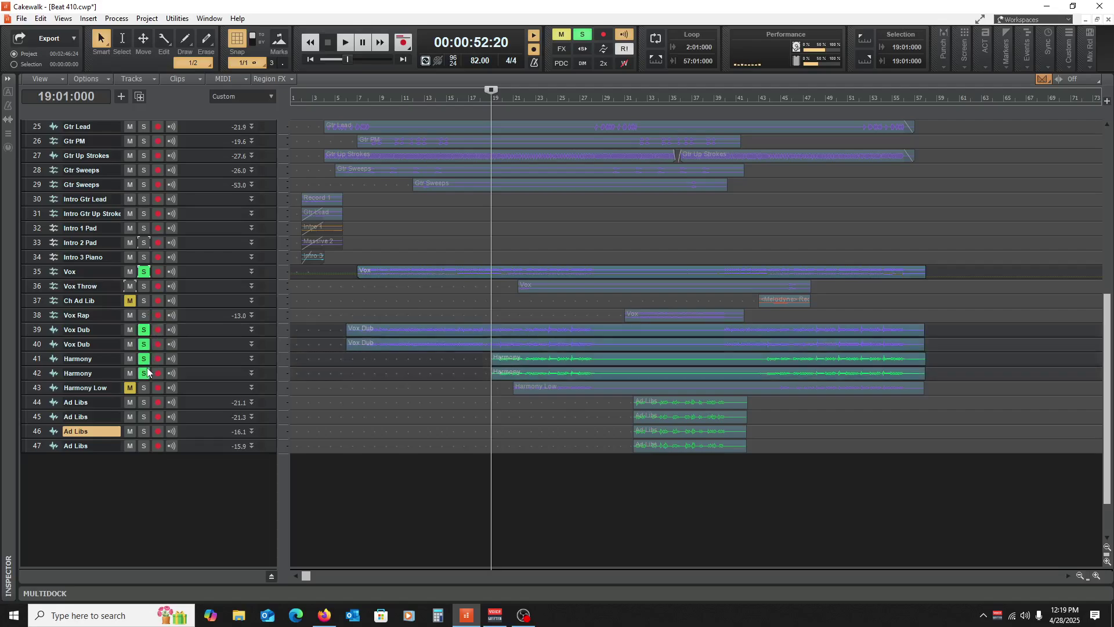
key(space)
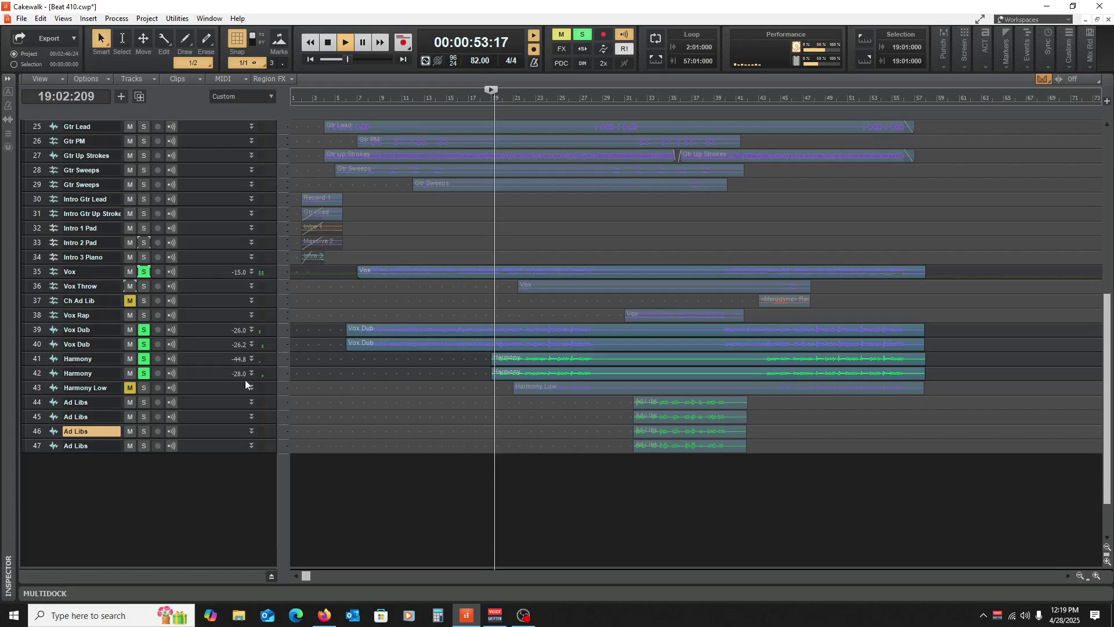
click(145, 346)
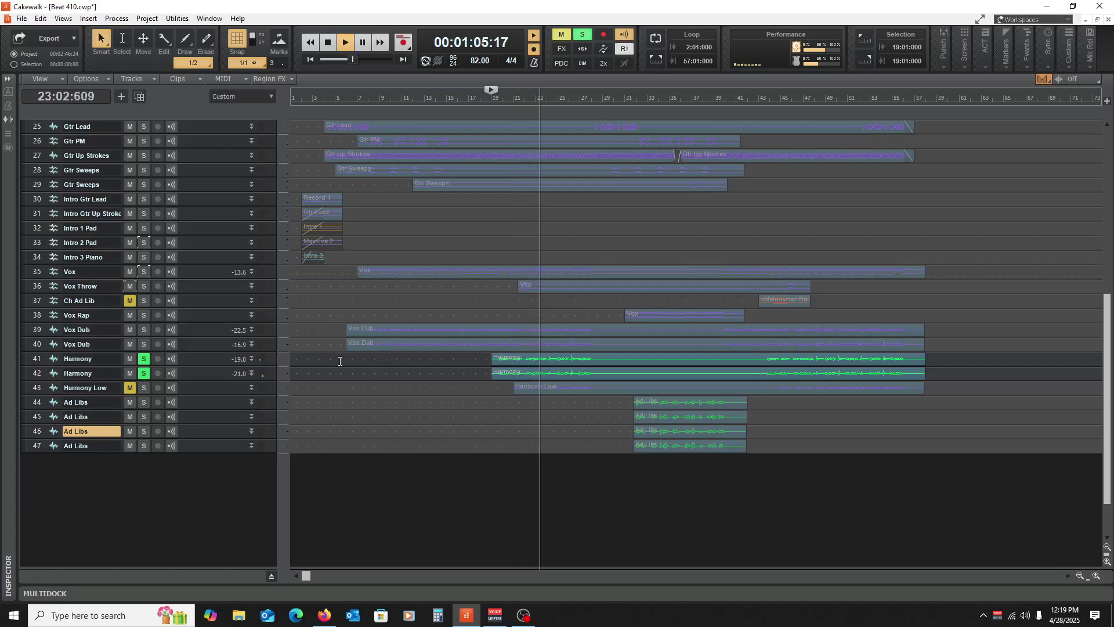
key(space)
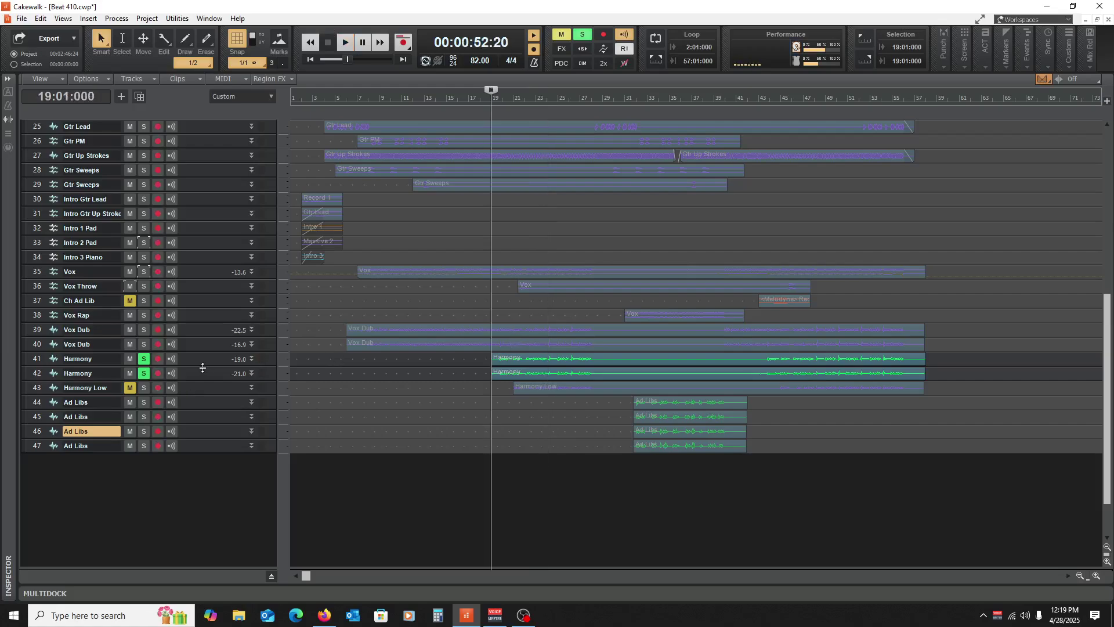
Step: Enlarge the first Harmony track to examine its volume and effects, collapse it, and clear the solo on both Harmony tracks
drag(203, 368, 200, 413)
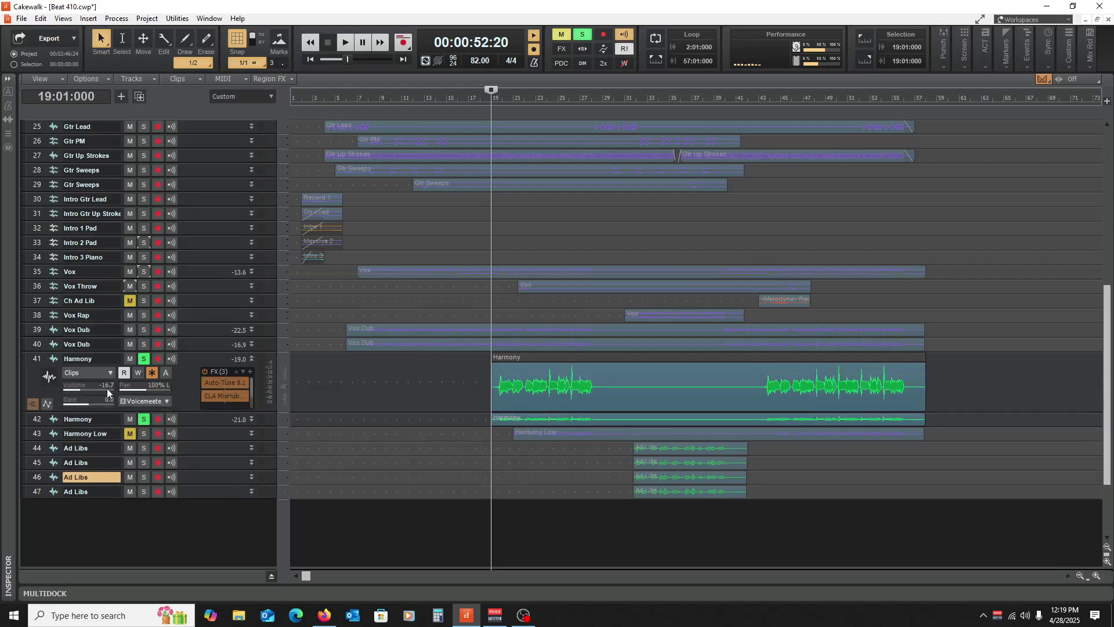
double_click(250, 360)
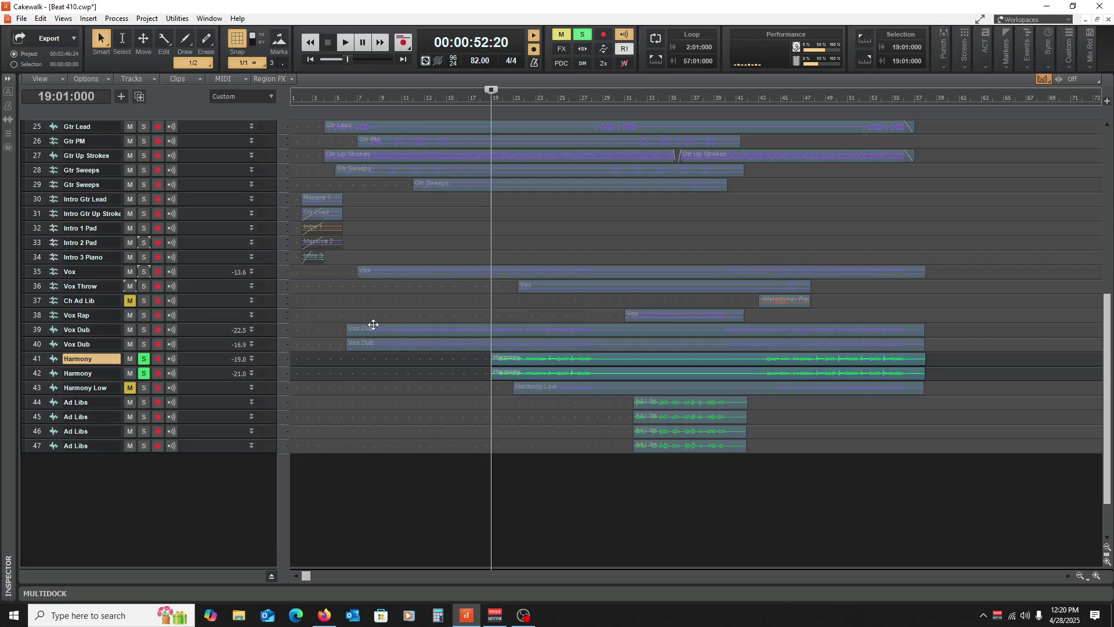
click(143, 359)
click(143, 373)
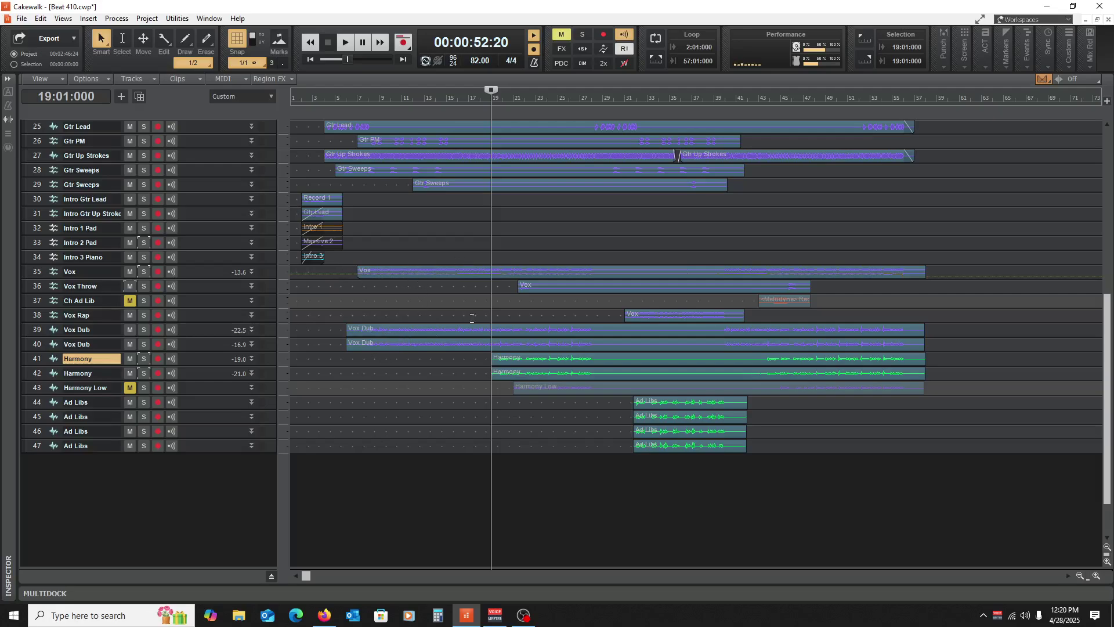
Step: Move the playhead to measure 7, solo Vox and both Vox Dub tracks, and start playback
click(359, 404)
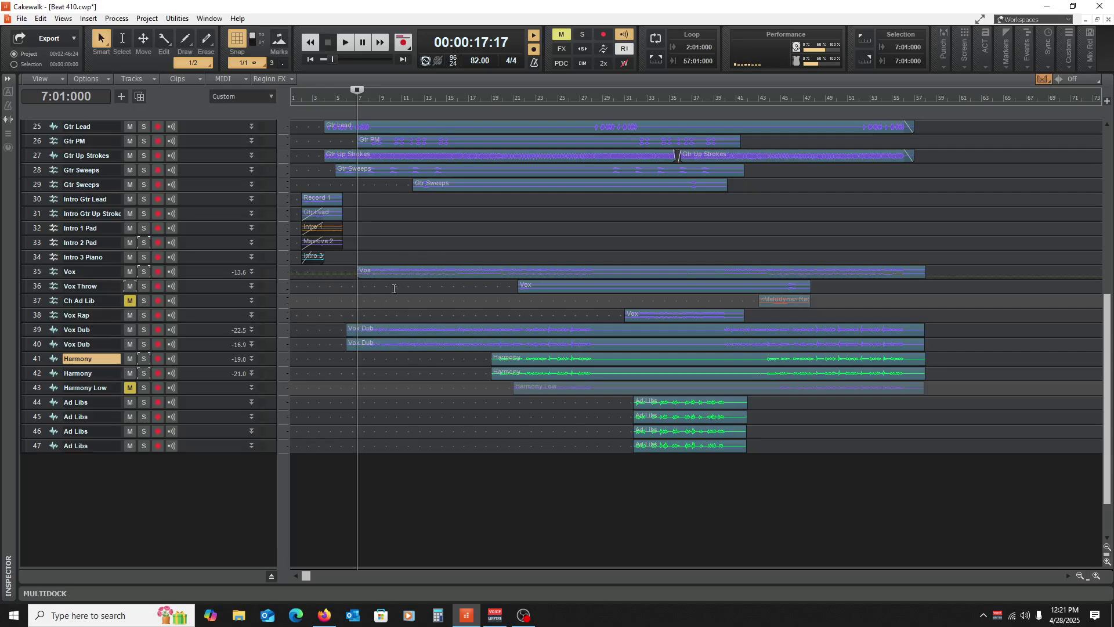
click(144, 271)
click(143, 345)
click(145, 329)
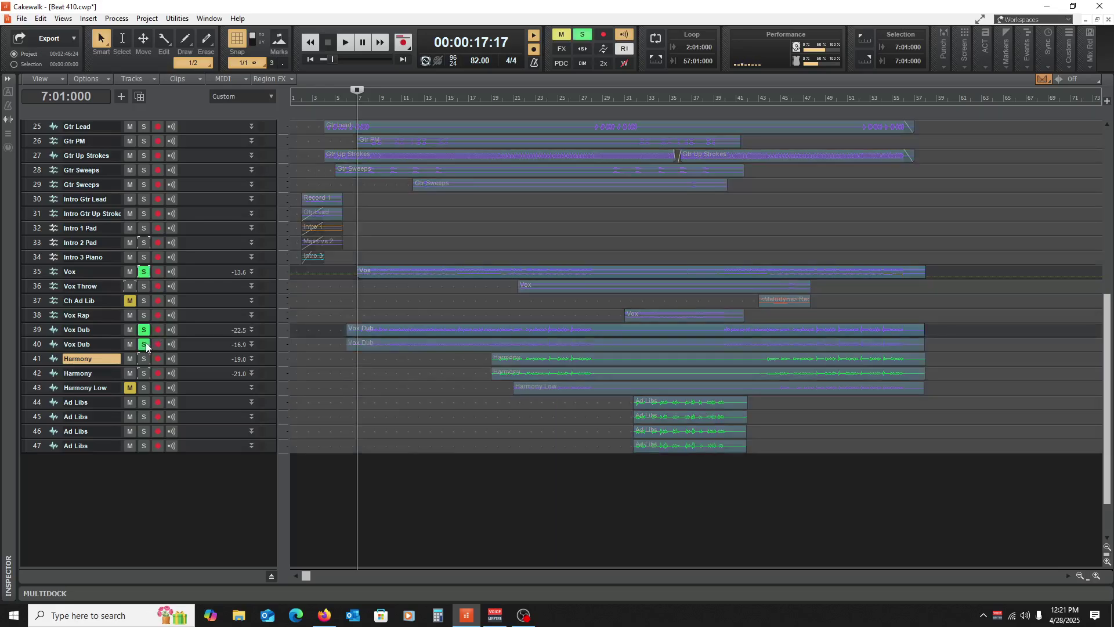
key(space)
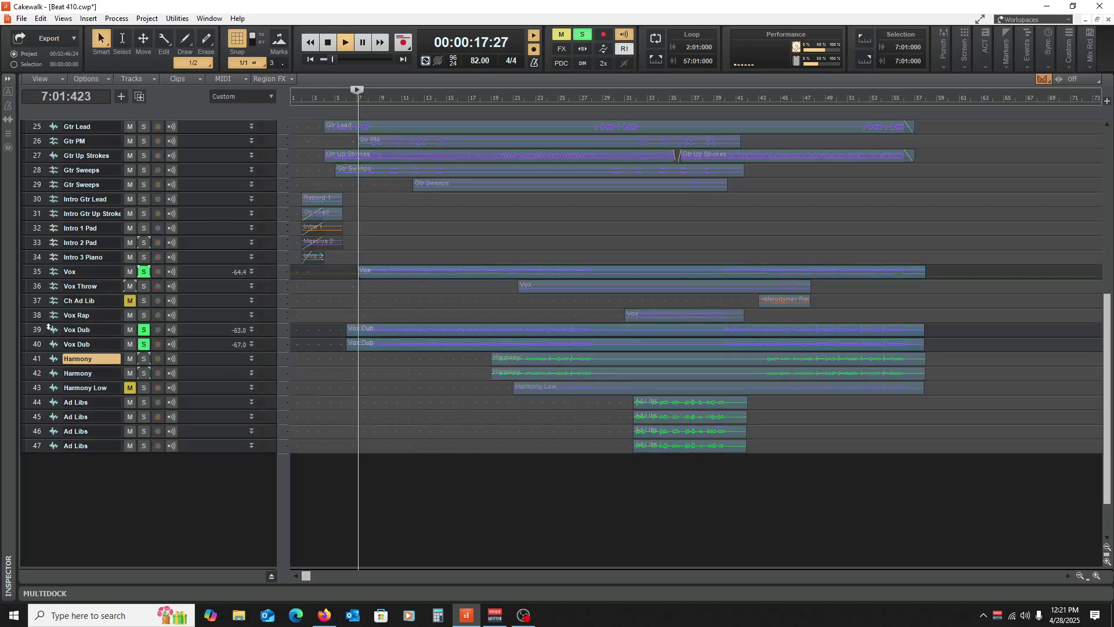
Step: Select both Vox Dub tracks, enlarge the first, audition a volume change during playback, return it to -20.0, and collapse the track
click(37, 330)
shift+click(36, 344)
drag(254, 337, 255, 374)
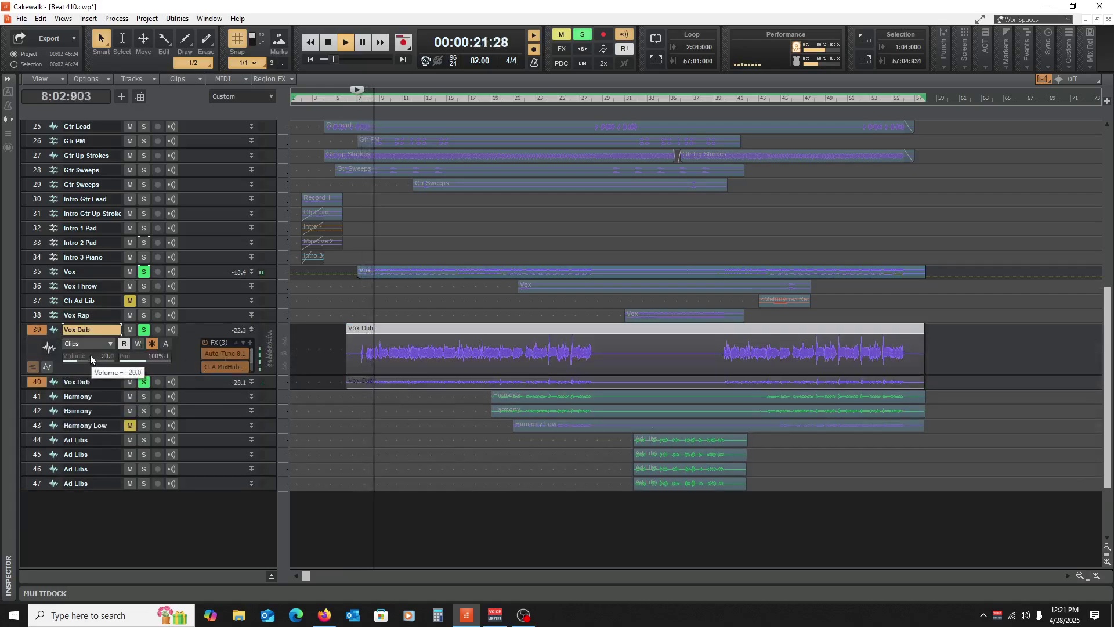
drag(89, 354, 113, 355)
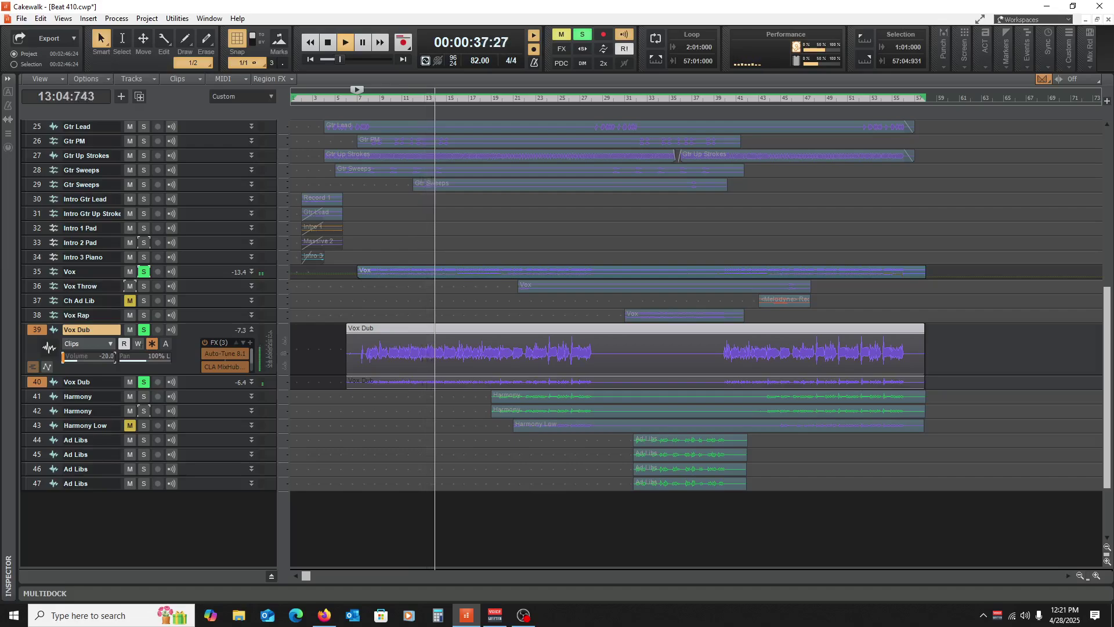
key(space)
click(253, 329)
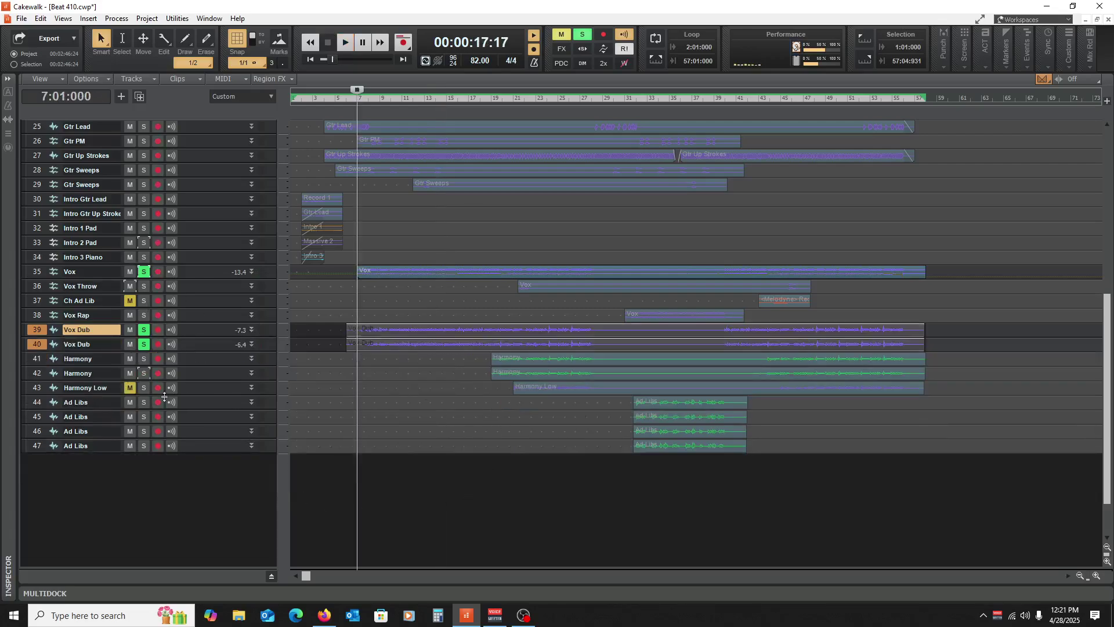
Step: Clear the solo on Vox and both Vox Dub tracks, deselect the dubs, and move the playhead to measure 8
click(145, 271)
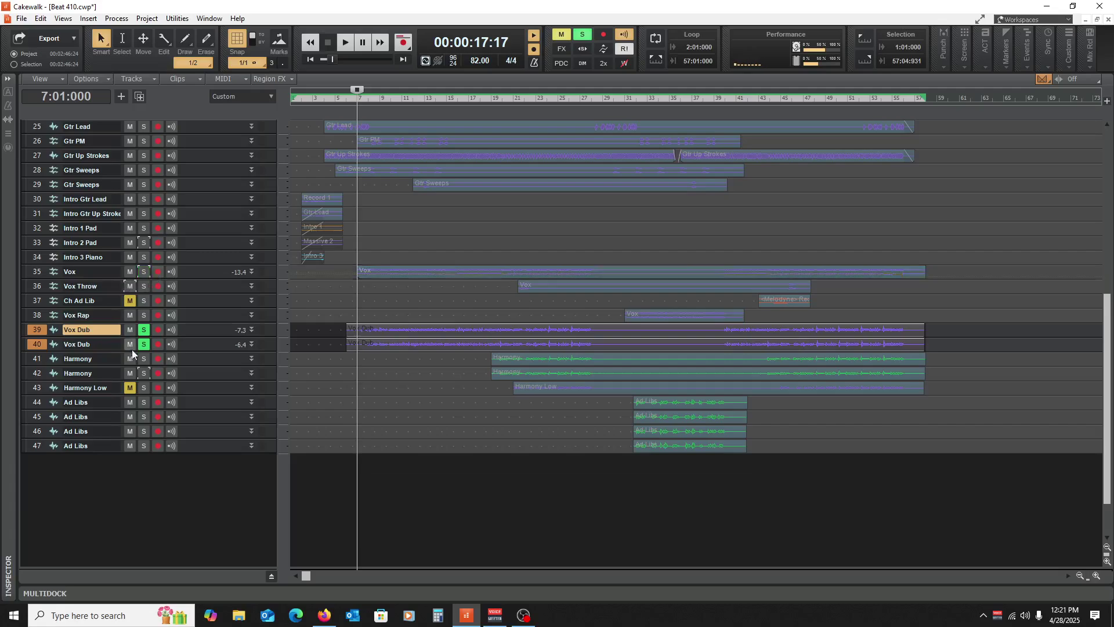
click(144, 330)
click(144, 344)
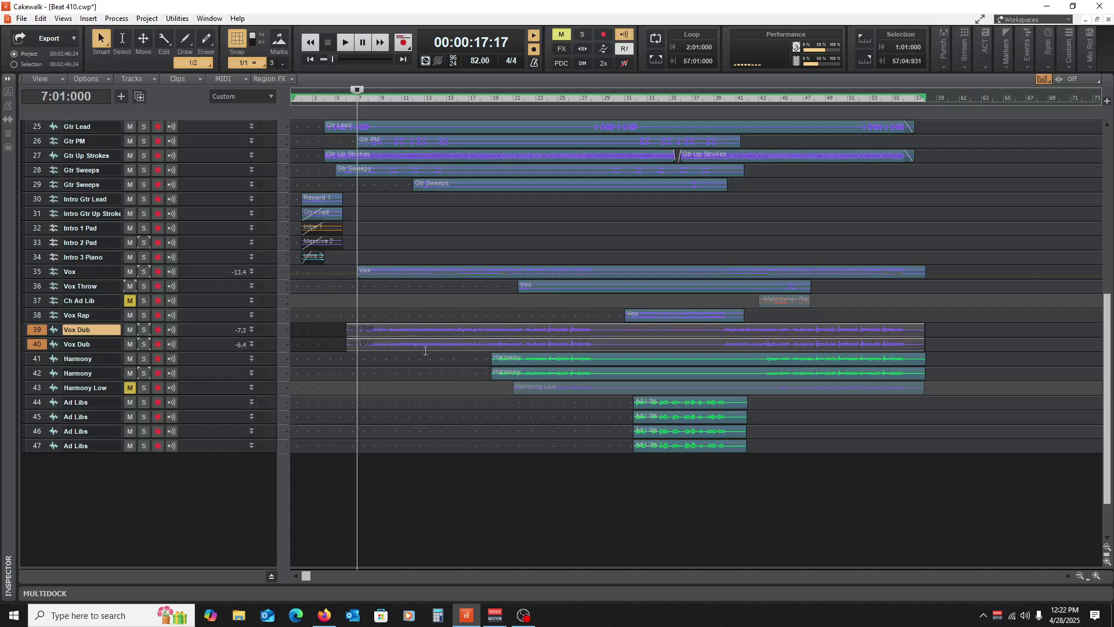
click(366, 397)
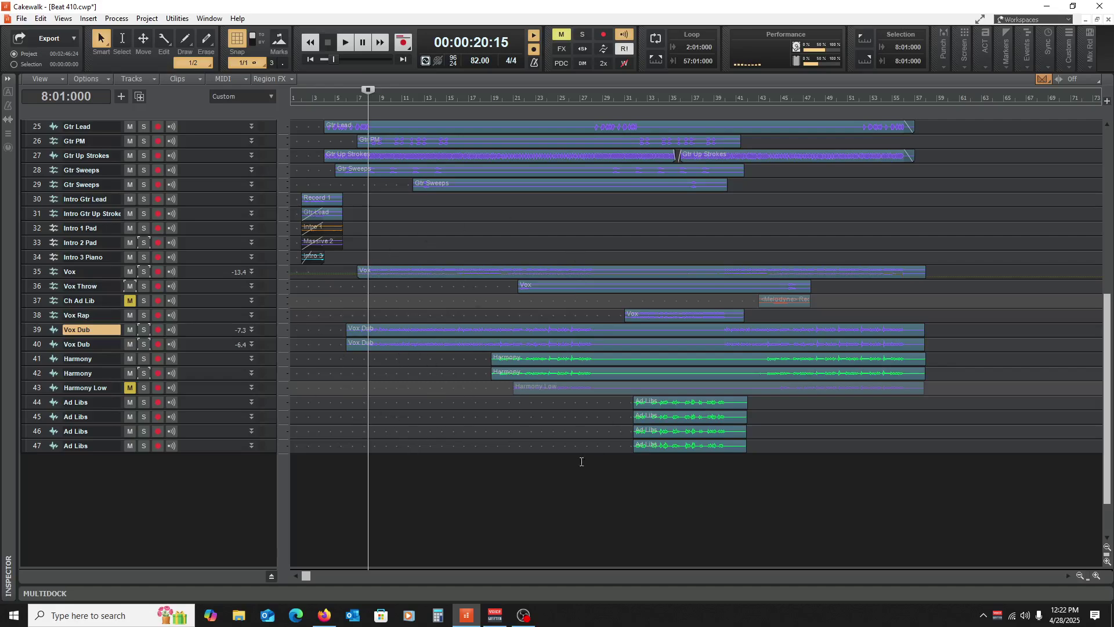
Step: Solo the vocal tracks from Vox through both Harmony tracks, play from measure 20 to about measure 23, and clear all the solos
click(144, 359)
click(144, 373)
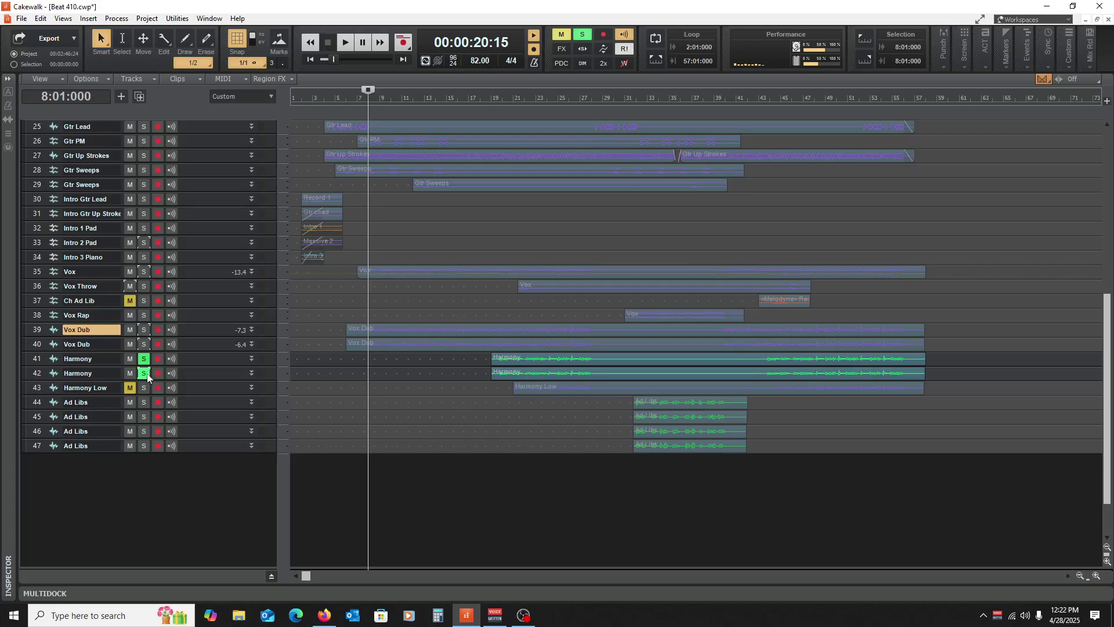
click(502, 423)
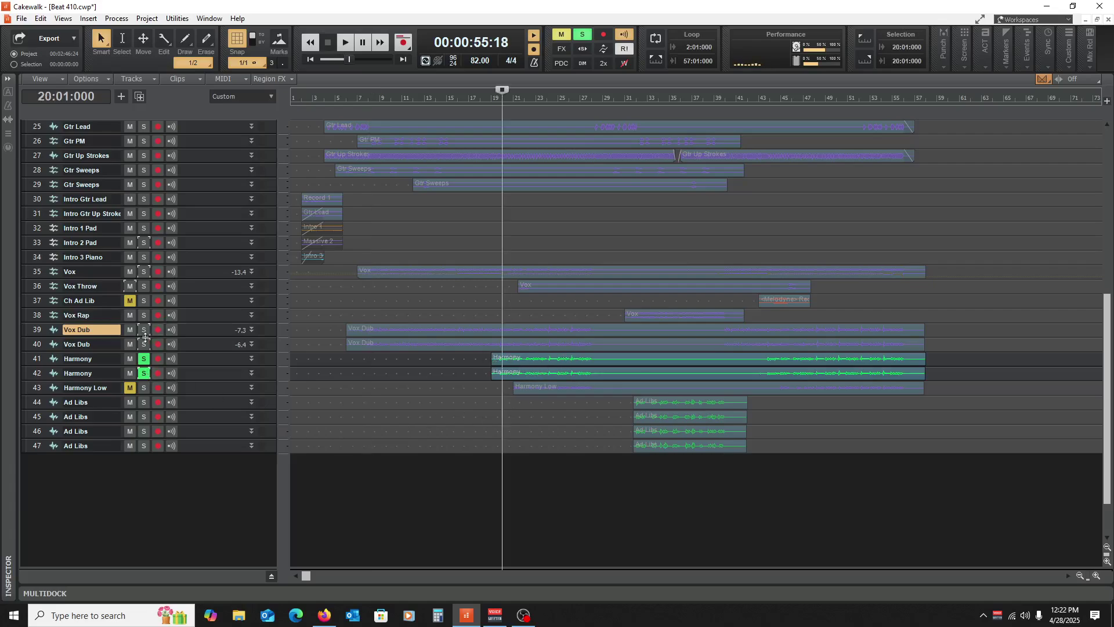
drag(144, 346, 143, 272)
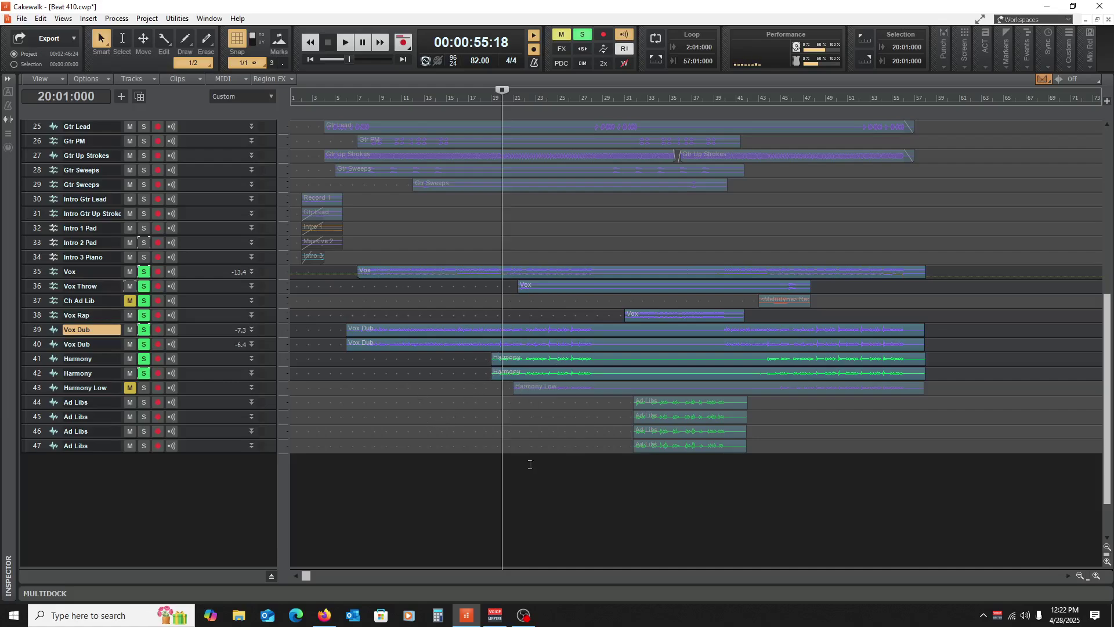
key(space)
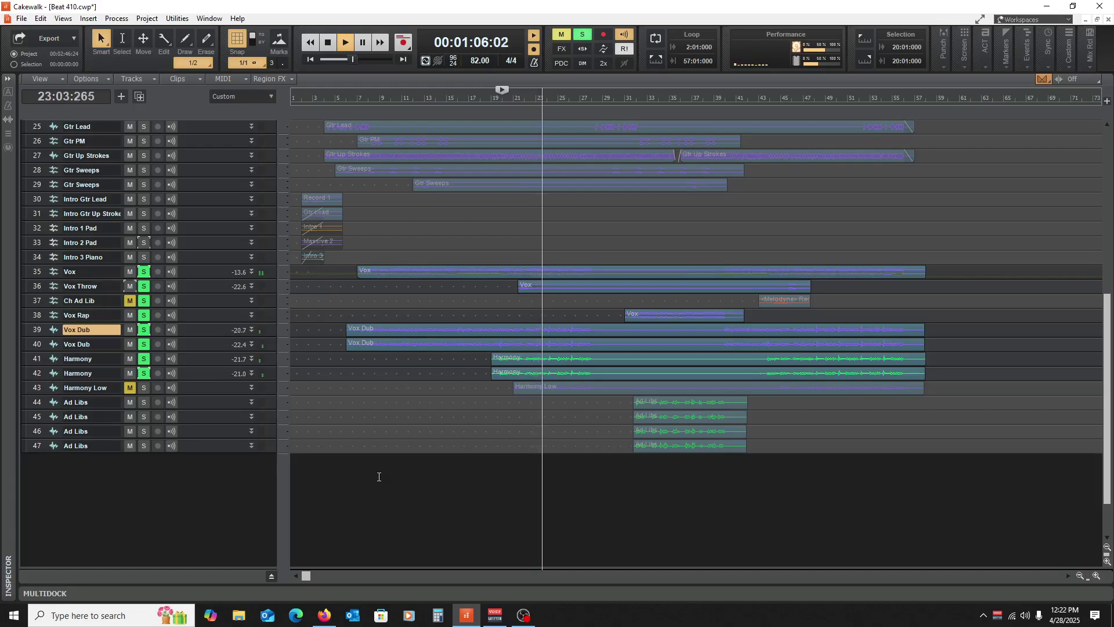
key(space)
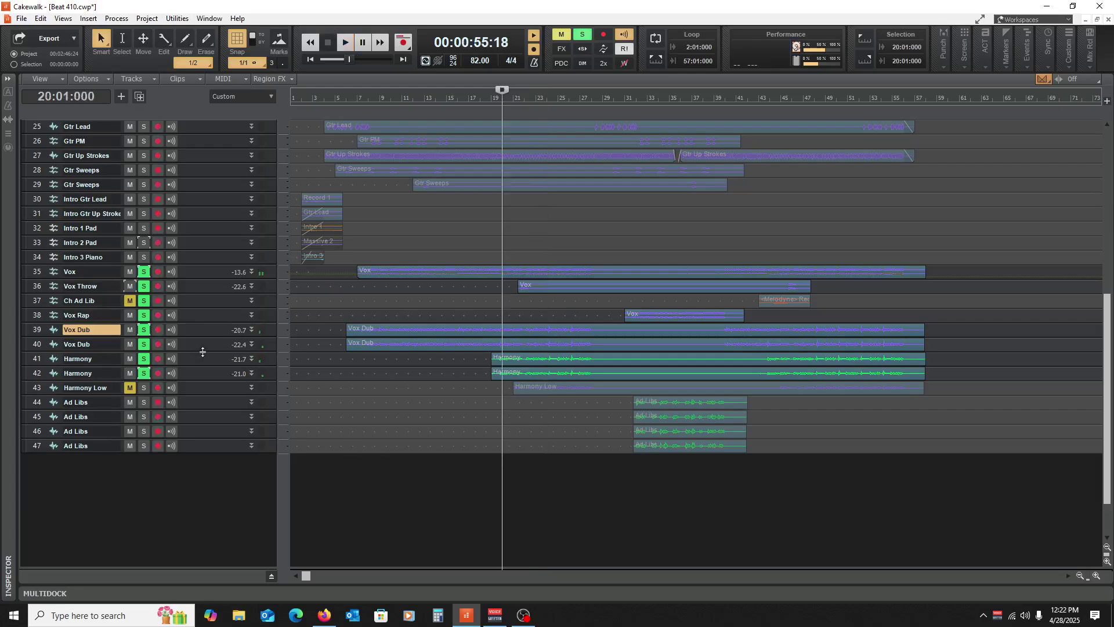
ctrl+click(145, 373)
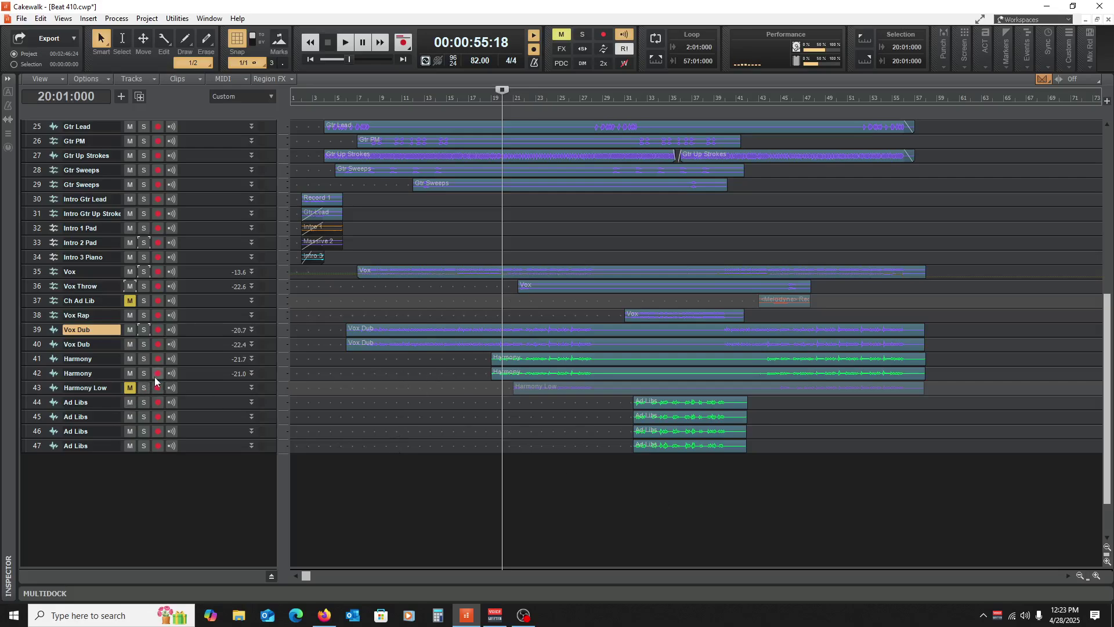
Step: Unmute and solo Harmony Low, play it from measure 22, and enlarge the track to examine its settings and effects
click(129, 387)
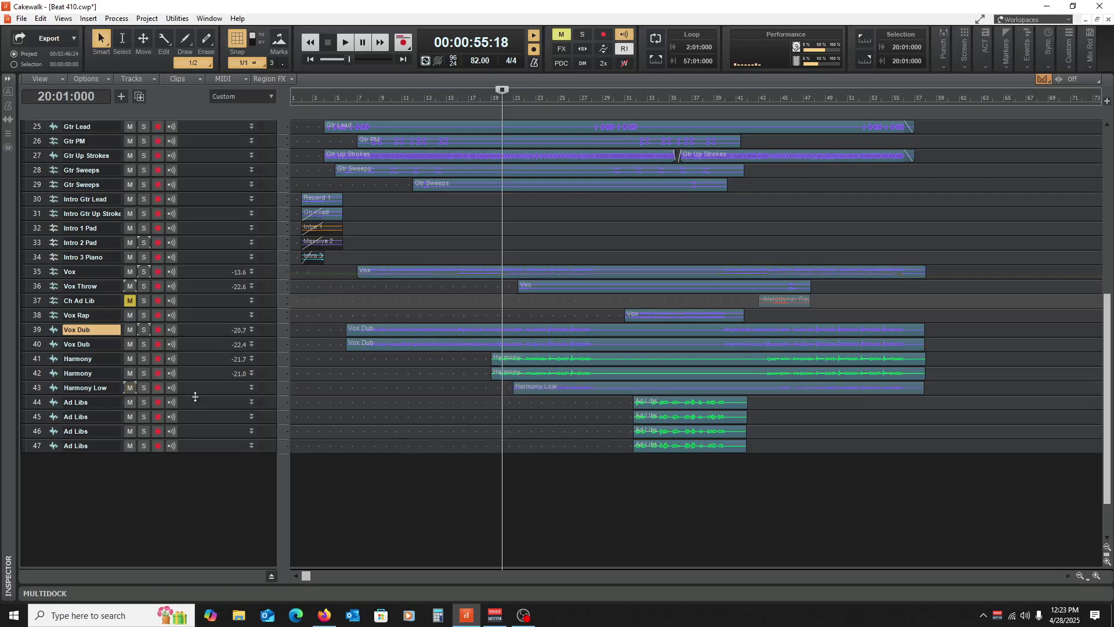
click(143, 388)
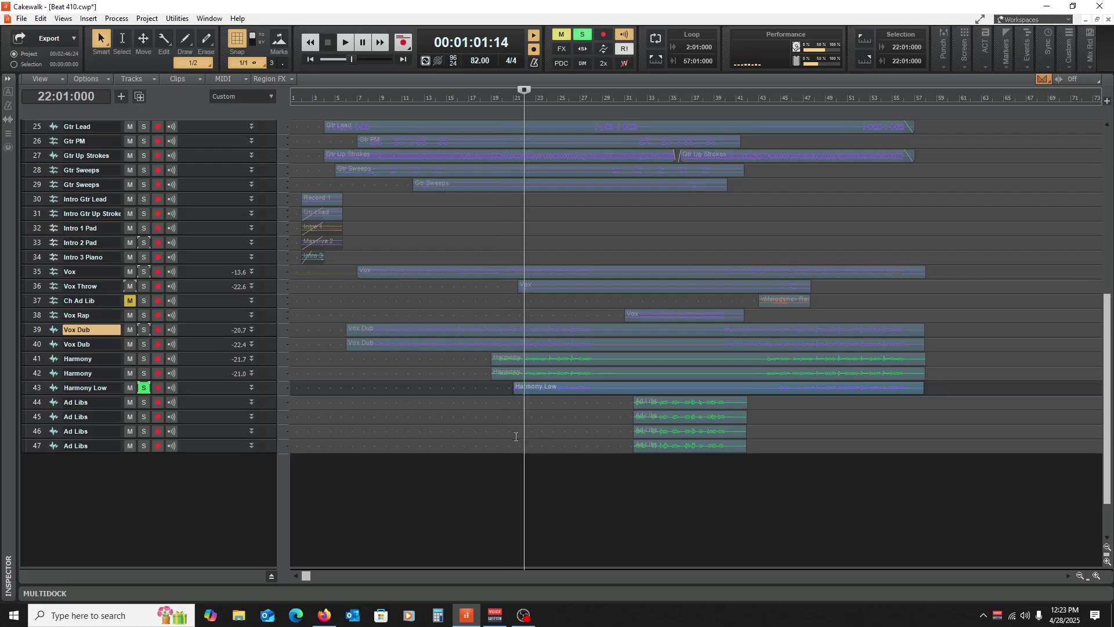
key(space)
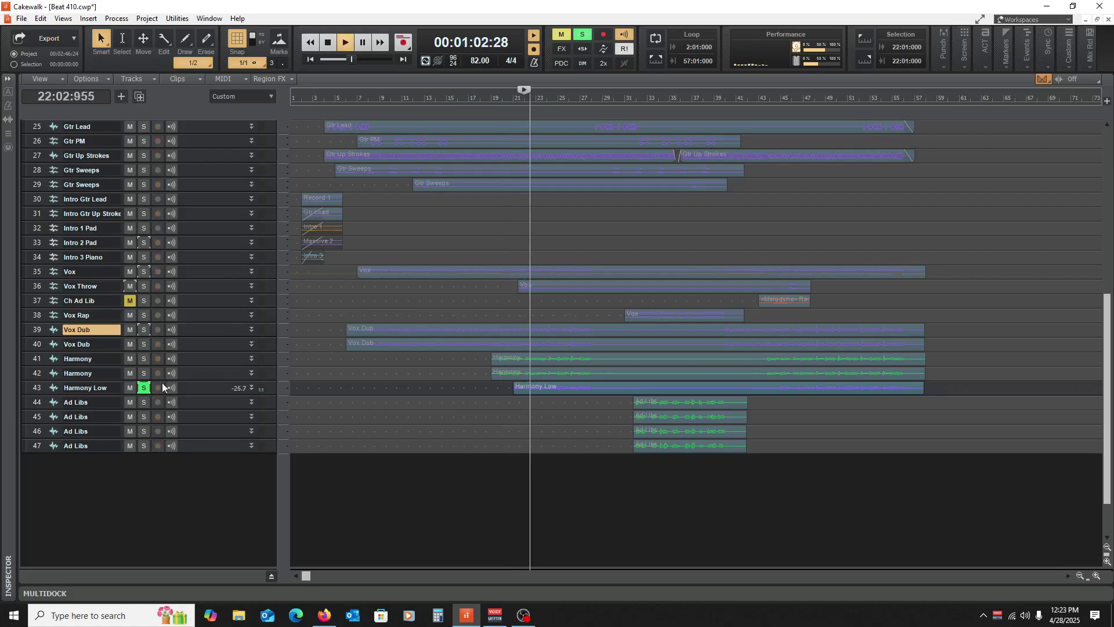
drag(214, 396, 216, 435)
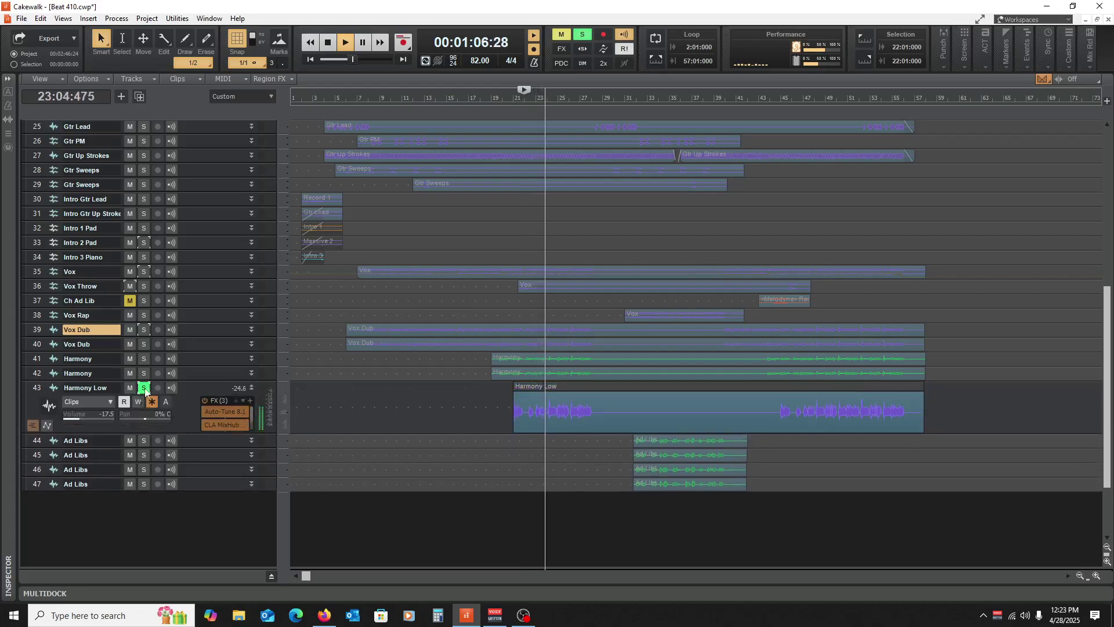
key(space)
Step: Add both Harmony tracks to the solo, play from measure 22 to about measure 27, clear the solos and collapse Harmony Low
click(144, 372)
click(145, 358)
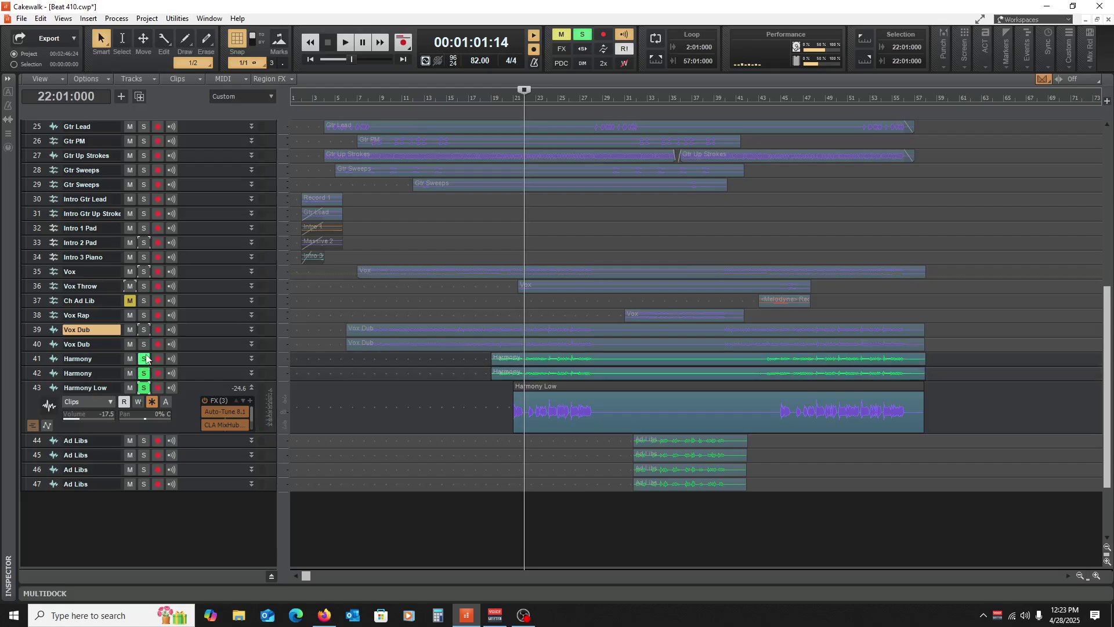
key(space)
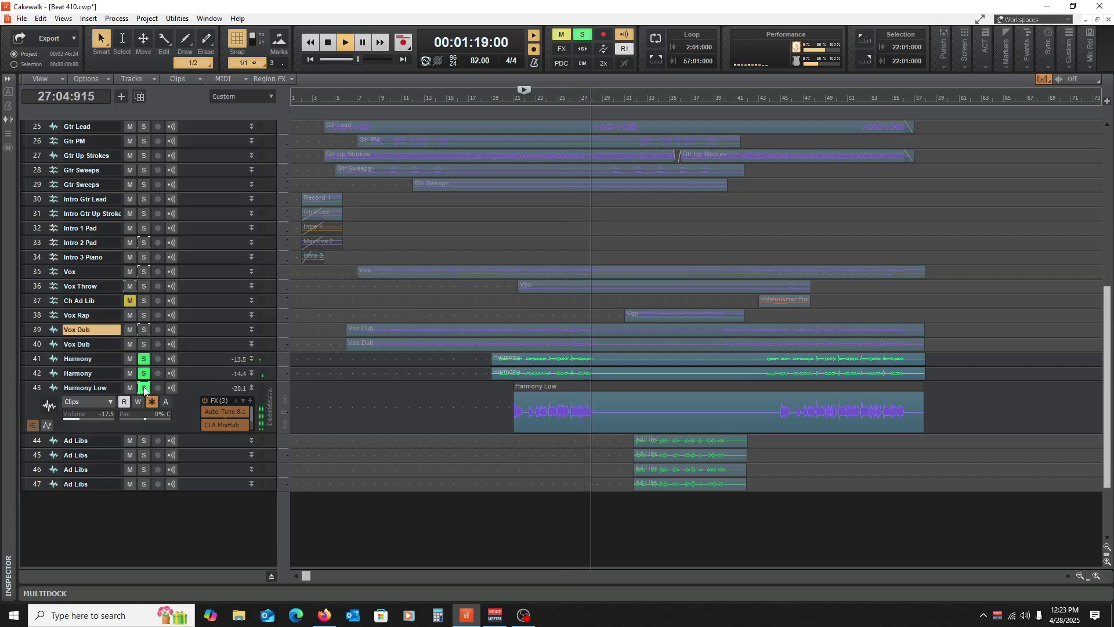
key(space)
ctrl+click(144, 388)
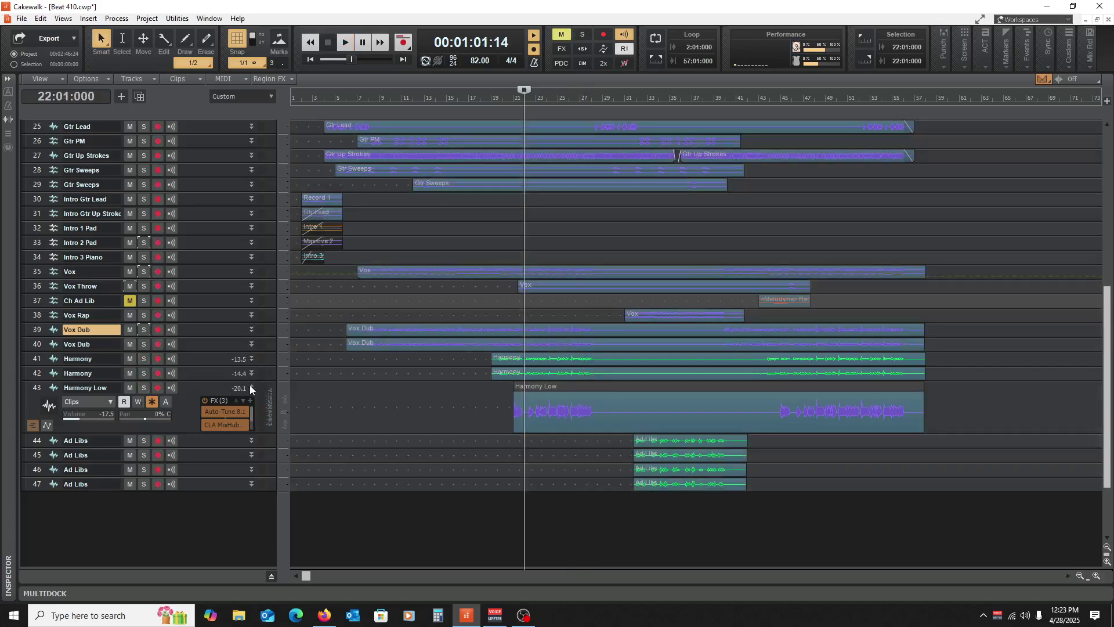
click(251, 388)
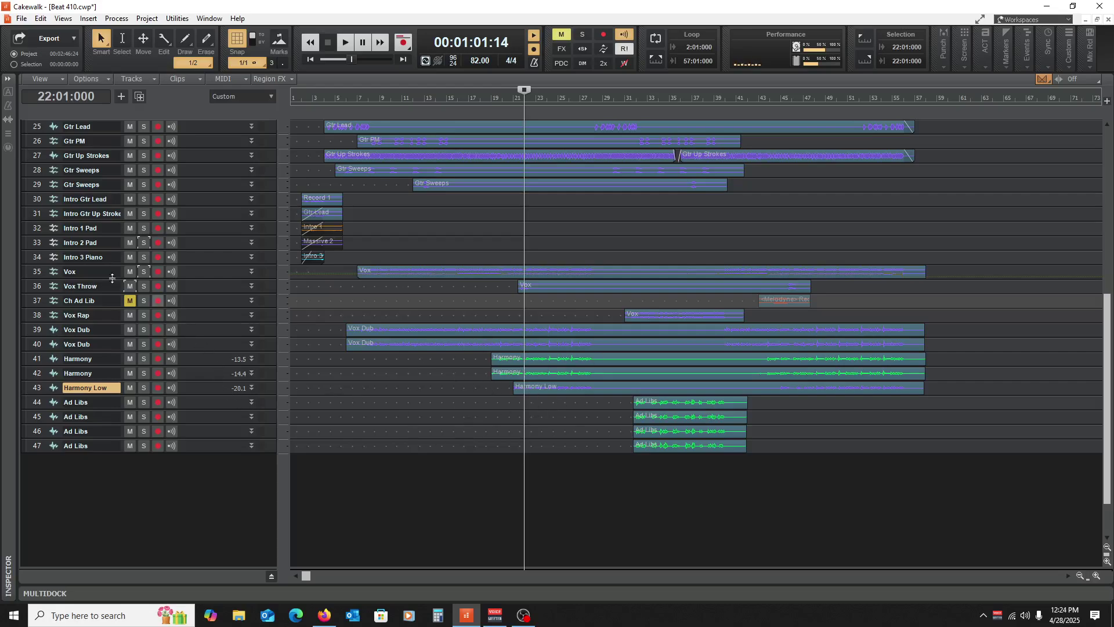
Step: Unmute Ch Ad Lib, enlarge the Vox Throw and Vox tracks, and move the playhead to measure 21
click(129, 300)
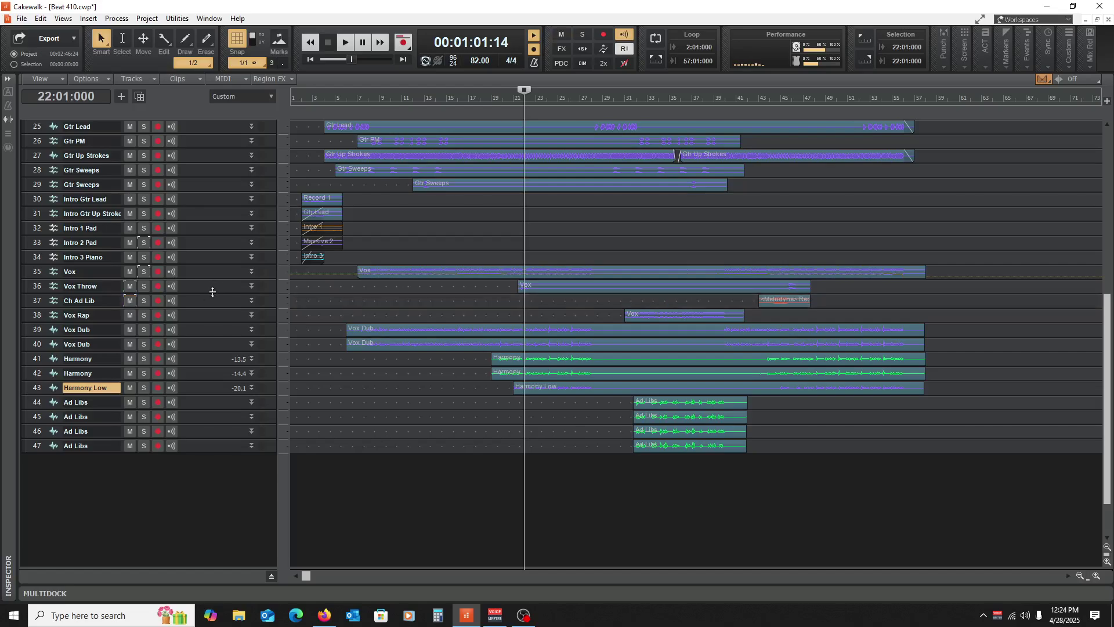
drag(211, 293, 241, 343)
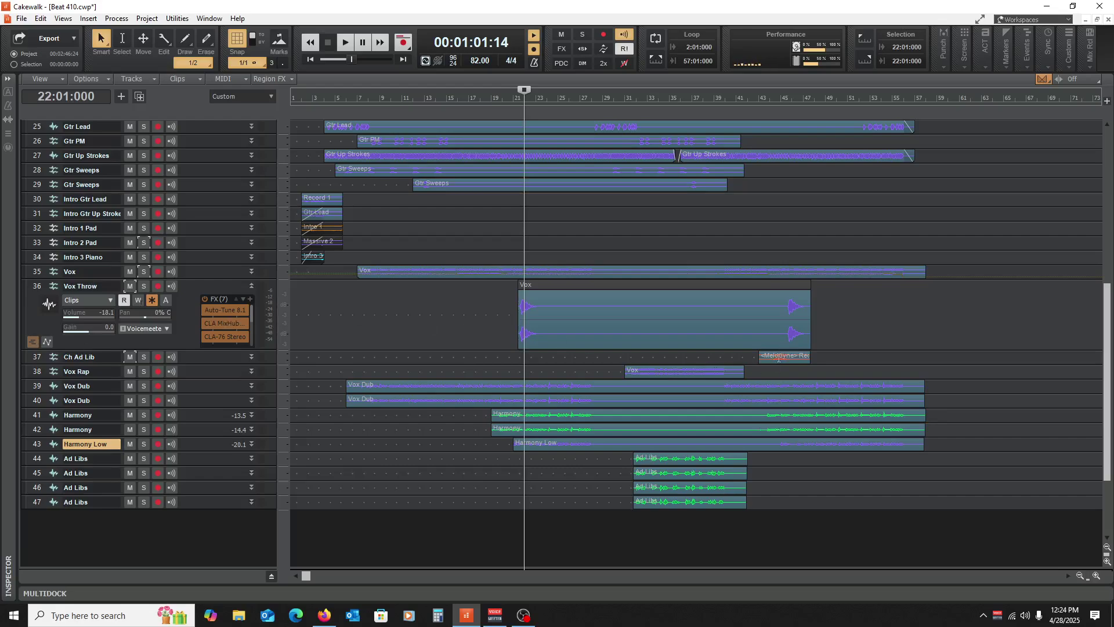
click(515, 371)
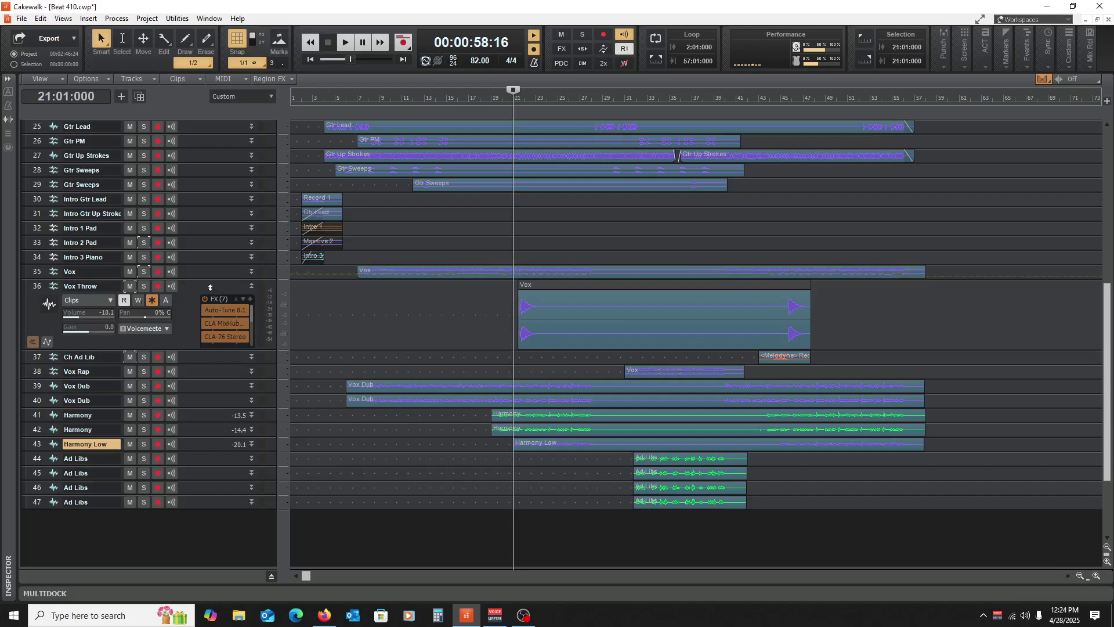
drag(203, 281, 202, 321)
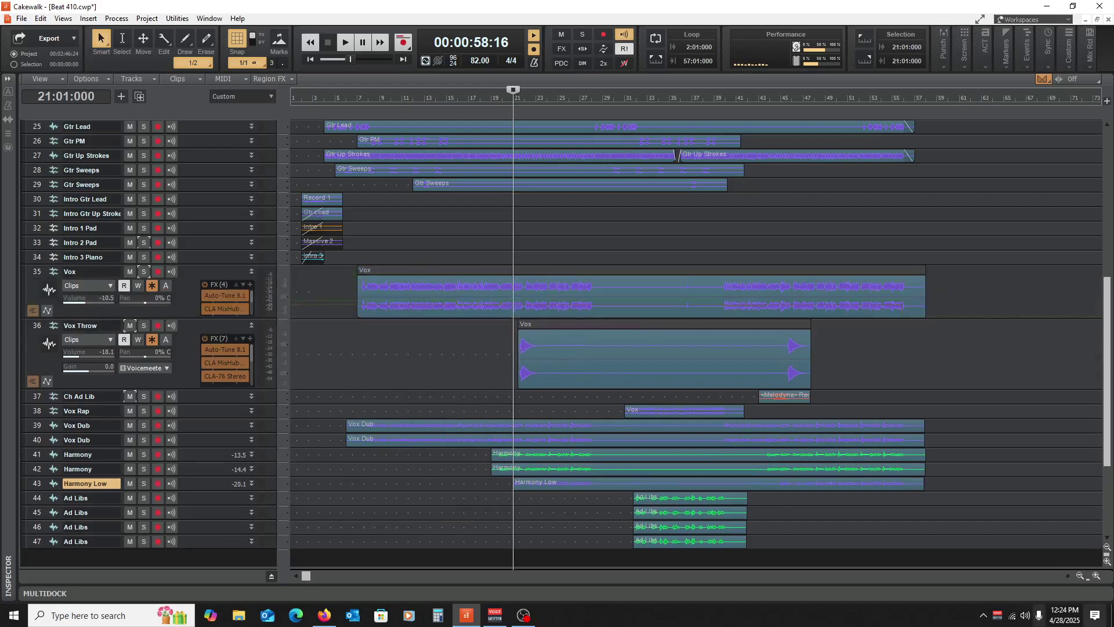
click(1096, 575)
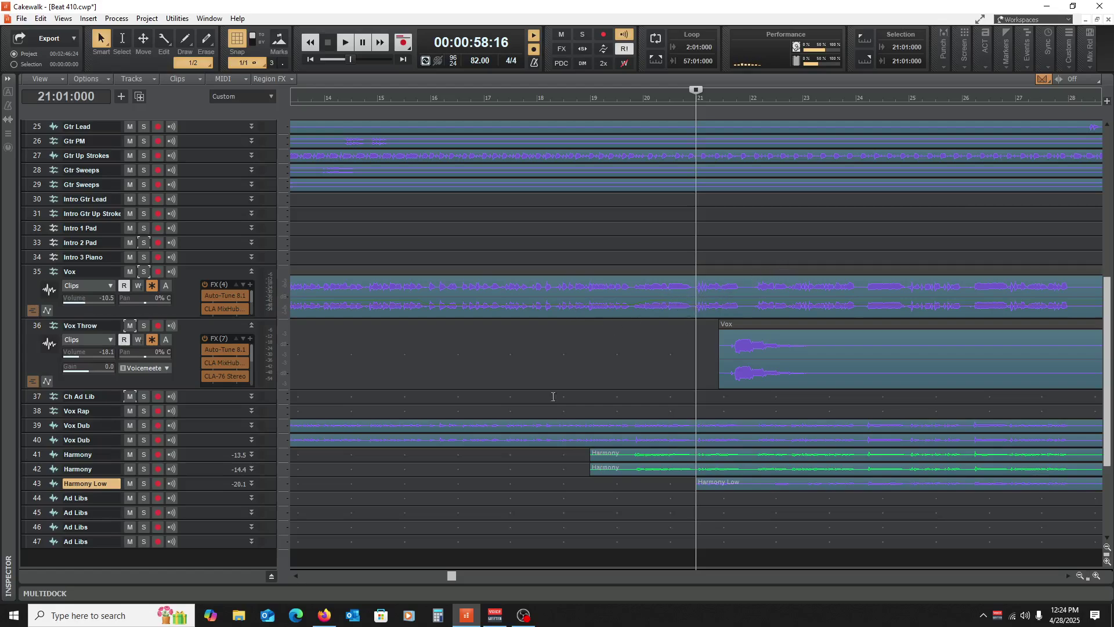
Step: Mute Vox Throw temporarily, play the mix from measure 21 without it, and unmute the track
click(130, 325)
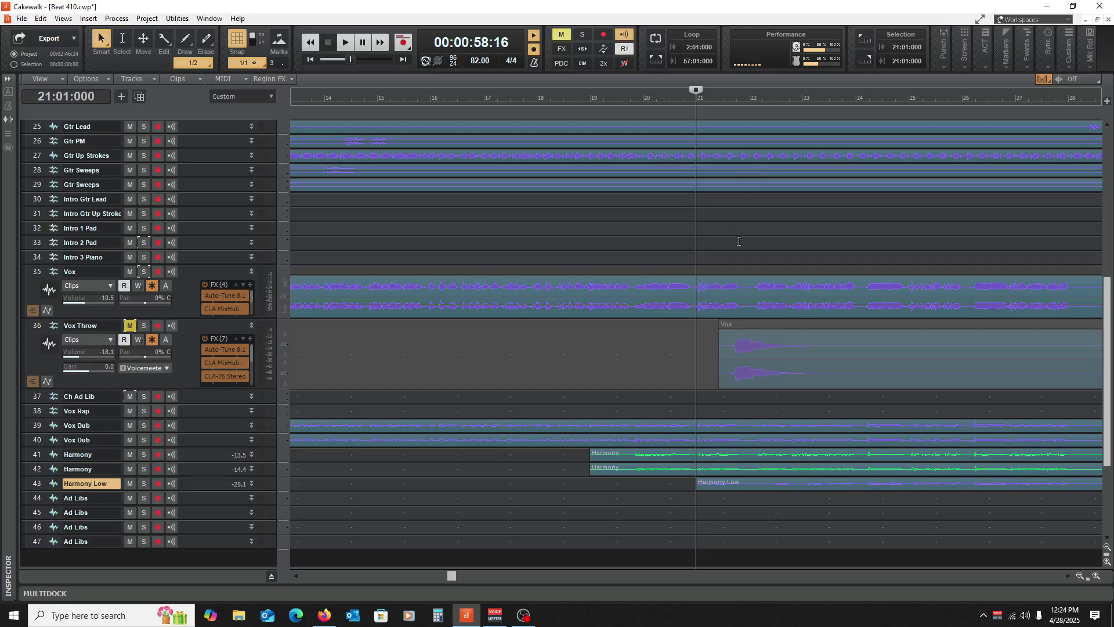
key(space)
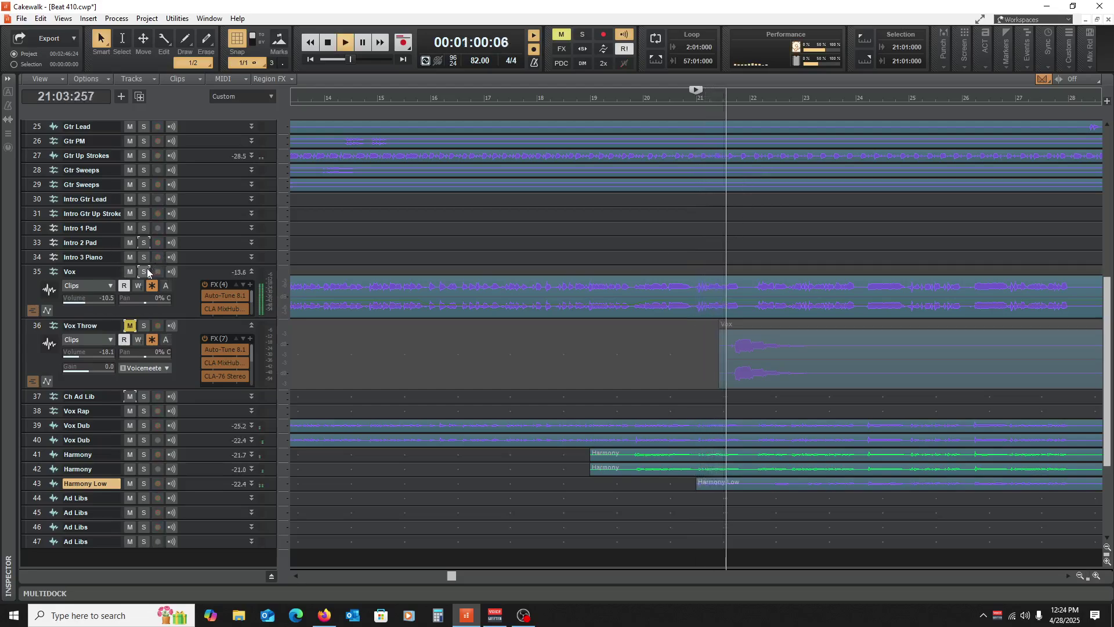
key(space)
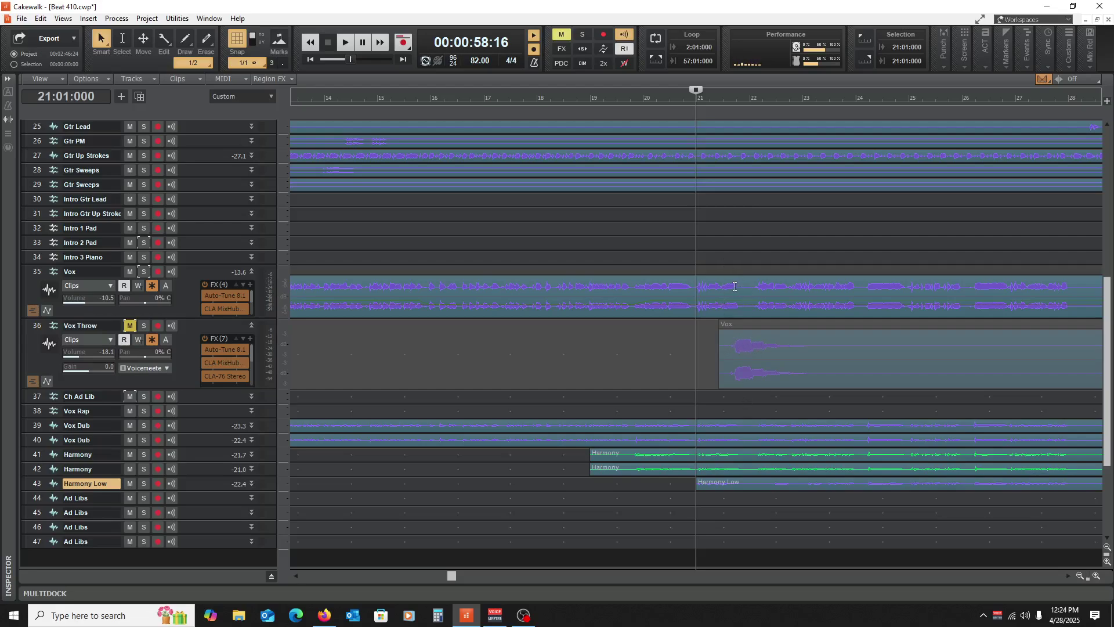
click(130, 326)
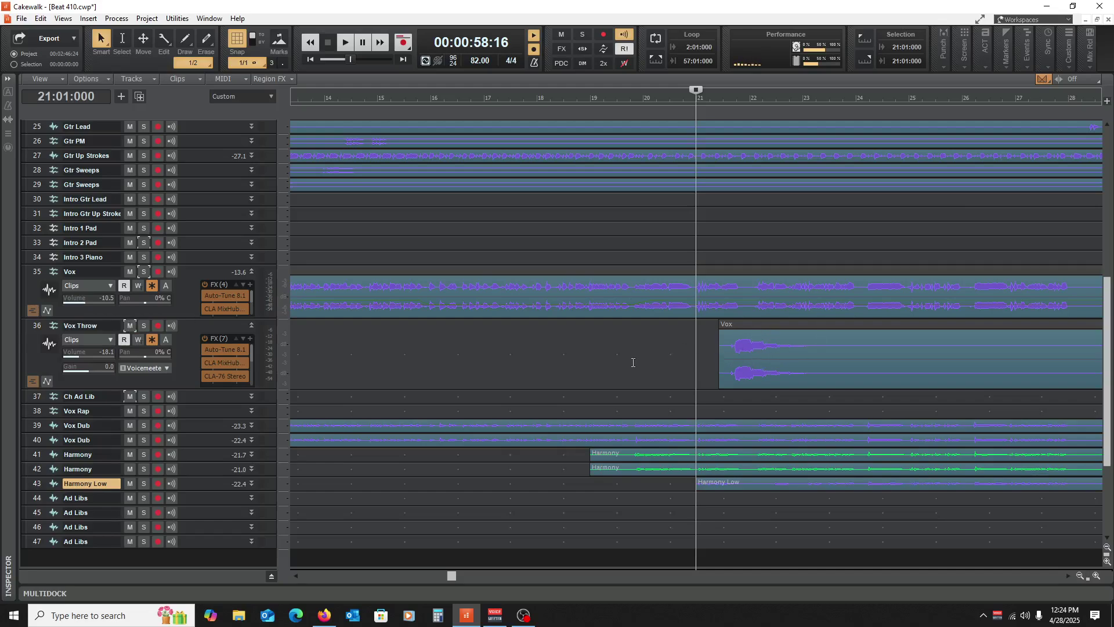
Step: Play the mix from measure 21 twice with Vox Throw active, and collapse the Vox track
key(space)
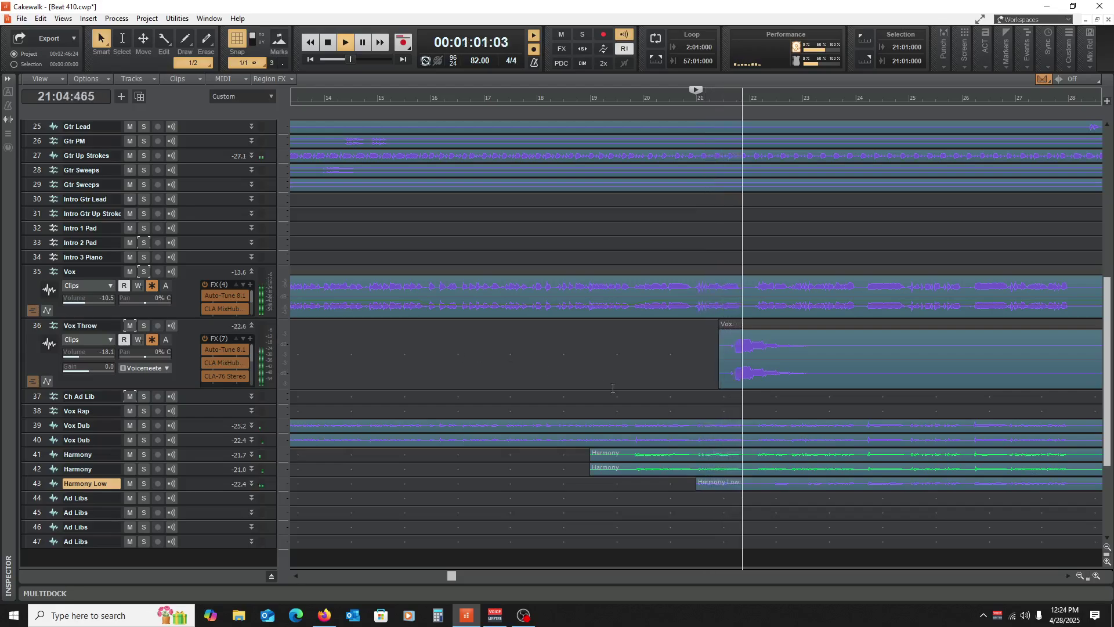
key(space)
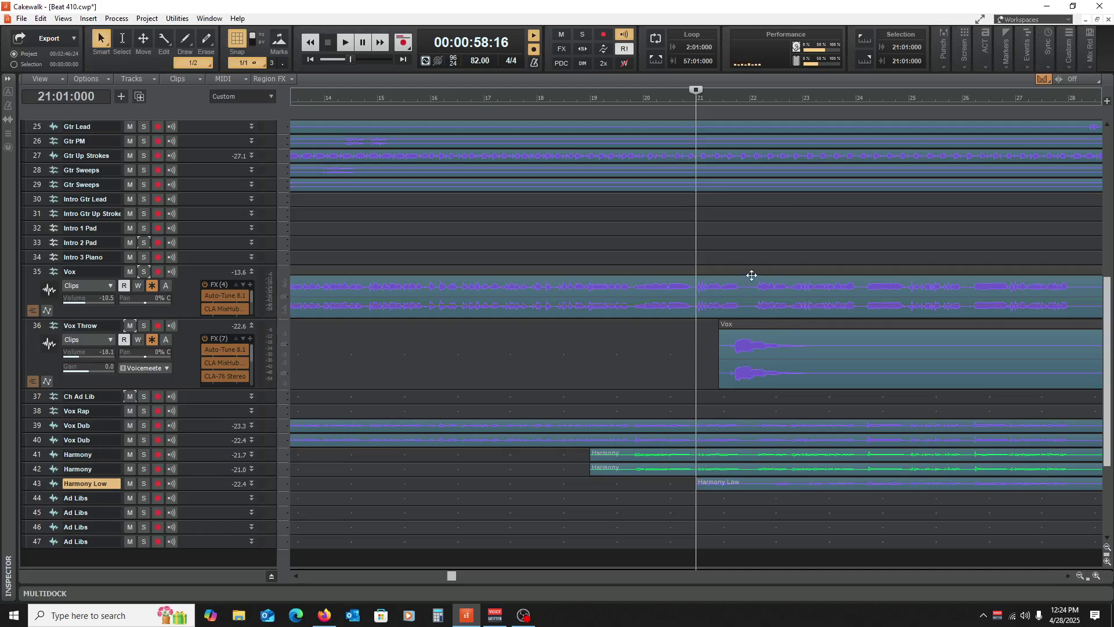
key(space)
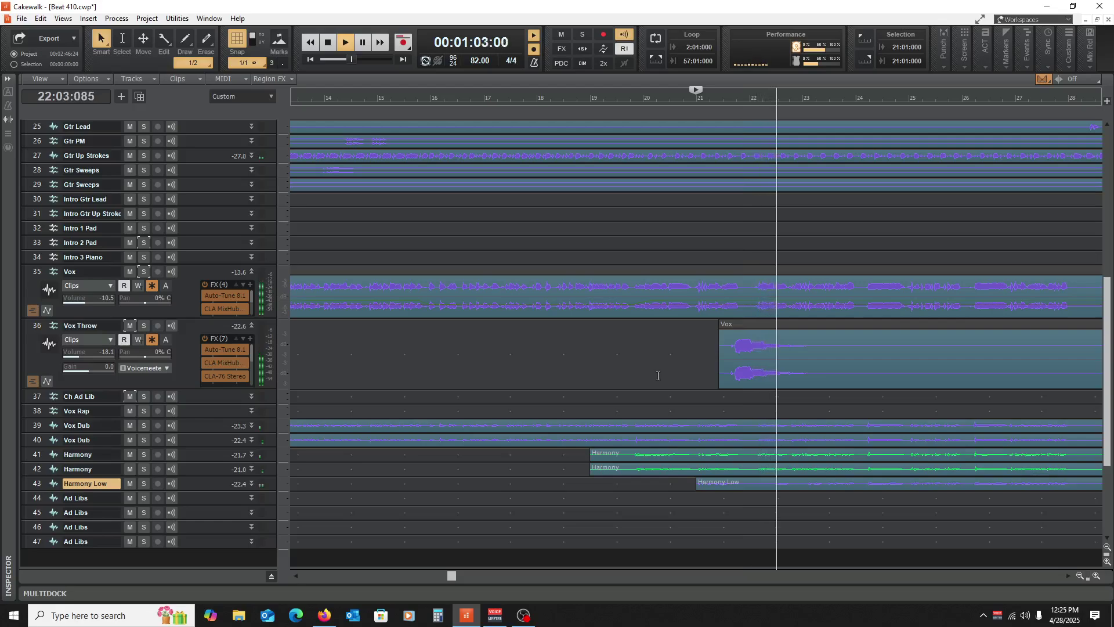
key(space)
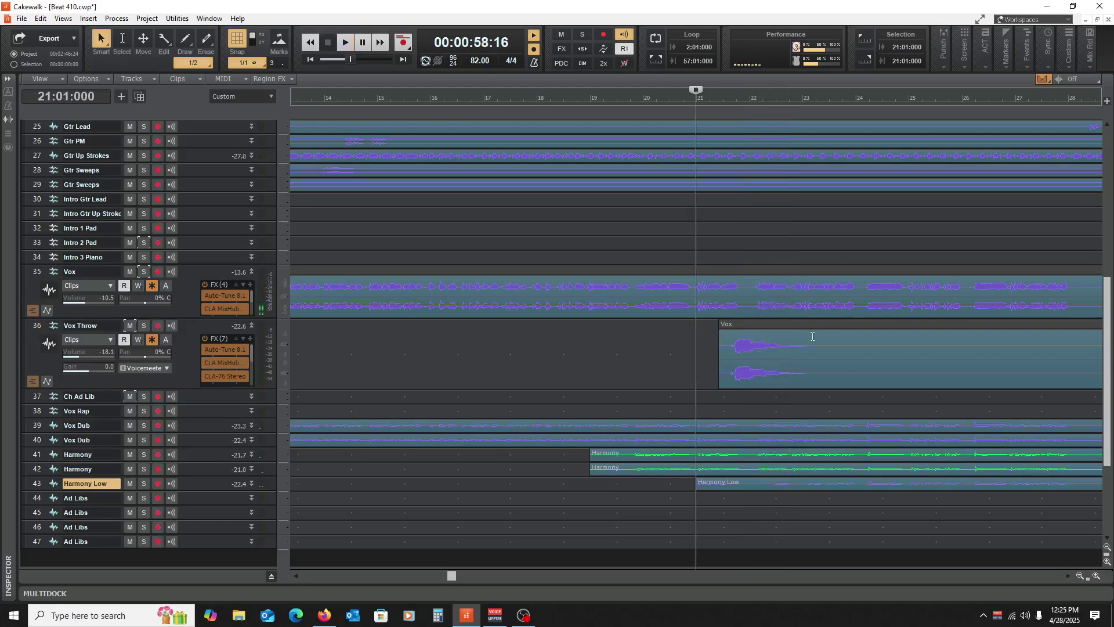
click(253, 271)
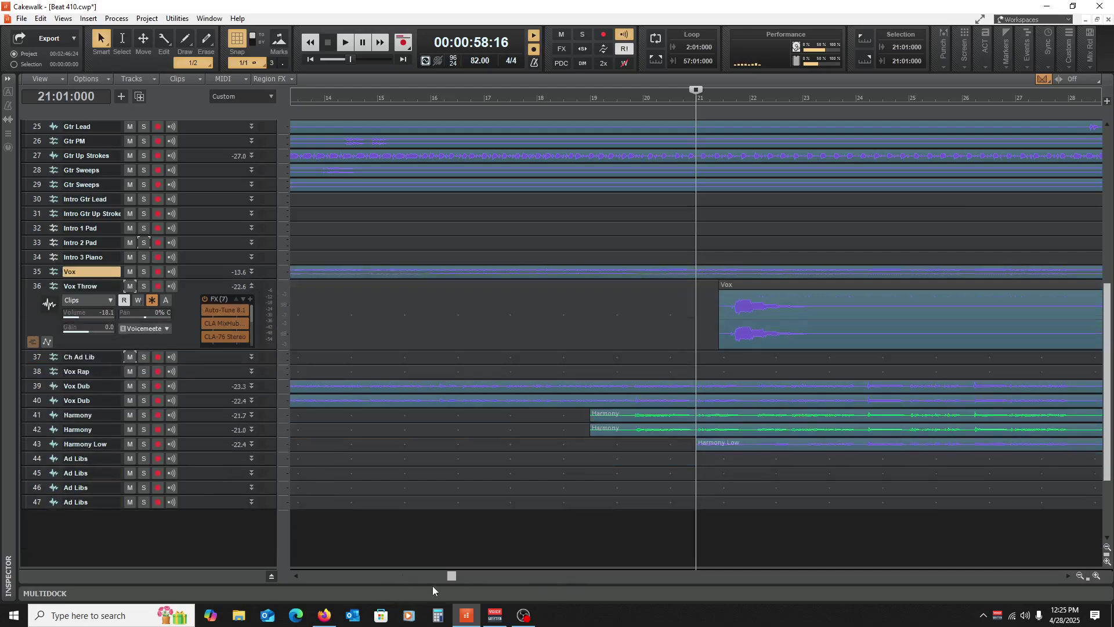
Step: Enlarge Ch Ad Lib, play from measure 43, and solo the track during playback to hear the ad lib alone
drag(455, 576, 712, 598)
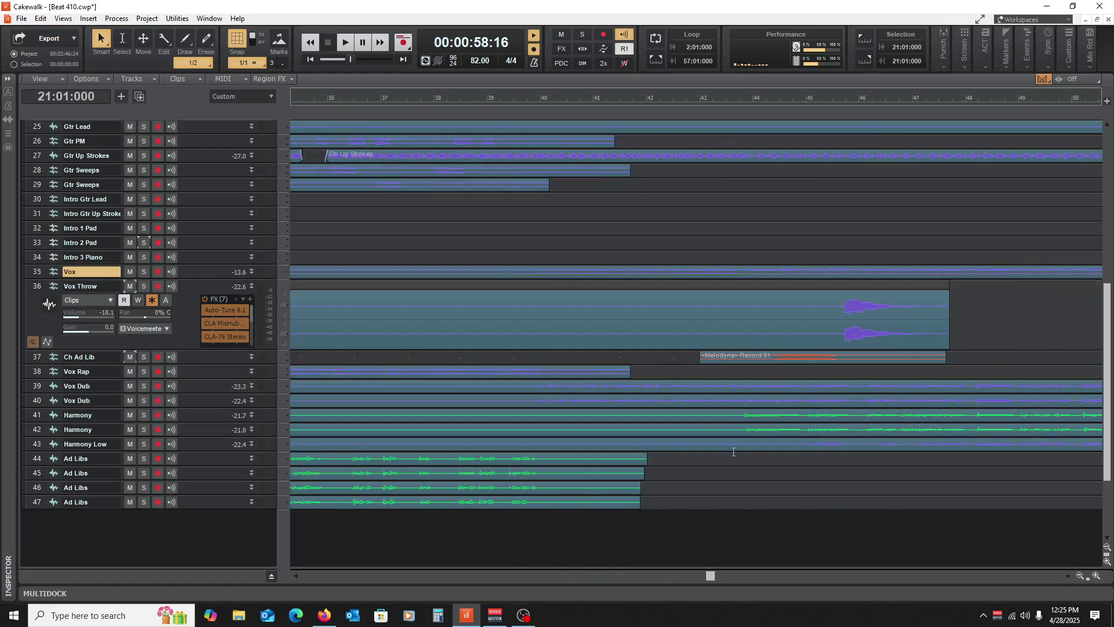
click(252, 356)
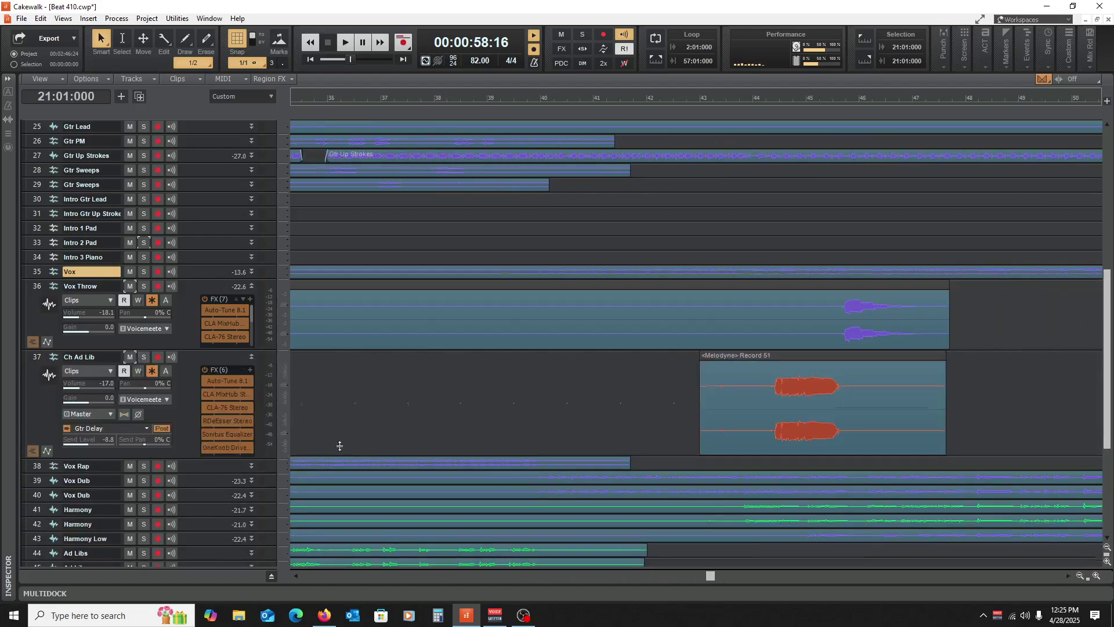
click(707, 230)
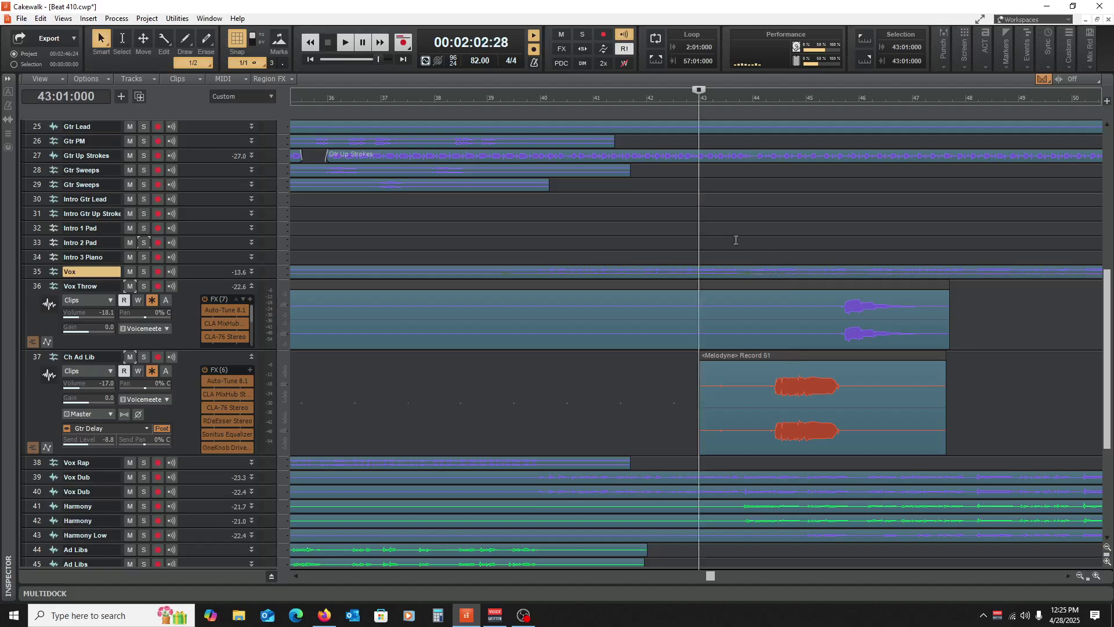
key(space)
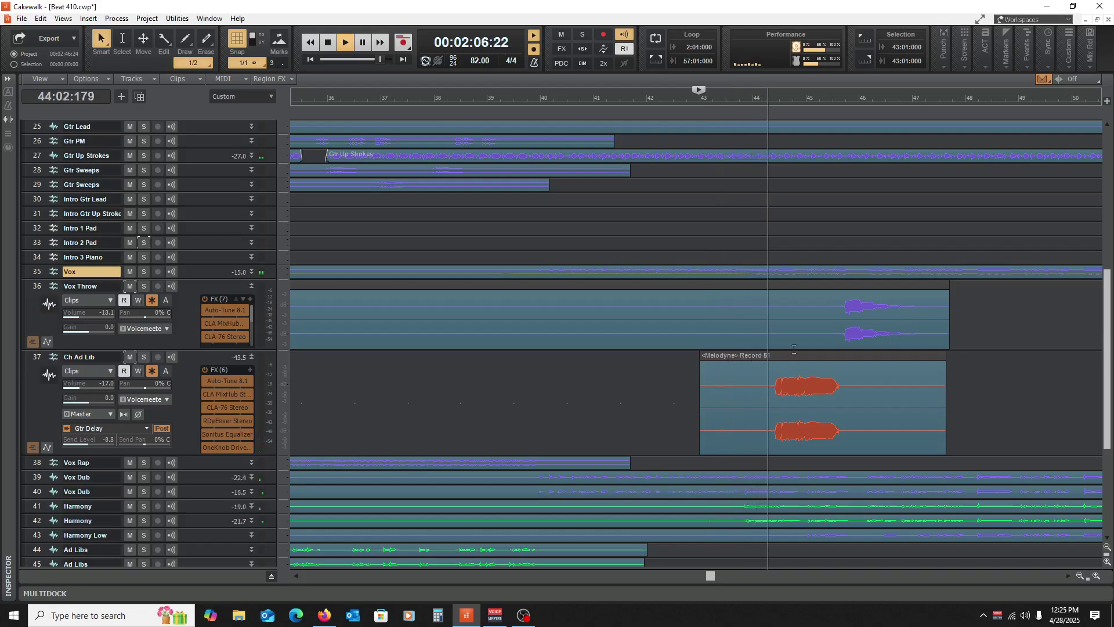
click(144, 357)
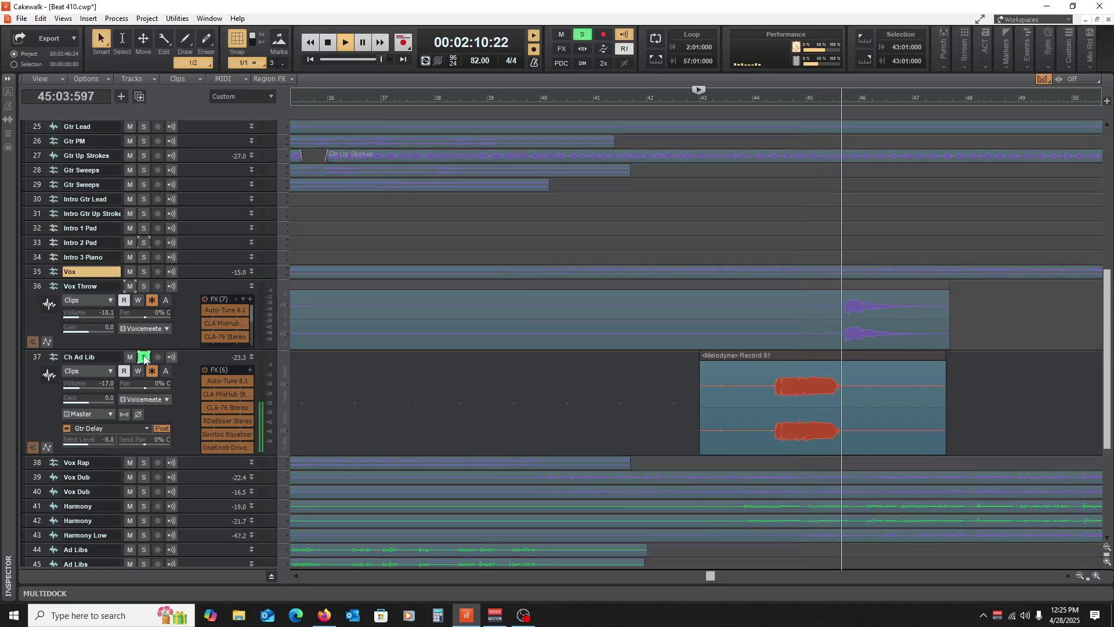
key(space)
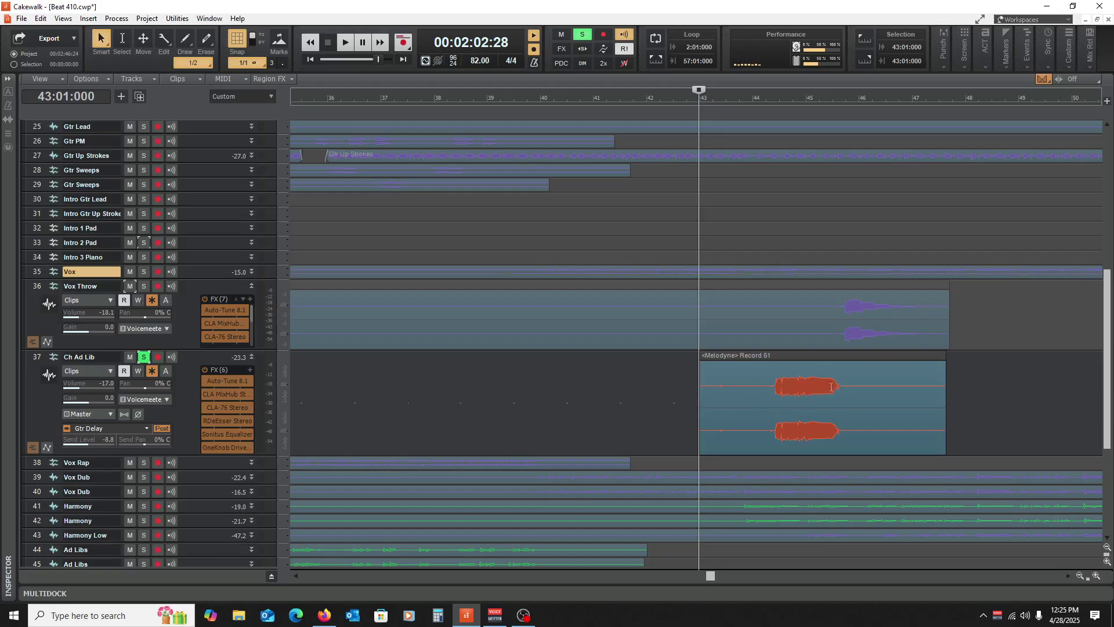
Step: Collapse Ch Ad Lib and clear its solo, replay the full mix from measure 43, and collapse Vox Throw
click(251, 357)
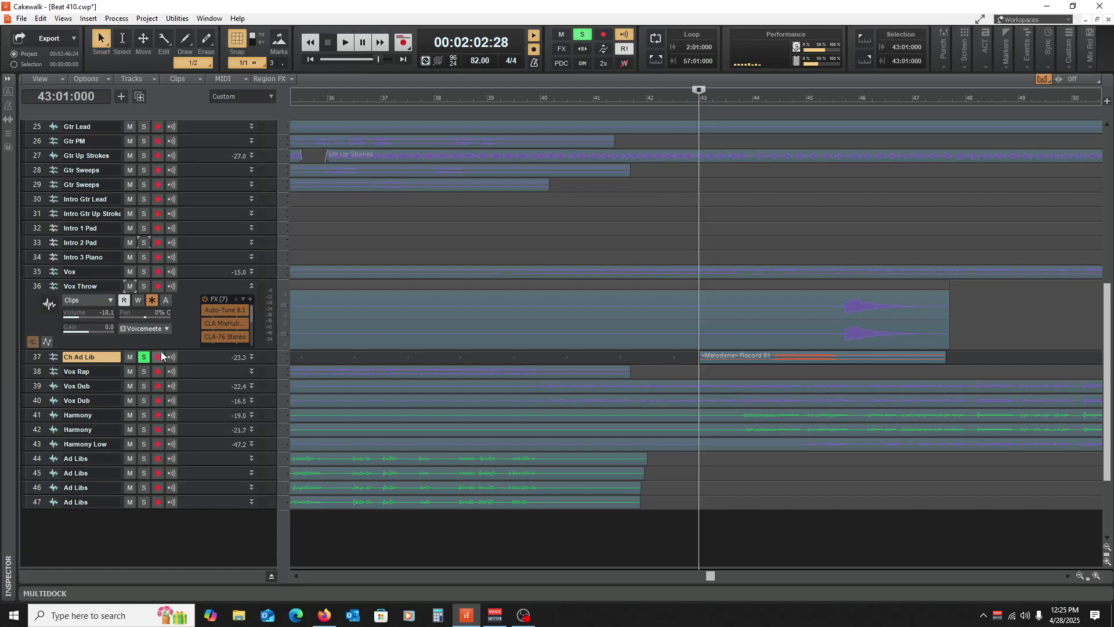
click(144, 357)
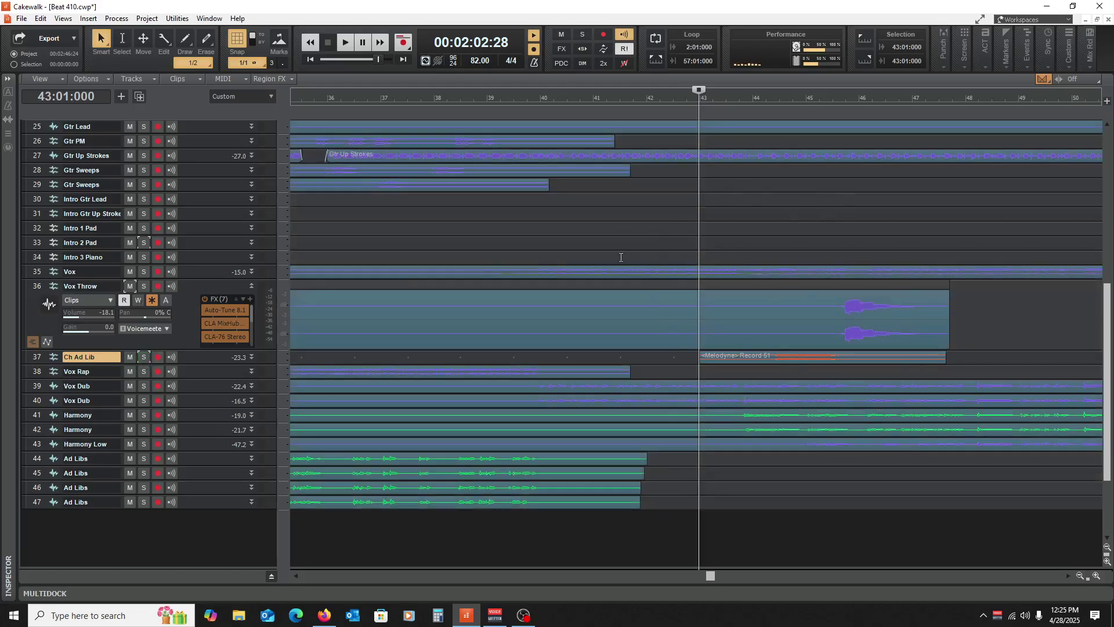
key(space)
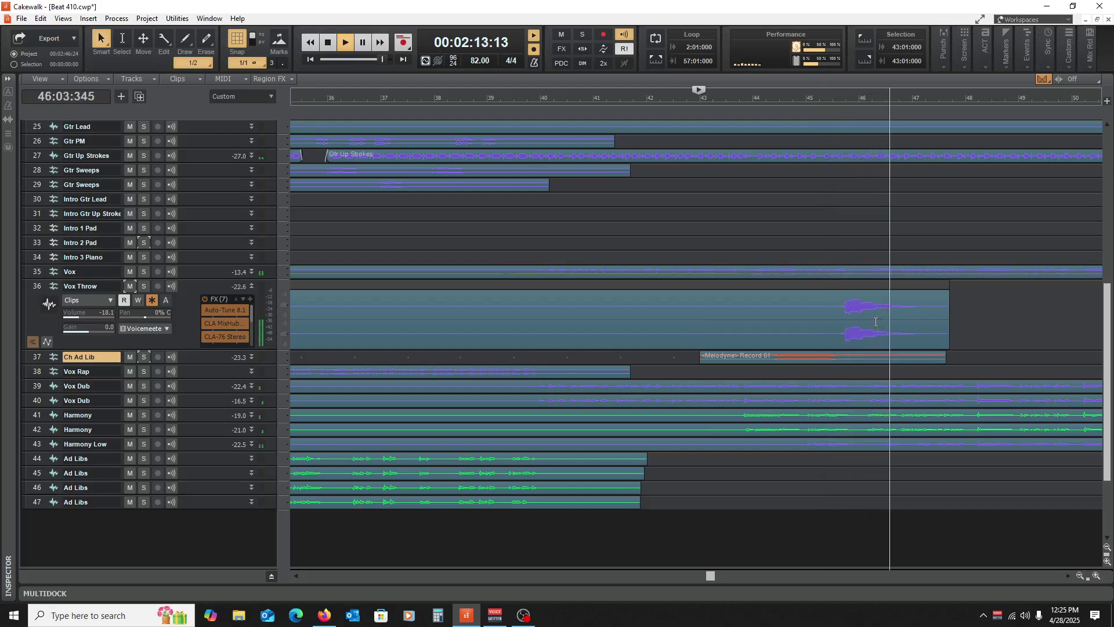
key(space)
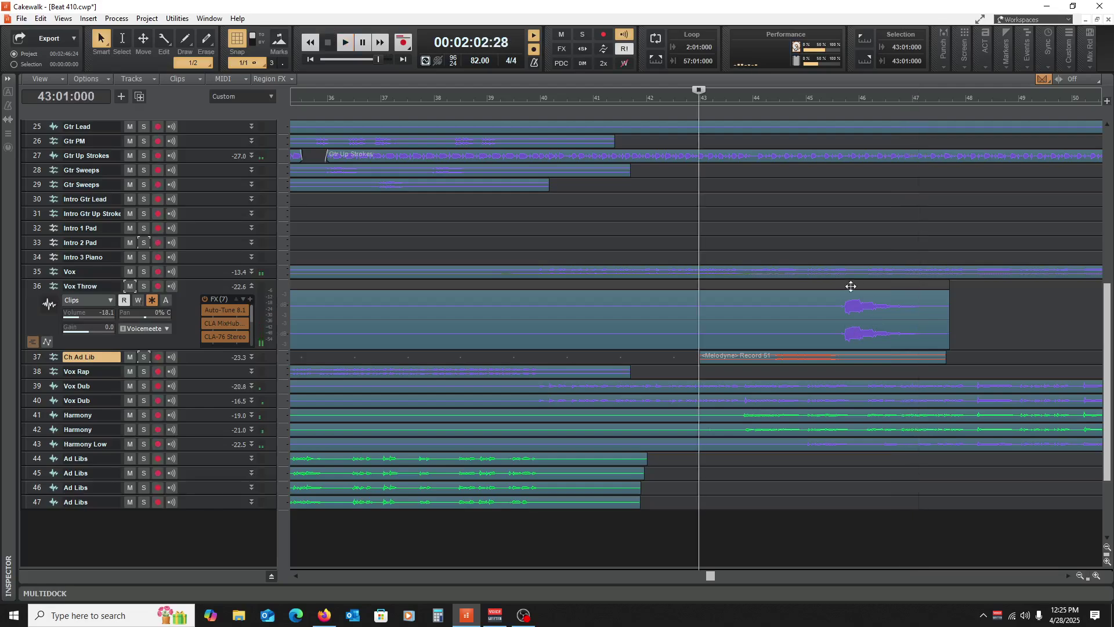
double_click(256, 289)
Step: Zoom out the timeline and look over the track list from the drum tracks to the ad libs
click(1080, 576)
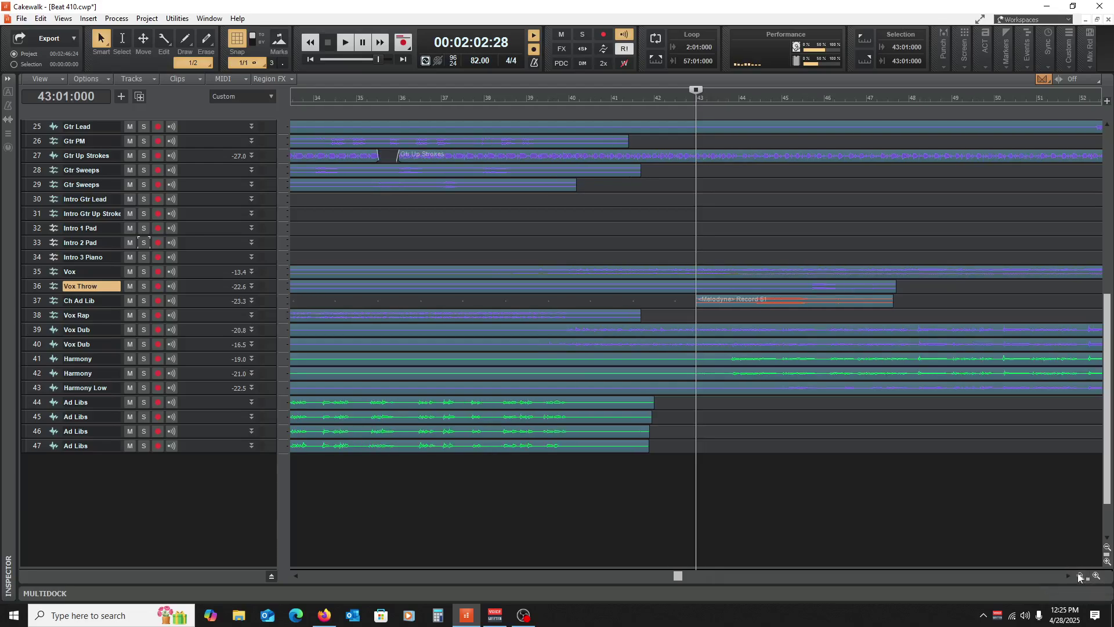
scroll(351, 450, up, 5)
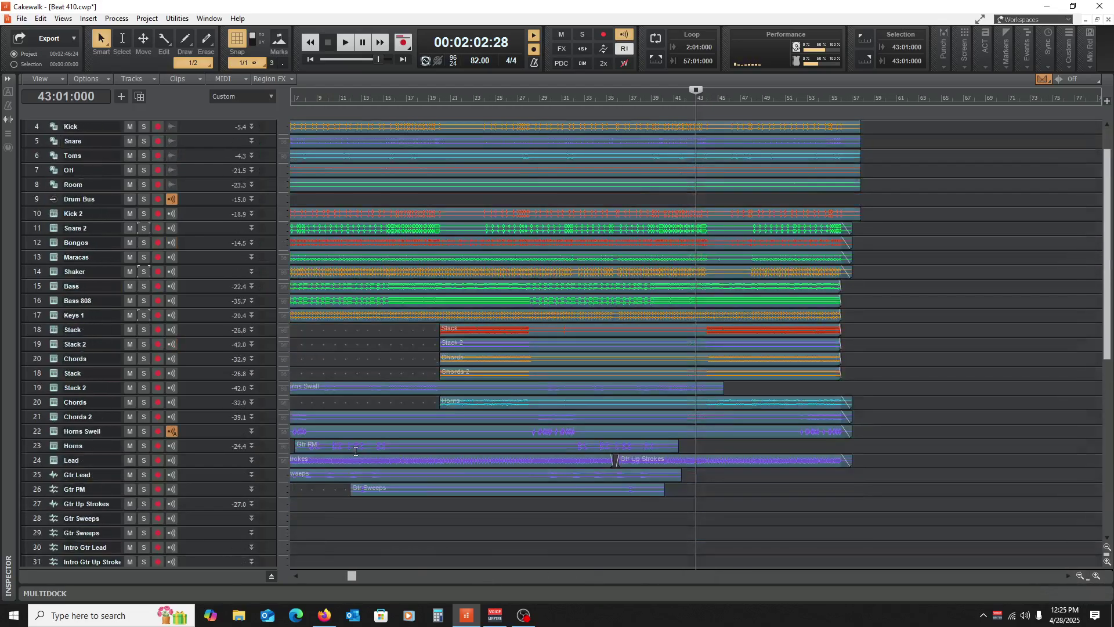
scroll(356, 451, down, 7)
scroll(391, 458, up, 4)
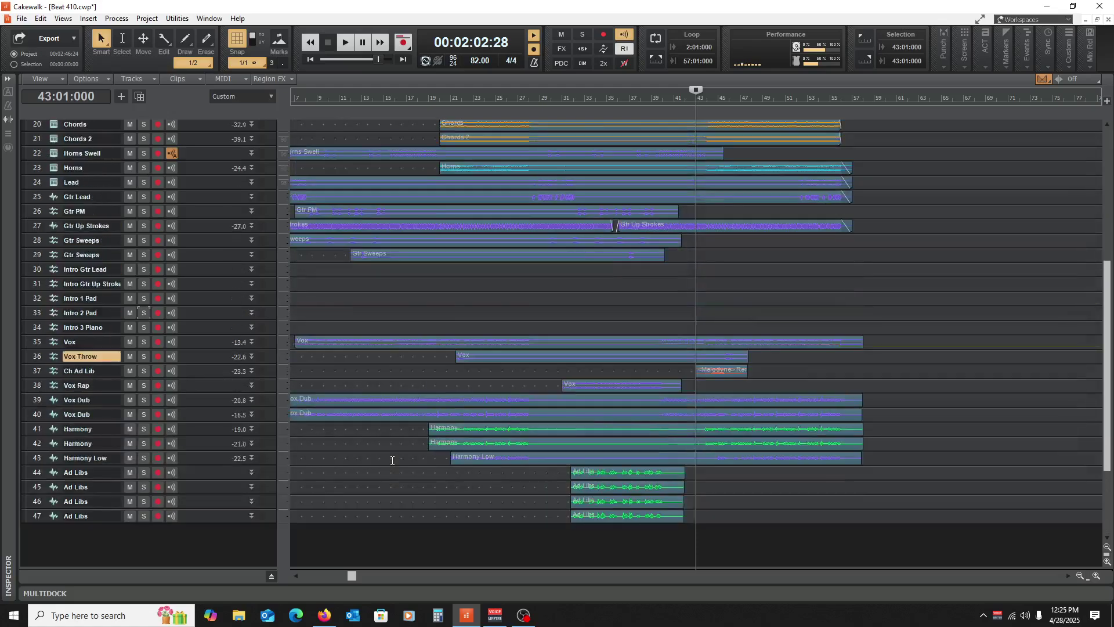
scroll(392, 460, down, 4)
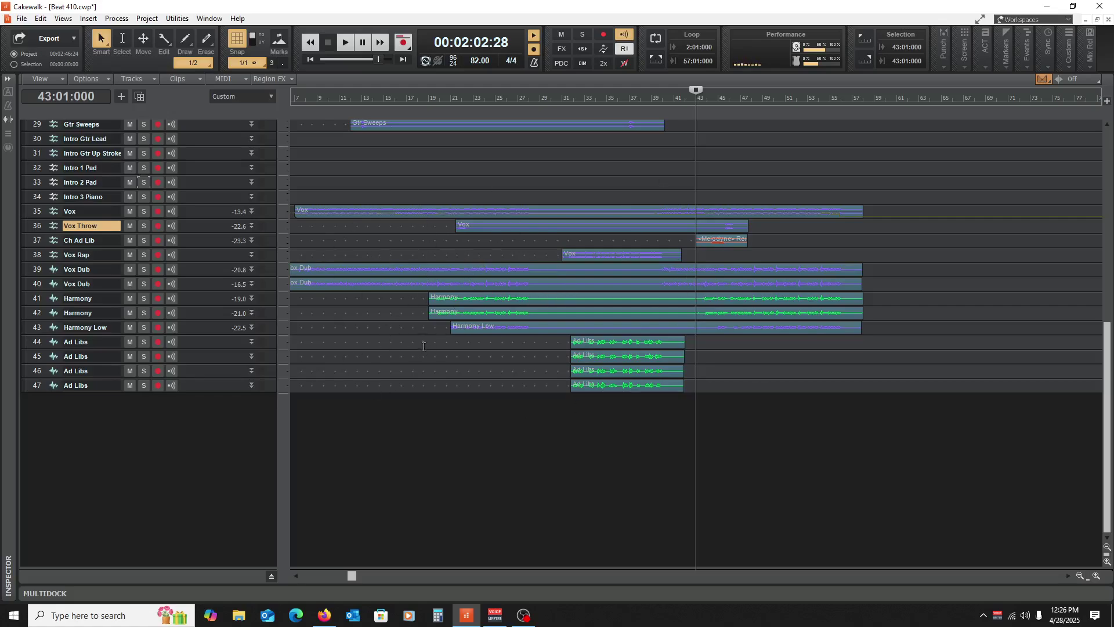
scroll(424, 347, up, 5)
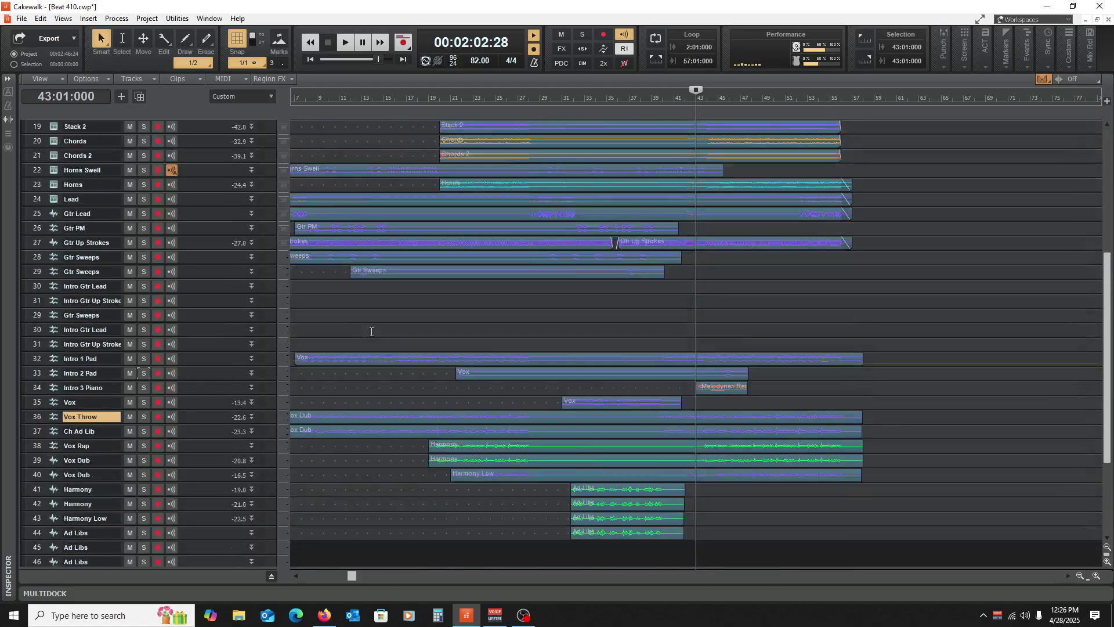
scroll(371, 331, down, 3)
scroll(371, 331, down, 2)
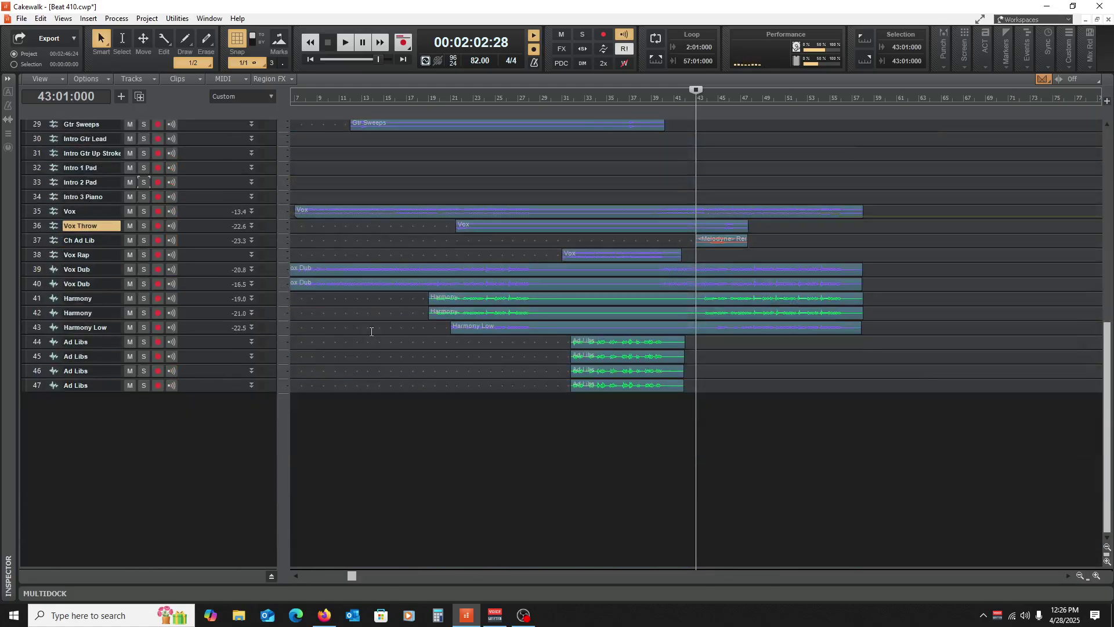
scroll(371, 332, up, 3)
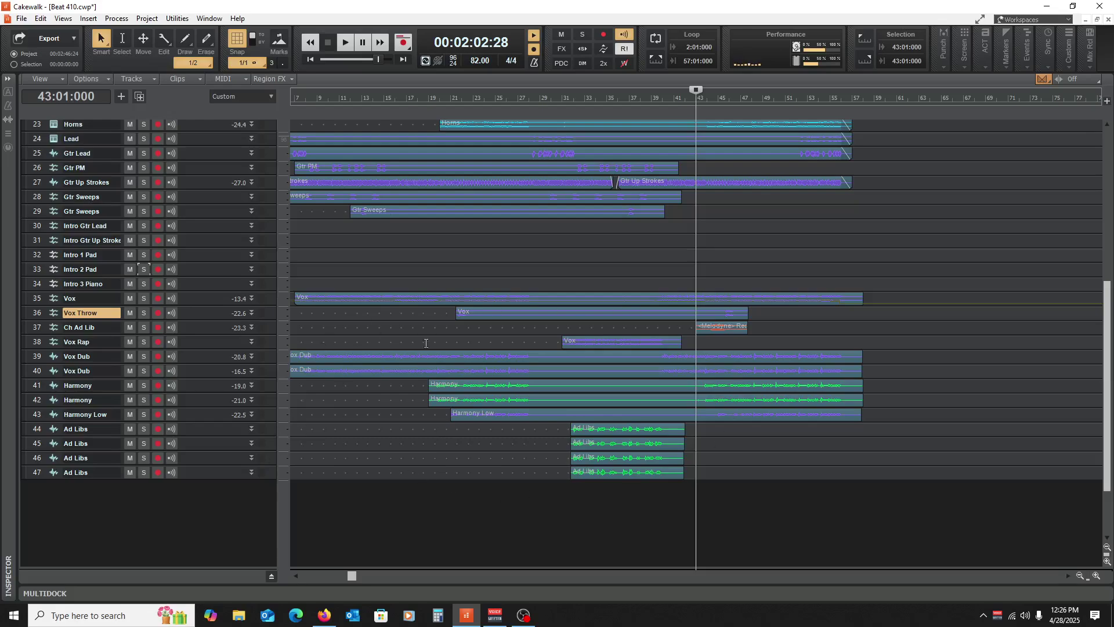
scroll(410, 440, up, 8)
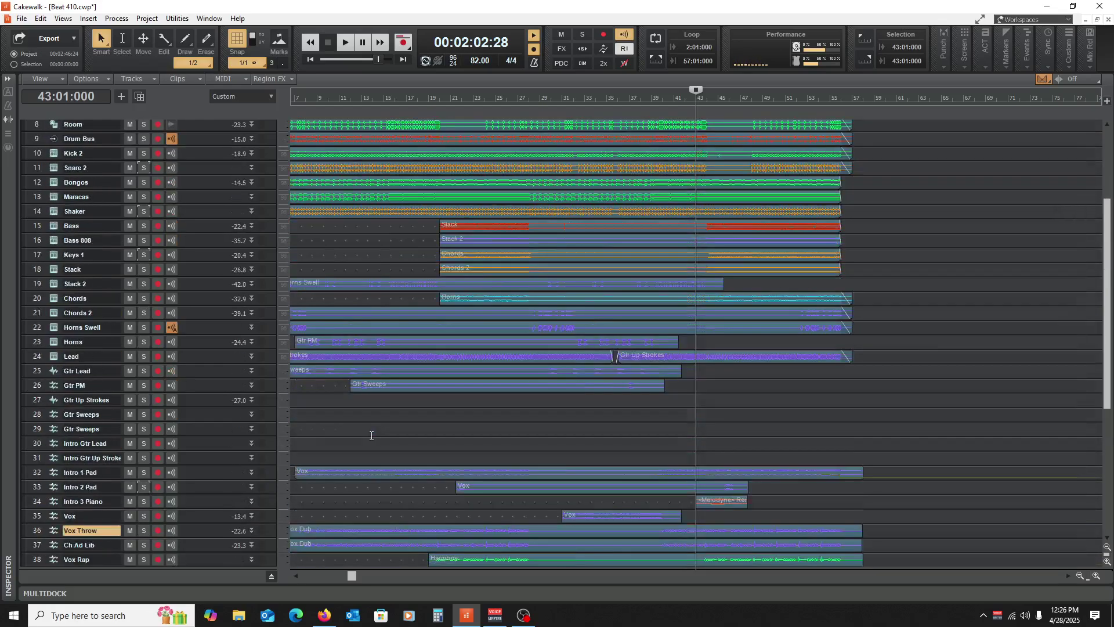
scroll(371, 435, down, 6)
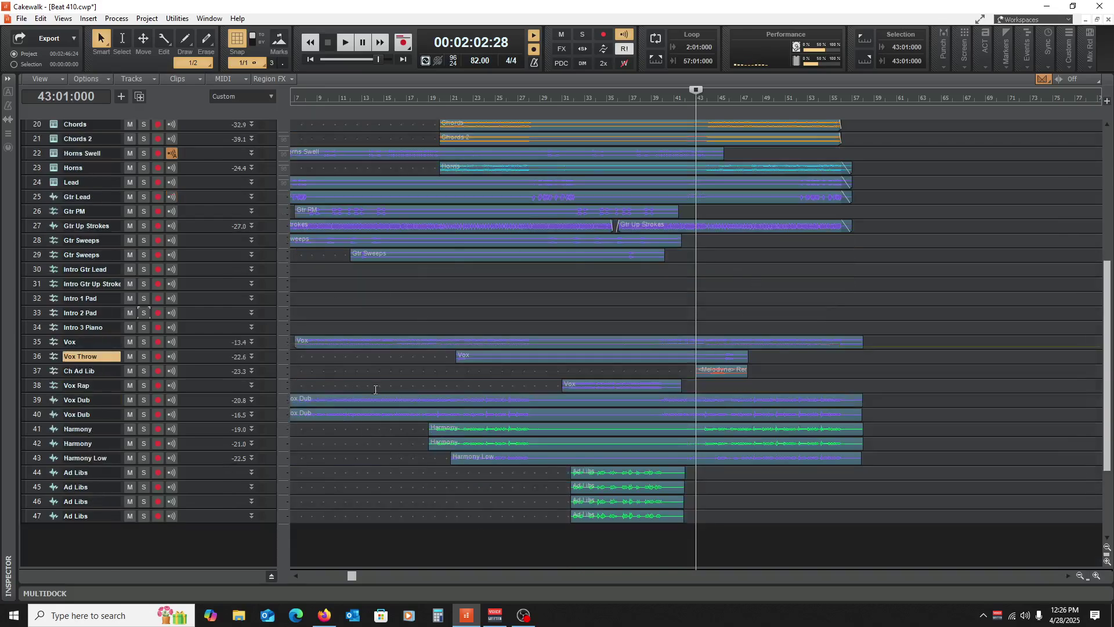
Step: Return the playhead to the project start and review the arrangement from the drums through the vocal tracks
key(w)
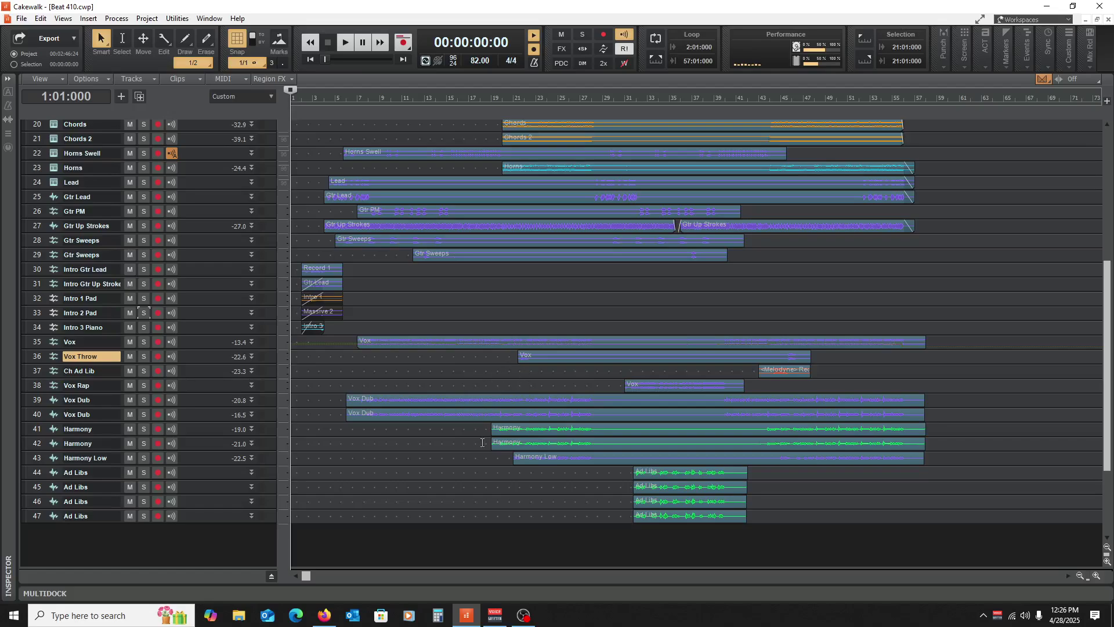
scroll(443, 441, up, 5)
scroll(443, 441, down, 6)
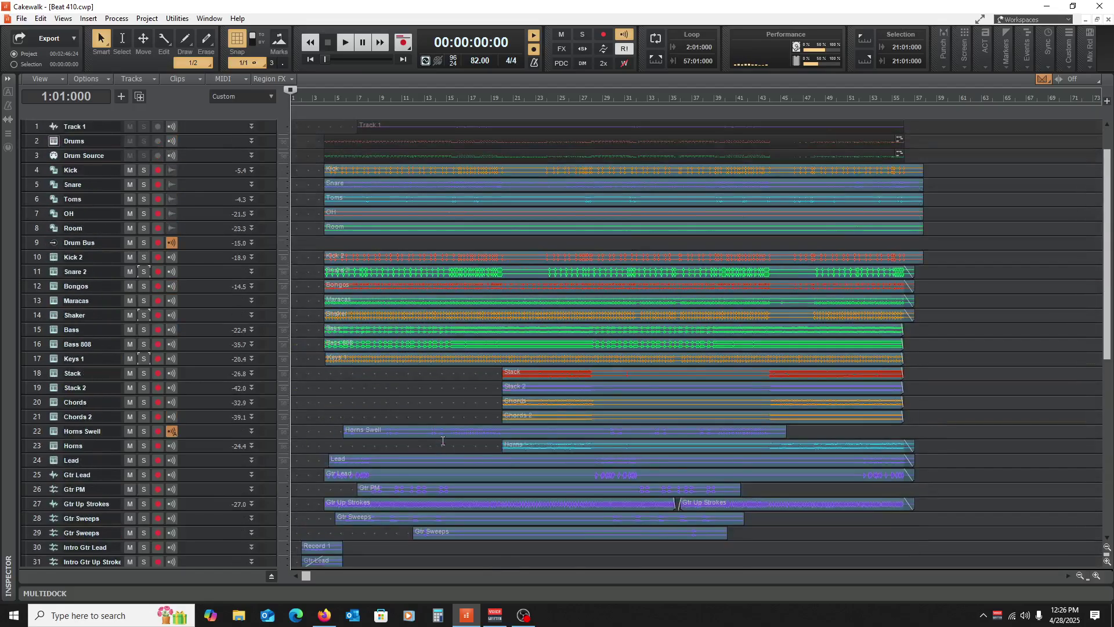
scroll(442, 441, down, 3)
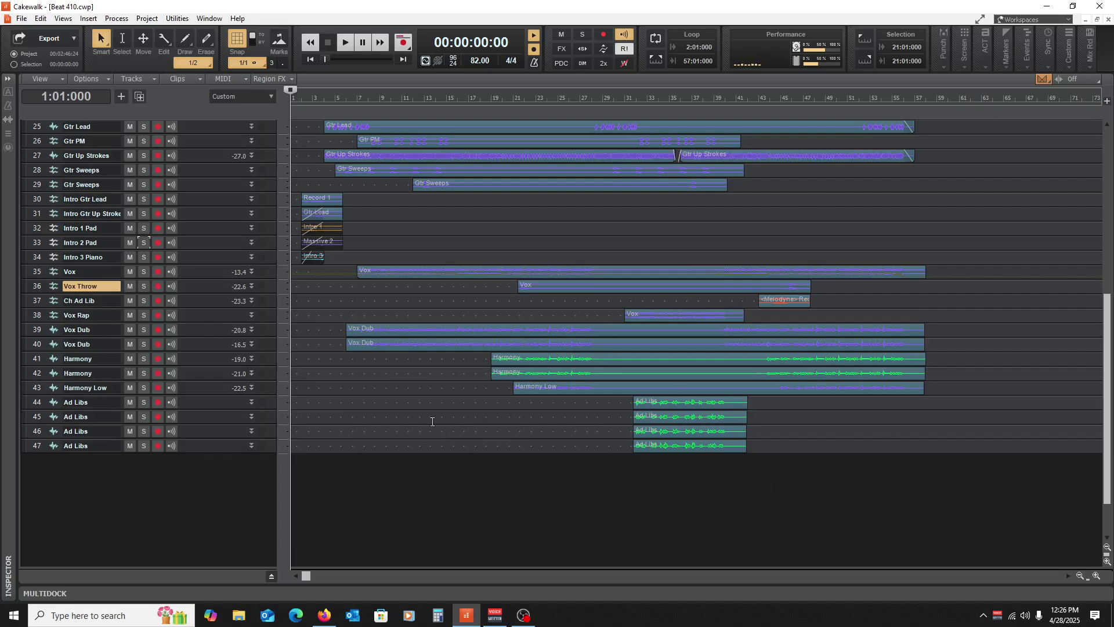
scroll(407, 427, up, 15)
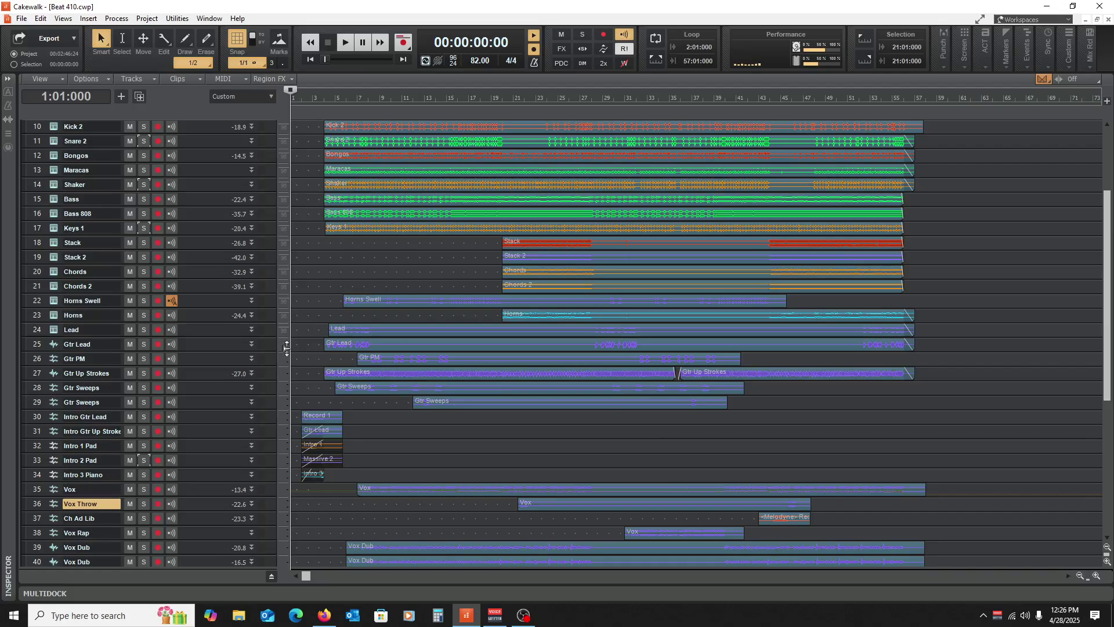
scroll(494, 508, up, 3)
scroll(498, 504, down, 6)
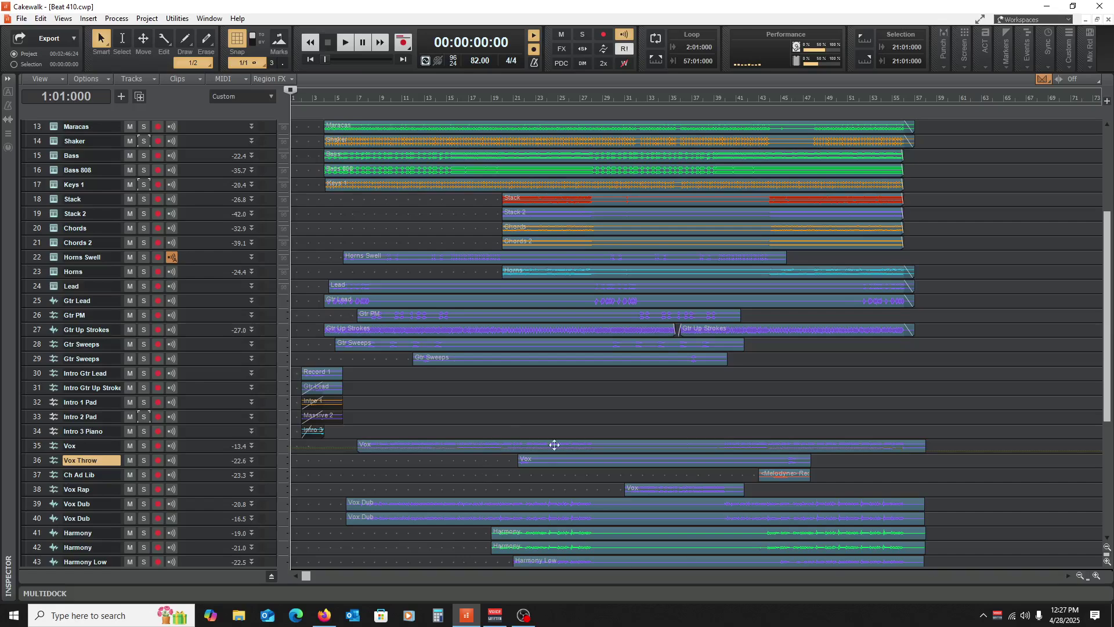
Step: Zoom the timeline out further and examine the complete arrangement across all 47 tracks, keeping the playhead at the project start
click(391, 394)
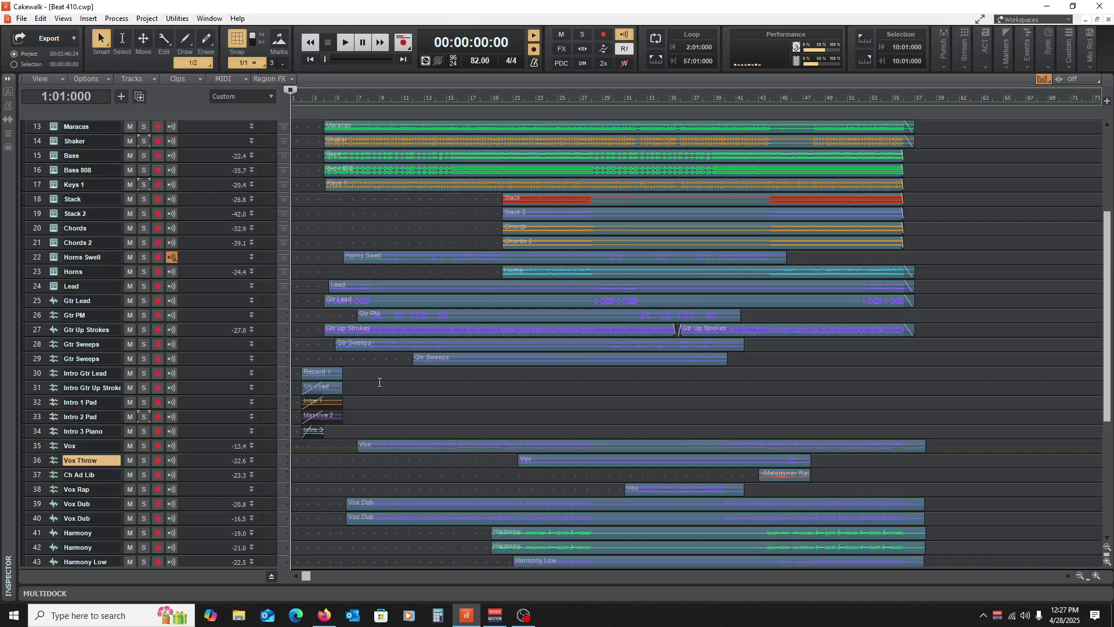
click(383, 384)
key(w)
scroll(390, 446, down, 2)
scroll(546, 394, down, 3)
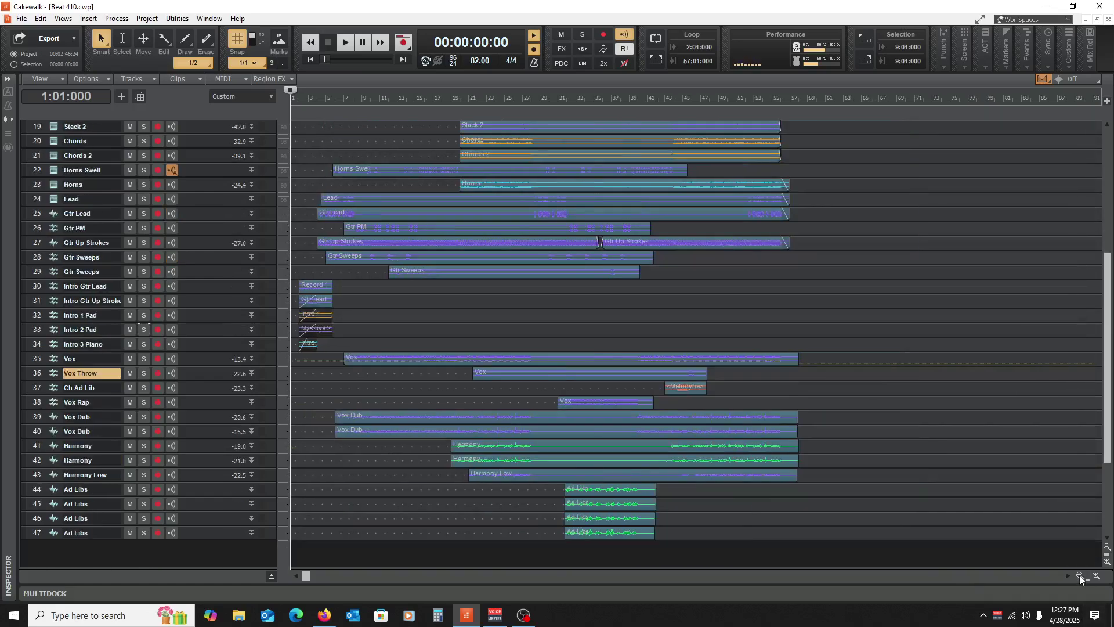
scroll(391, 424, up, 5)
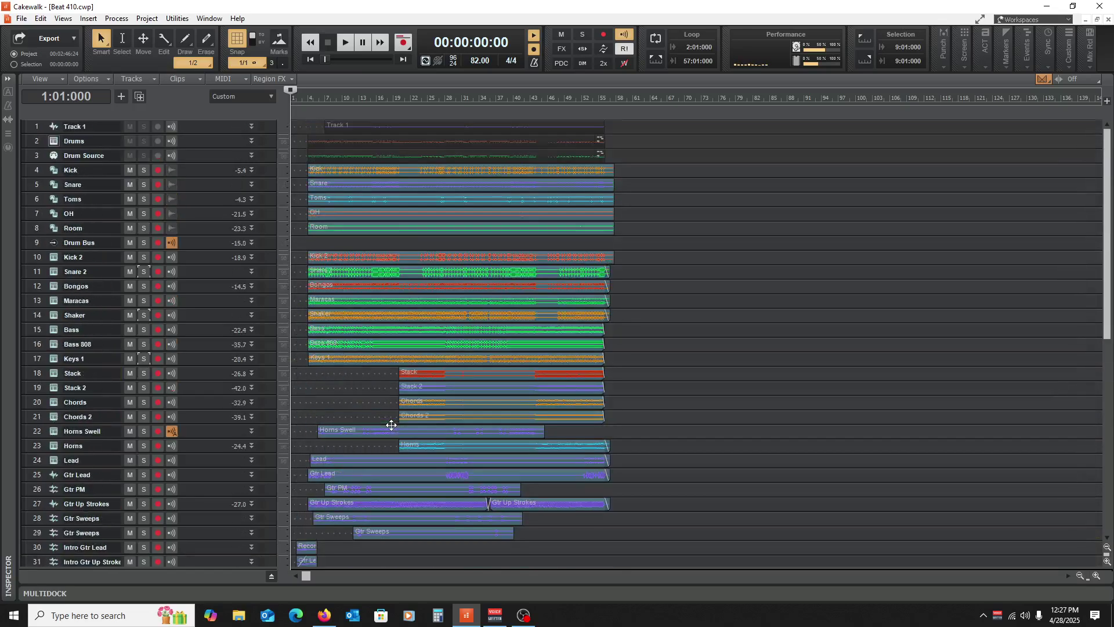
scroll(388, 425, down, 8)
scroll(337, 436, up, 6)
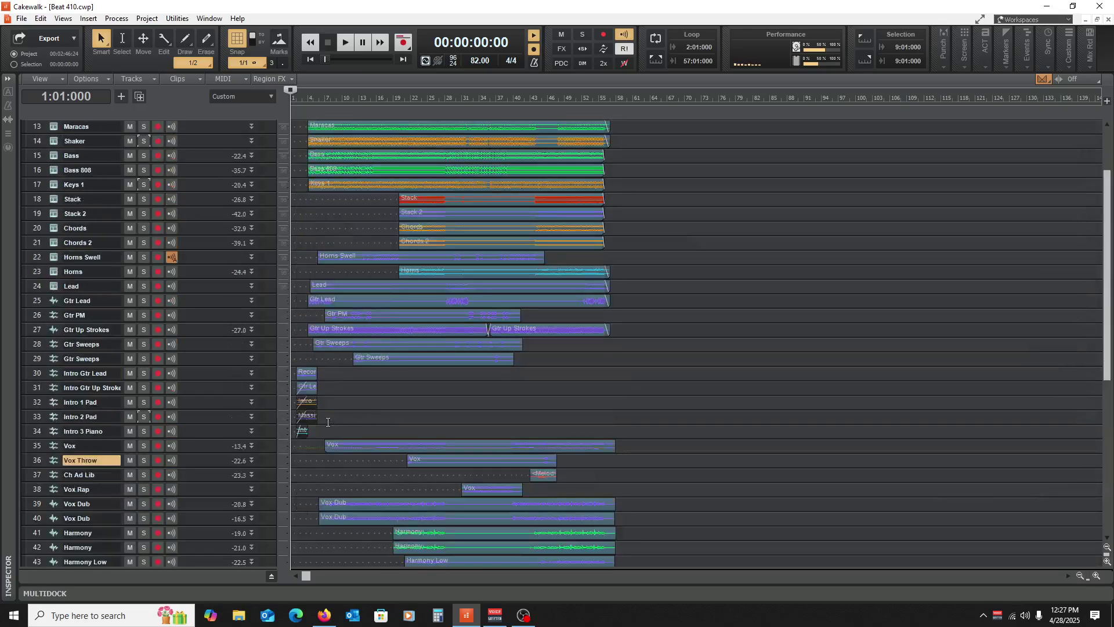
scroll(328, 422, down, 5)
scroll(328, 422, up, 2)
scroll(328, 422, up, 8)
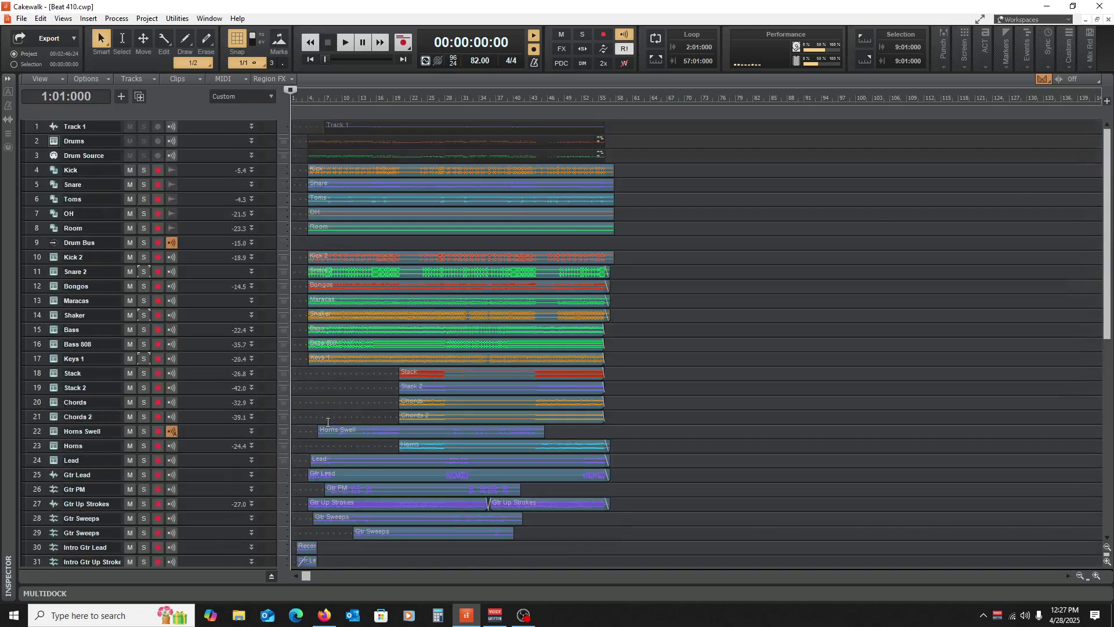
scroll(511, 394, down, 6)
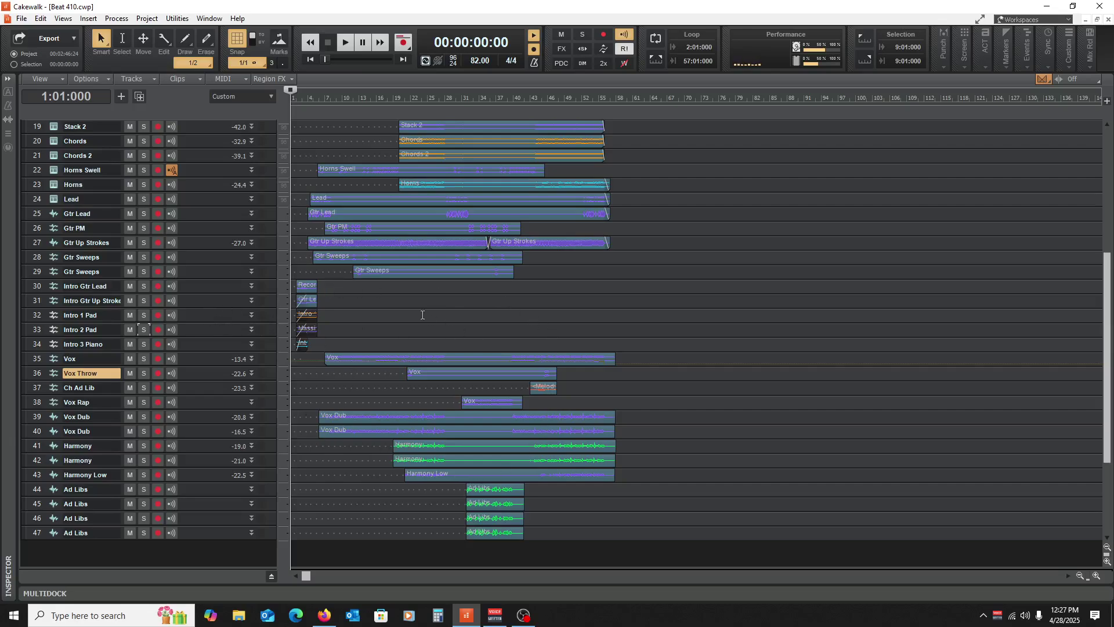
Step: Examine the complete arrangement by looking over every track from the drums down to the ad libs and back
scroll(332, 340, up, 3)
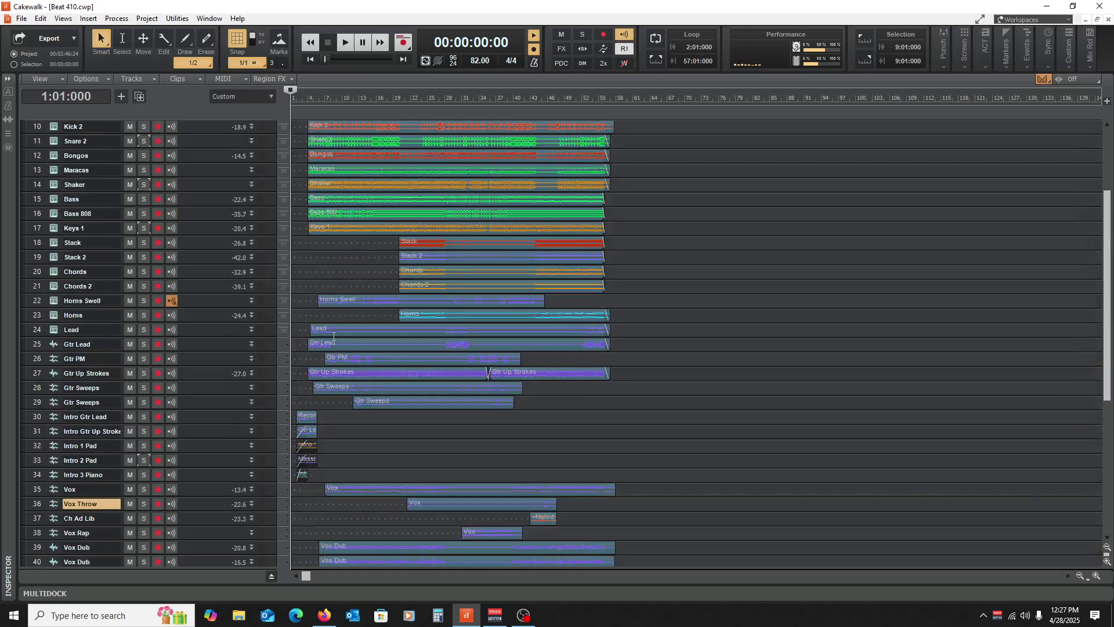
scroll(383, 412, up, 3)
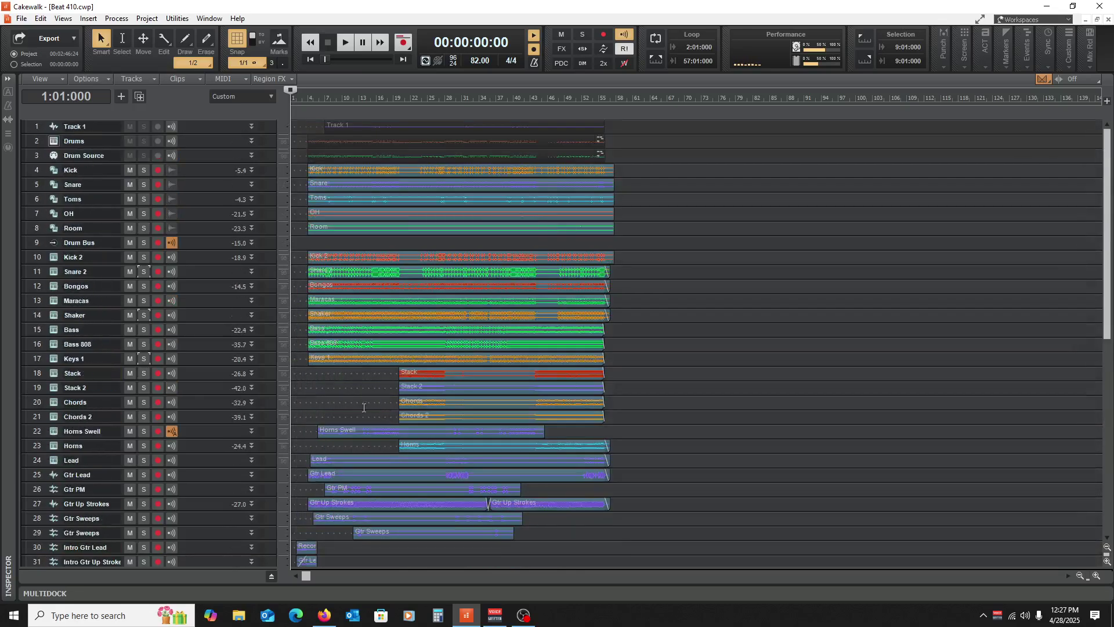
scroll(446, 320, down, 1)
scroll(446, 320, down, 1)
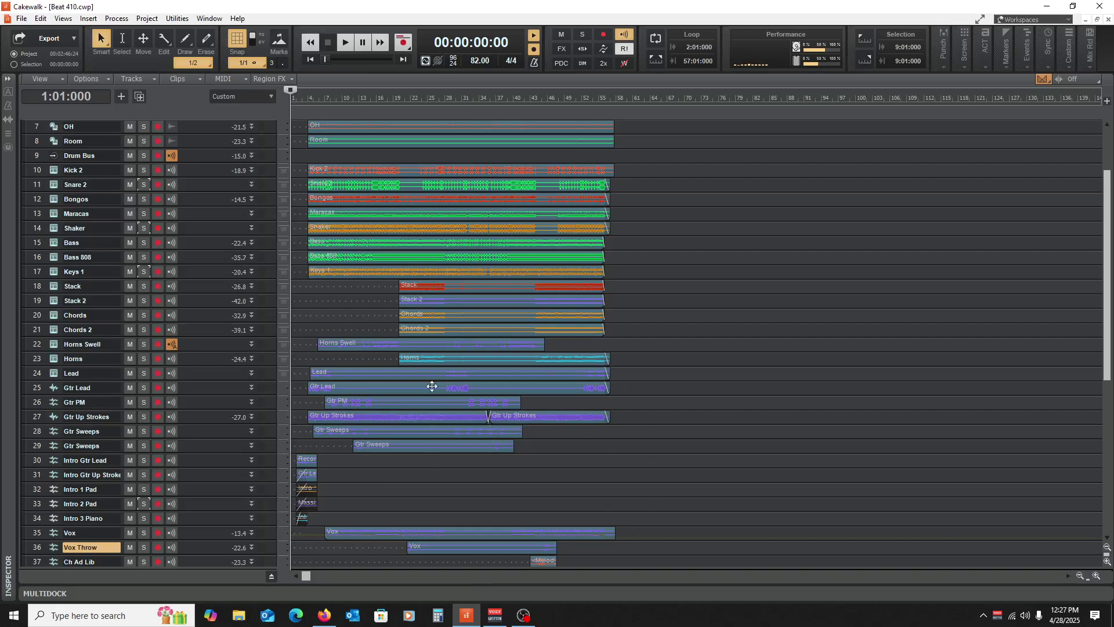
scroll(430, 385, down, 6)
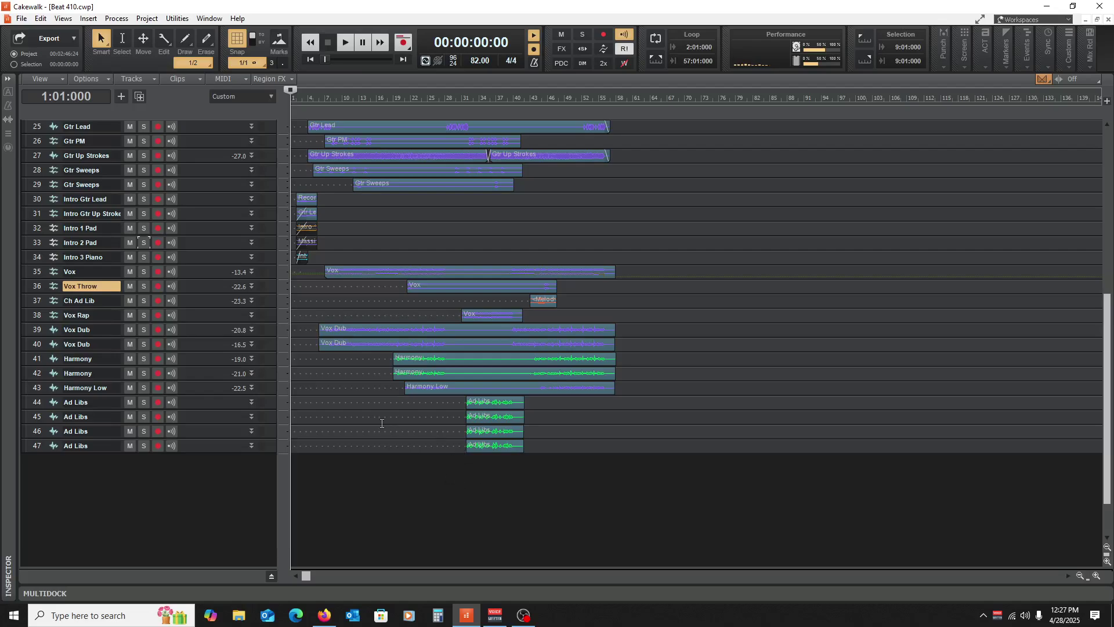
scroll(382, 423, up, 4)
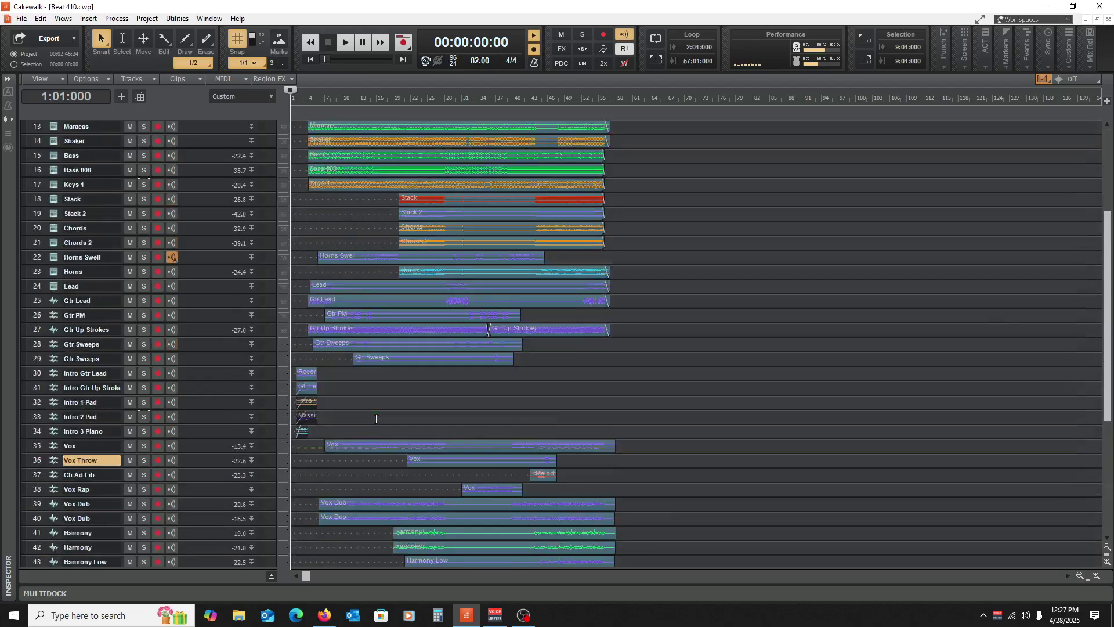
scroll(376, 418, down, 4)
scroll(377, 420, up, 7)
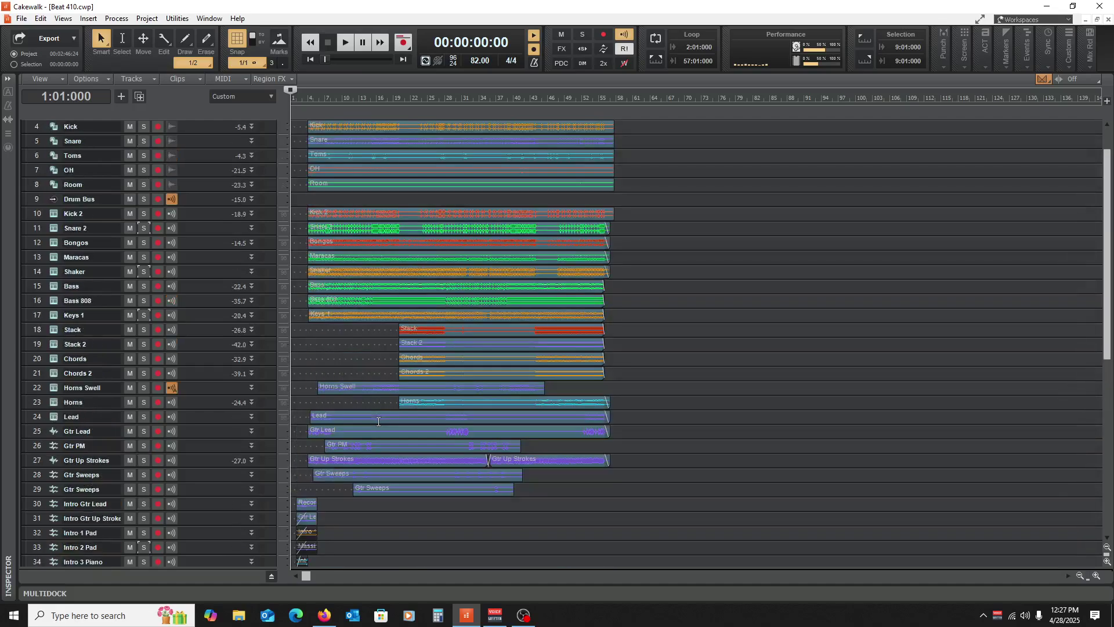
scroll(379, 421, up, 1)
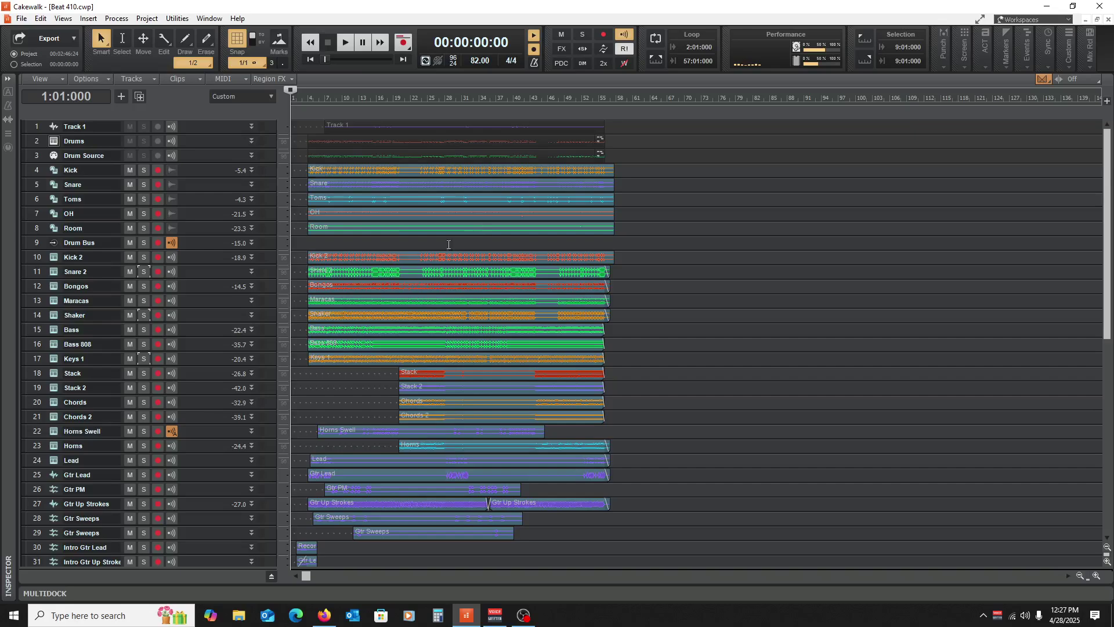
scroll(381, 268, down, 4)
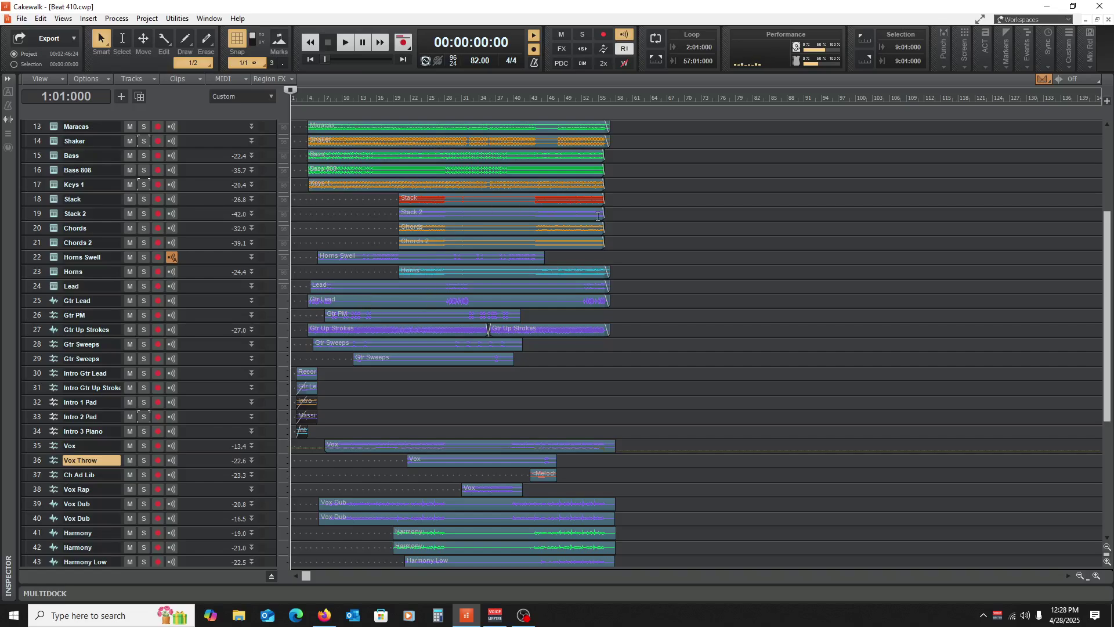
scroll(356, 424, down, 2)
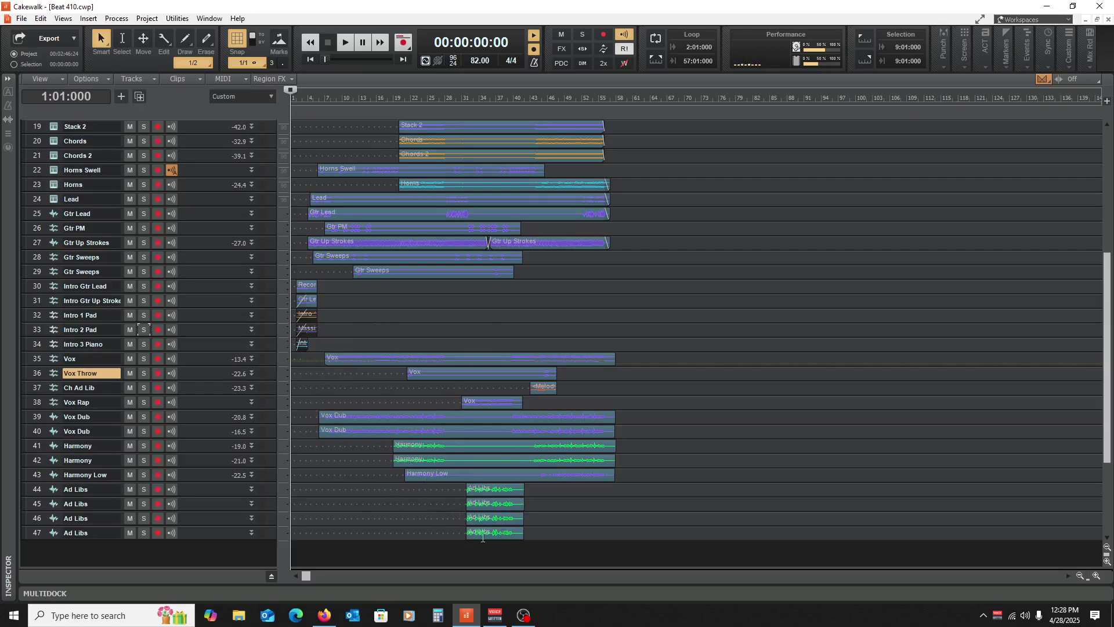
scroll(369, 429, up, 3)
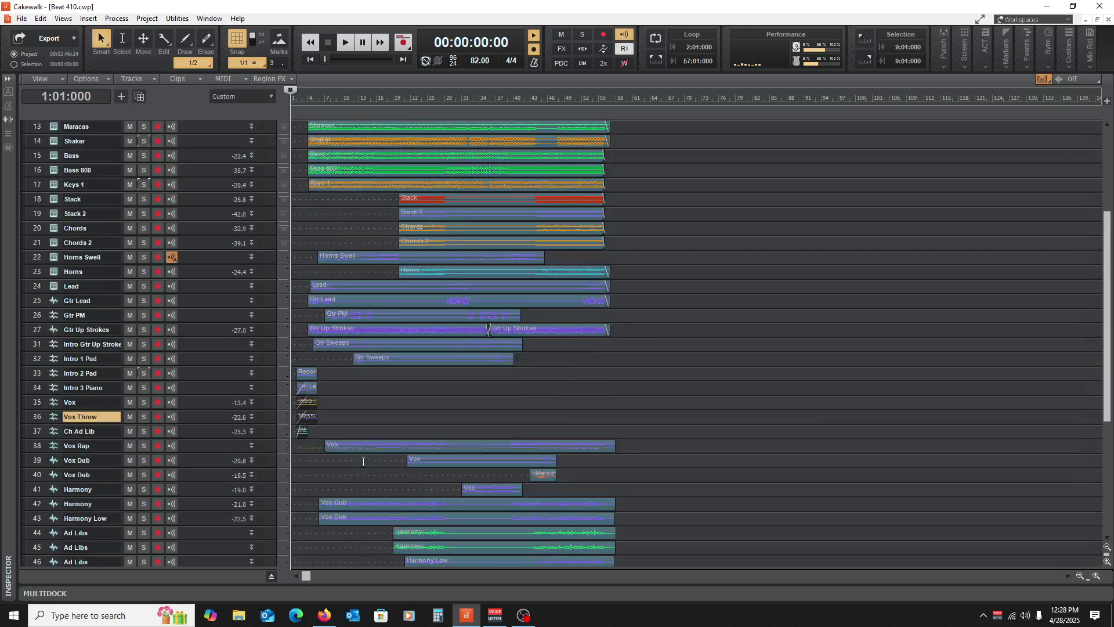
scroll(373, 352, up, 3)
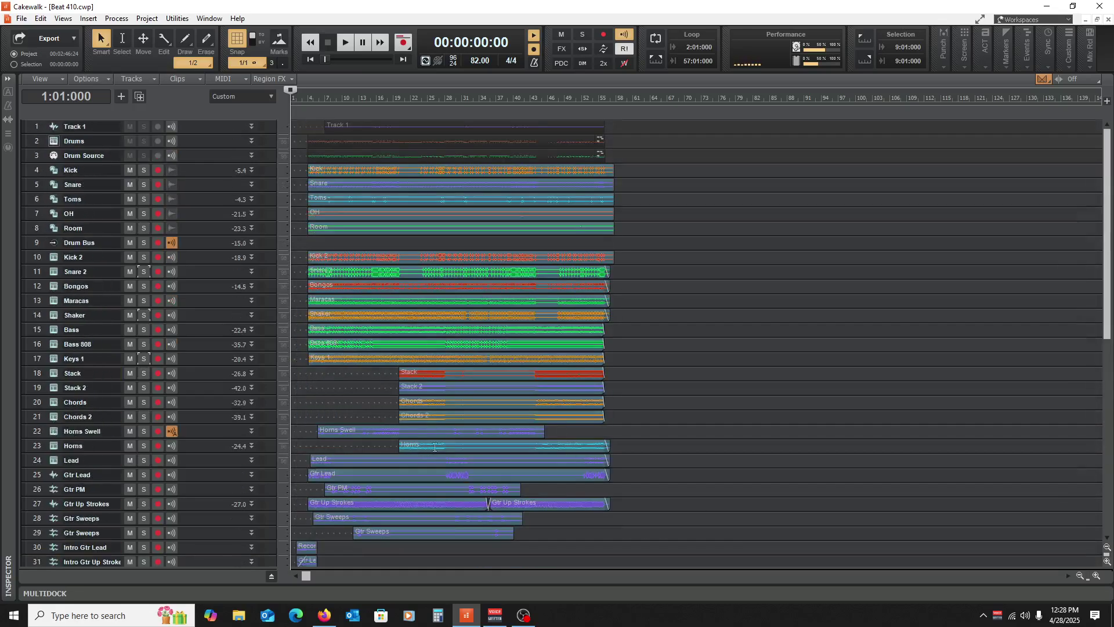
scroll(382, 347, down, 1)
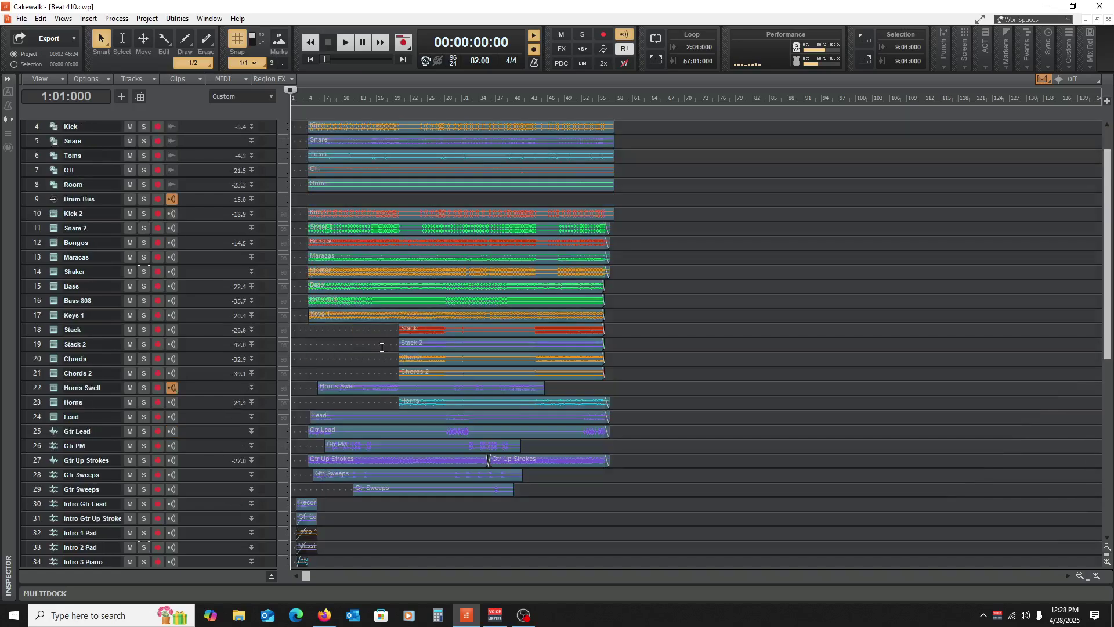
scroll(382, 347, up, 1)
scroll(382, 347, down, 1)
Step: Return the playhead to the project start and enlarge the timeline so the song fills most of the clips area
click(598, 520)
key(w)
click(1096, 576)
click(1097, 575)
click(1096, 575)
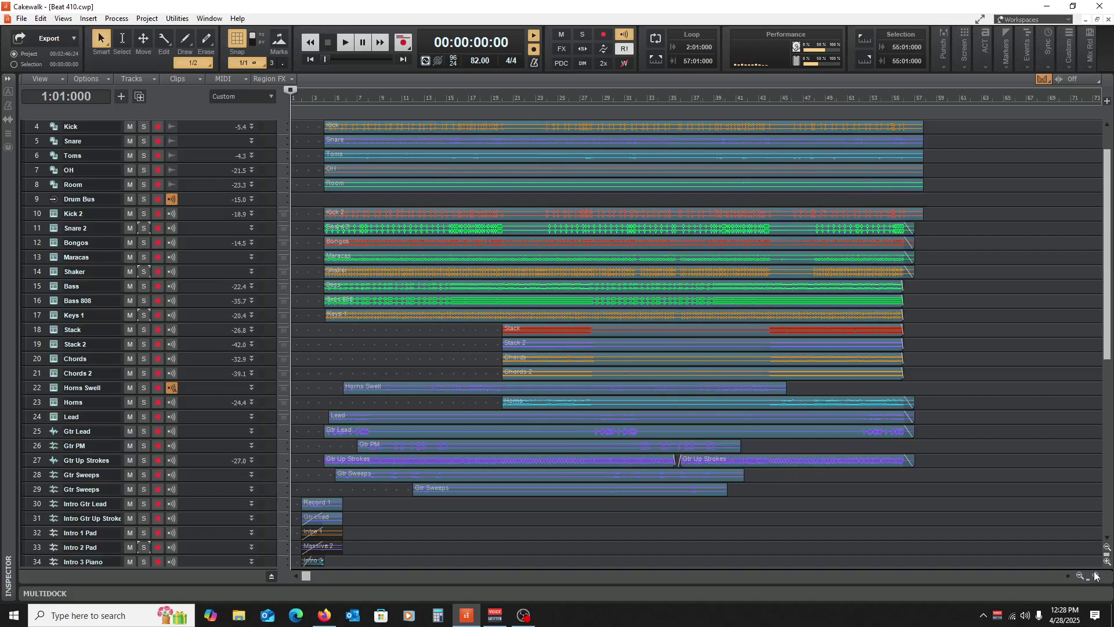
Step: Examine the enlarged arrangement across the drum, instrument, intro, vocal, harmony and ad lib tracks
scroll(451, 440, down, 7)
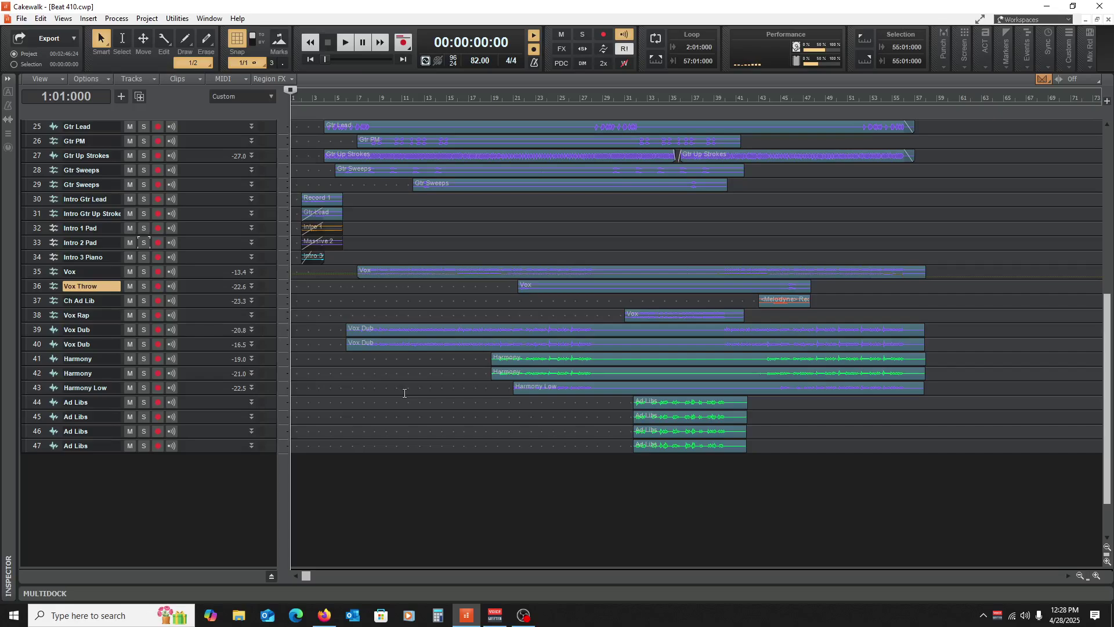
scroll(373, 389, up, 5)
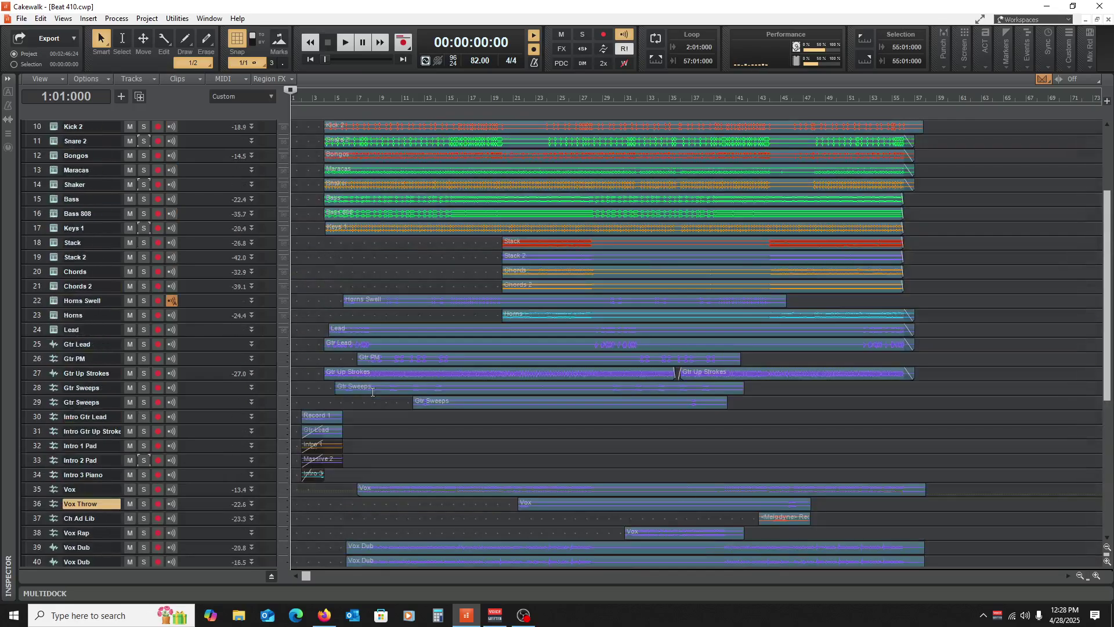
scroll(338, 386, up, 3)
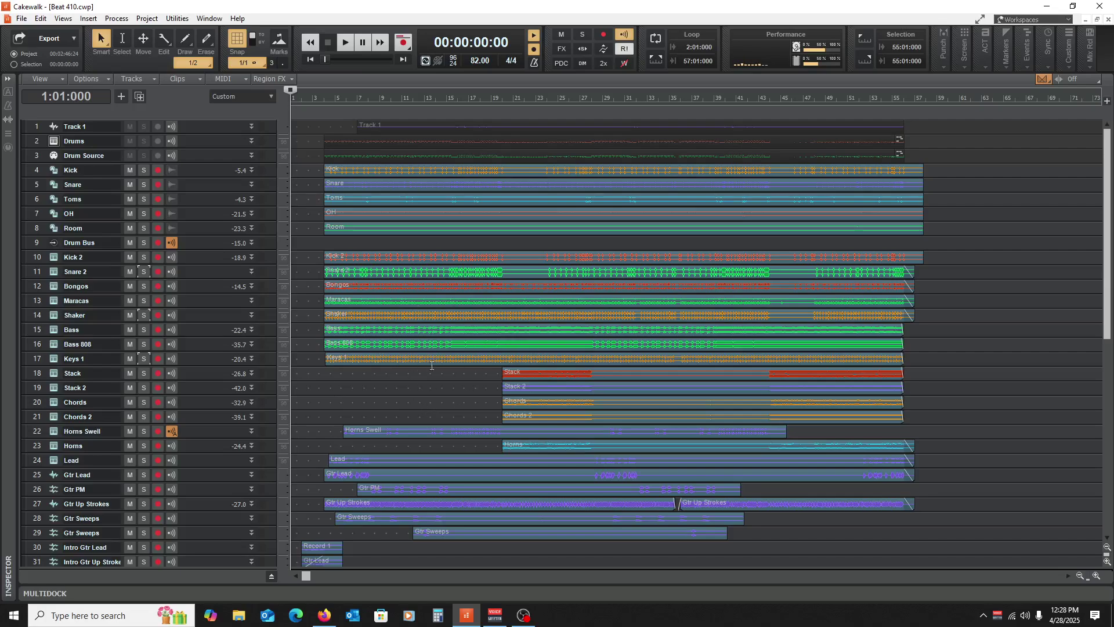
scroll(429, 363, down, 1)
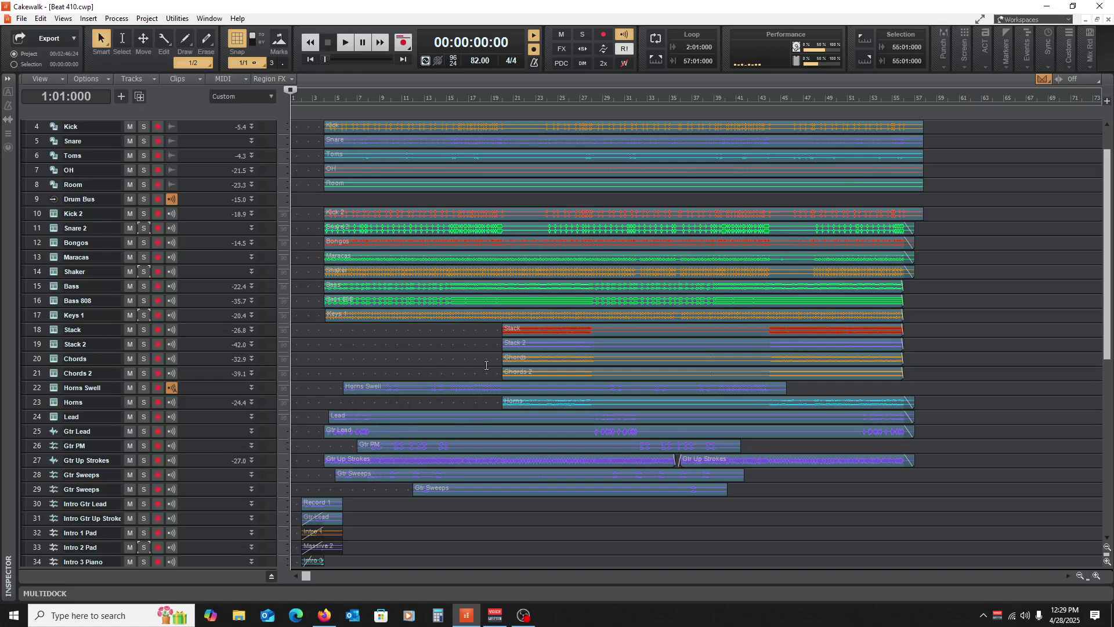
click(414, 351)
scroll(518, 448, down, 8)
scroll(443, 428, up, 6)
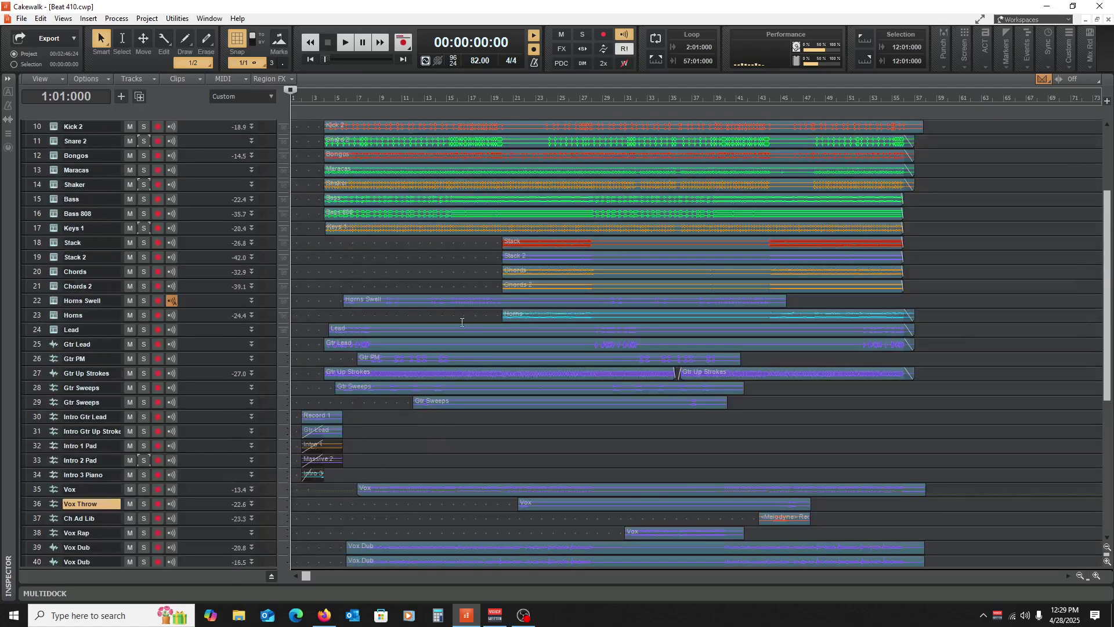
scroll(462, 322, up, 2)
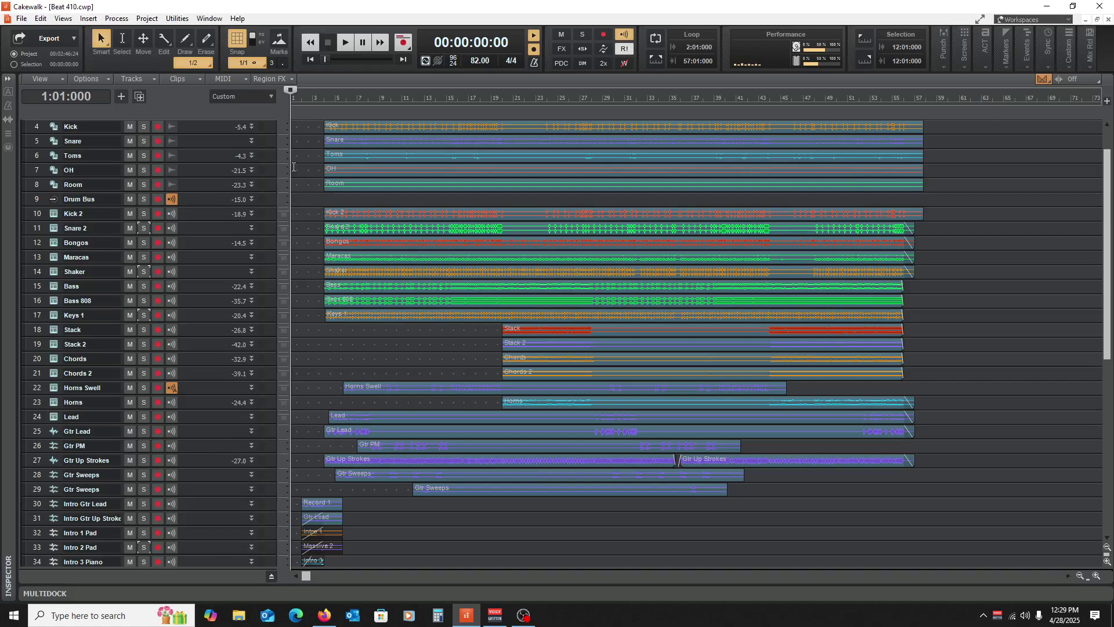
scroll(479, 294, down, 5)
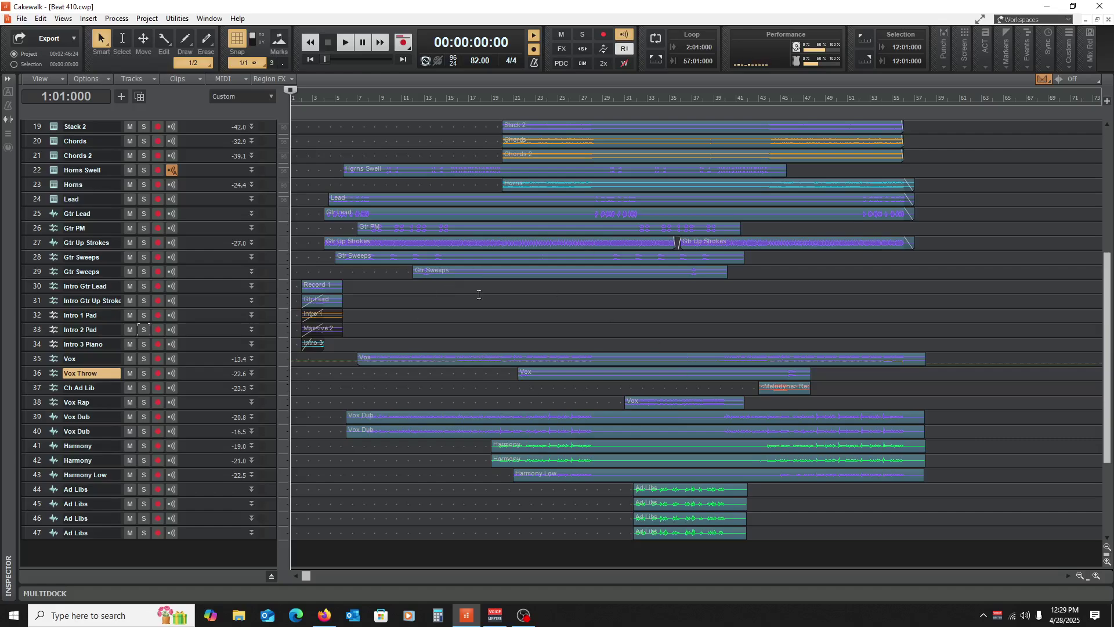
scroll(427, 357, up, 3)
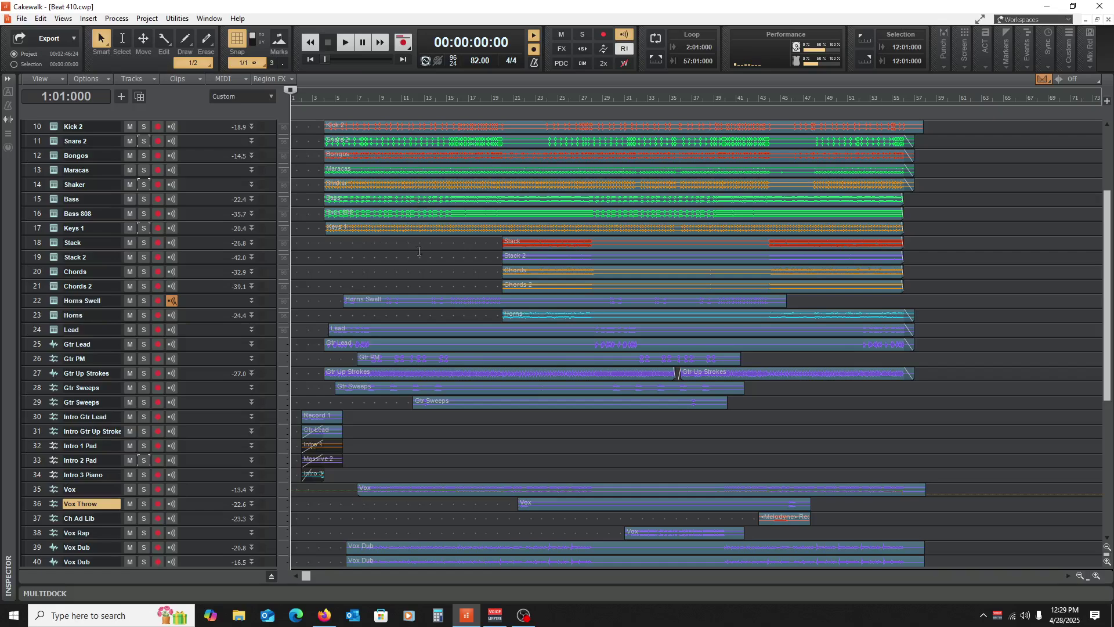
scroll(483, 343, up, 2)
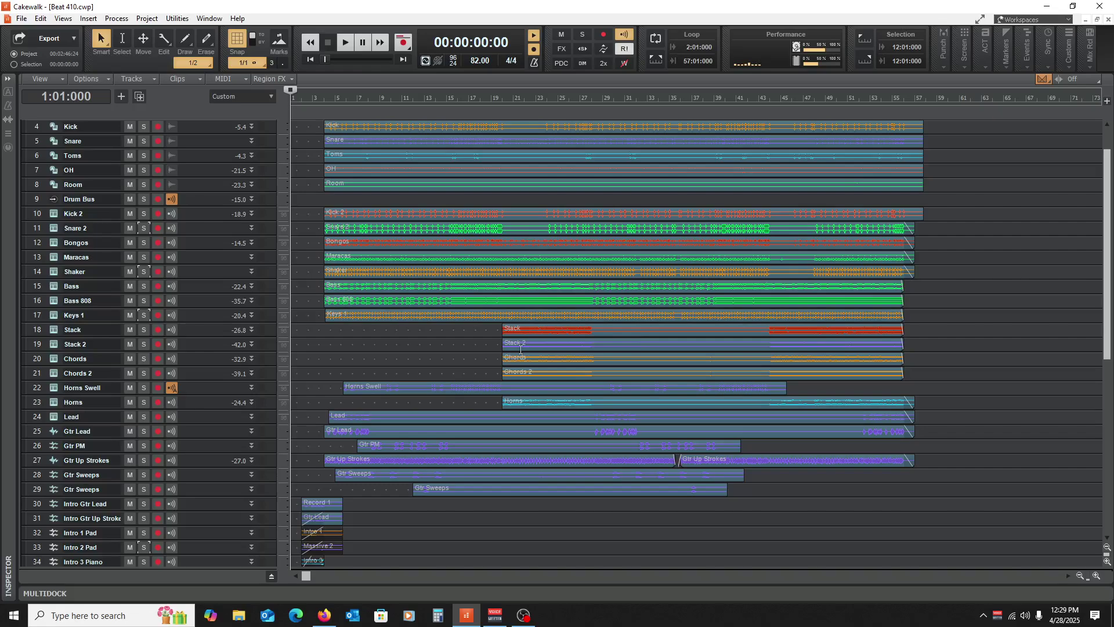
Step: Play the full mix from the project start and stop it at the song's ending in measure 56
key(space)
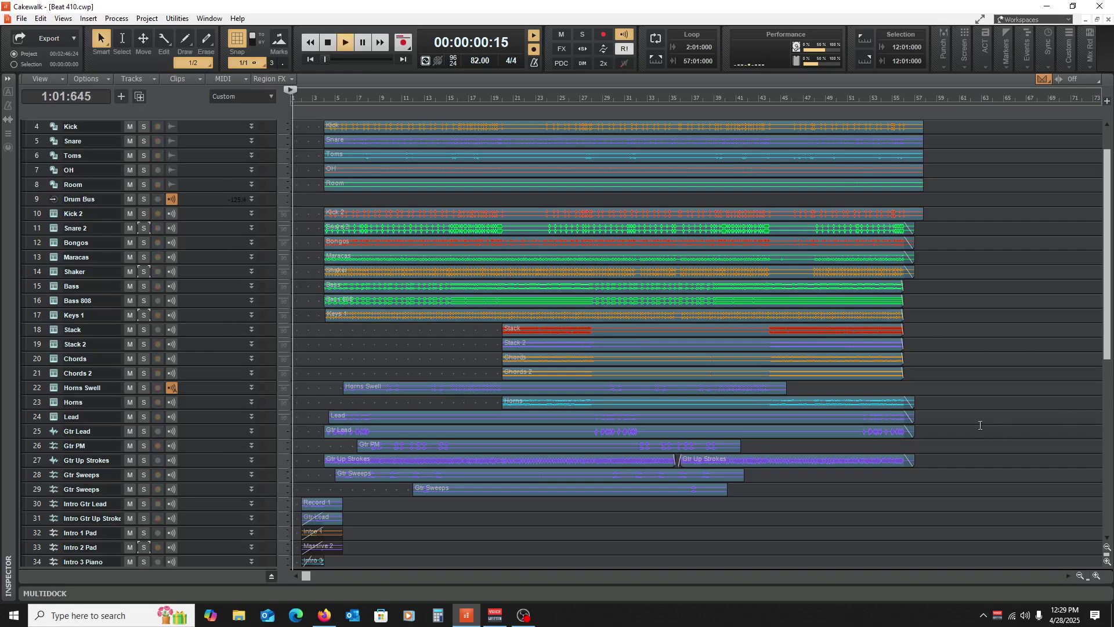
scroll(980, 425, down, 2)
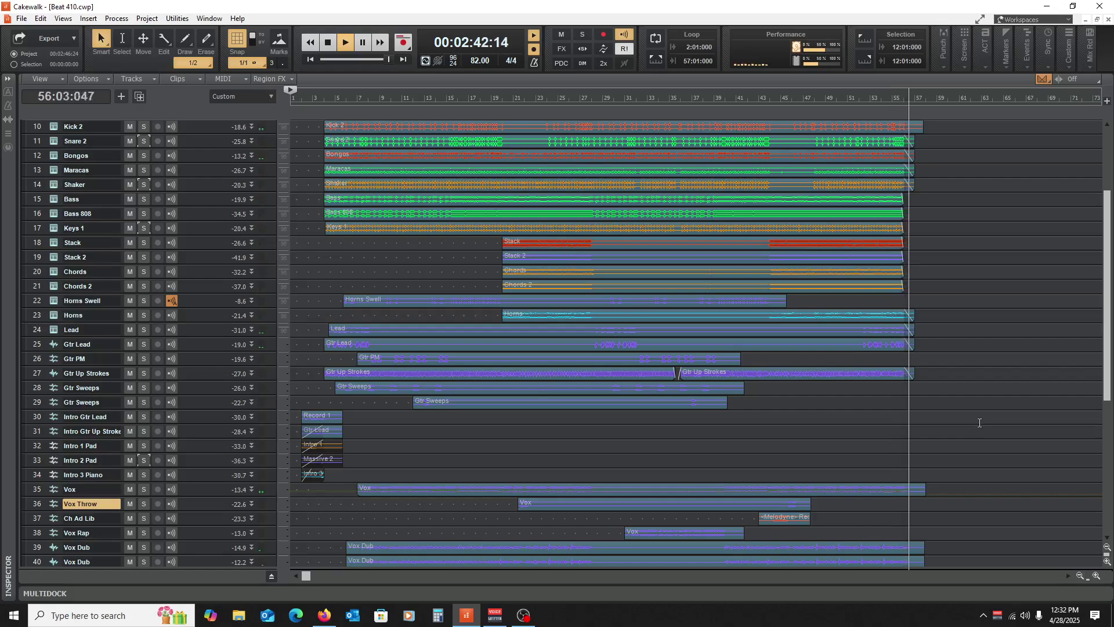
key(space)
Step: Place the playhead at measure 52 and inspect the clips around the song's ending up close
click(861, 420)
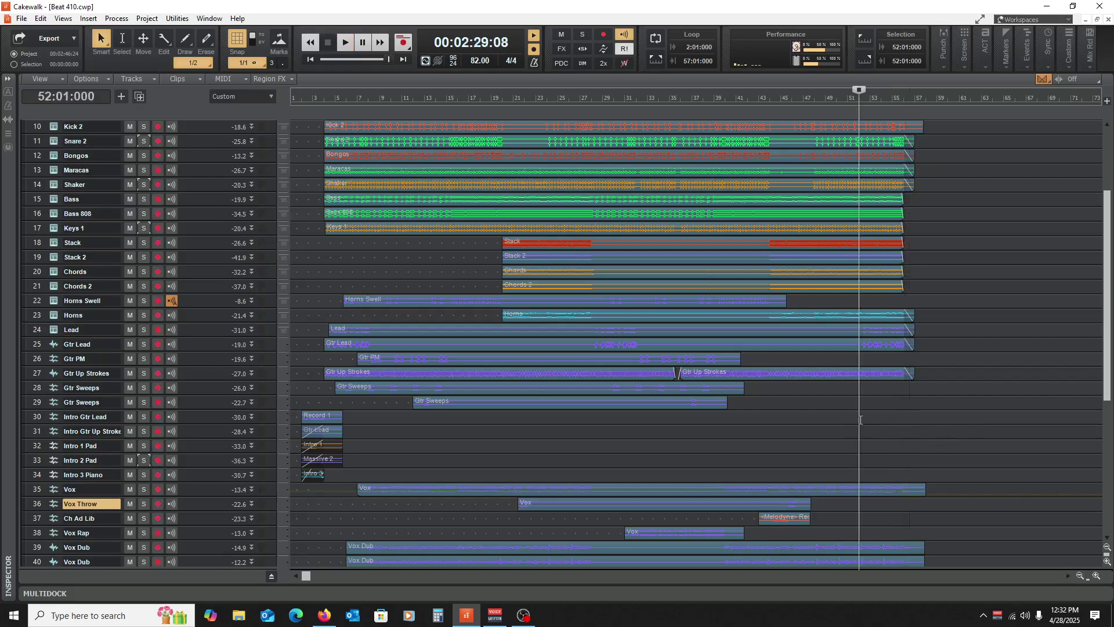
click(1097, 575)
click(1096, 575)
click(1097, 575)
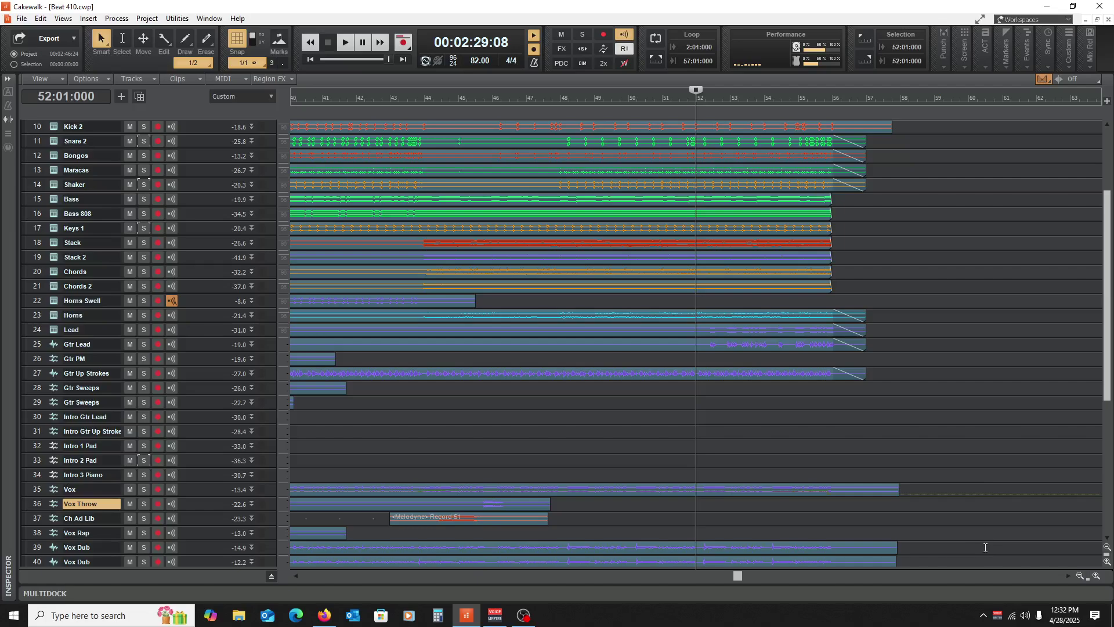
Step: Return the playhead to the project start and save the project
click(1080, 576)
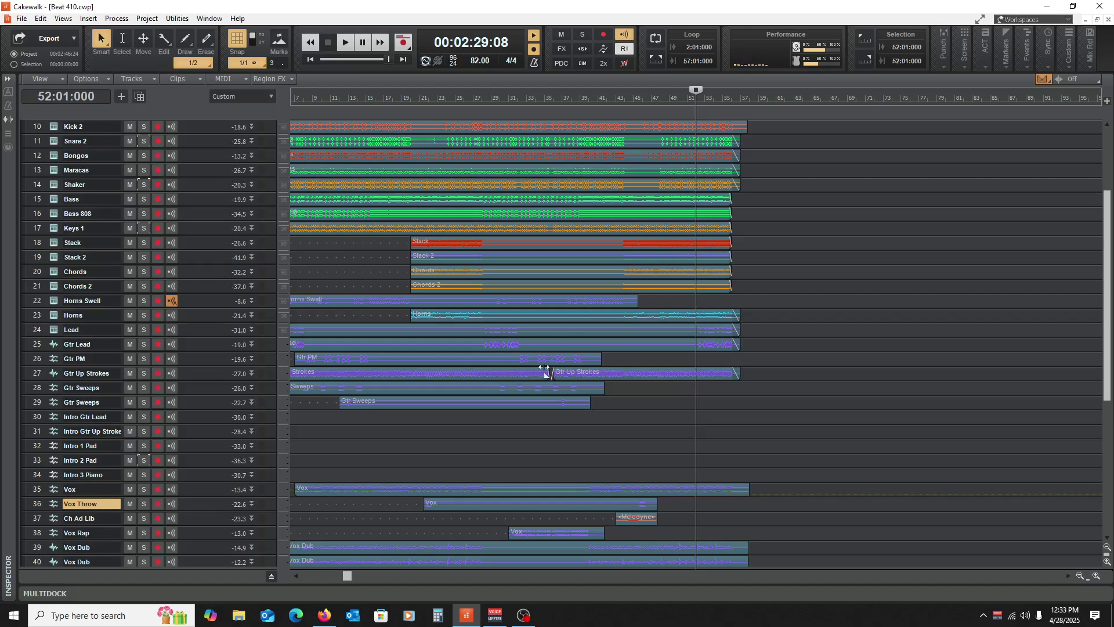
key(w)
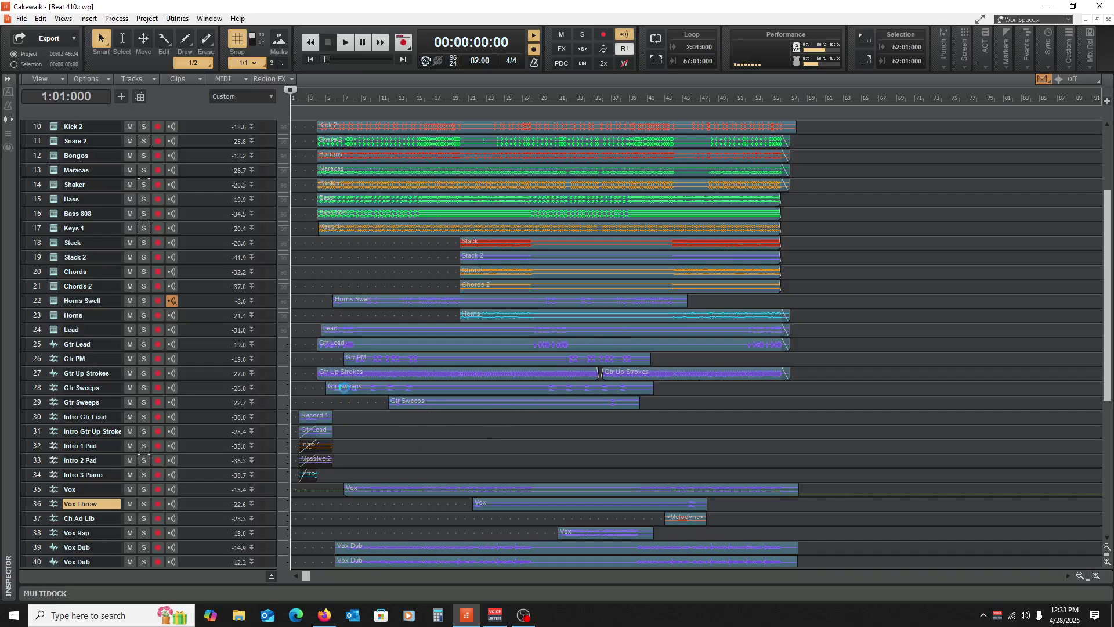
key(ctrl+s)
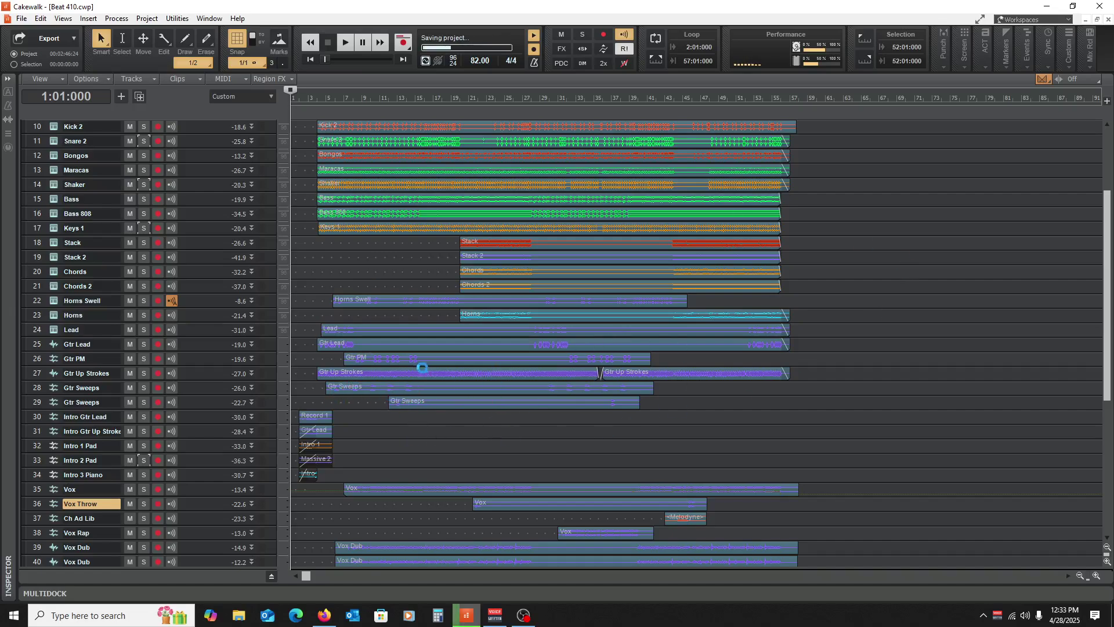
Step: Look over the saved project's tracks once more, from the drums at the beginning of the list to the ad libs
scroll(384, 356, up, 1)
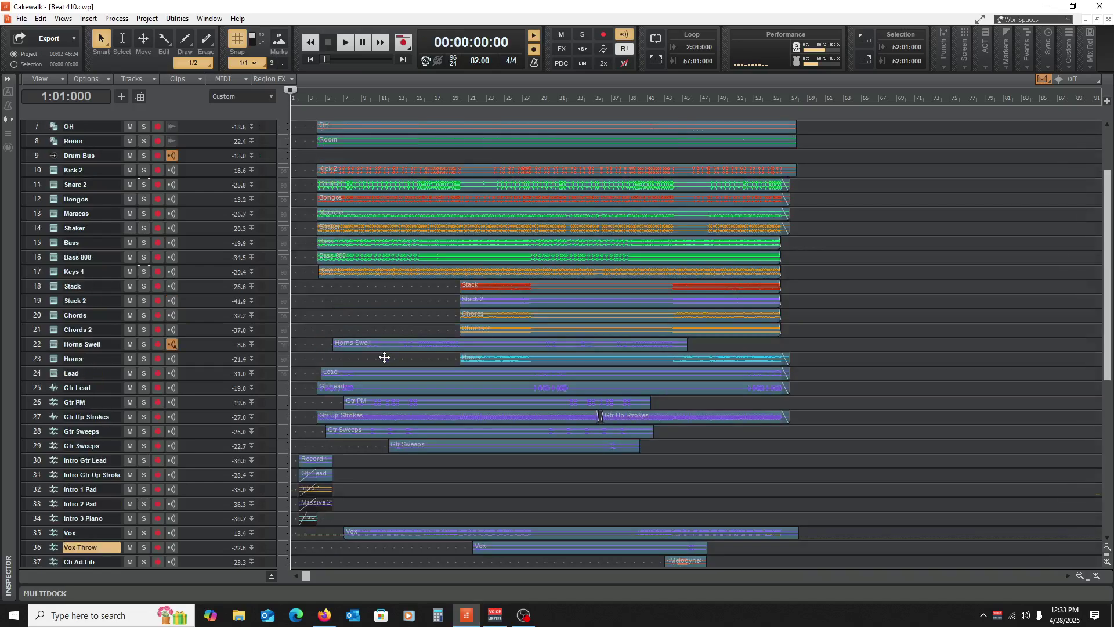
scroll(384, 357, up, 2)
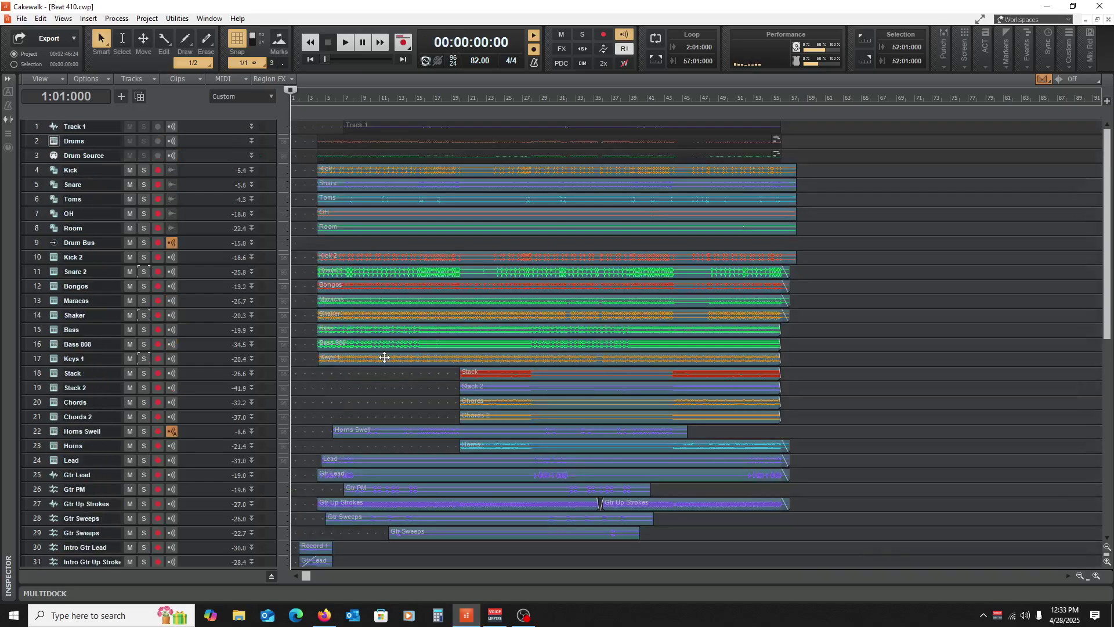
scroll(384, 357, down, 1)
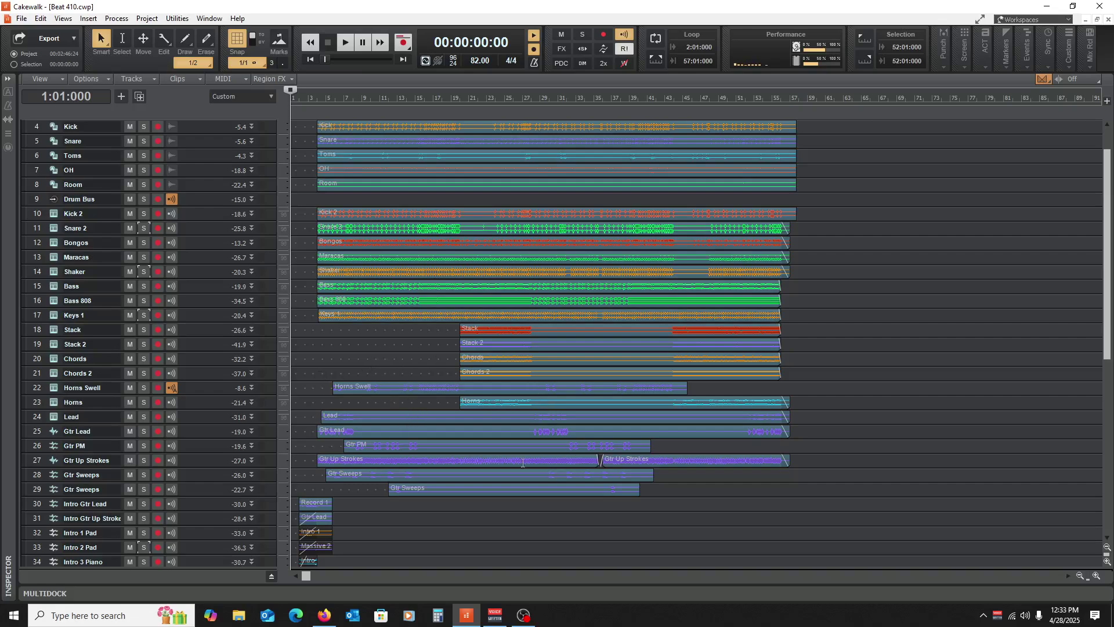
scroll(473, 439, down, 6)
scroll(473, 439, up, 6)
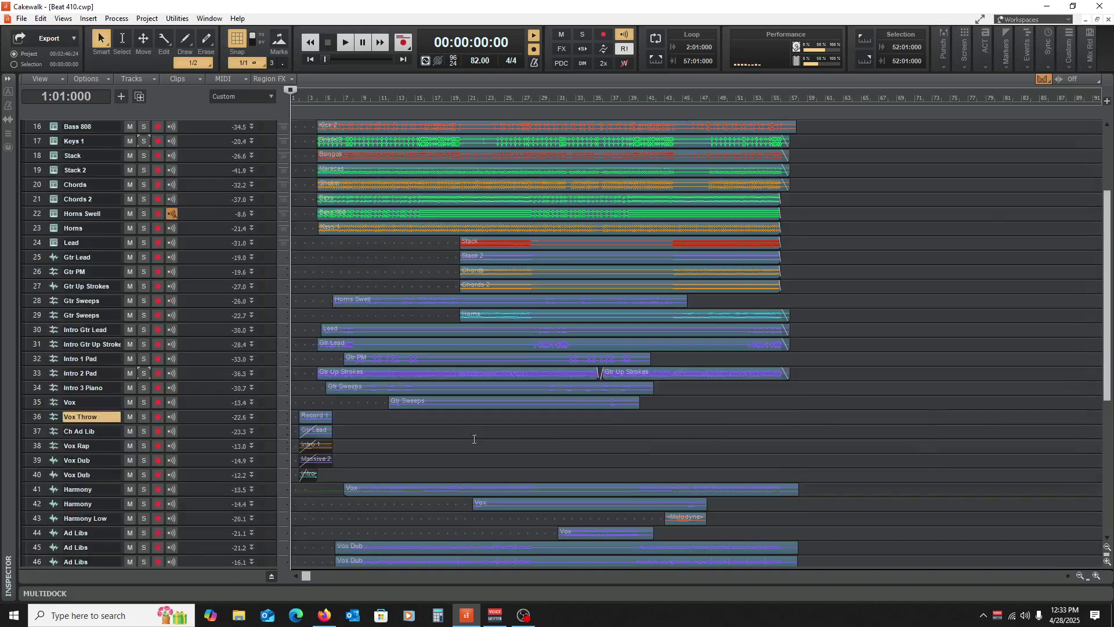
scroll(385, 423, down, 4)
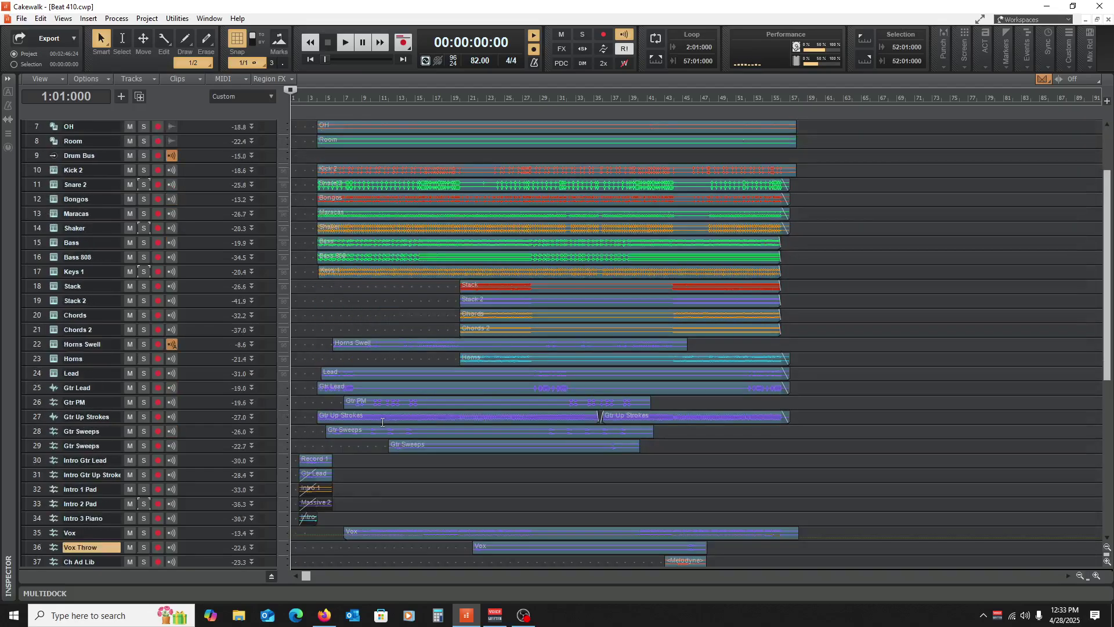
scroll(382, 422, down, 1)
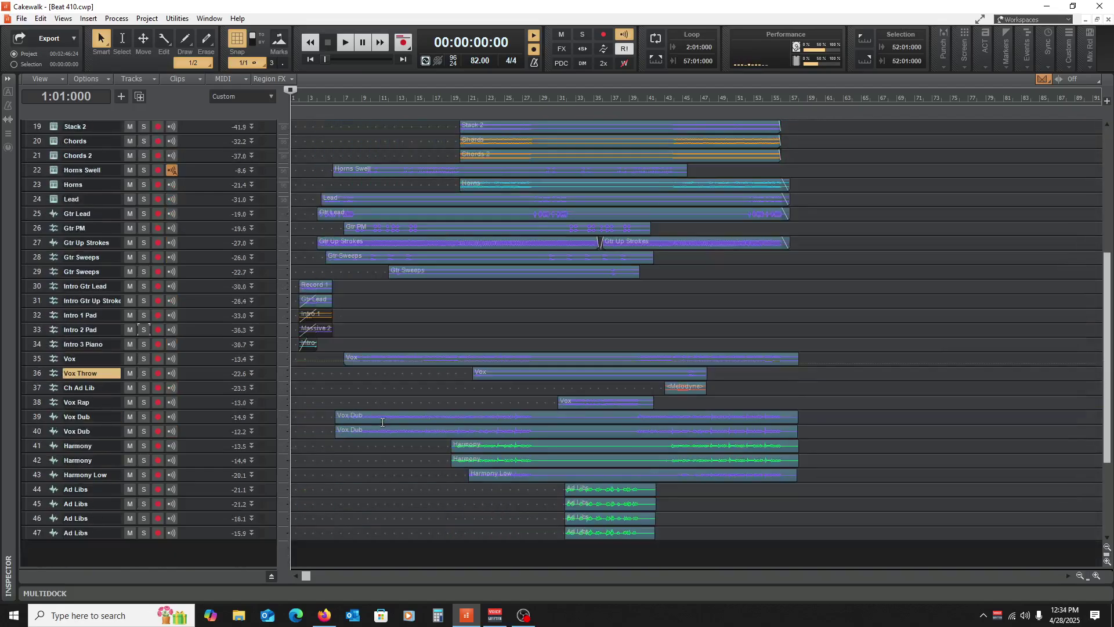
Step: Switch to Firefox and review the song-writing steps in the How To Write A Song document
scroll(382, 422, up, 6)
scroll(382, 422, down, 2)
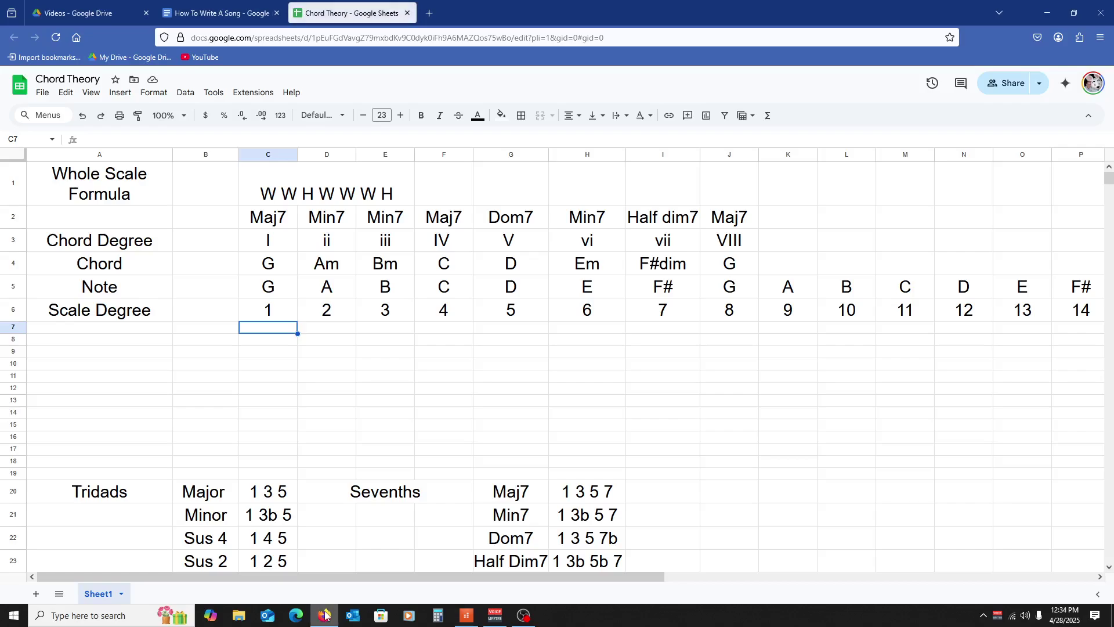
click(324, 615)
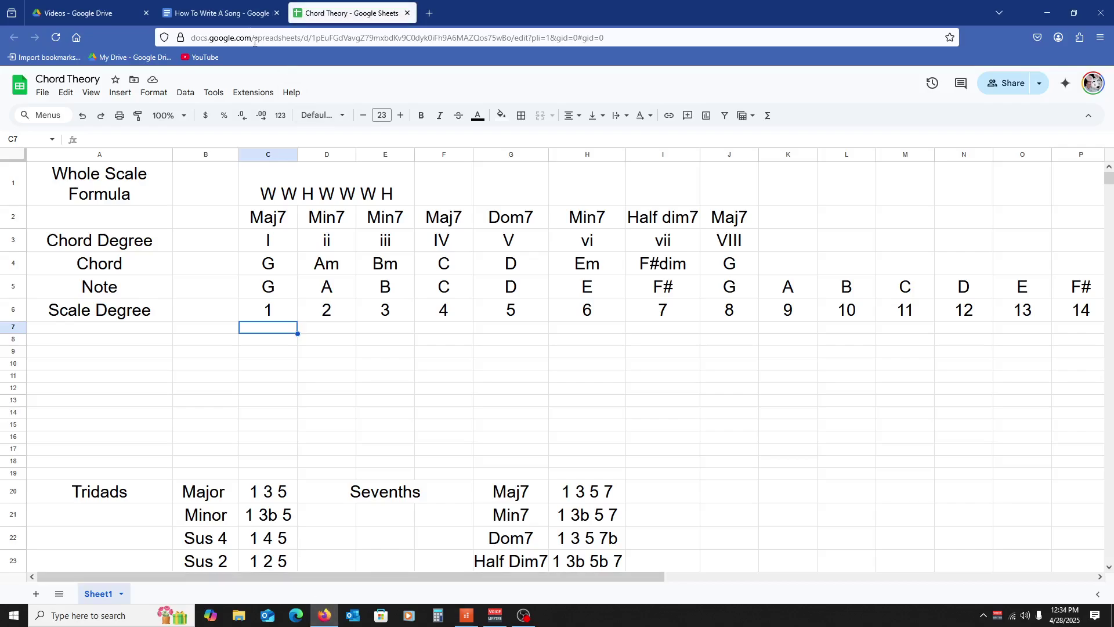
click(234, 5)
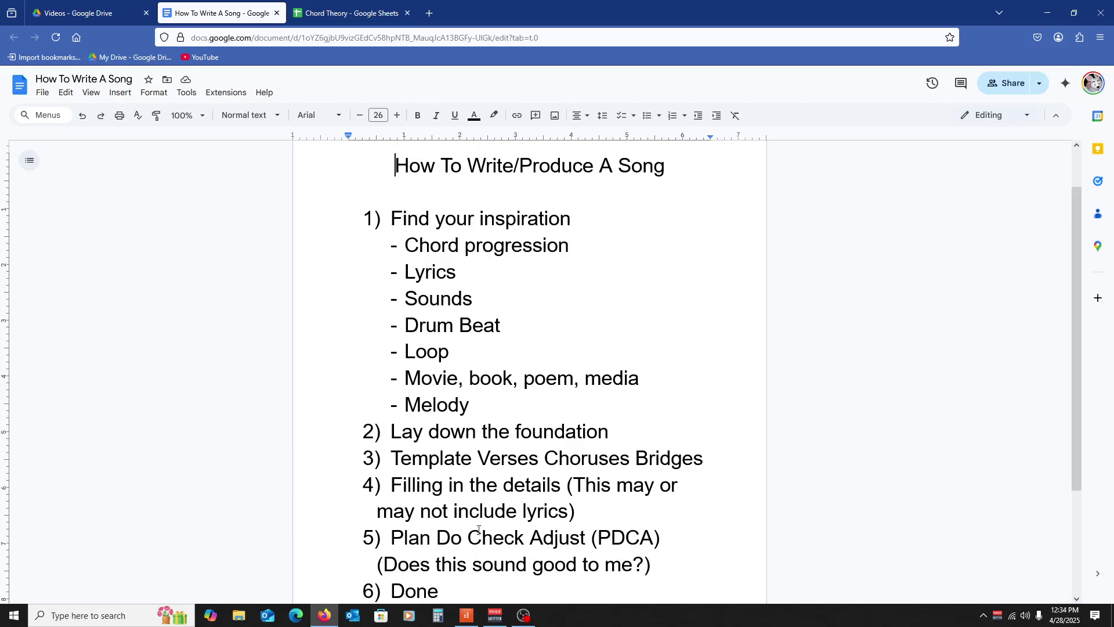
Step: Look over the drum and instrument tracks in Cakewalk, and highlight "(Does this sound good to me?)" in the How To Write A Song document in Firefox
click(466, 615)
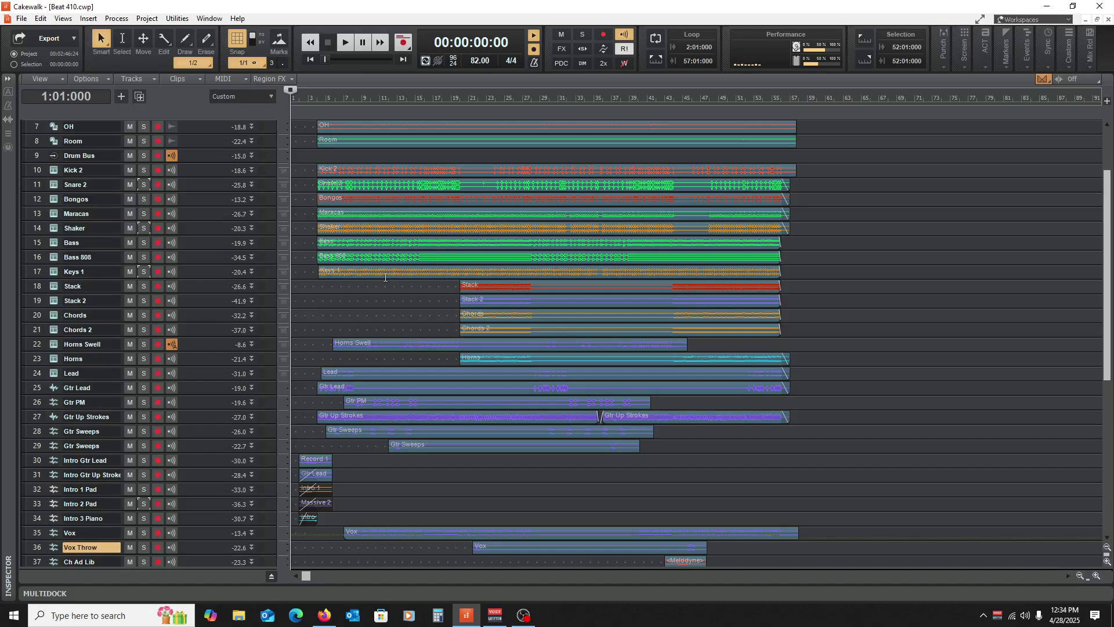
scroll(385, 277, up, 3)
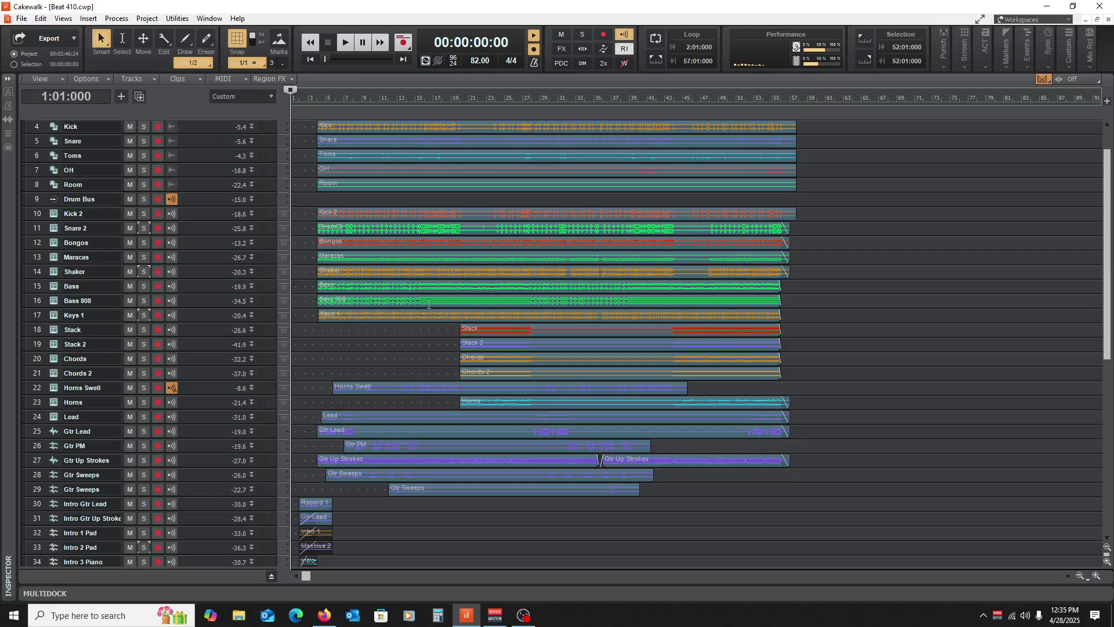
click(325, 616)
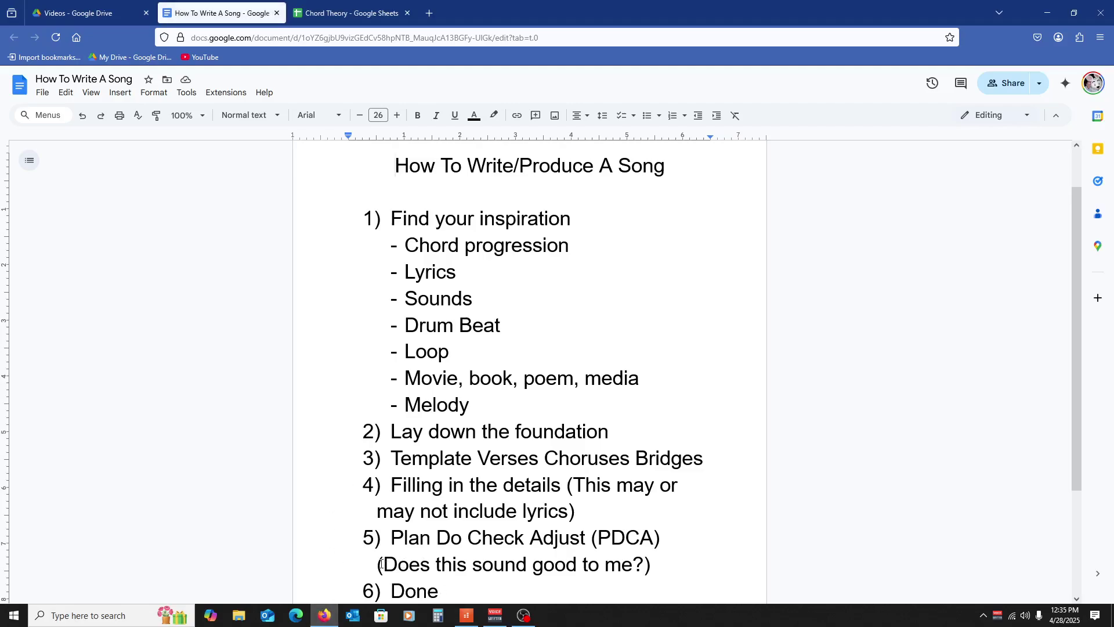
drag(380, 565, 562, 579)
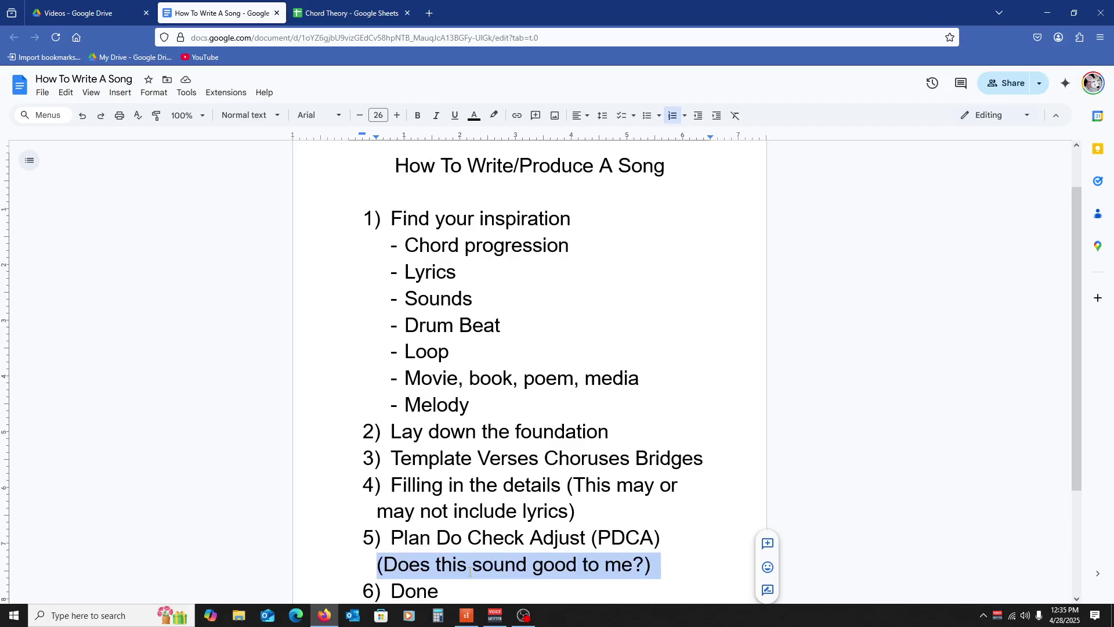
Step: Switch back to Cakewalk and examine the whole Beat 410 arrangement across the drum, instrument, guitar, intro and vocal tracks
click(467, 615)
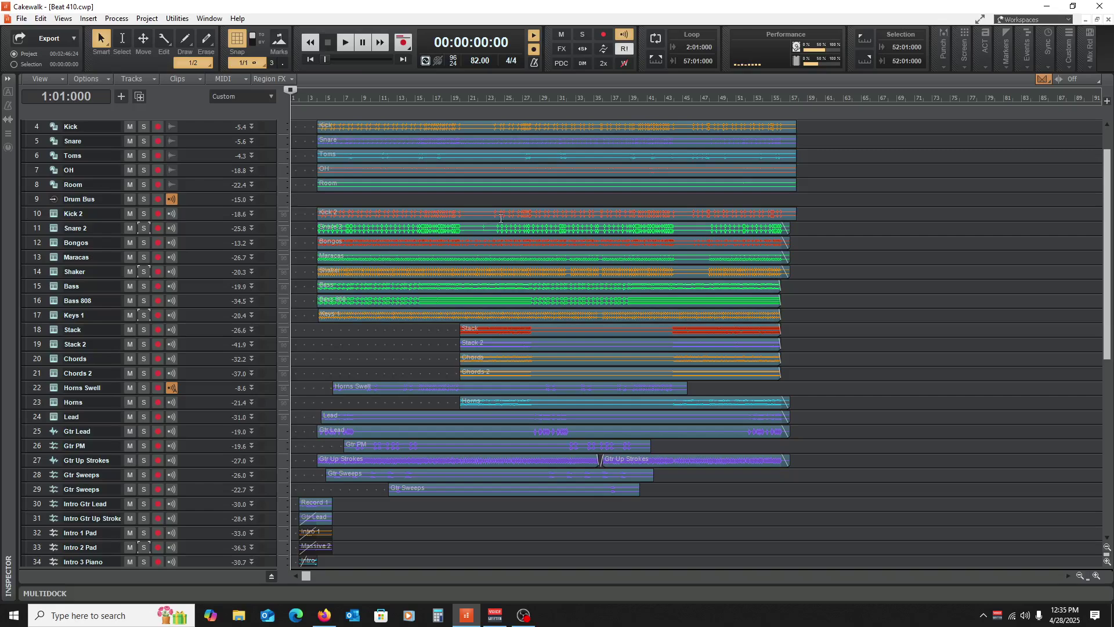
click(1097, 576)
scroll(520, 406, down, 8)
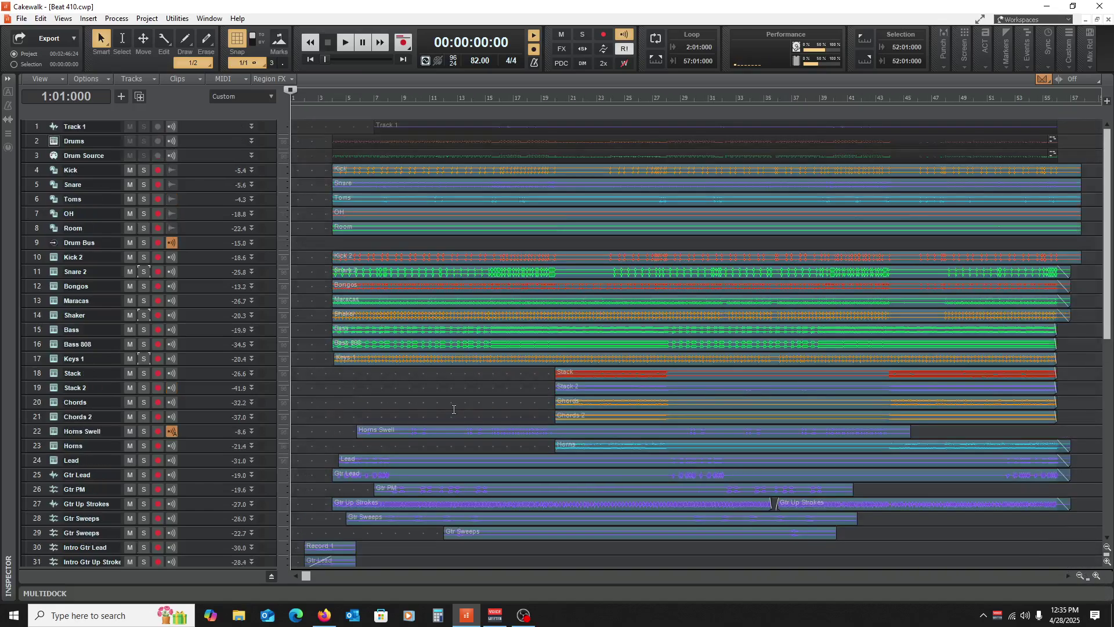
scroll(427, 407, up, 8)
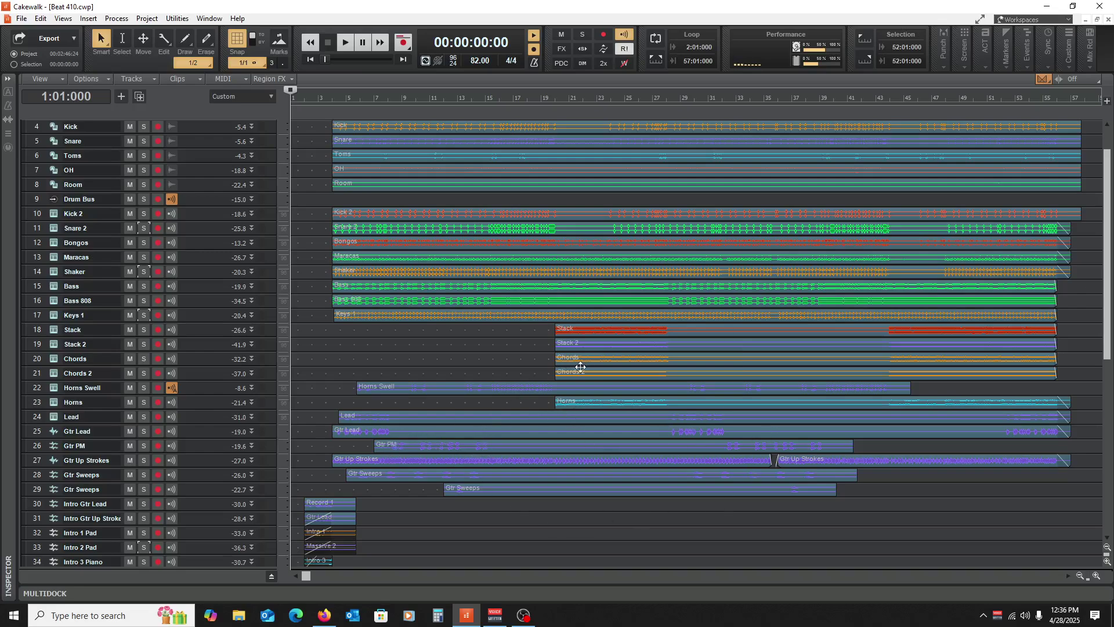
scroll(406, 489, down, 3)
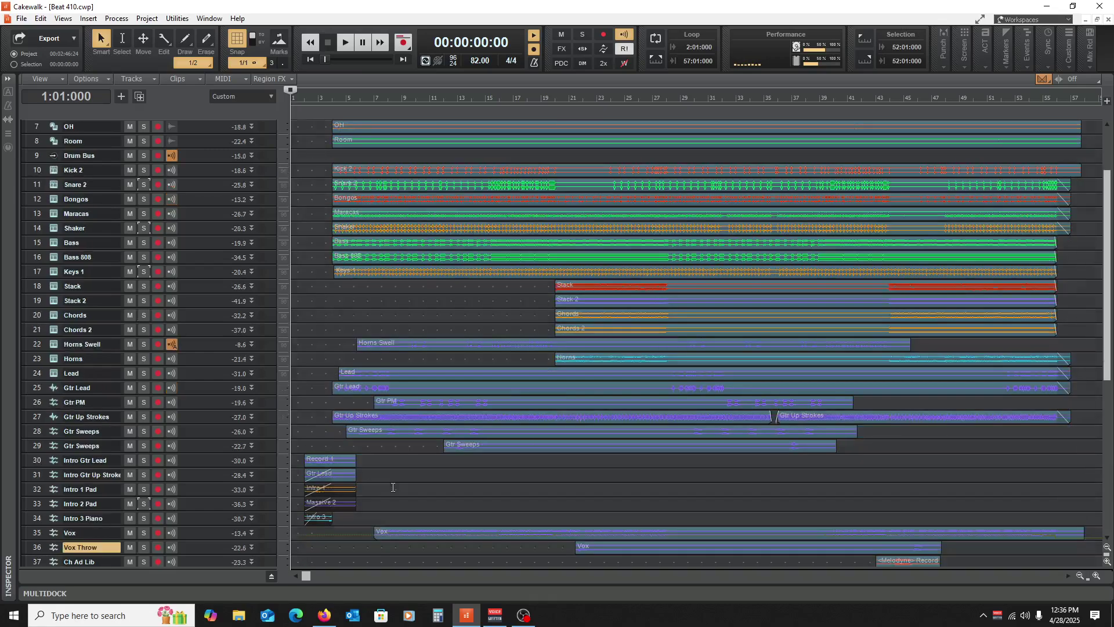
scroll(393, 487, down, 2)
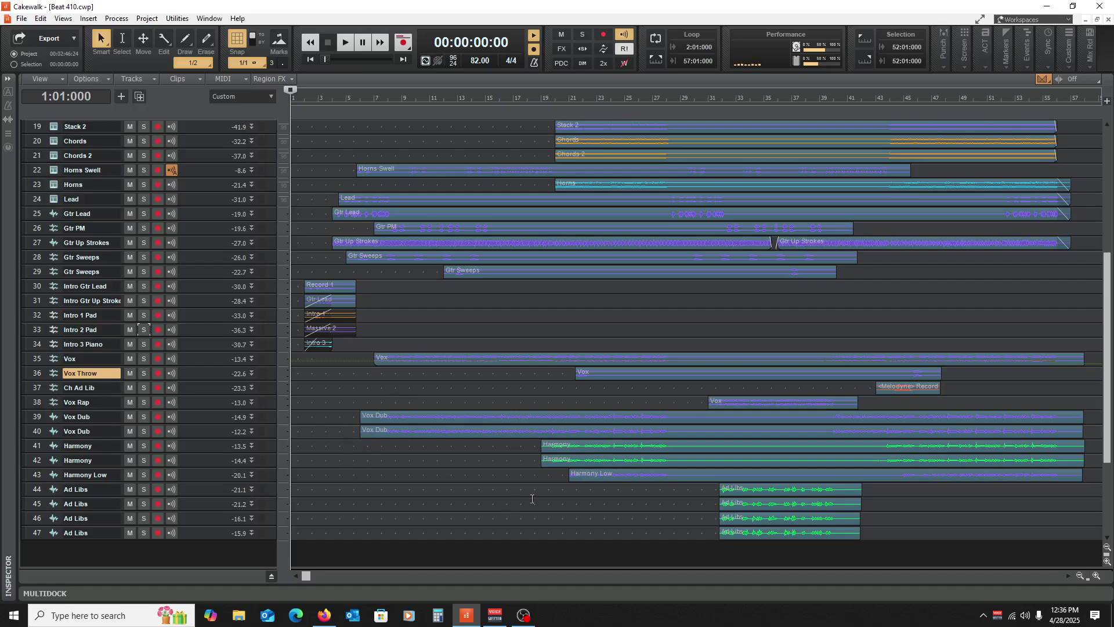
scroll(494, 504, up, 1)
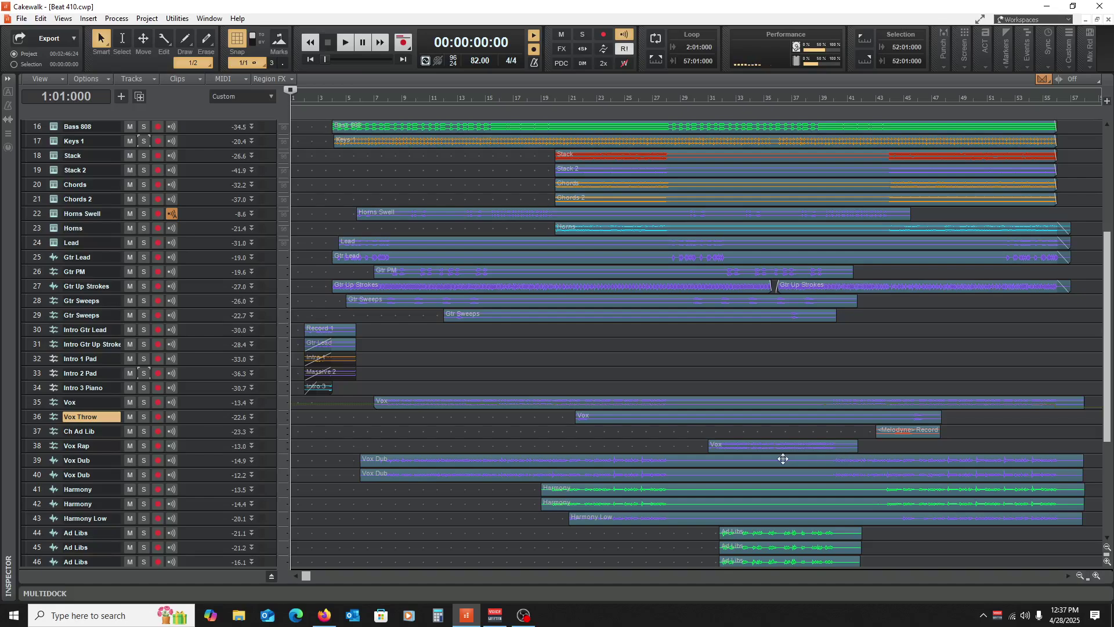
scroll(380, 414, up, 5)
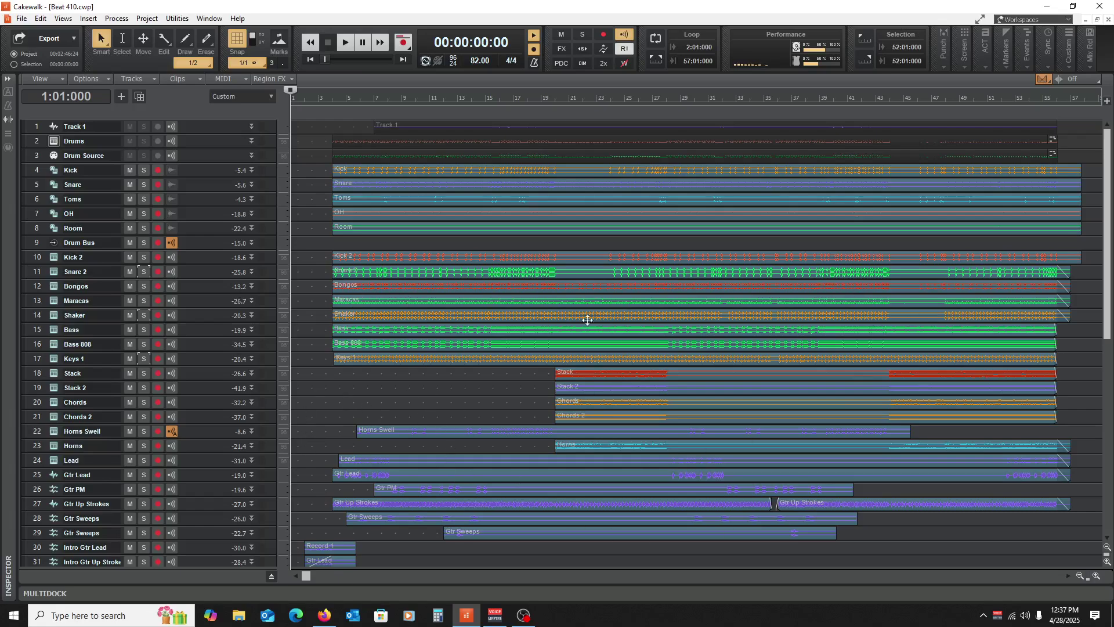
scroll(587, 320, down, 3)
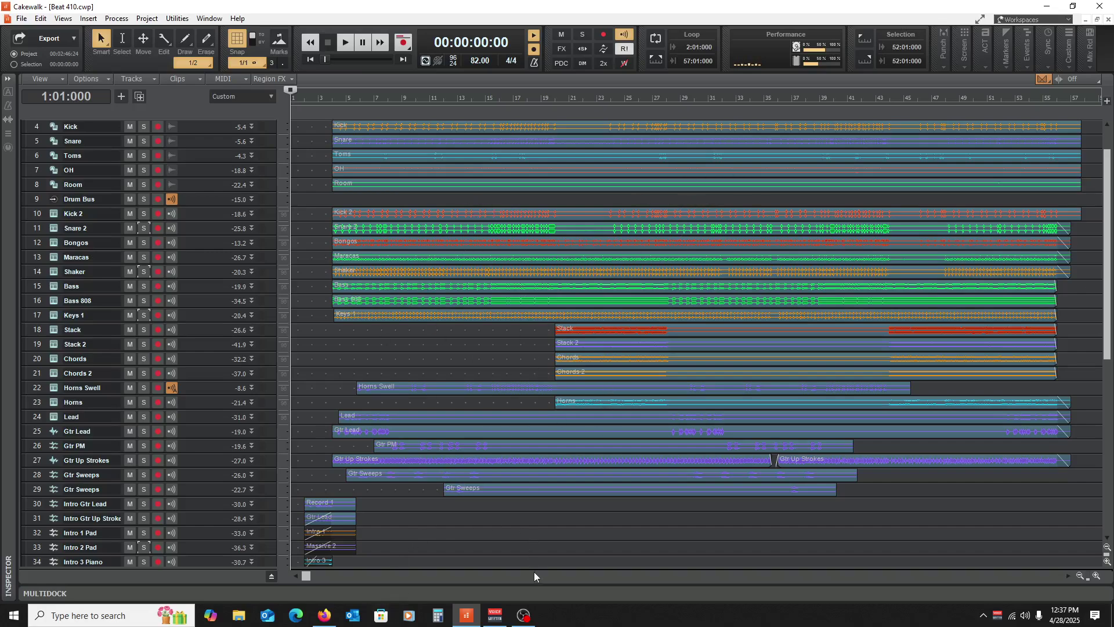
click(524, 617)
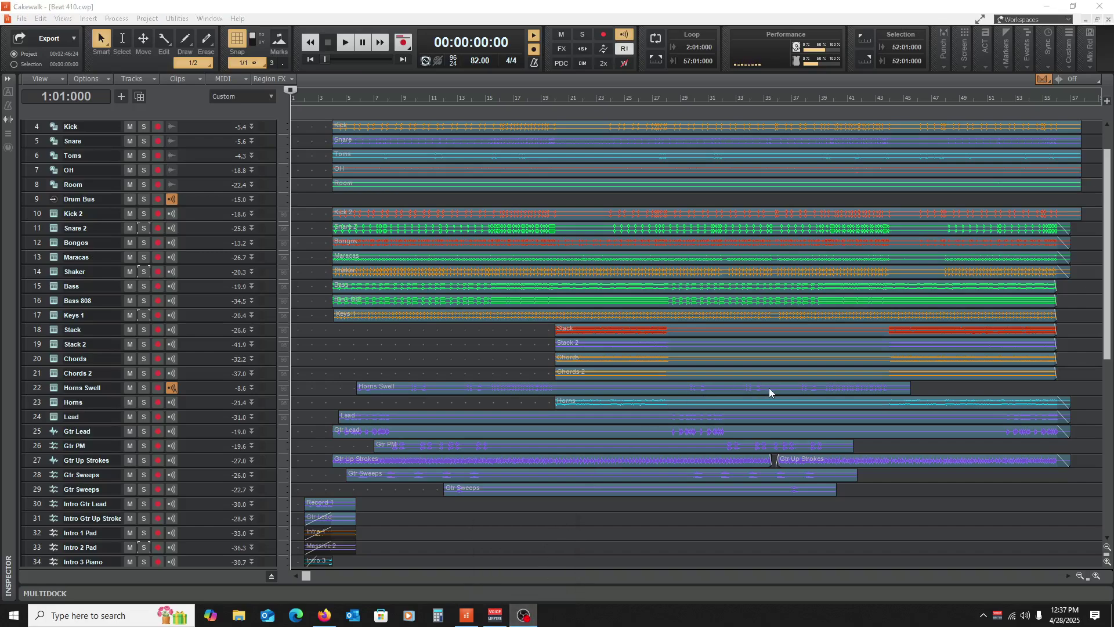